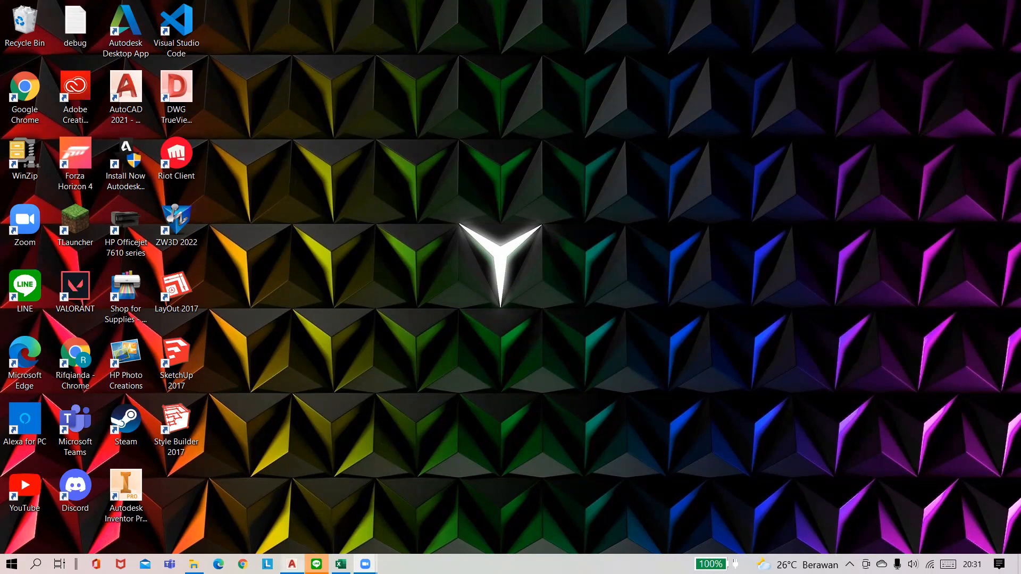
# - Switch to the Excel workbook and go to the Tabel 1 heading at the start of the Hydrostatic Curve sheet
pyautogui.moveTo(316, 563)
pyautogui.moveTo(194, 564)
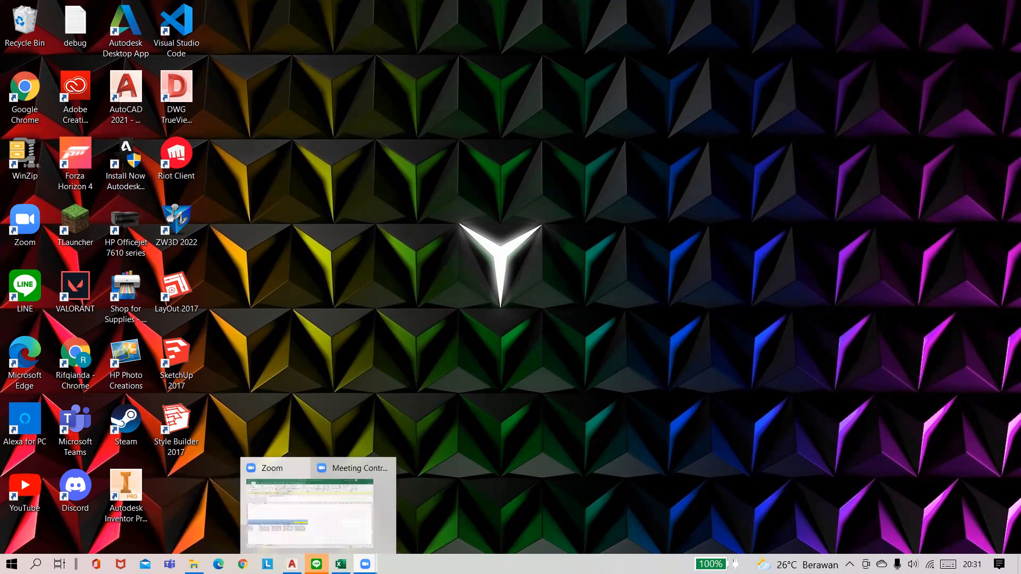
pyautogui.click(343, 563)
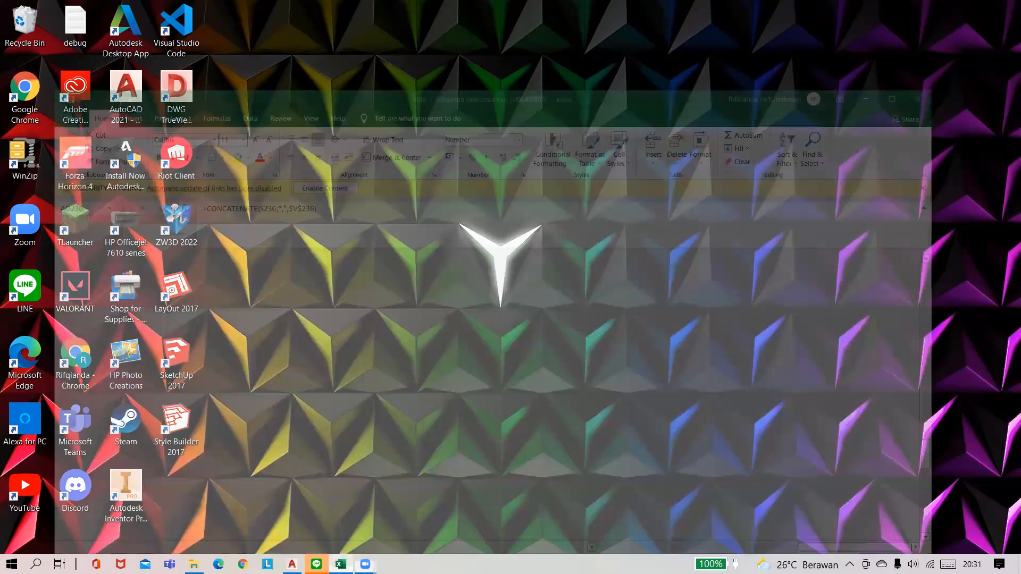
pyautogui.moveTo(889, 532); pyautogui.dragTo(564, 535)
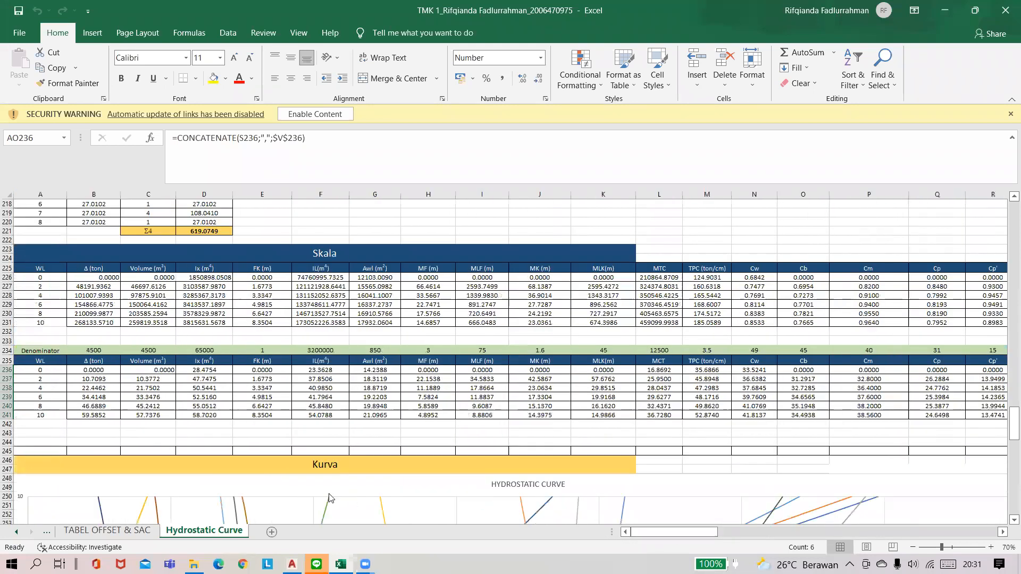
pyautogui.scroll(20, 332, 497)
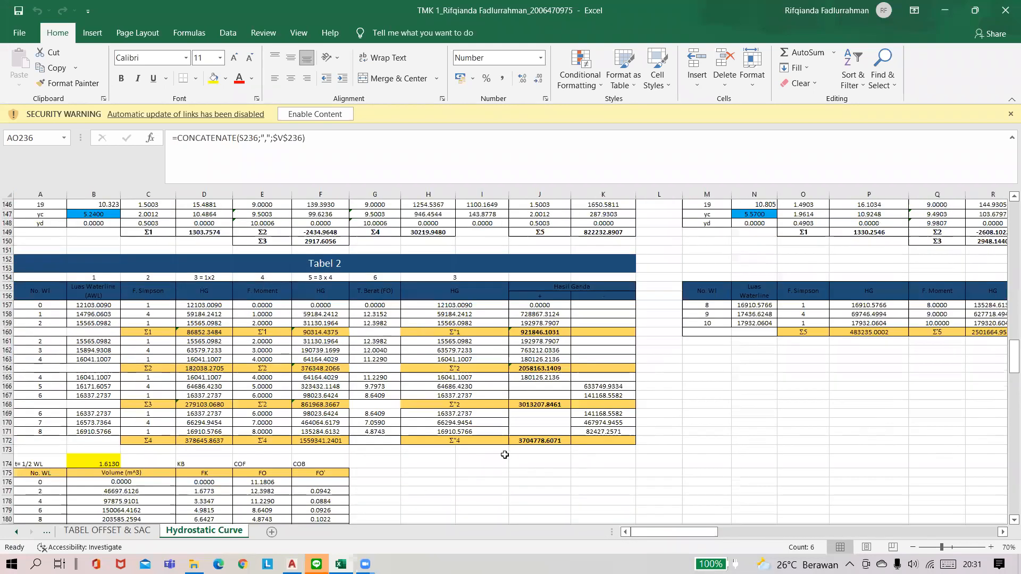
pyautogui.scroll(12, 1007, 311)
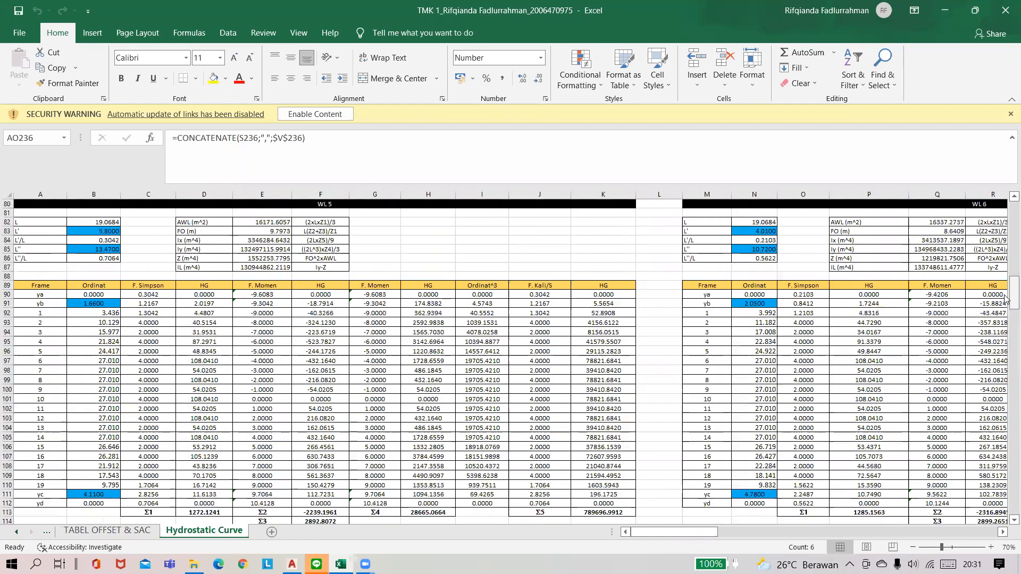
pyautogui.moveTo(1014, 292); pyautogui.dragTo(915, 245)
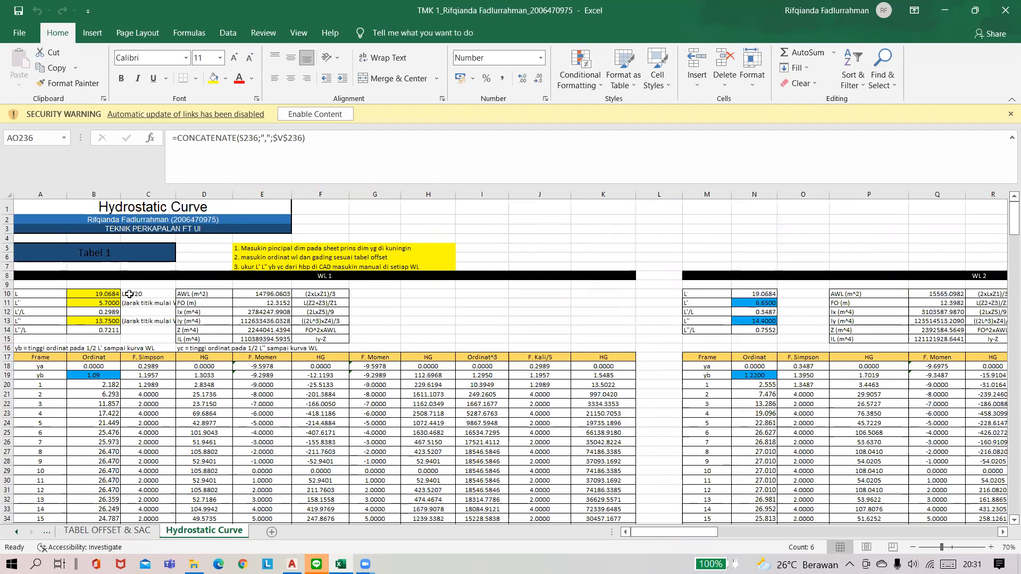
pyautogui.click(128, 255)
# - Look through the waterline tables below Tabel 1, then examine Tabel 2 and the volume table beneath it
pyautogui.scroll(-1, 215, 276)
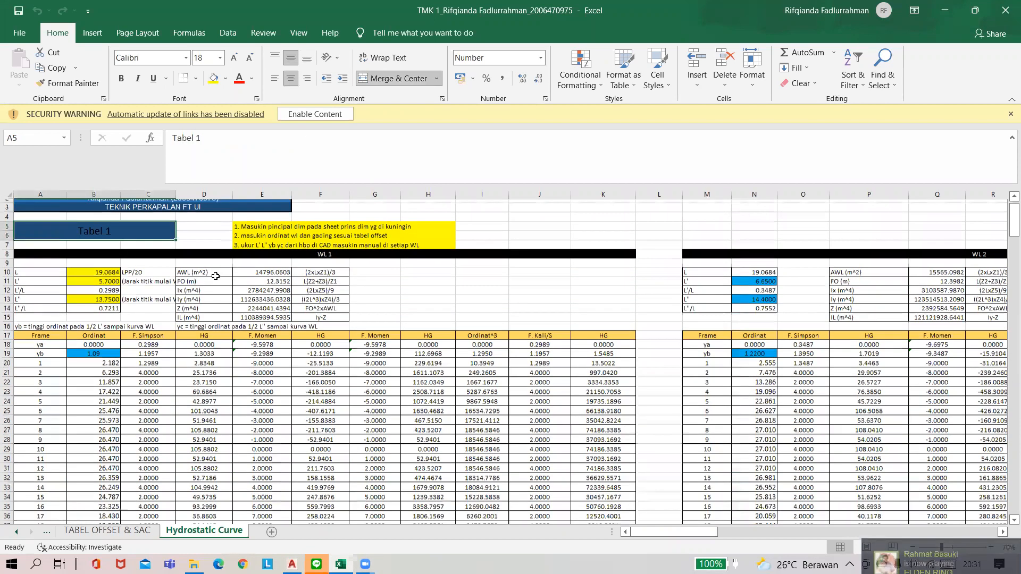
pyautogui.scroll(-18, 215, 276)
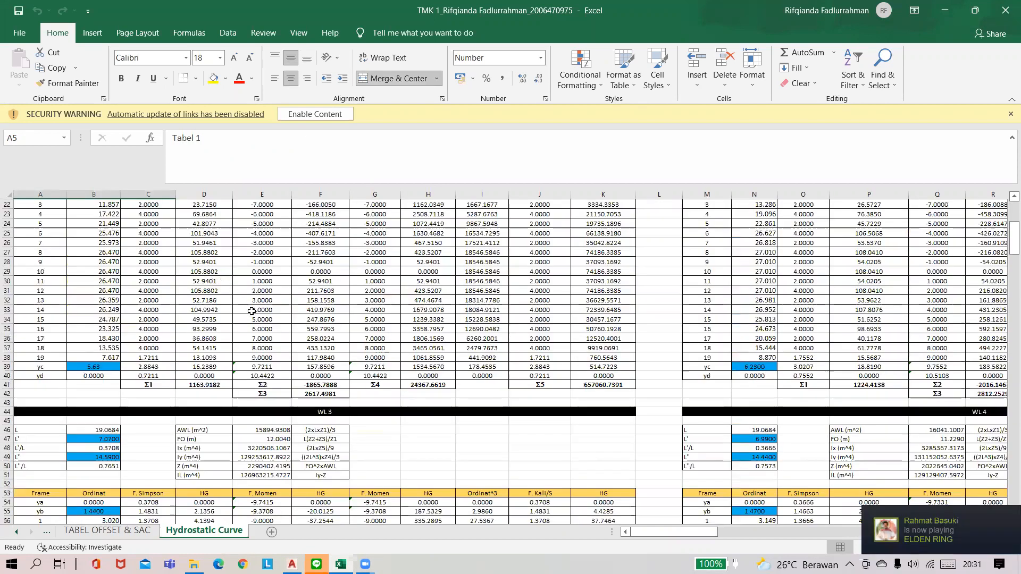
pyautogui.scroll(-8, 254, 317)
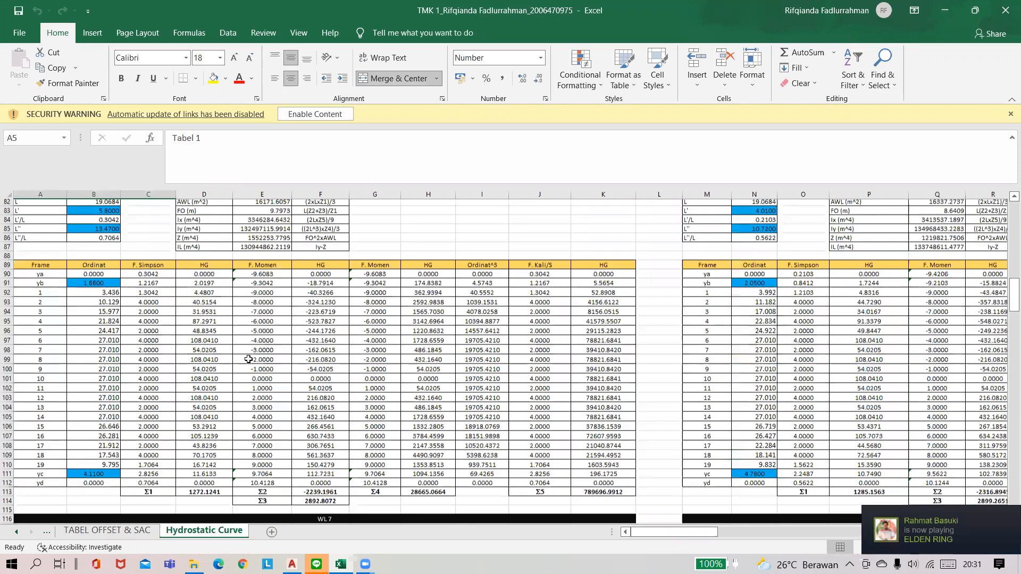
pyautogui.scroll(-17, 248, 359)
pyautogui.scroll(-3, 319, 319)
pyautogui.click(328, 306)
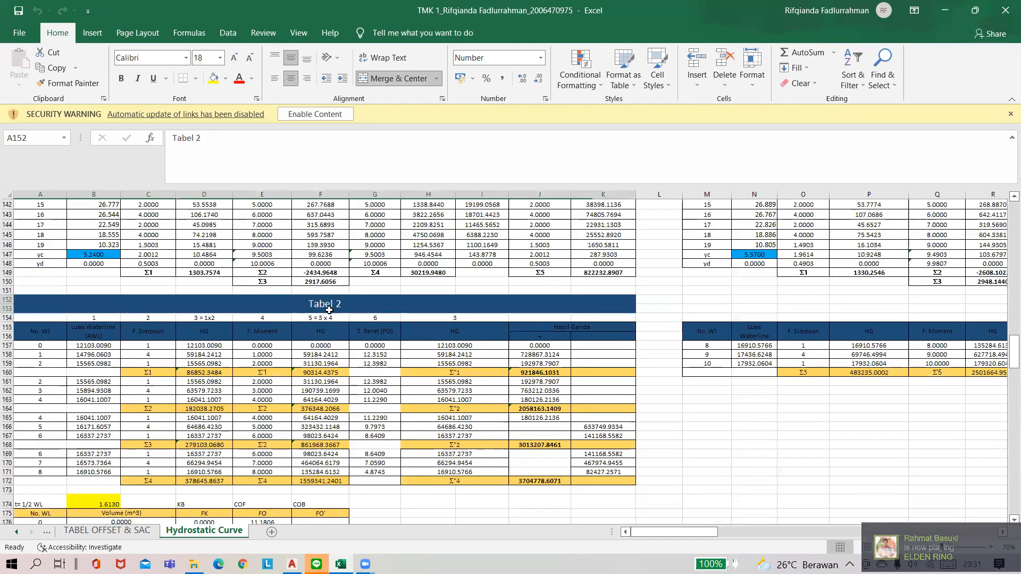
pyautogui.keyDown('ctrl'); pyautogui.scroll(1, 324, 351); pyautogui.keyUp('ctrl')
pyautogui.scroll(-6, 324, 352)
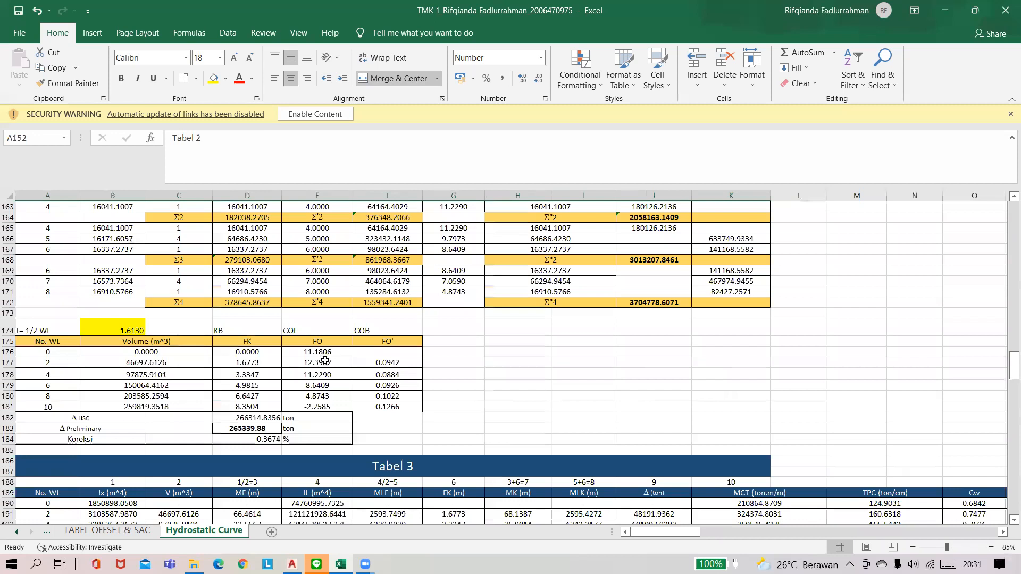
# - Look back over Tabel 2 and the waterline tables, returning to the WL 1 block under Tabel 1
pyautogui.scroll(12, 370, 416)
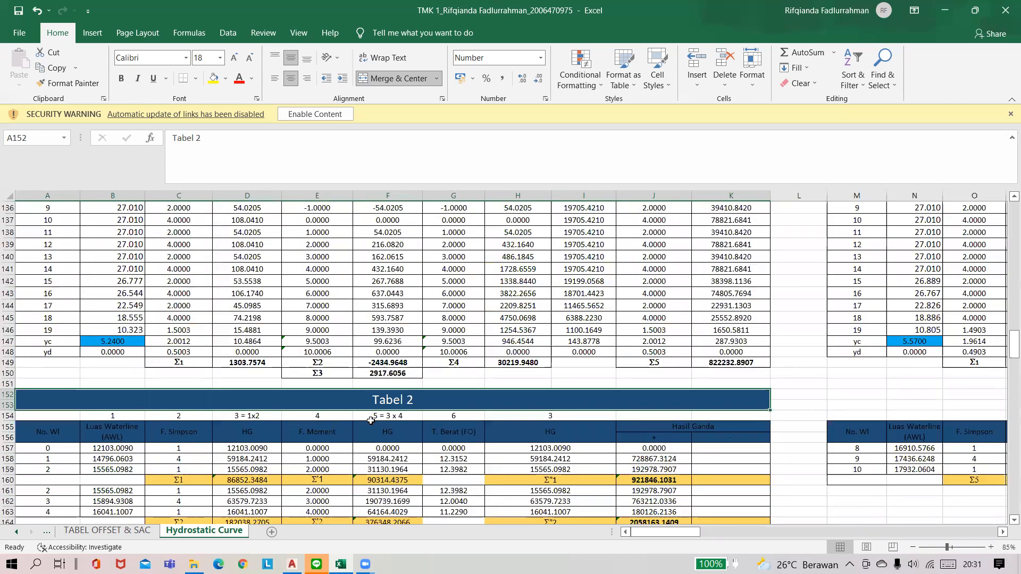
pyautogui.keyDown('ctrl'); pyautogui.scroll(1, 370, 421); pyautogui.keyUp('ctrl')
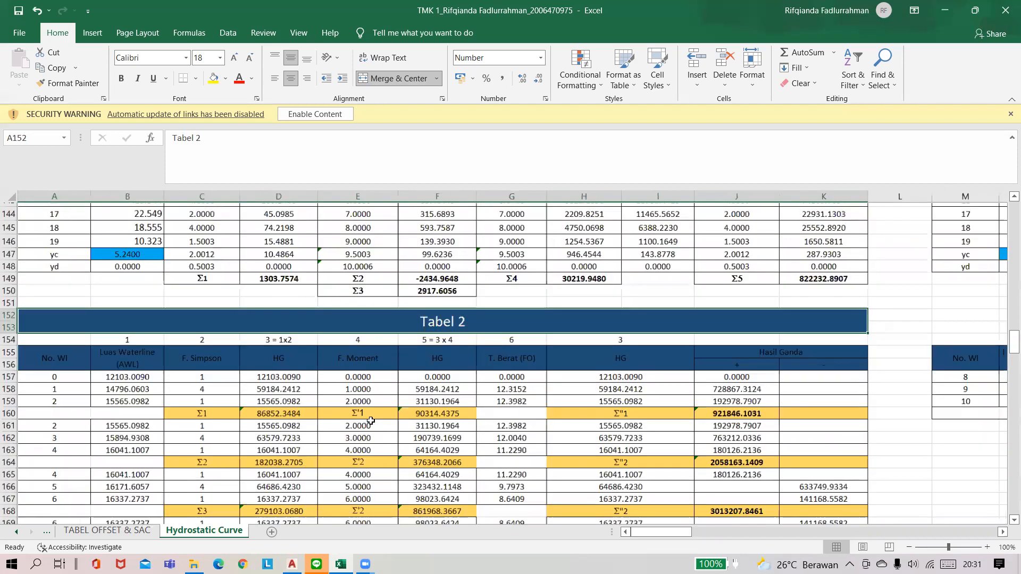
pyautogui.keyDown('ctrl'); pyautogui.scroll(-1, 370, 421); pyautogui.keyUp('ctrl')
pyautogui.scroll(10, 378, 448)
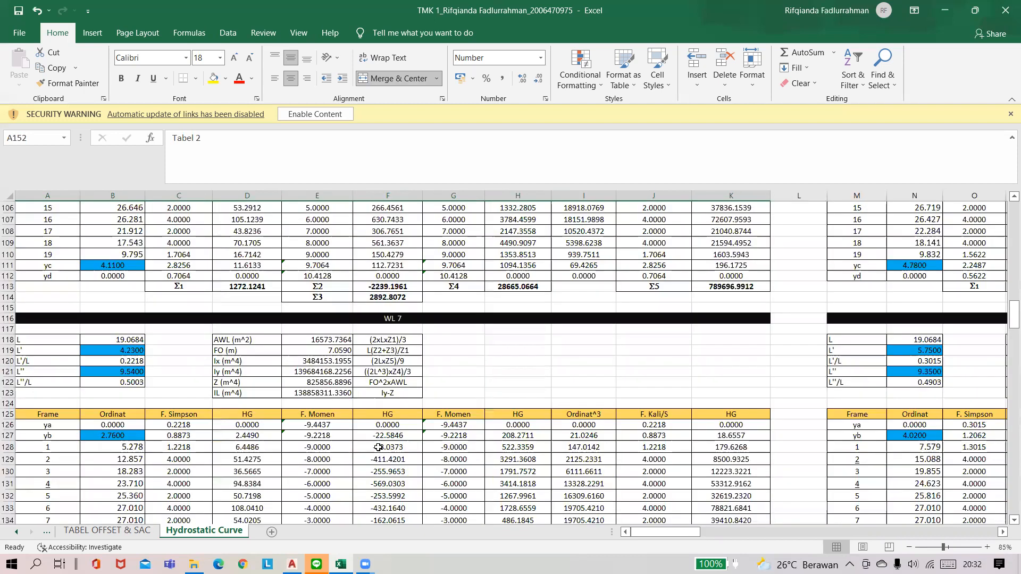
pyautogui.scroll(20, 378, 449)
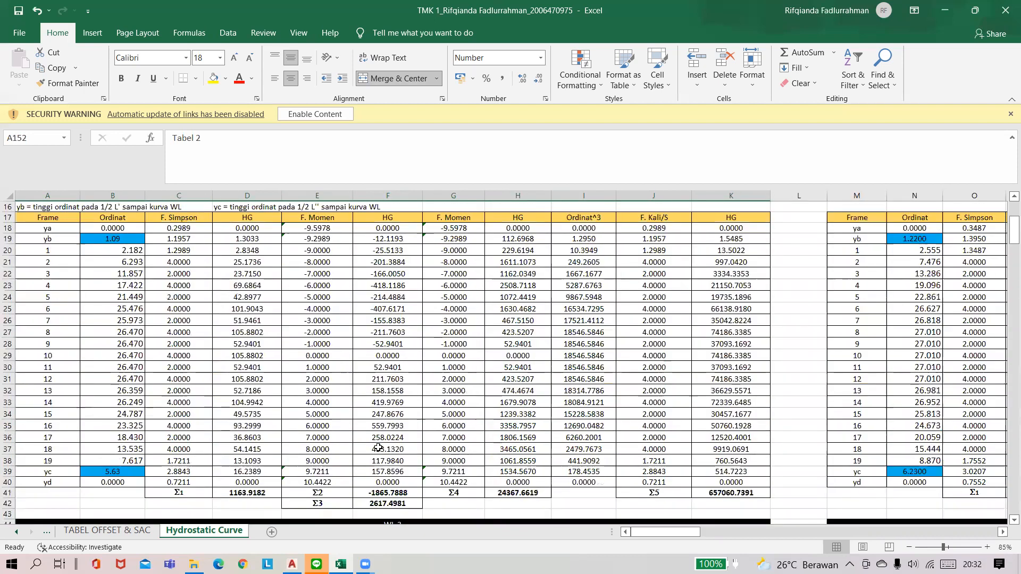
pyautogui.scroll(5, 378, 448)
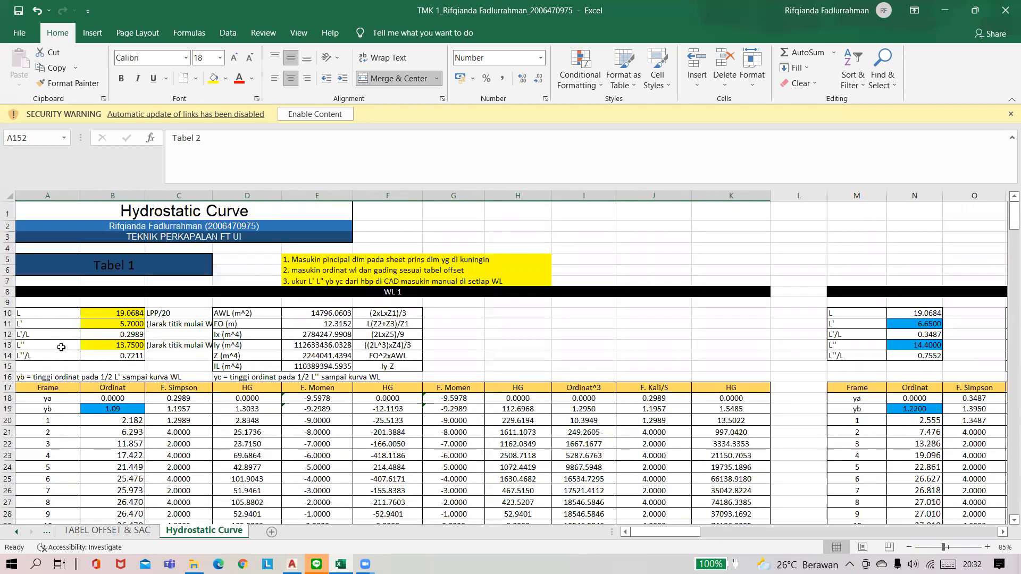
# - Go through the WL 1 length parameter labels L, L', L'/L, L'' and L''/L in column A
pyautogui.click(48, 314)
pyautogui.click(53, 324)
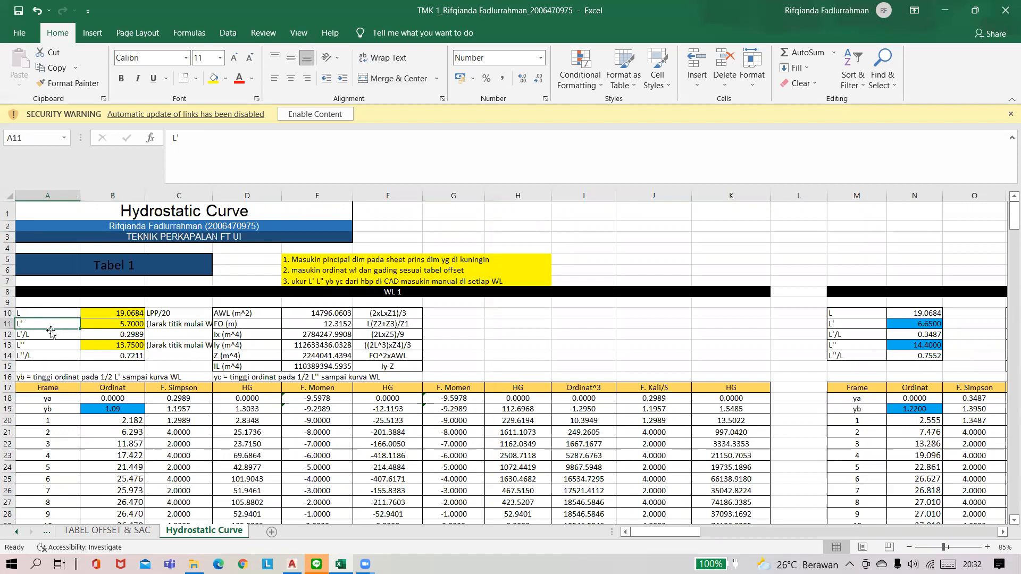
pyautogui.click(47, 335)
pyautogui.click(43, 354)
pyautogui.click(56, 345)
pyautogui.click(68, 355)
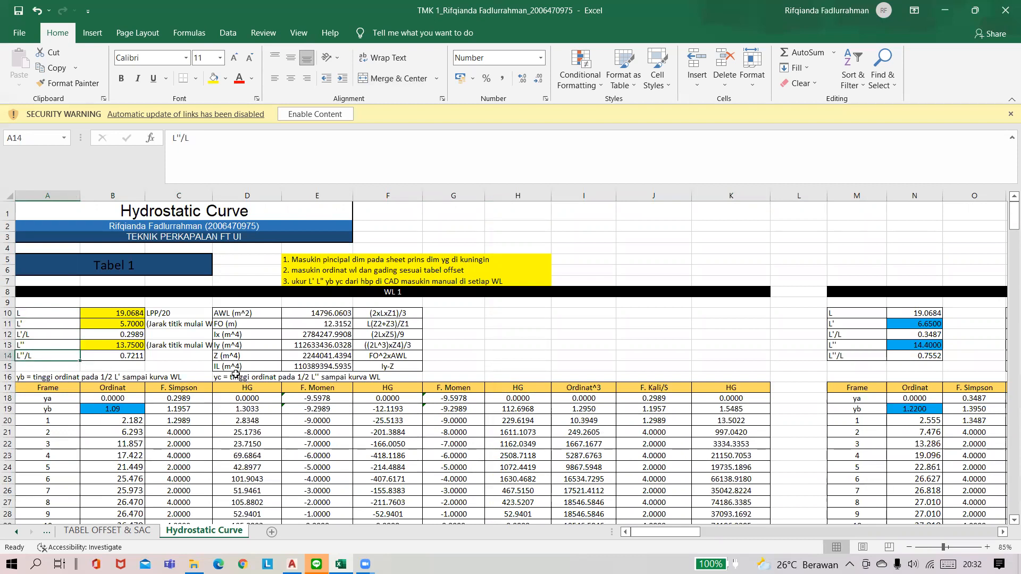
# - Read the notes in column C that define L, L' and L'' for WL 1, comparing the L' and L'' notes
pyautogui.click(165, 316)
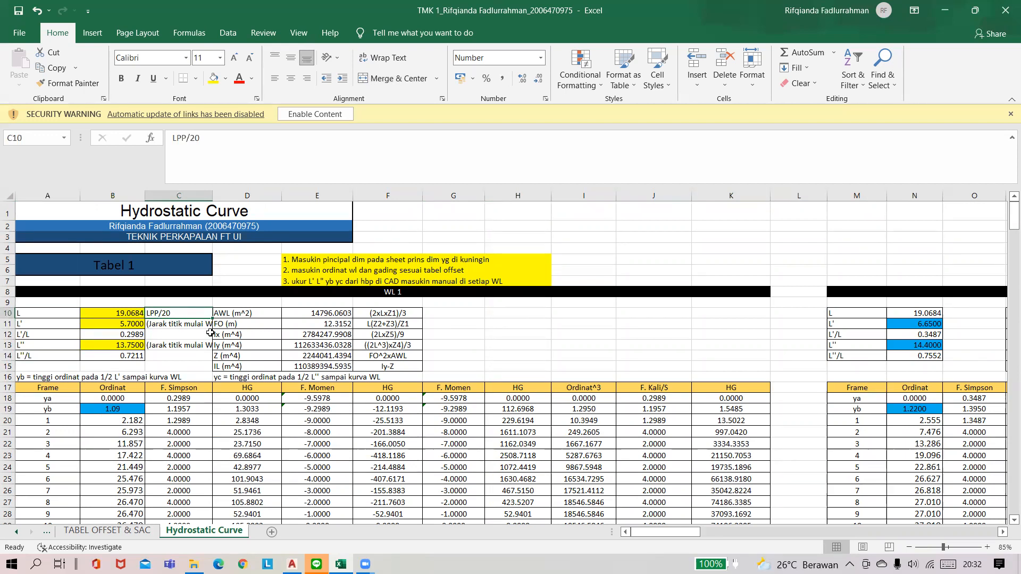
pyautogui.click(140, 326)
pyautogui.click(183, 329)
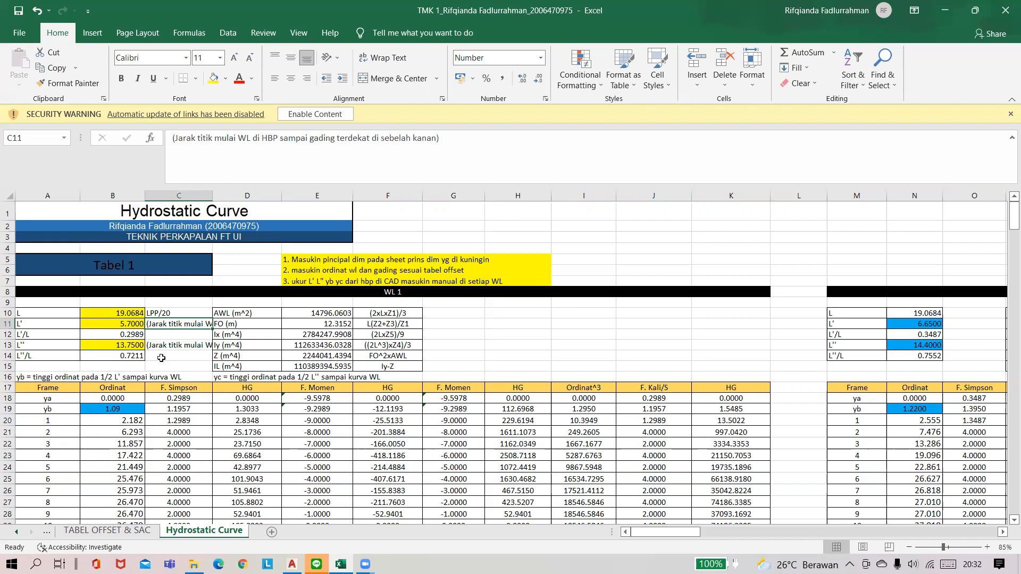
pyautogui.click(138, 345)
pyautogui.click(162, 346)
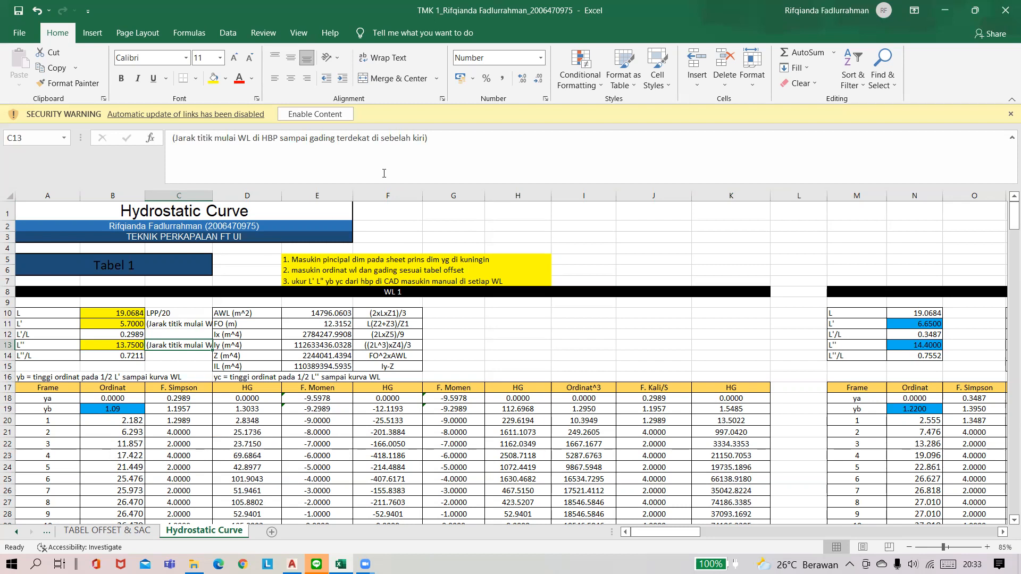
pyautogui.click(183, 324)
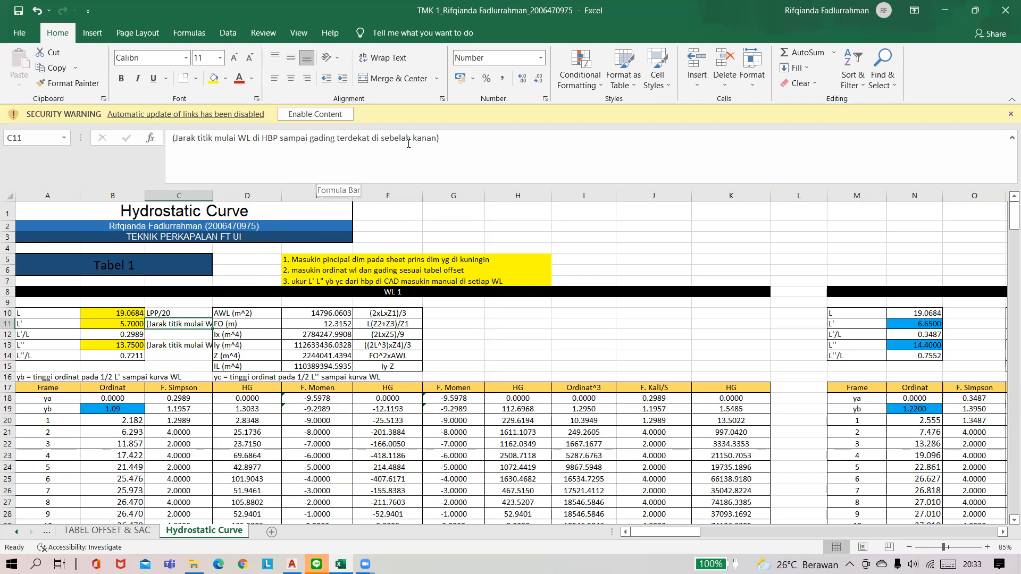
pyautogui.click(187, 345)
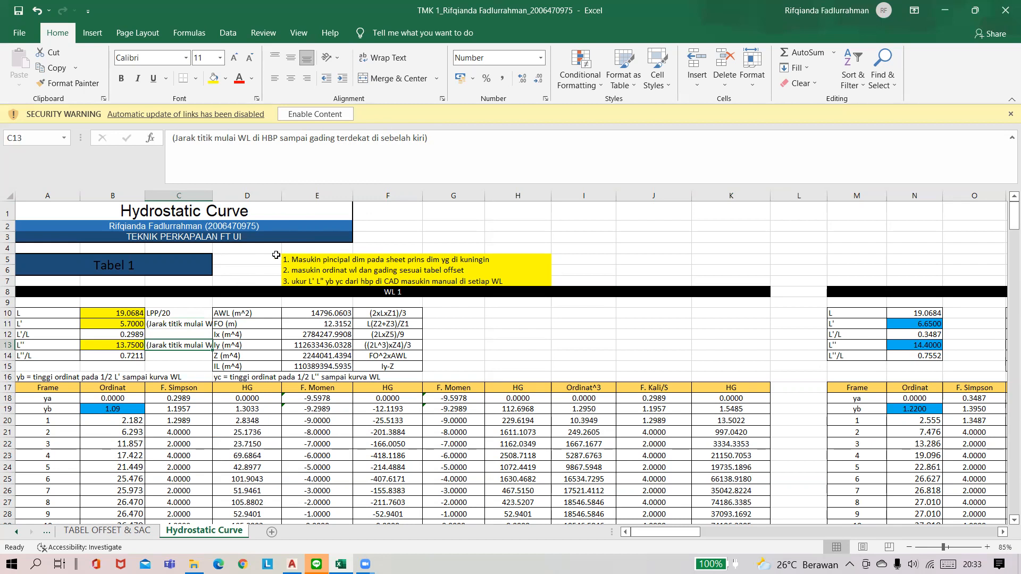
# - Go through the WL 1 result labels AWL, FO, Ix, Iy, Z and IL in column D
pyautogui.scroll(-1, 336, 287)
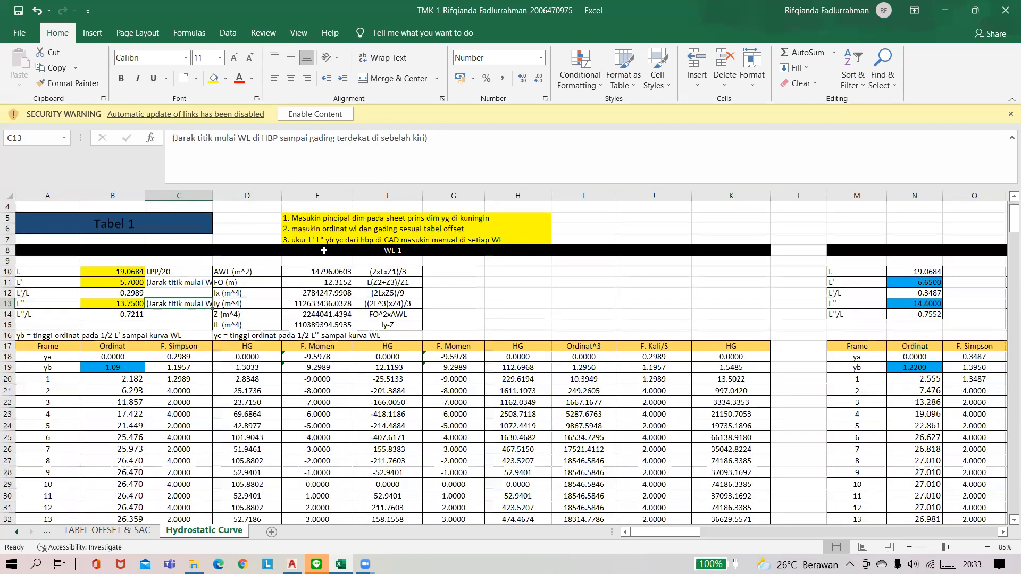
pyautogui.click(255, 272)
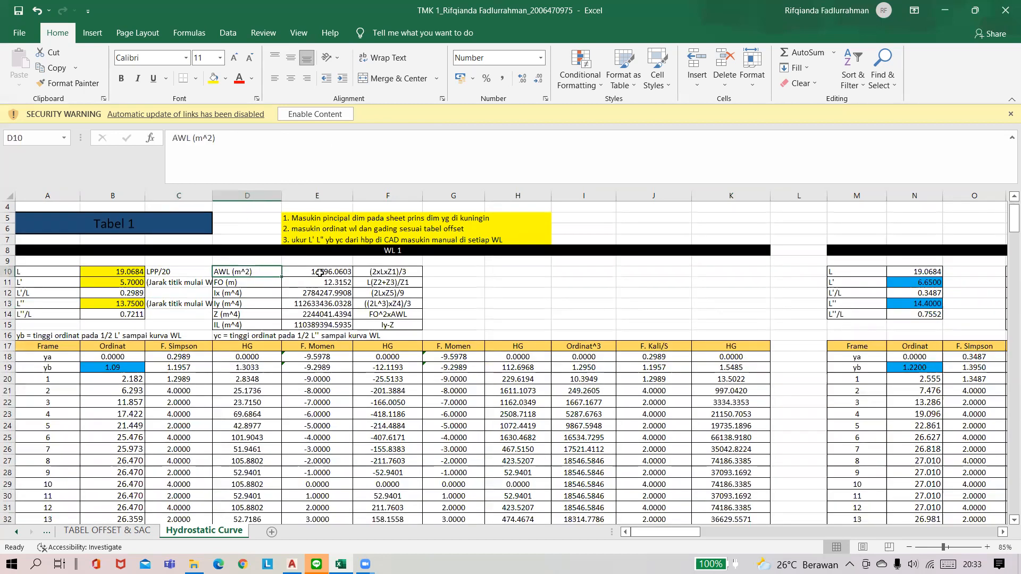
pyautogui.click(256, 286)
pyautogui.click(263, 294)
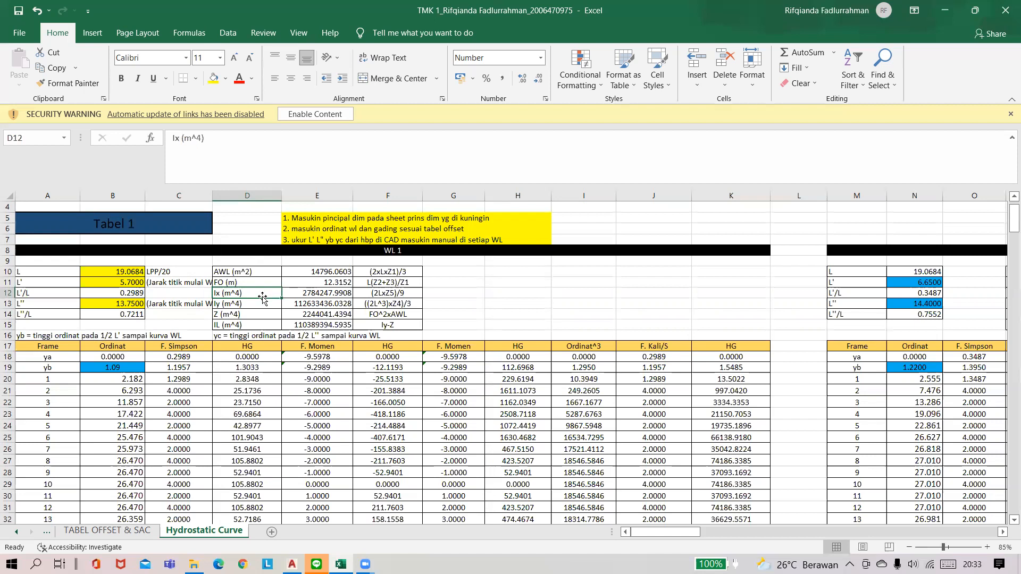
pyautogui.click(266, 302)
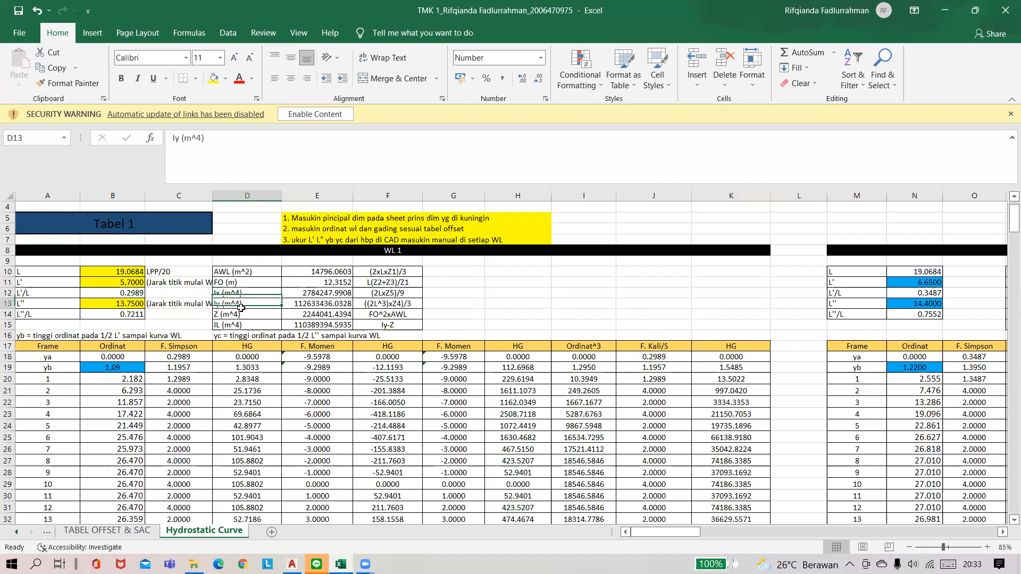
pyautogui.click(234, 317)
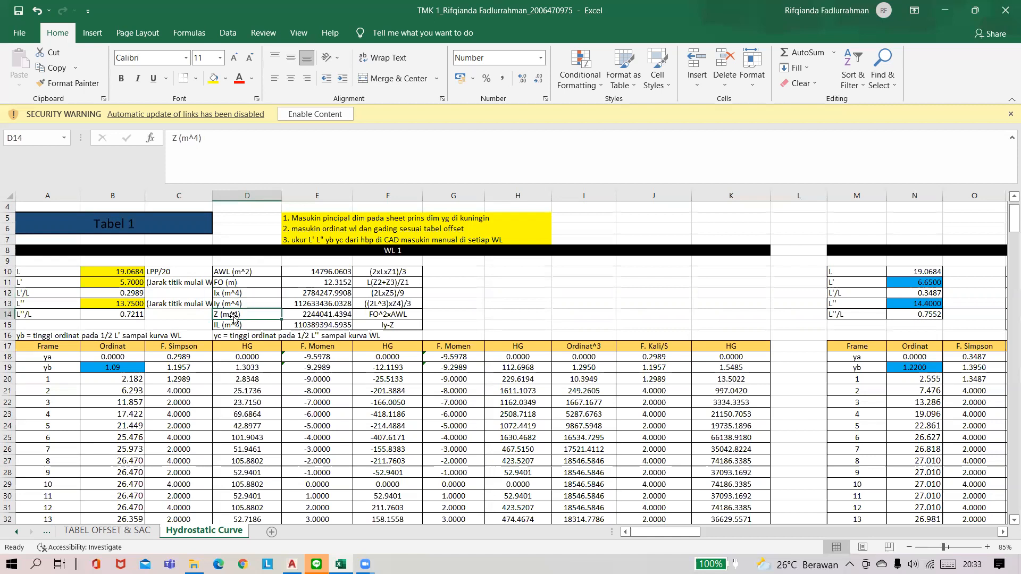
pyautogui.click(266, 328)
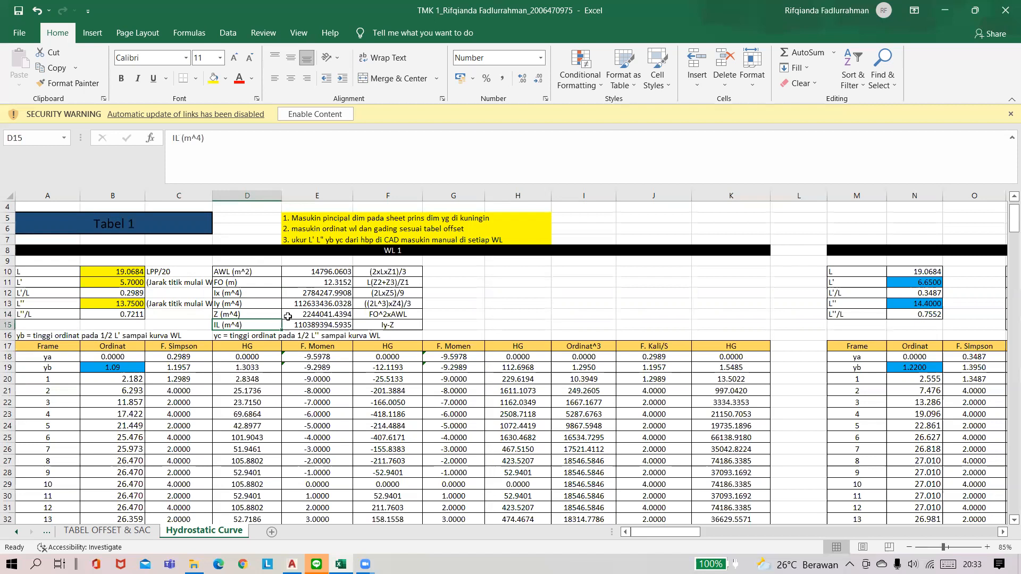
# - Inspect the cell formulas for the WL 1 AWL and FO results and their written formulas in column F
pyautogui.click(318, 271)
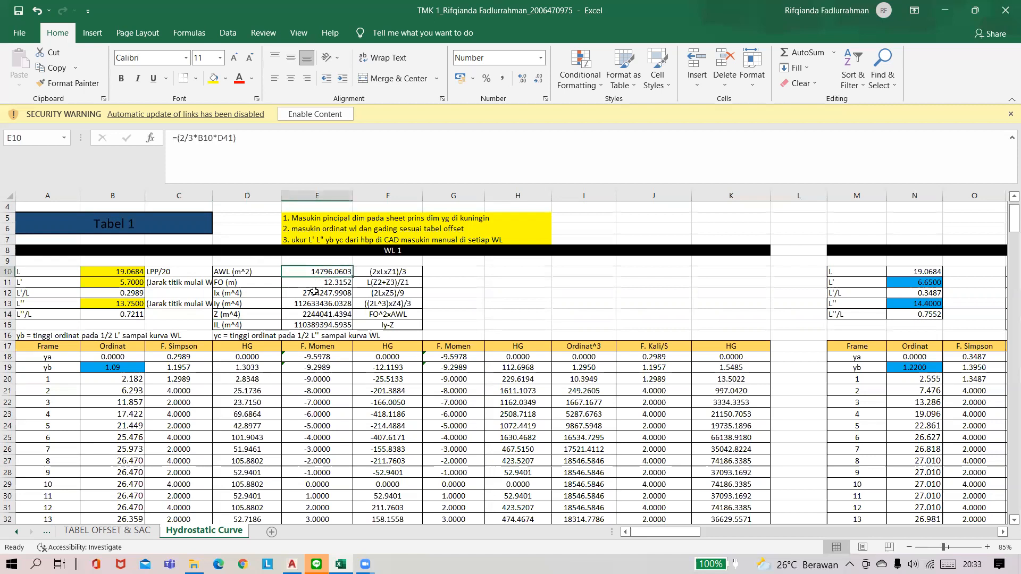
pyautogui.click(315, 284)
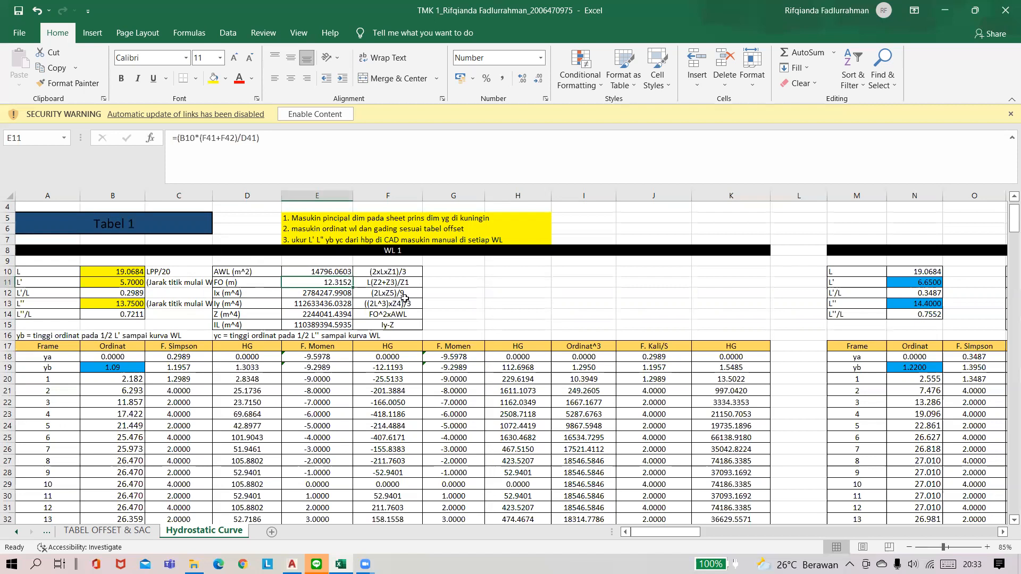
pyautogui.click(375, 272)
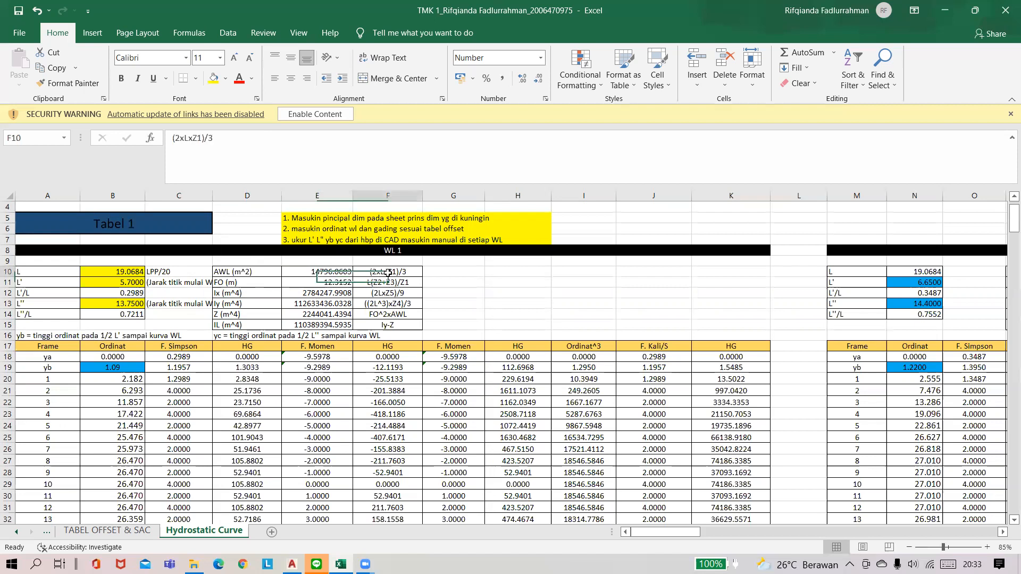
pyautogui.click(394, 282)
pyautogui.scroll(1, 368, 313)
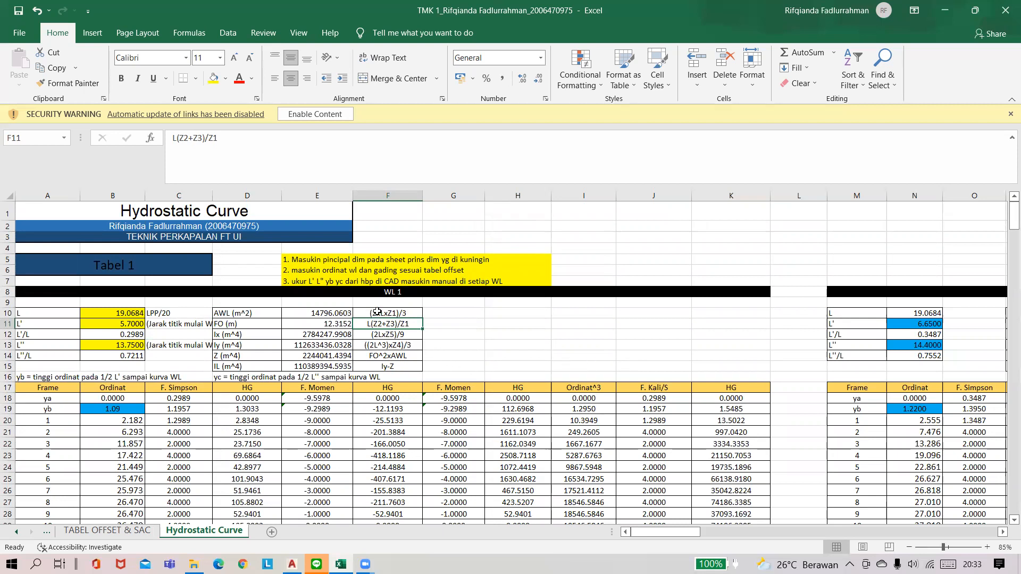
# - Read the first instruction about entering the principal dimensions and inspect the formula for L in cell B10
pyautogui.click(291, 261)
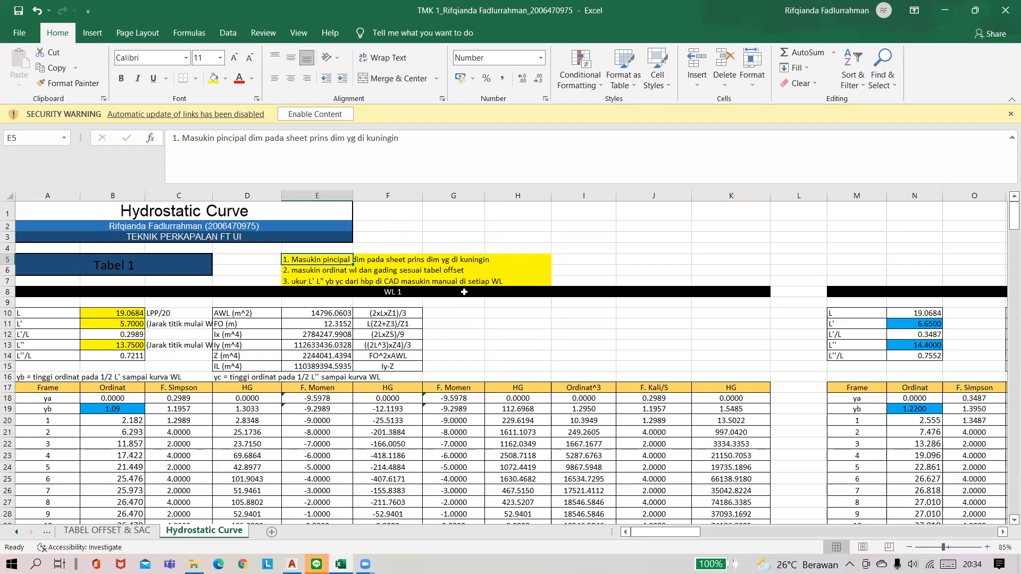
pyautogui.click(135, 315)
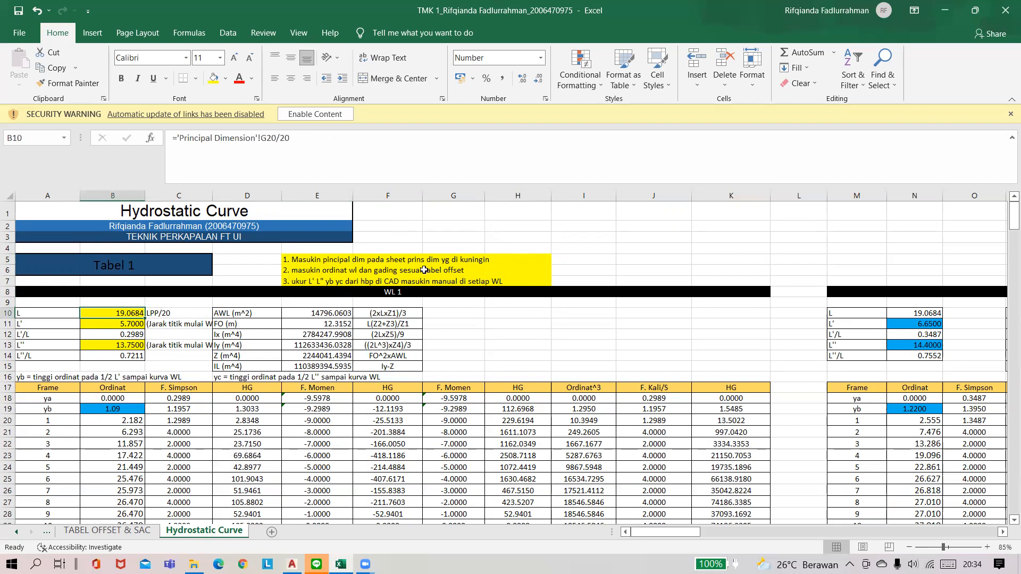
# - Look at the WL 1 ordinates for frames 1 and 3, and read the third instruction about measuring L', L'', yb and yc
pyautogui.click(120, 420)
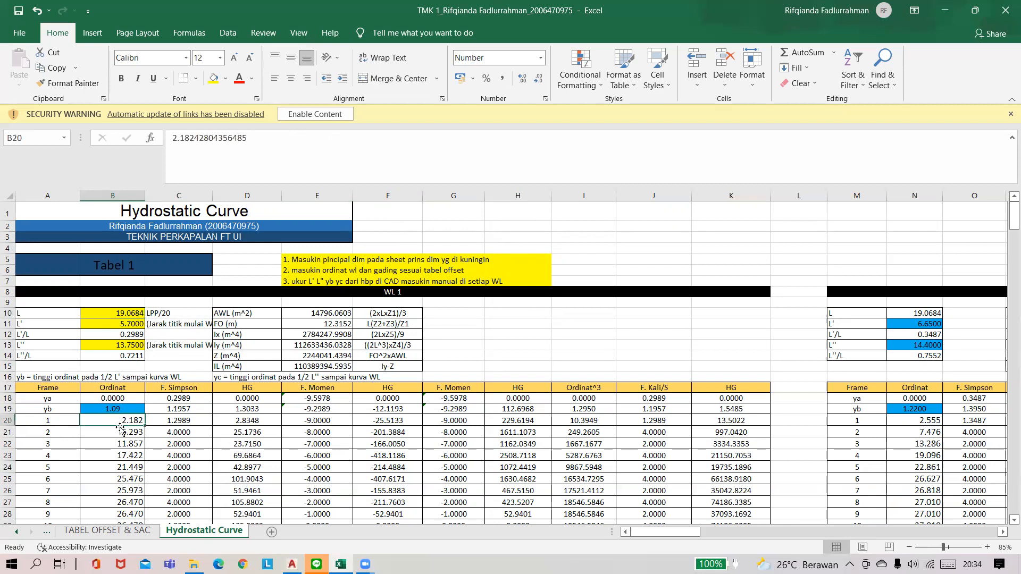
pyautogui.click(128, 444)
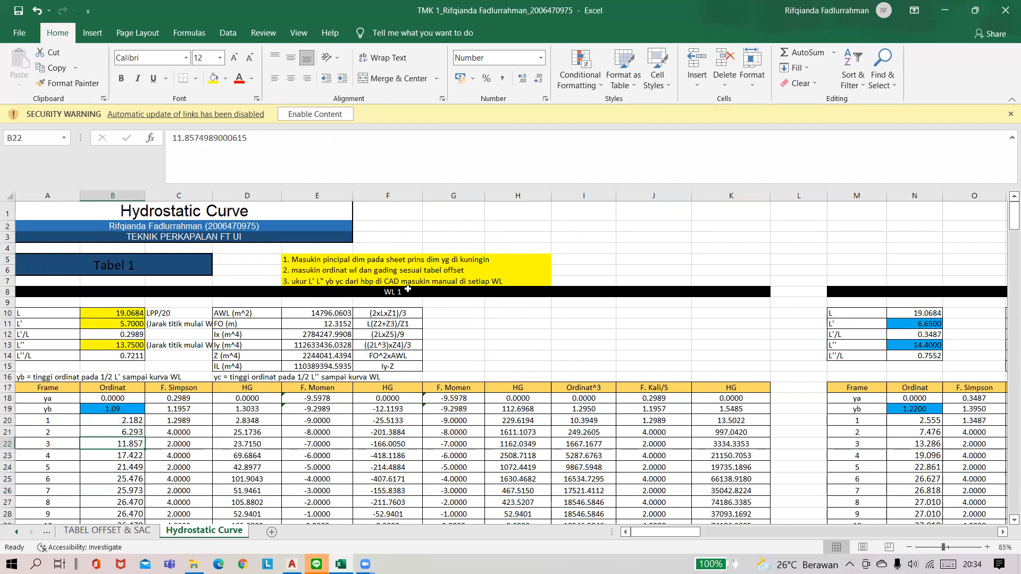
pyautogui.click(317, 283)
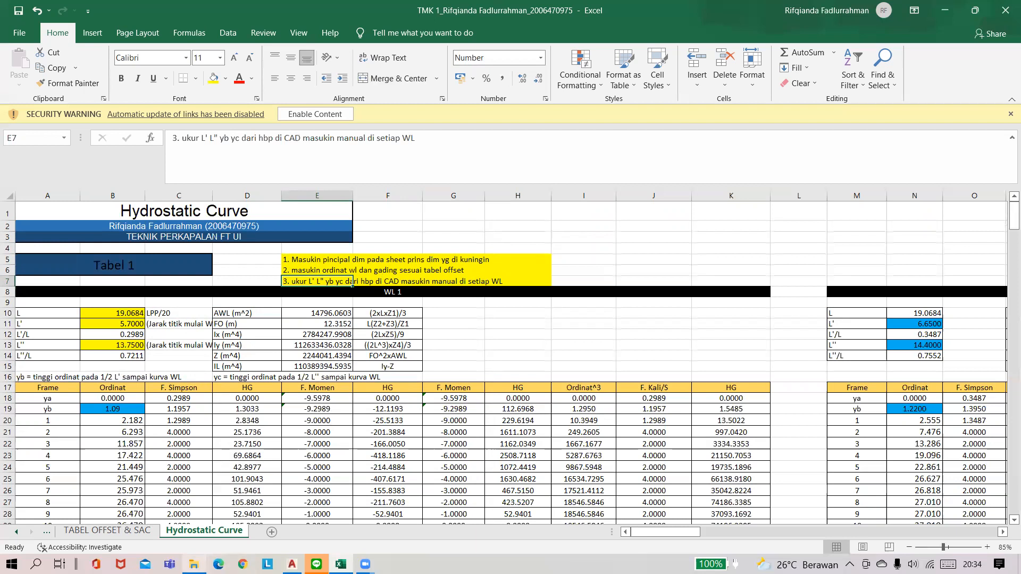
# - Open the recent drawing Linesplan Fix buat ngitung in AutoCAD and return to the Hydrostatic Curve sheet
pyautogui.click(194, 564)
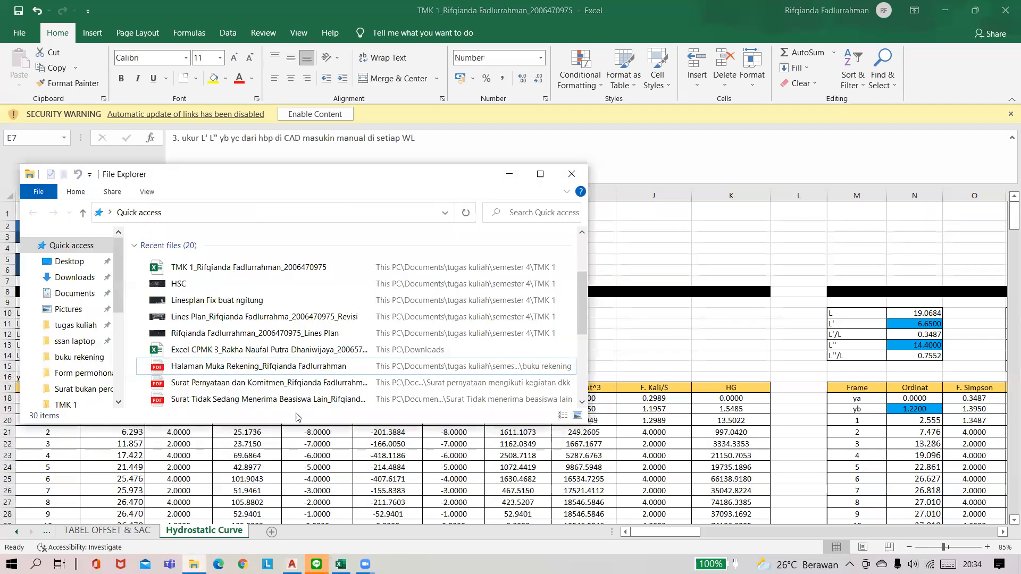
pyautogui.doubleClick(301, 306)
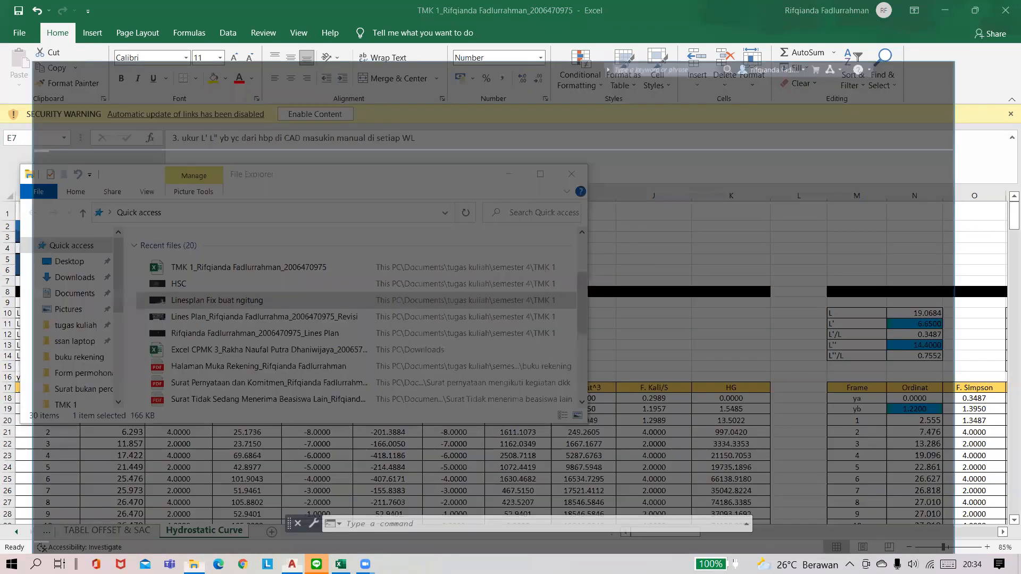
pyautogui.click(980, 12)
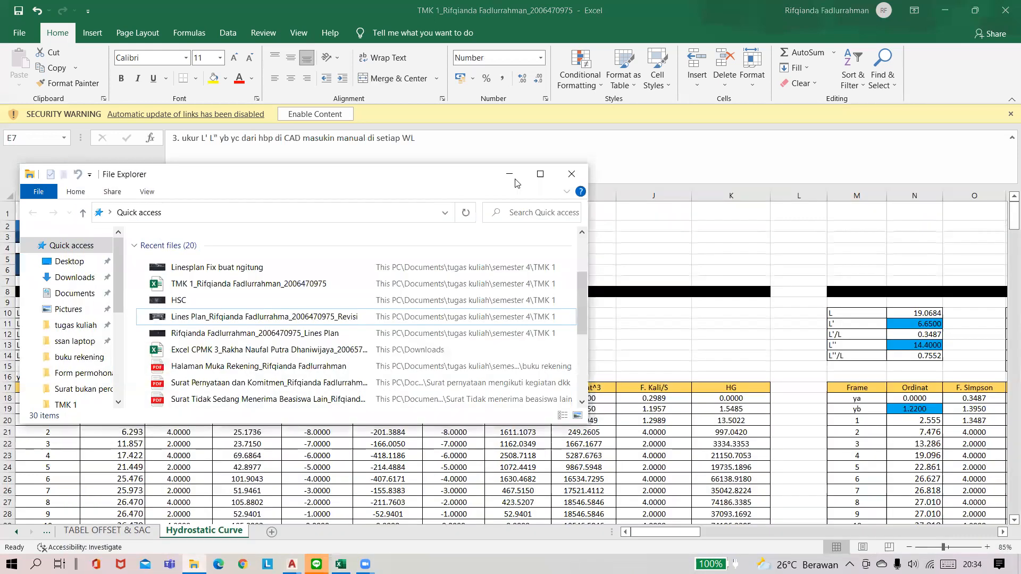
pyautogui.click(510, 175)
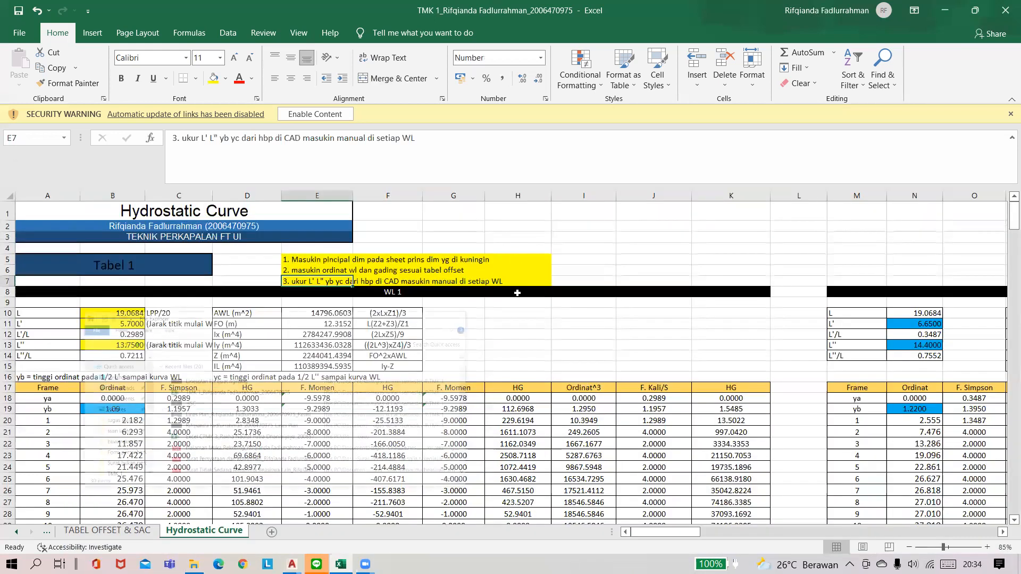
# - Trace the WL 1 value of L to the Lpp cell G20 on the Principal Dimension sheet, and return to Hydrostatic Curve
pyautogui.scroll(-1, 517, 320)
pyautogui.scroll(-1, 517, 320)
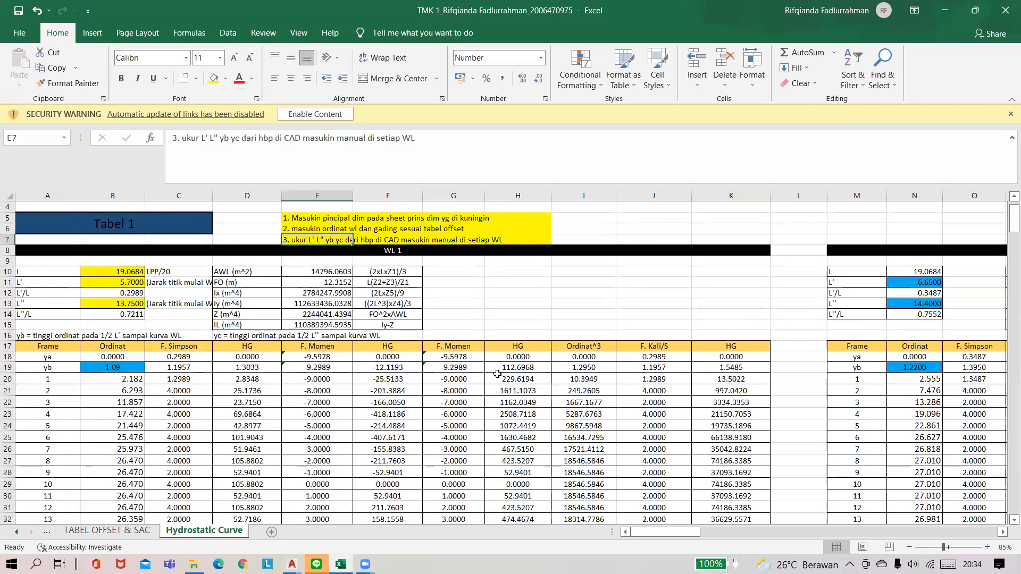
pyautogui.scroll(-2, 497, 374)
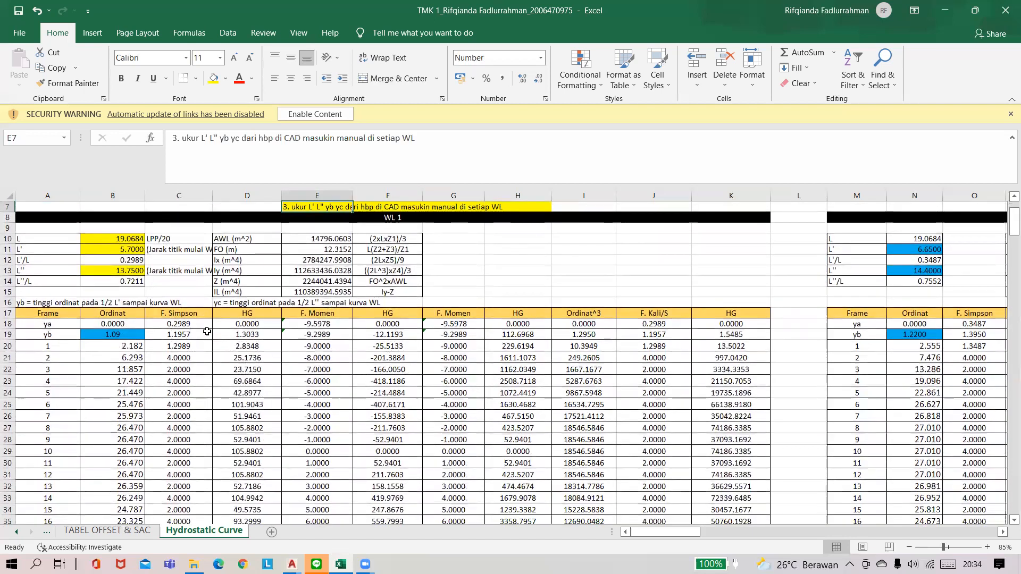
pyautogui.click(130, 239)
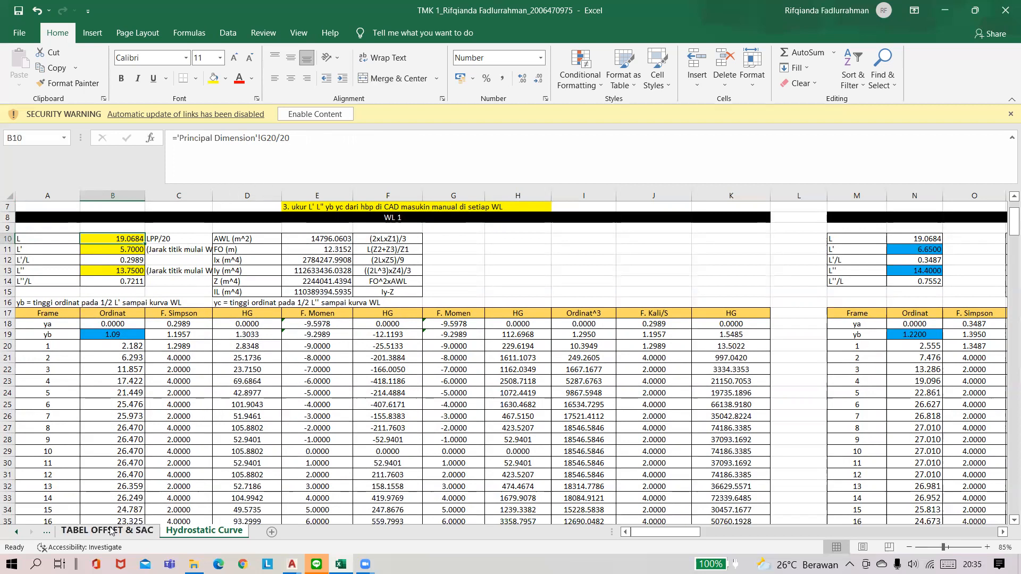
pyautogui.click(14, 536)
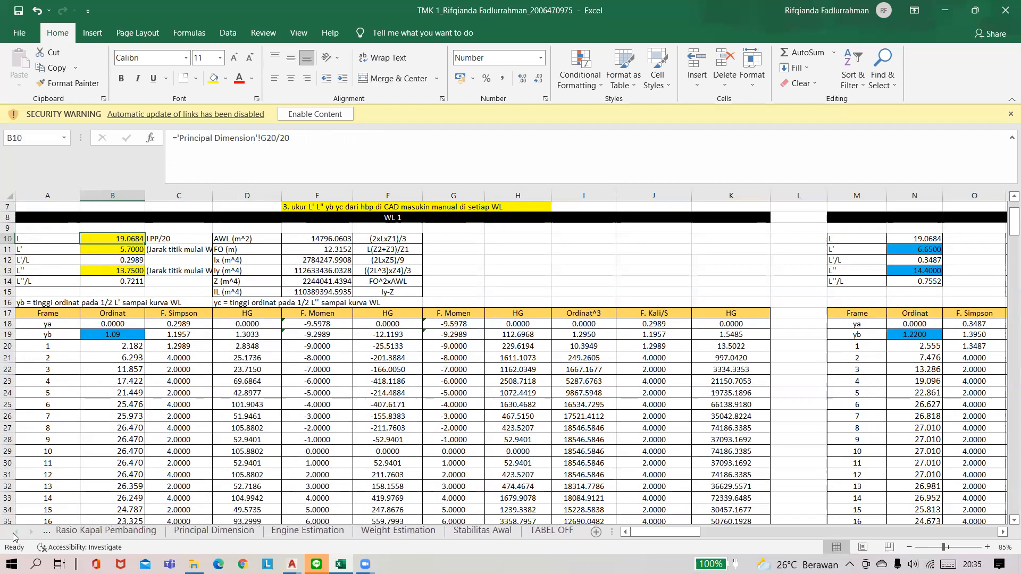
pyautogui.click(209, 534)
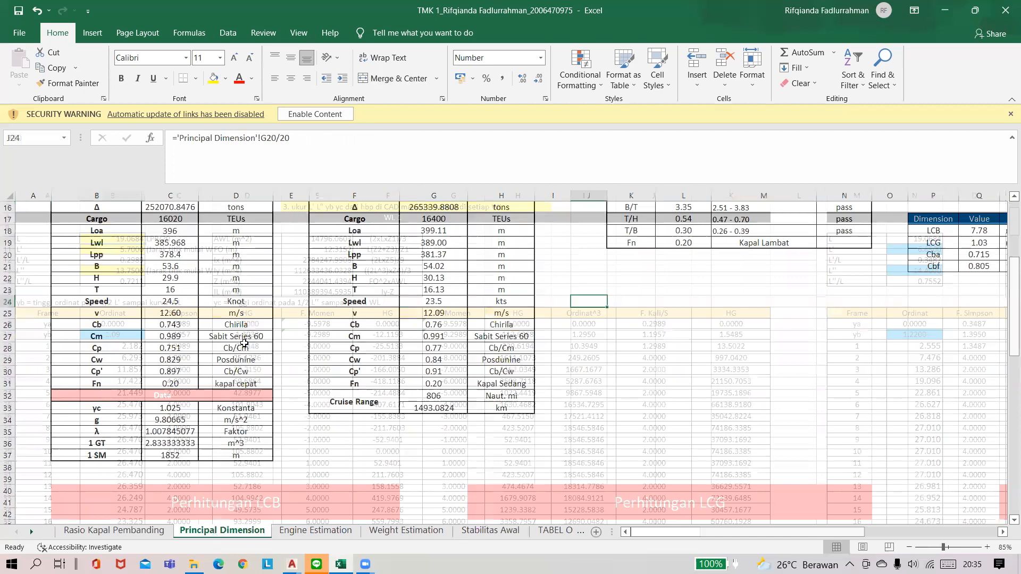
pyautogui.scroll(-2, 399, 290)
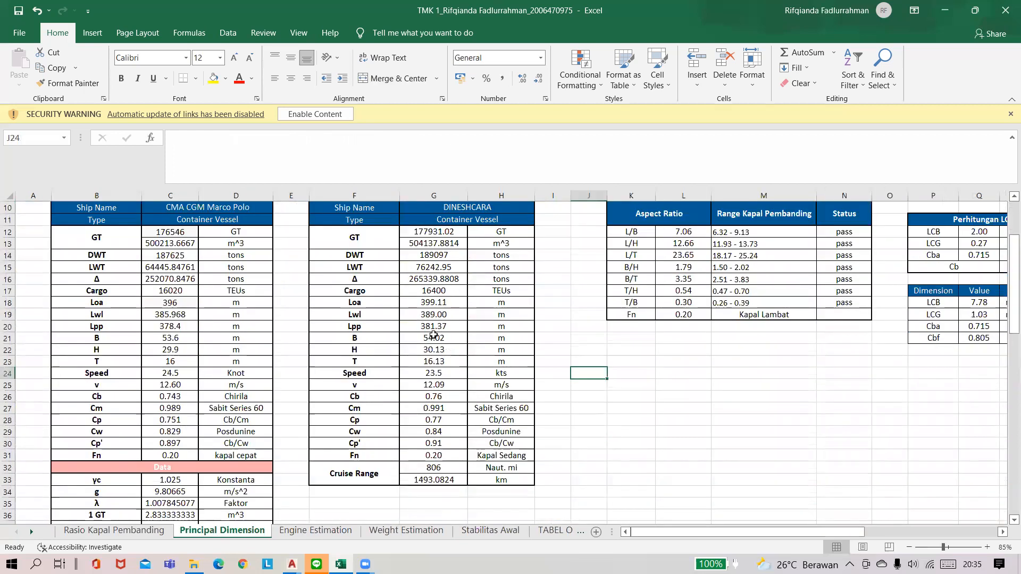
pyautogui.click(445, 328)
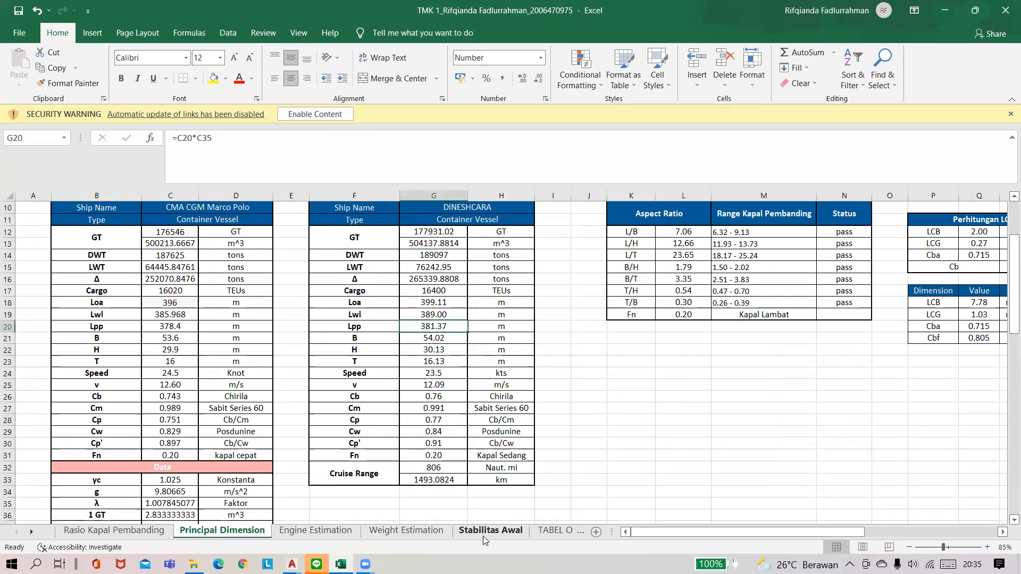
pyautogui.click(548, 531)
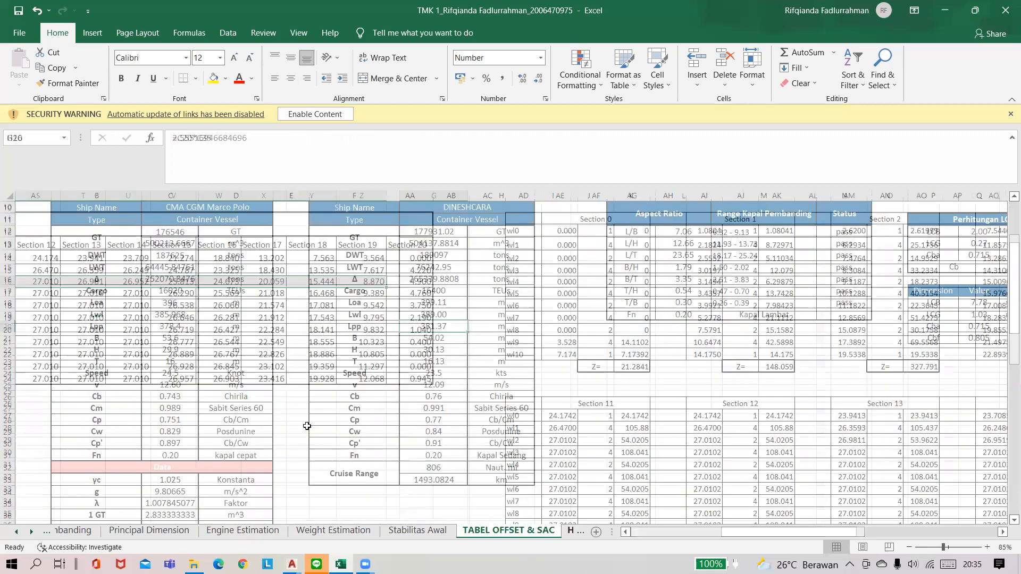
pyautogui.hotkey('ctrl', 'pagedown')
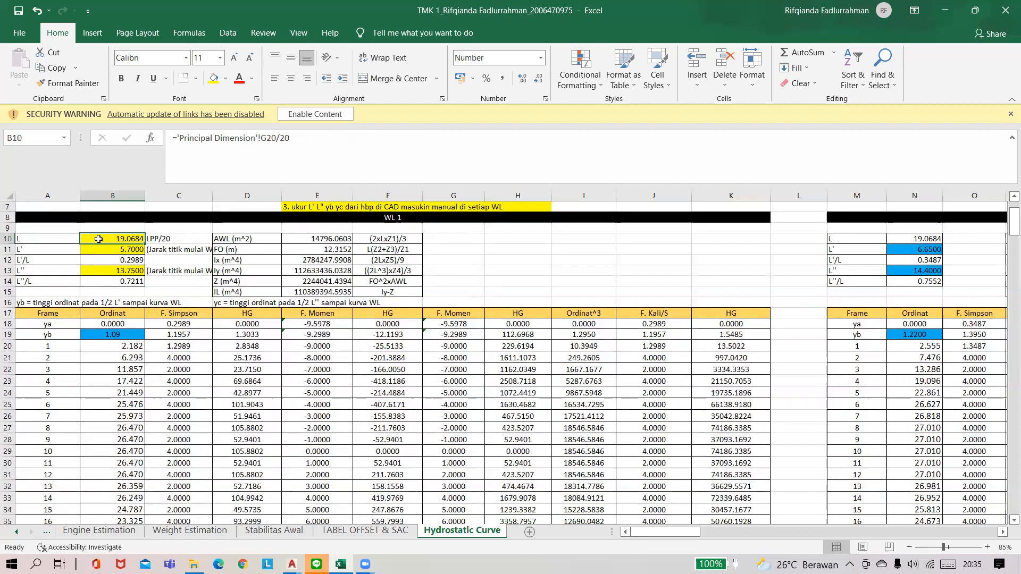
# - Check the manually entered L' and L'' values for WL 1 in cells B11 and B13
pyautogui.click(121, 250)
pyautogui.click(124, 271)
pyautogui.moveTo(291, 564)
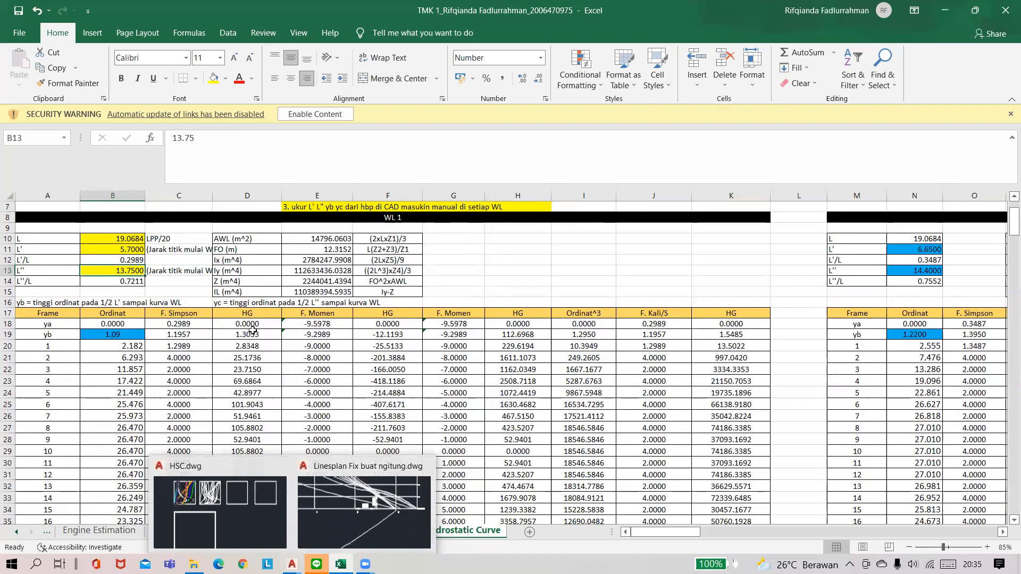
pyautogui.click(478, 215)
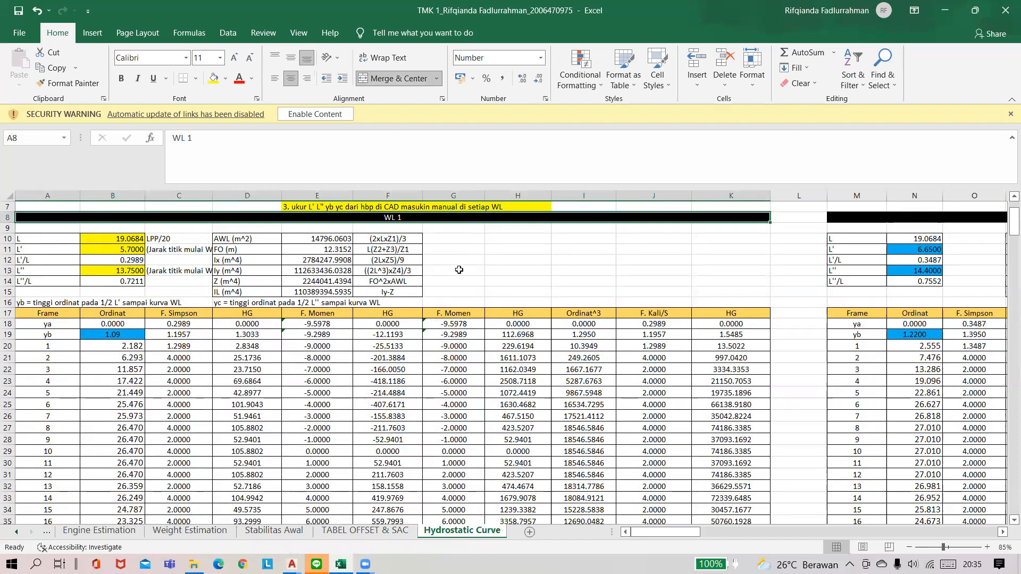
pyautogui.click(111, 249)
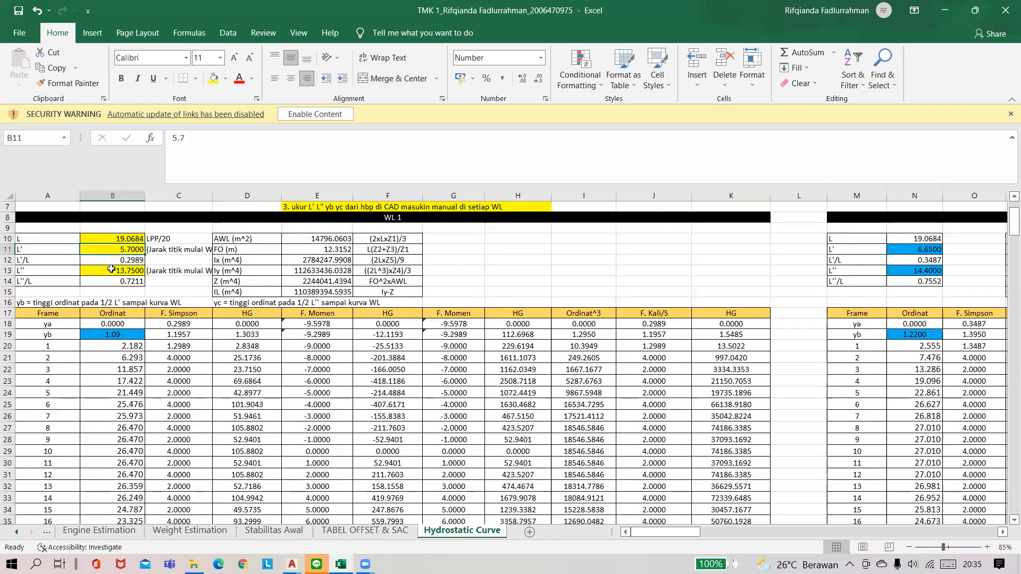
pyautogui.click(113, 271)
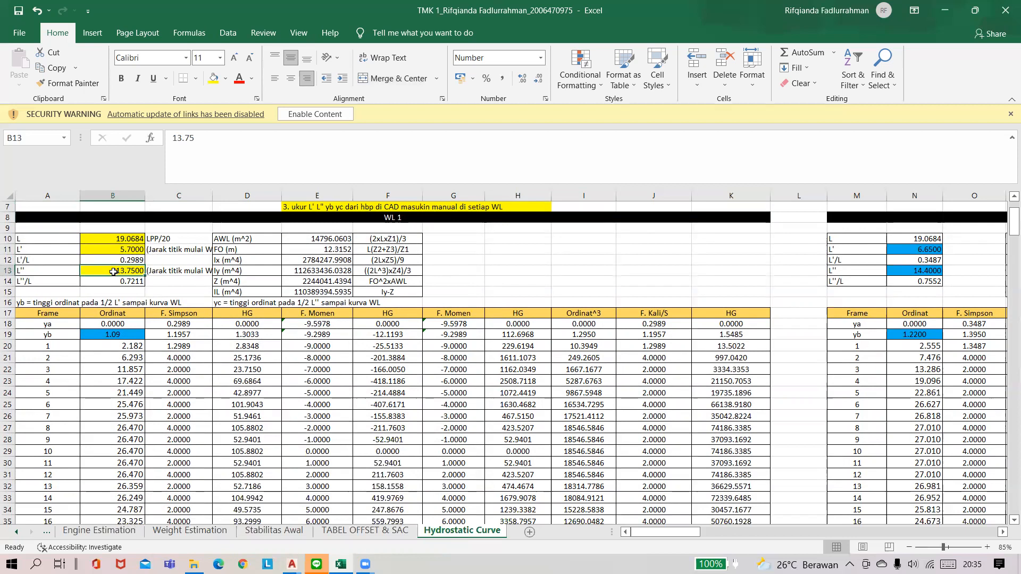
# - Look at the ya, yb and yc ordinate entries in the WL 1 table
pyautogui.click(101, 322)
pyautogui.click(104, 335)
pyautogui.scroll(-3, 117, 343)
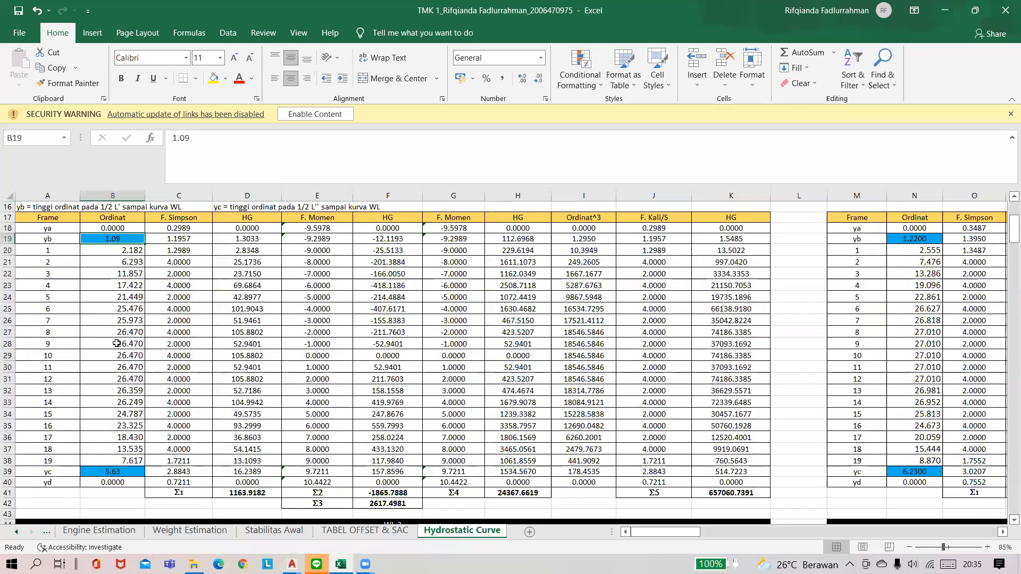
pyautogui.click(113, 492)
pyautogui.scroll(2, 254, 457)
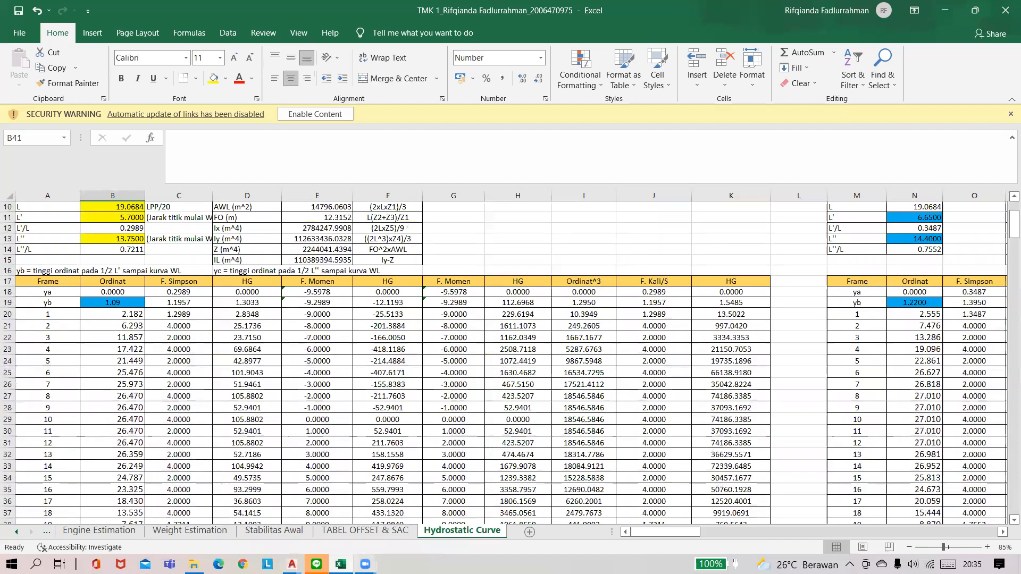
# - Switch to the AutoCAD drawing Linesplan Fix buat ngitung.dwg and examine the Half Breadth Plan waterlines at the aft end near AP
pyautogui.moveTo(292, 564)
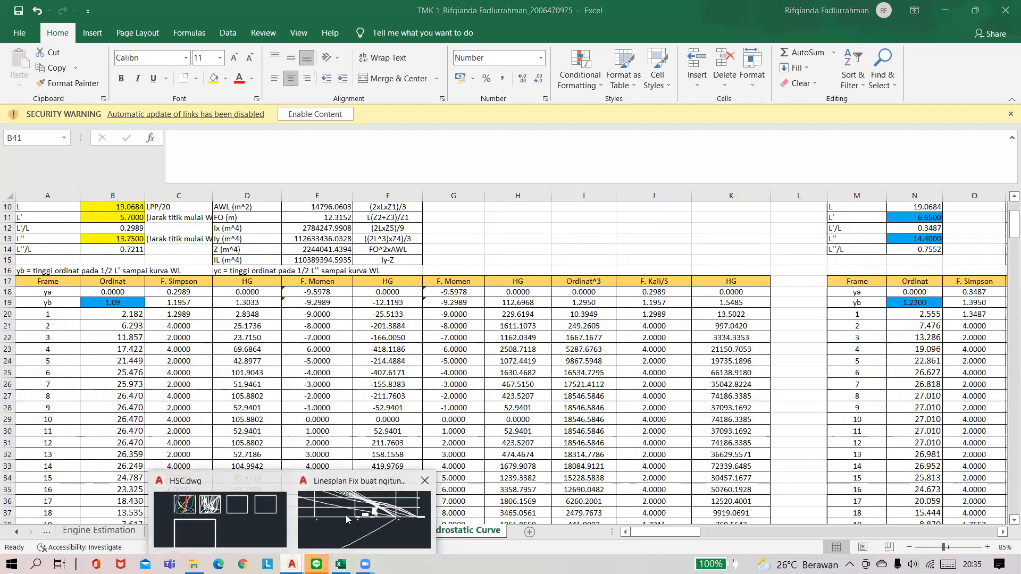
pyautogui.click(383, 512)
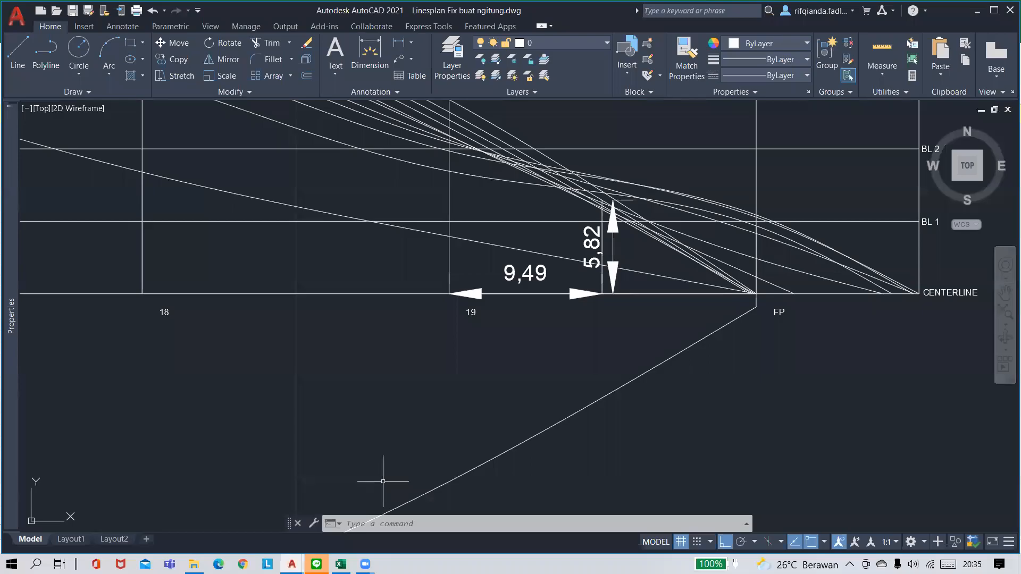
pyautogui.scroll(-7, 383, 481)
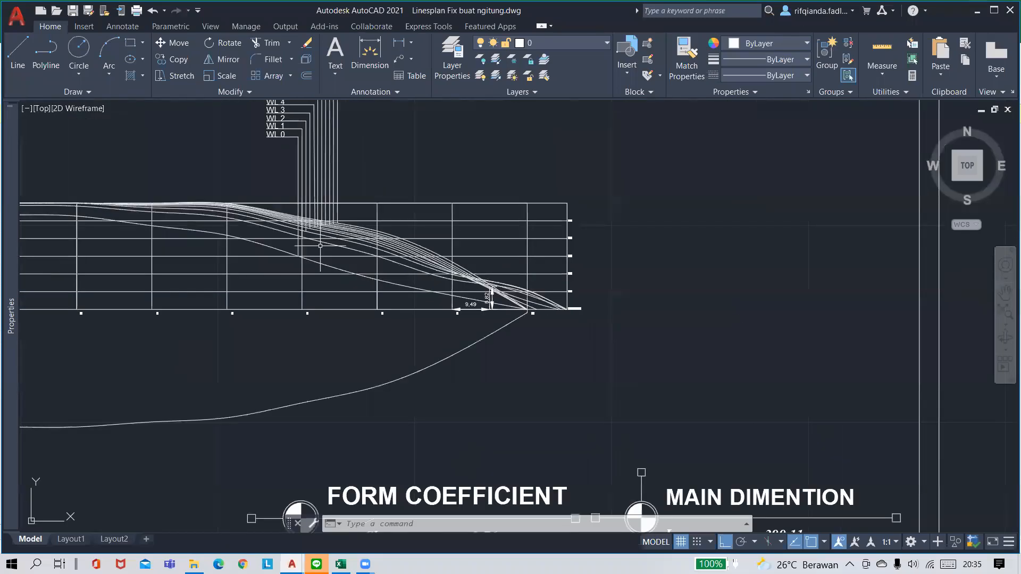
pyautogui.moveTo(106, 266); pyautogui.dragTo(884, 282, button='middle')
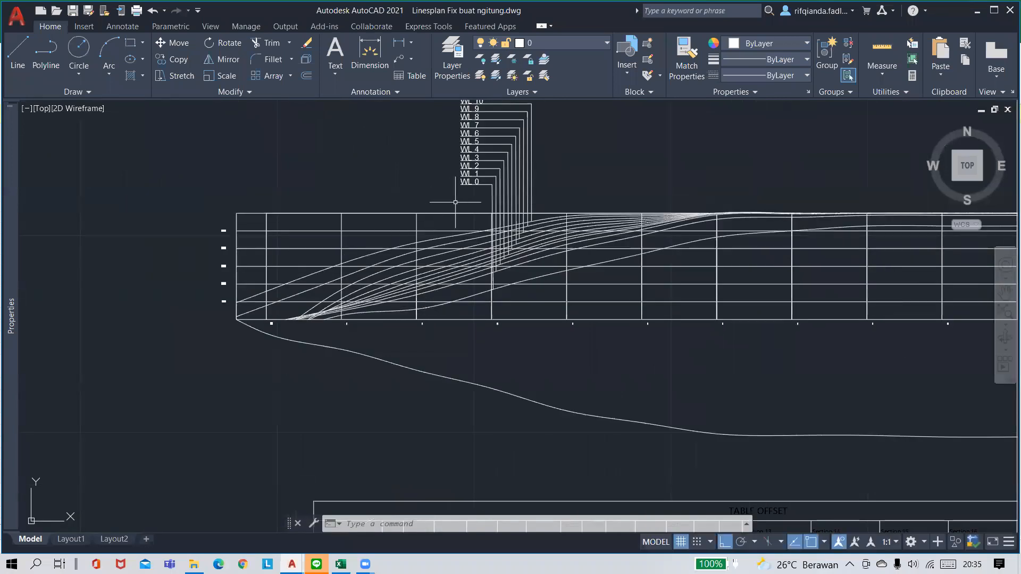
pyautogui.scroll(-2, 535, 269)
pyautogui.moveTo(668, 290); pyautogui.dragTo(370, 281, button='middle')
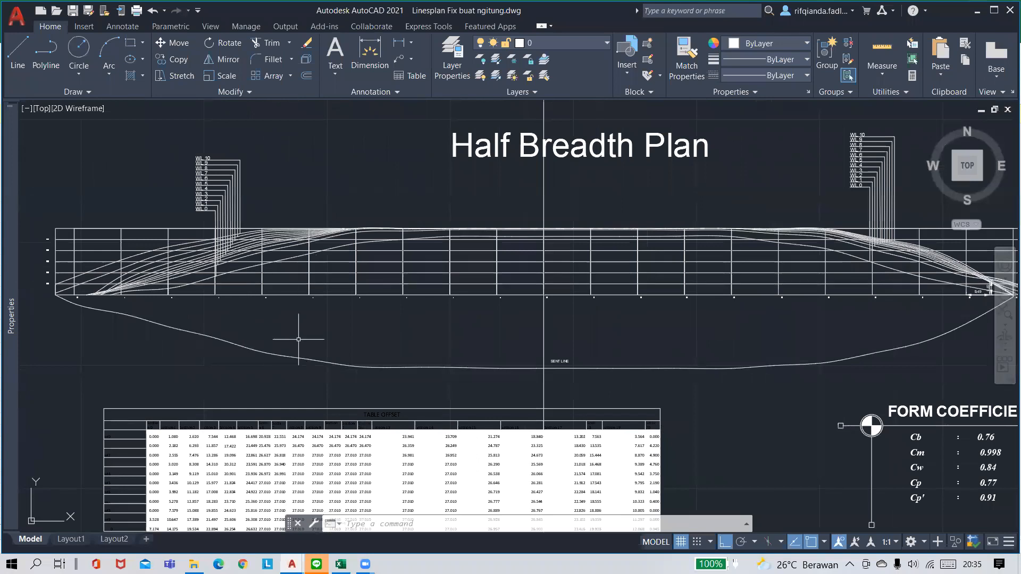
pyautogui.moveTo(359, 329); pyautogui.dragTo(331, 333, button='middle')
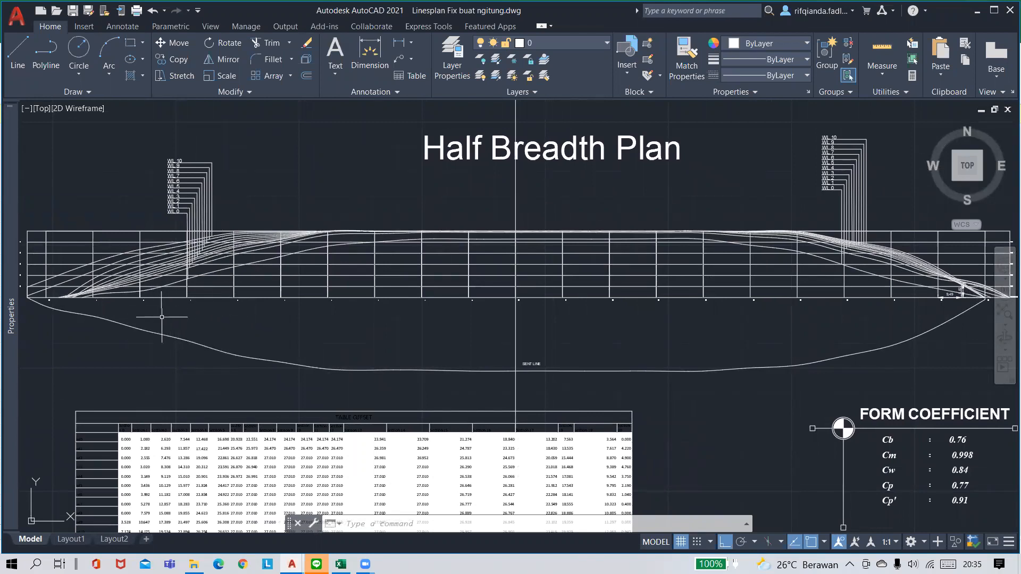
pyautogui.scroll(6, 219, 304)
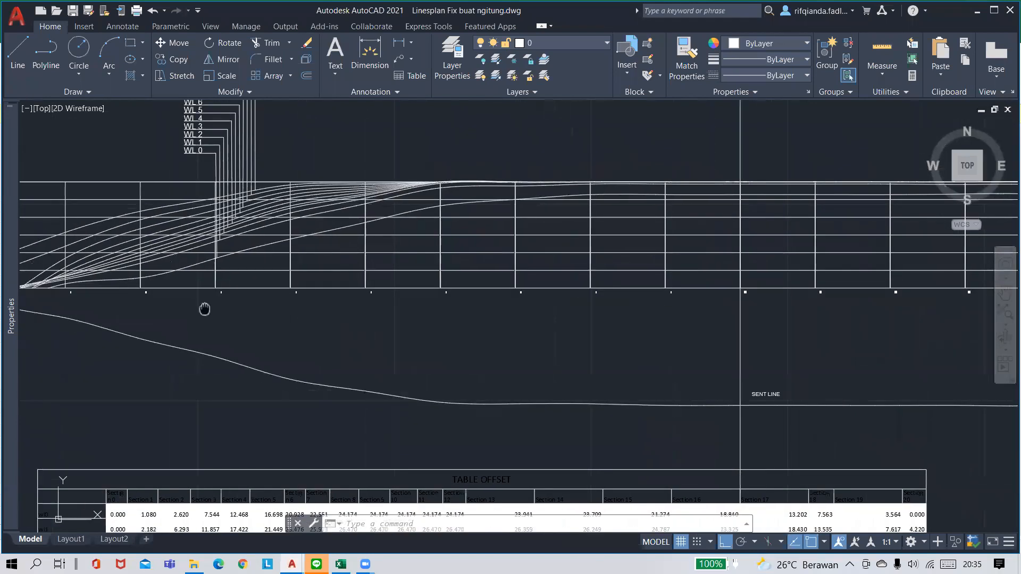
pyautogui.moveTo(342, 274); pyautogui.dragTo(360, 292, button='middle')
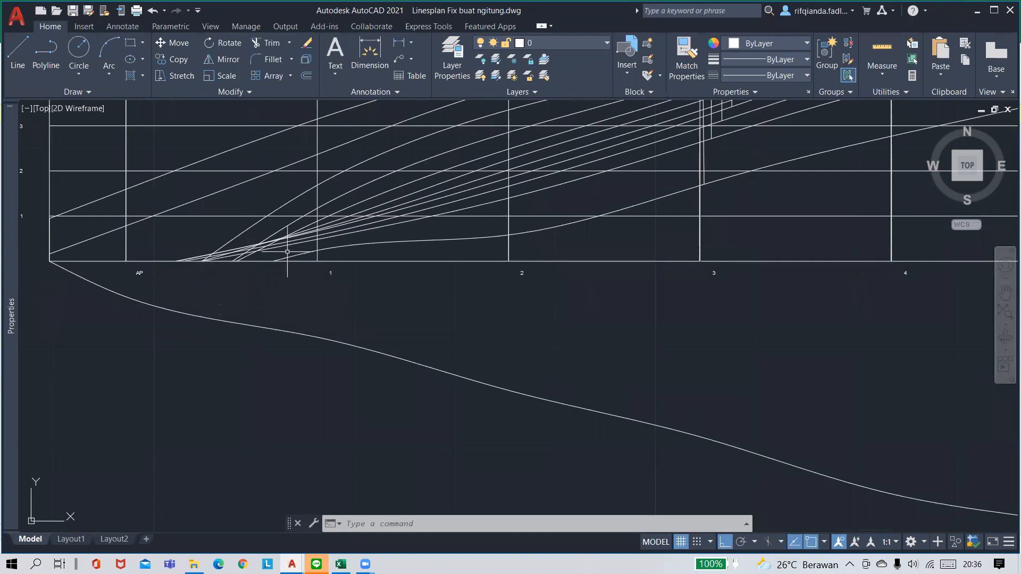
pyautogui.click(16, 67)
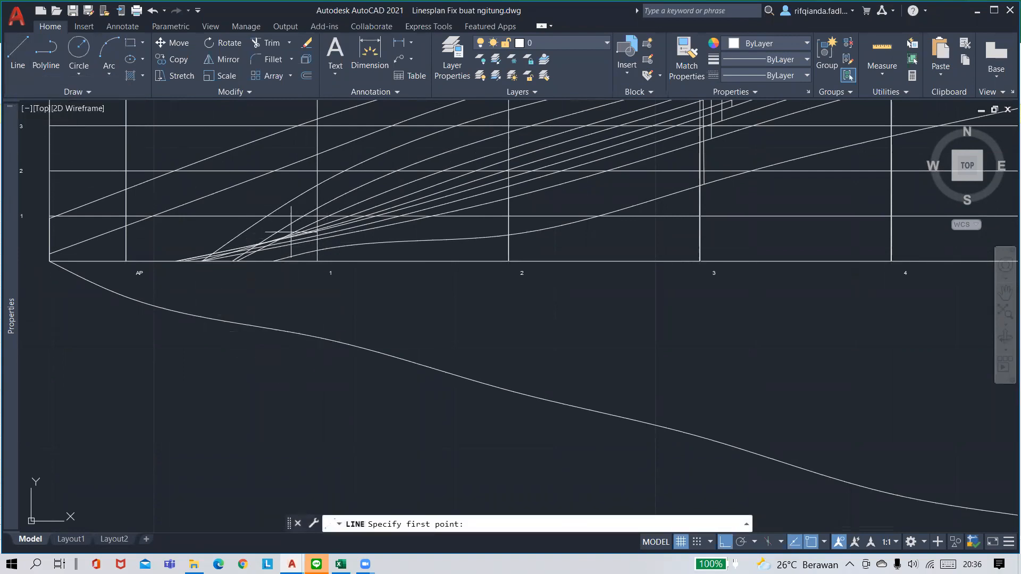
pyautogui.scroll(4, 291, 232)
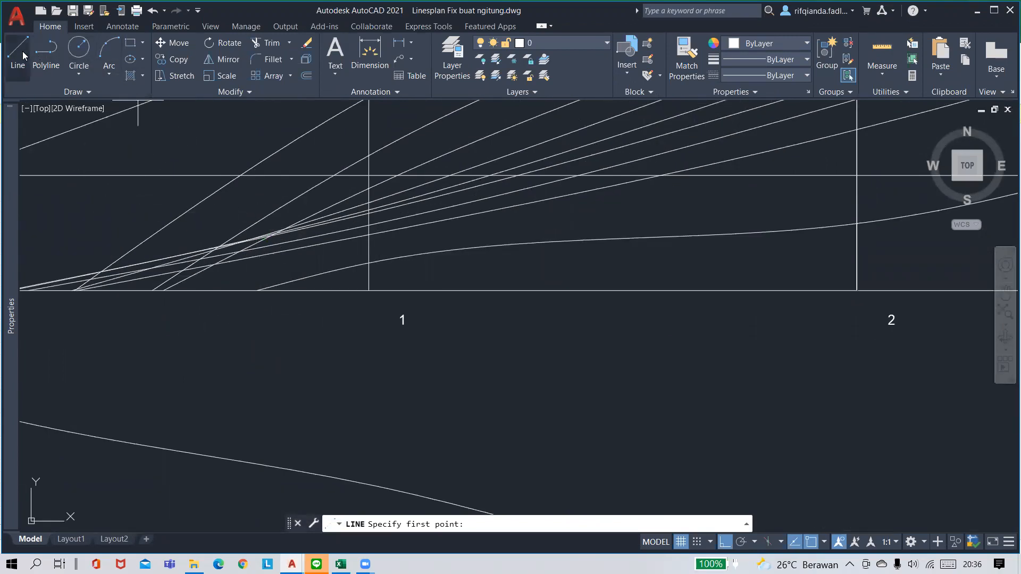
pyautogui.press('Escape')
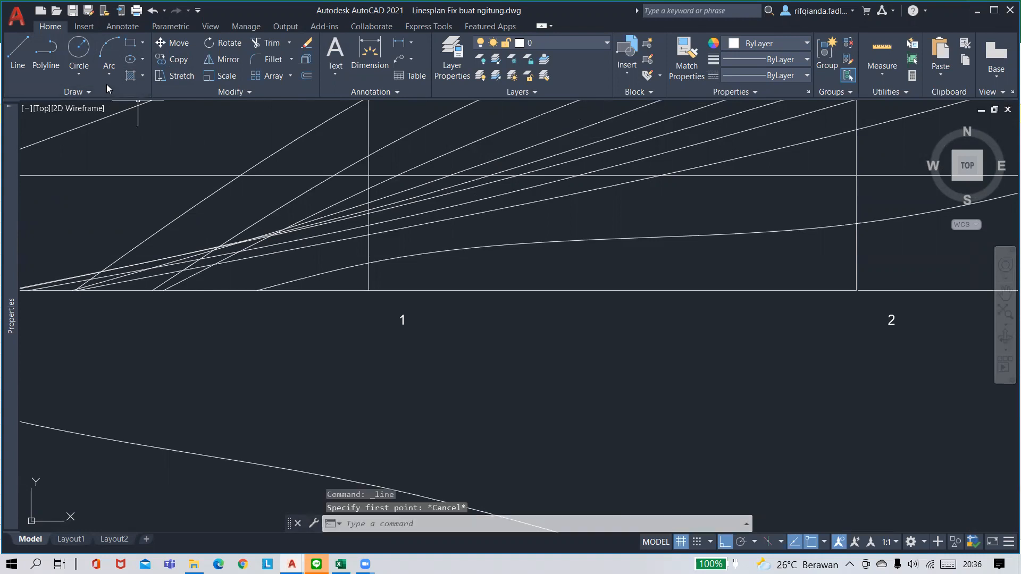
# - Select the WL 1 curve in the aft part of the Half Breadth Plan and match it to its waterline label
pyautogui.scroll(-3, 341, 298)
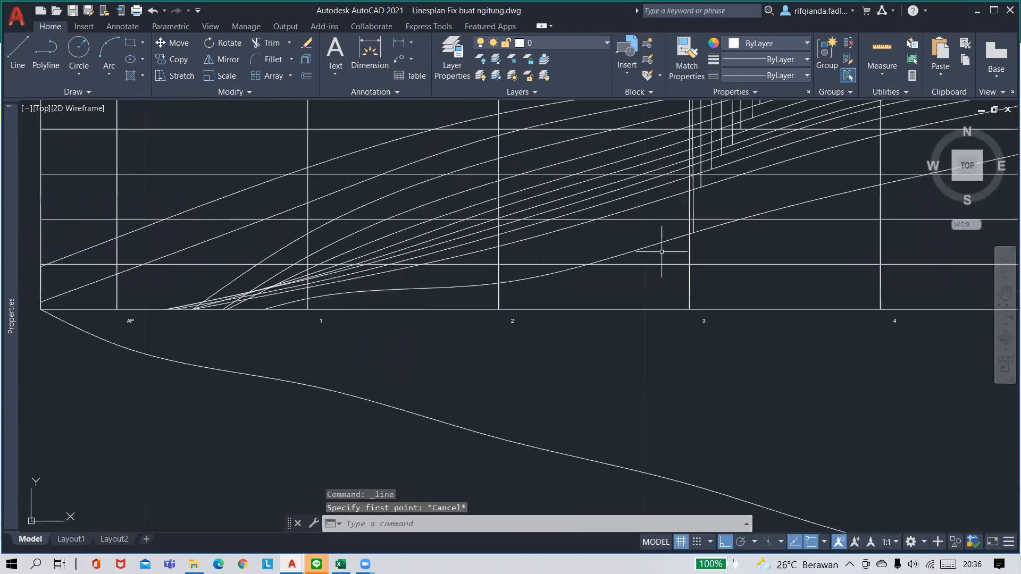
pyautogui.click(747, 173)
pyautogui.scroll(-4, 741, 193)
pyautogui.moveTo(741, 194); pyautogui.dragTo(411, 256, button='middle')
pyautogui.scroll(4, 416, 285)
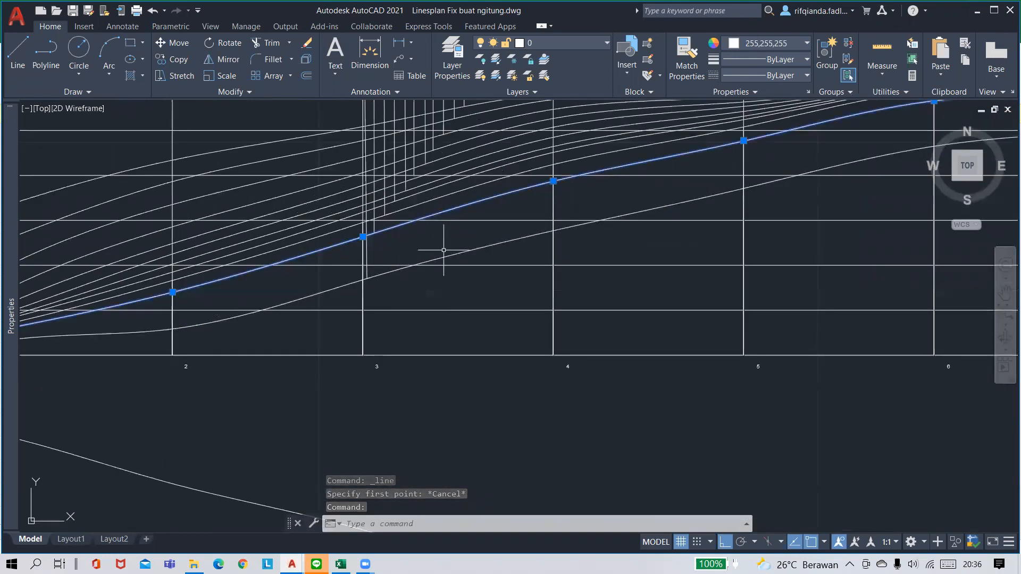
# - Follow the selected WL 1 curve aft to where it meets the centreline between AP and station 1
pyautogui.moveTo(476, 186); pyautogui.dragTo(523, 275, button='middle')
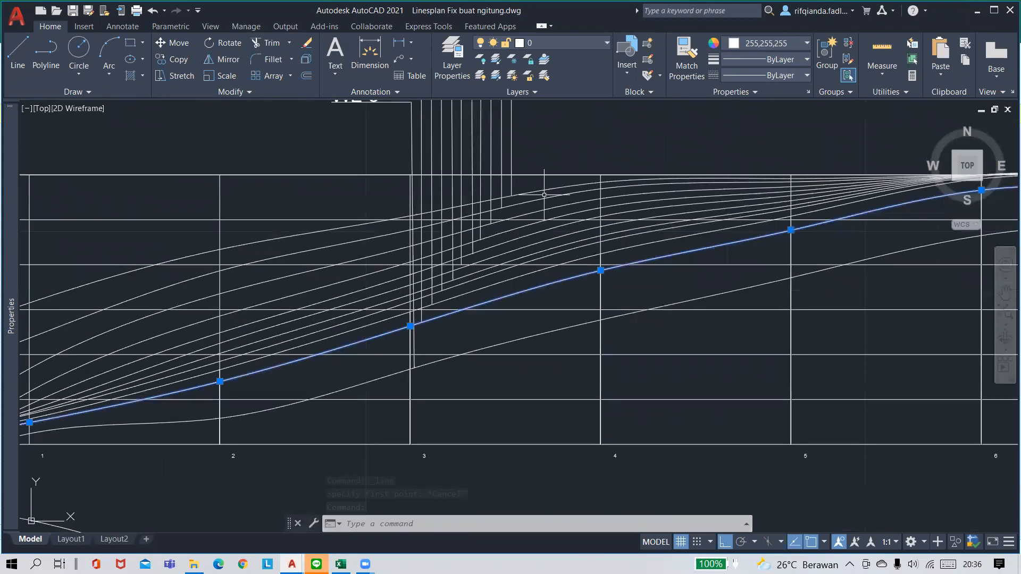
pyautogui.moveTo(463, 319)
pyautogui.mouseDown(button='middle')
pyautogui.moveTo(552, 296)
pyautogui.moveTo(547, 306)
pyautogui.mouseUp(button='middle')
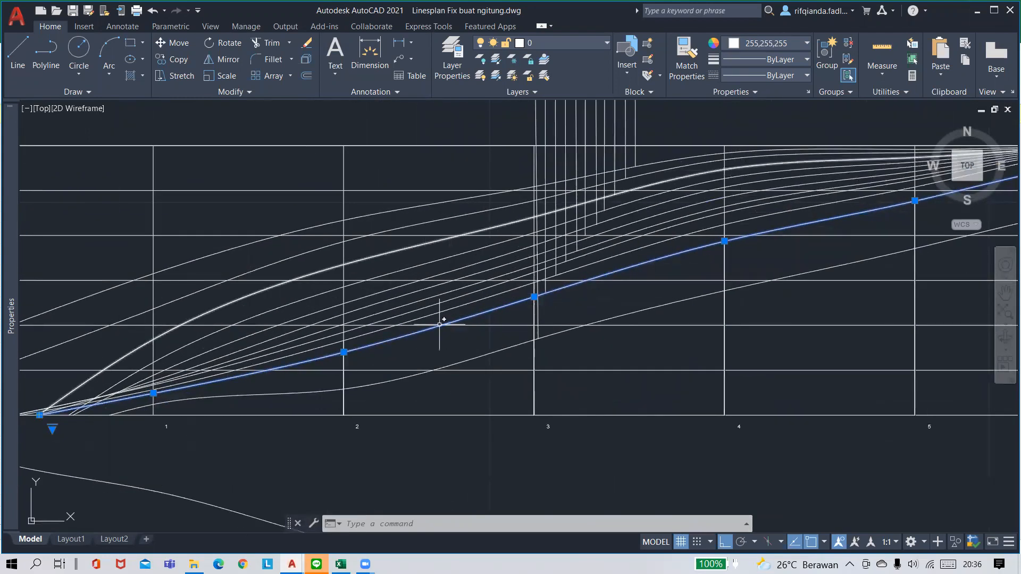
pyautogui.scroll(2, 407, 350)
pyautogui.moveTo(408, 350); pyautogui.dragTo(490, 316, button='middle')
pyautogui.moveTo(152, 415)
pyautogui.mouseDown(button='middle')
pyautogui.moveTo(216, 387)
pyautogui.moveTo(461, 342)
pyautogui.mouseUp(button='middle')
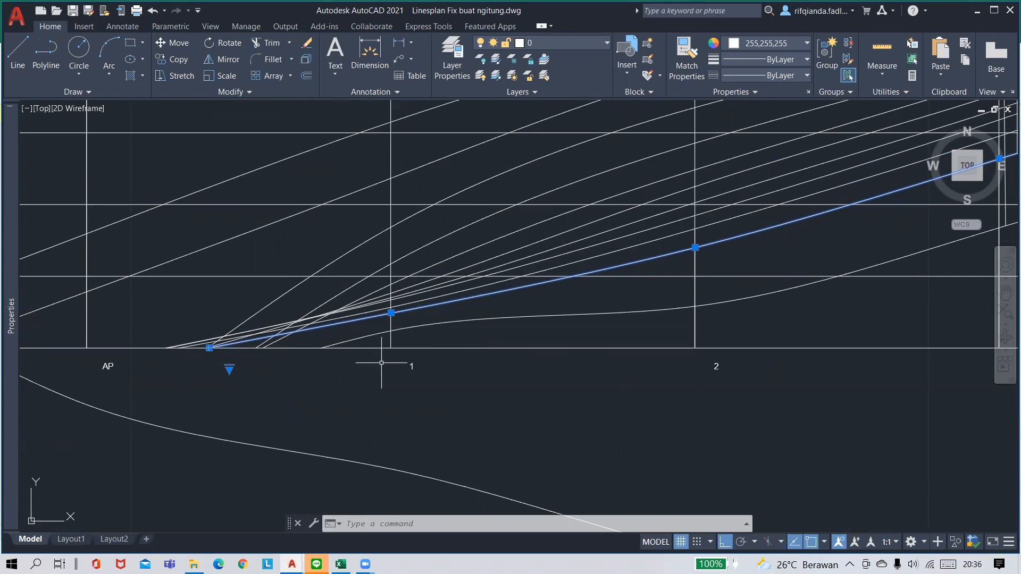
pyautogui.scroll(4, 382, 363)
pyautogui.moveTo(388, 371); pyautogui.dragTo(499, 365, button='middle')
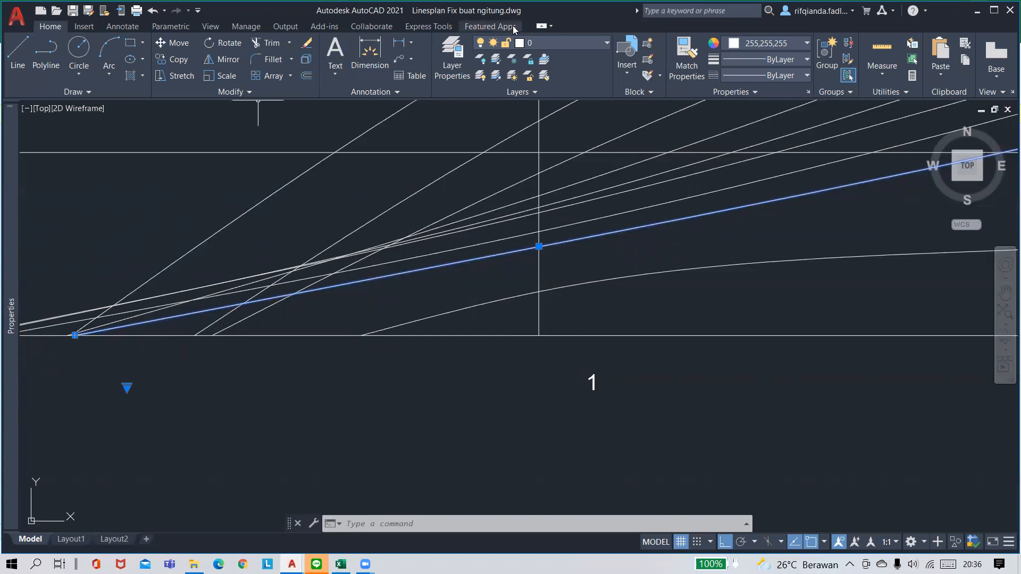
pyautogui.moveTo(8, 114)
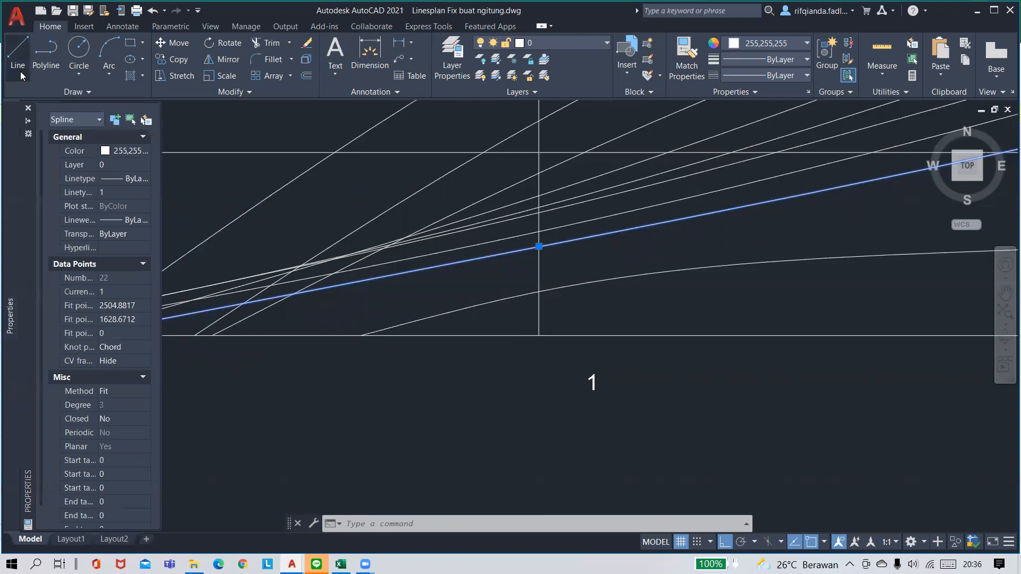
pyautogui.press('Escape')
pyautogui.click(398, 285)
pyautogui.press('Escape')
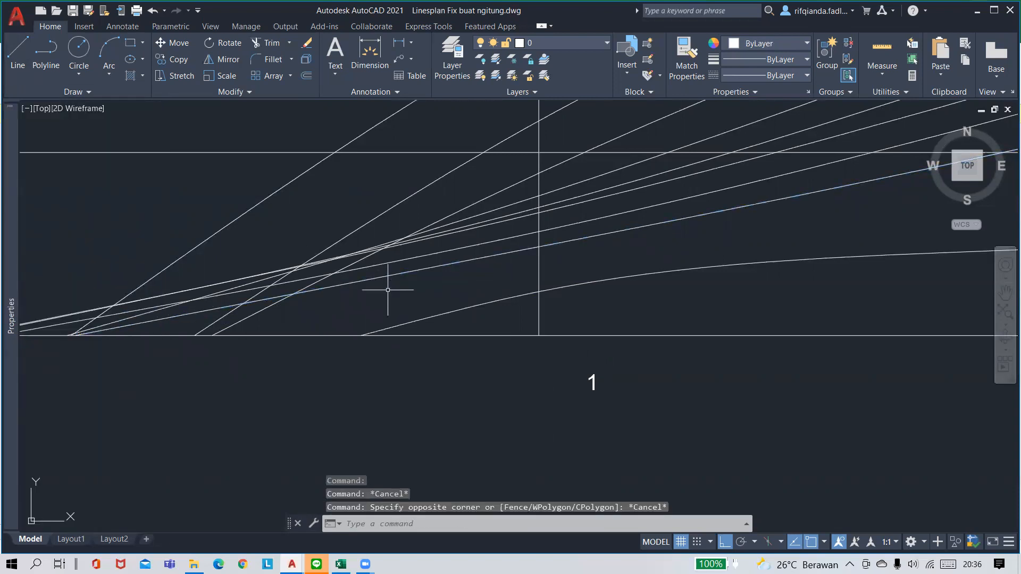
pyautogui.click(556, 239)
pyautogui.scroll(-4, 316, 313)
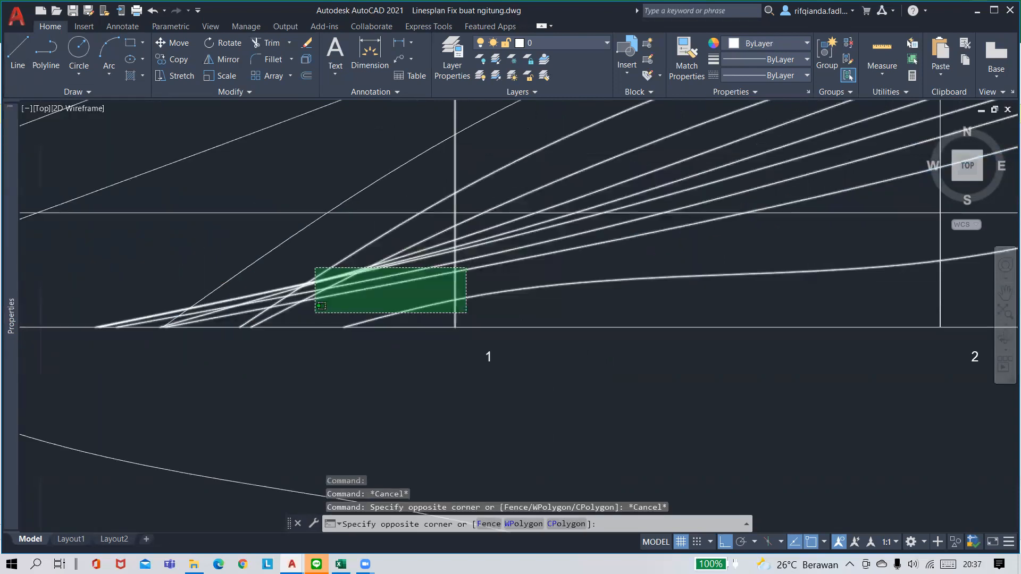
pyautogui.click(499, 274)
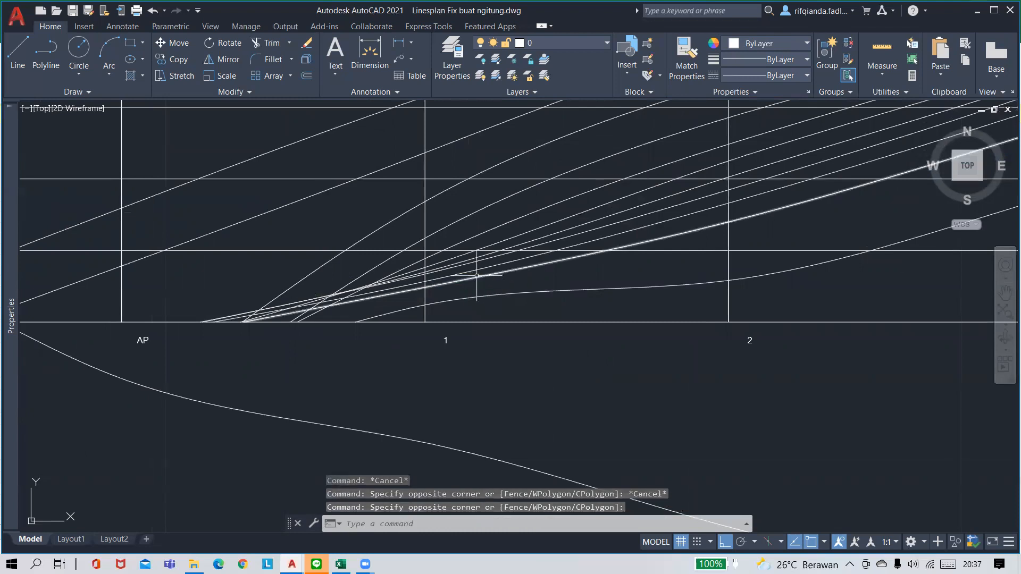
# - Select the WL 1 curve again to locate its aft endpoint on the centreline
pyautogui.click(477, 277)
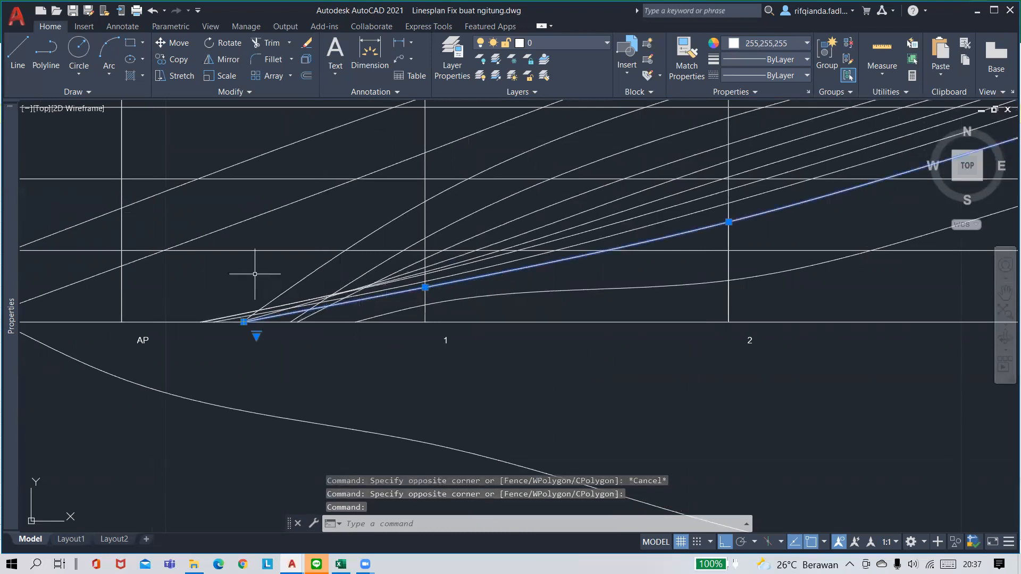
pyautogui.scroll(2, 196, 265)
pyautogui.scroll(2, 196, 265)
pyautogui.moveTo(327, 344); pyautogui.dragTo(316, 215, button='middle')
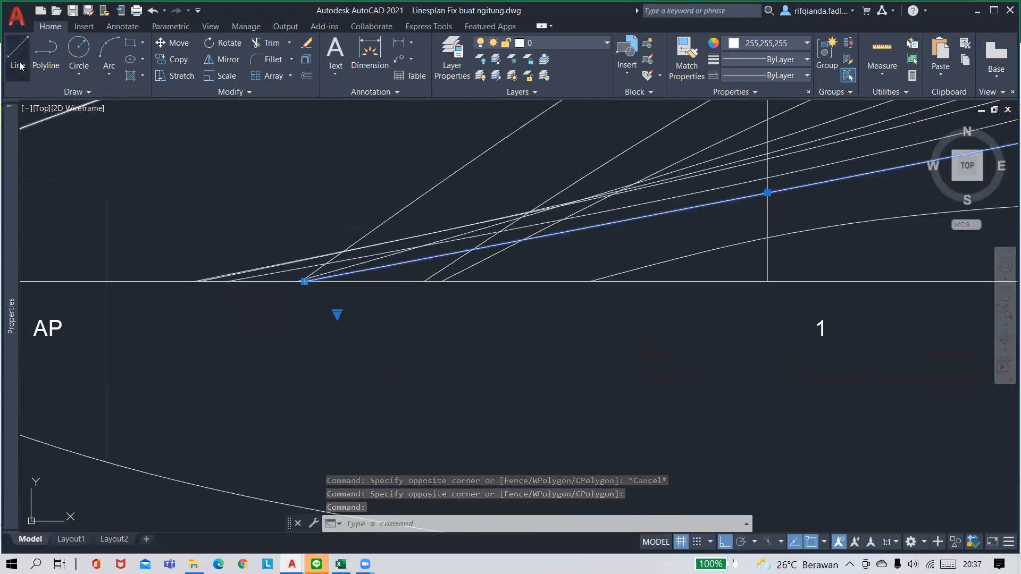
pyautogui.click(20, 61)
pyautogui.press('Escape')
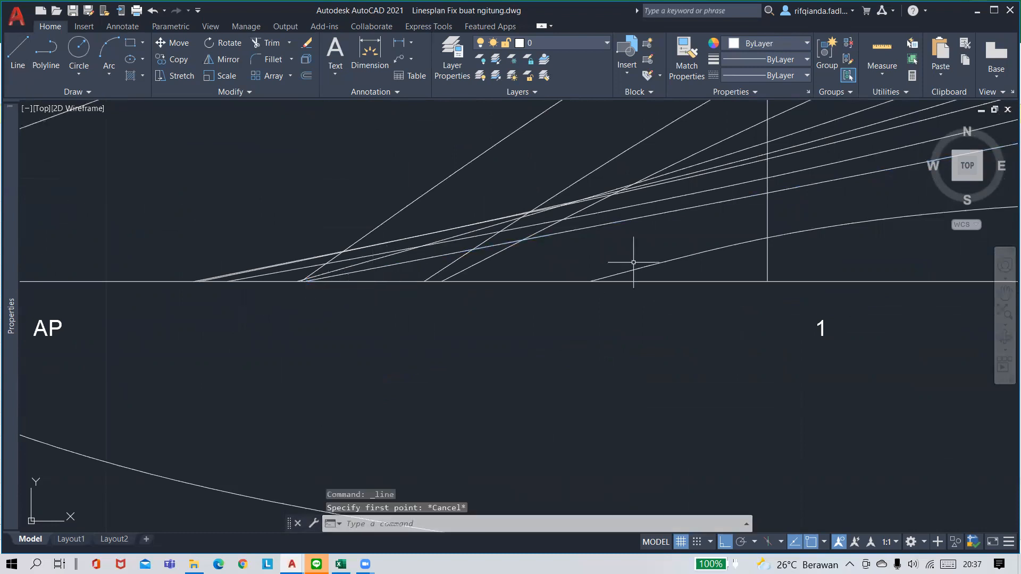
# - Draw a horizontal line along the centreline from the aft end of WL 1 to station 1
pyautogui.click(650, 215)
pyautogui.moveTo(330, 312)
pyautogui.mouseDown(button='middle')
pyautogui.moveTo(267, 271)
pyautogui.moveTo(251, 209)
pyautogui.mouseUp(button='middle')
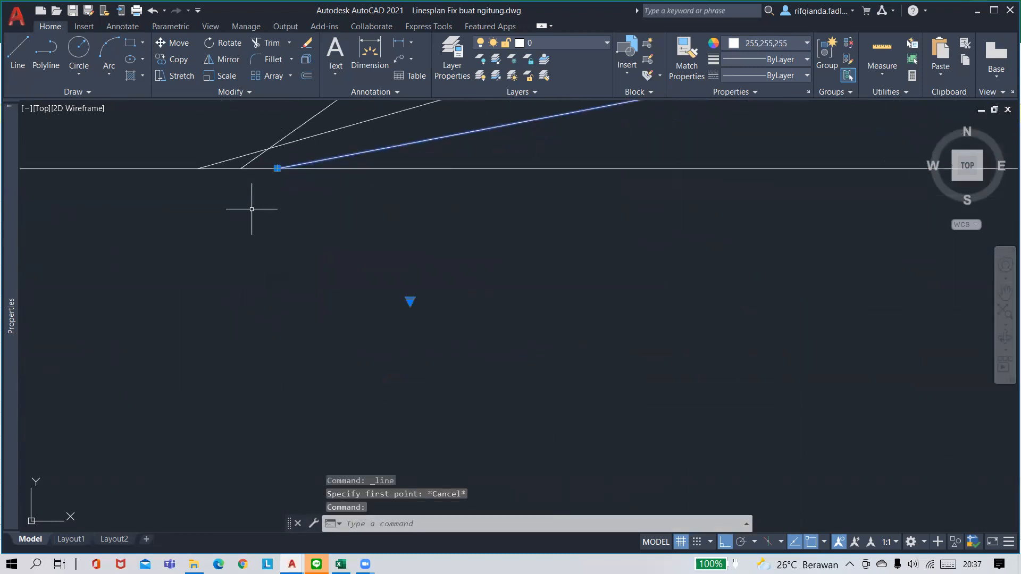
pyautogui.press('Escape')
pyautogui.click(17, 56)
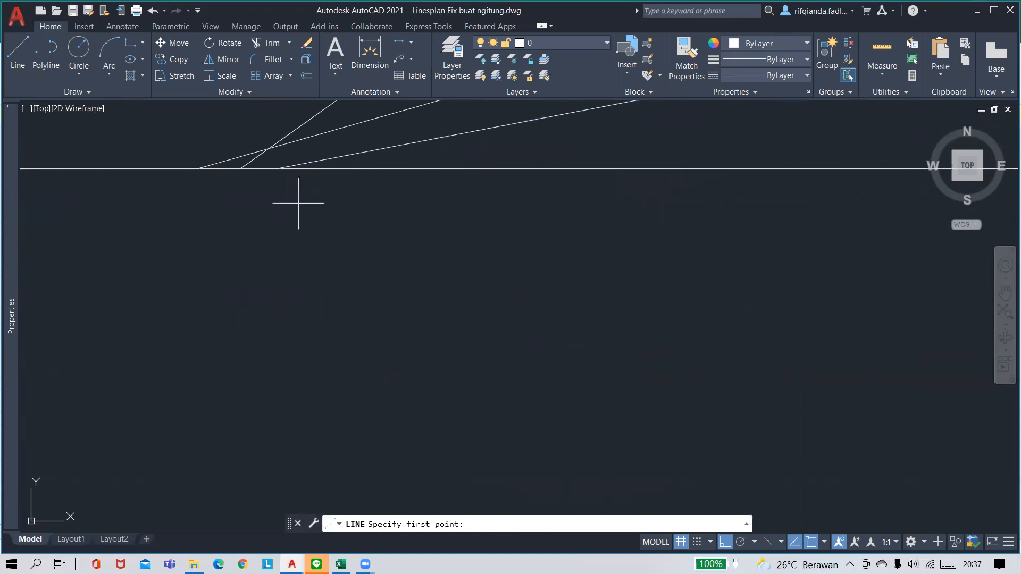
pyautogui.click(277, 168)
pyautogui.scroll(-3, 605, 222)
pyautogui.moveTo(605, 221); pyautogui.dragTo(192, 258, button='middle')
pyautogui.scroll(-3, 457, 253)
pyautogui.moveTo(467, 253); pyautogui.dragTo(409, 255, button='middle')
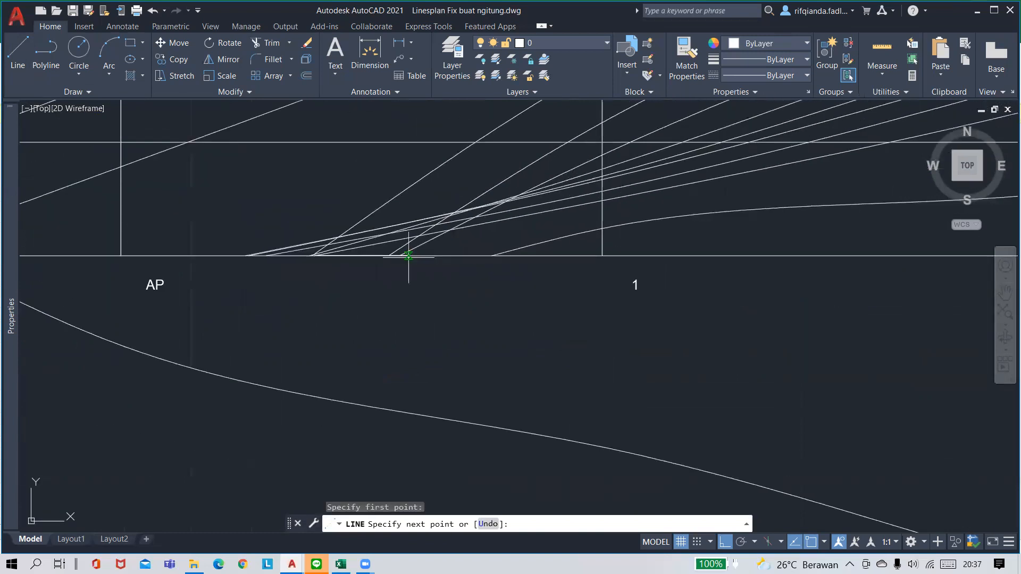
pyautogui.click(602, 256)
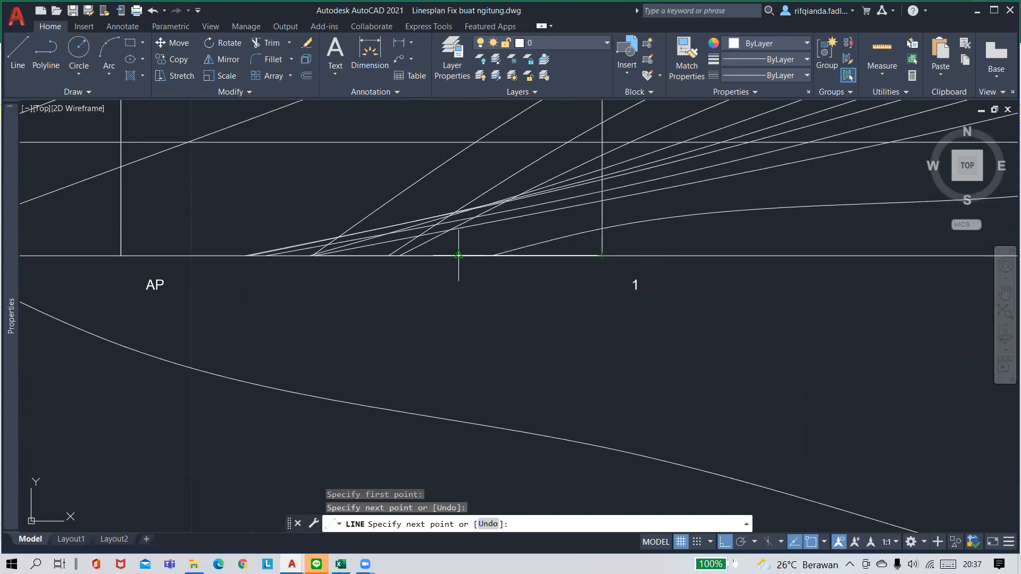
# - Check which object snap modes are enabled, including Midpoint, and end the Line command
pyautogui.scroll(4, 478, 255)
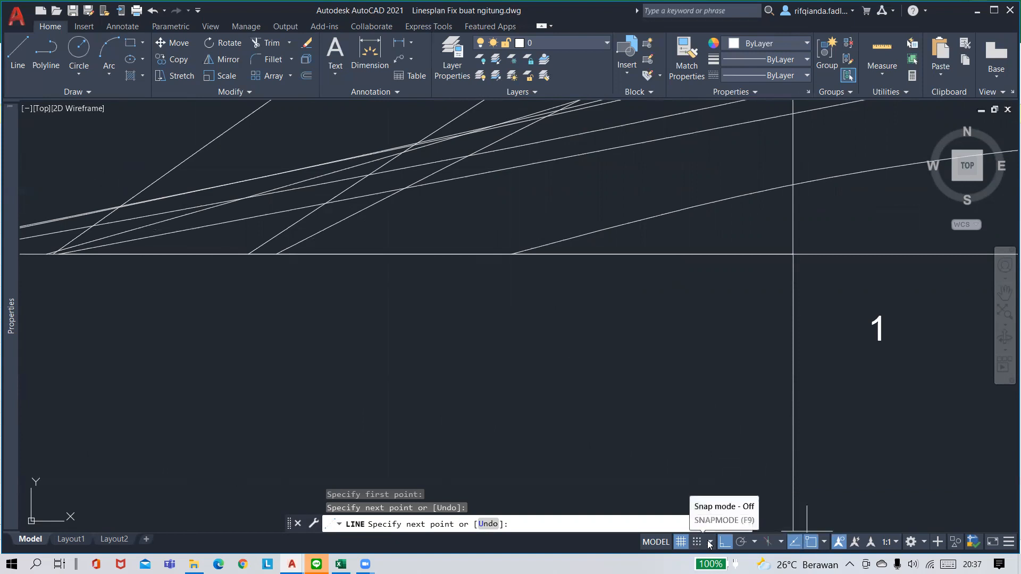
pyautogui.click(825, 542)
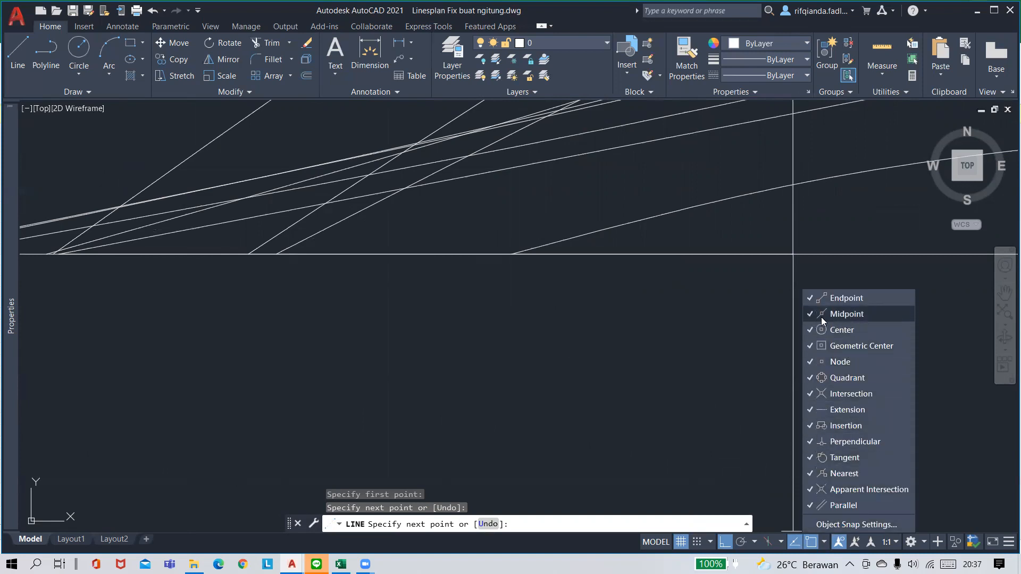
pyautogui.press('Escape')
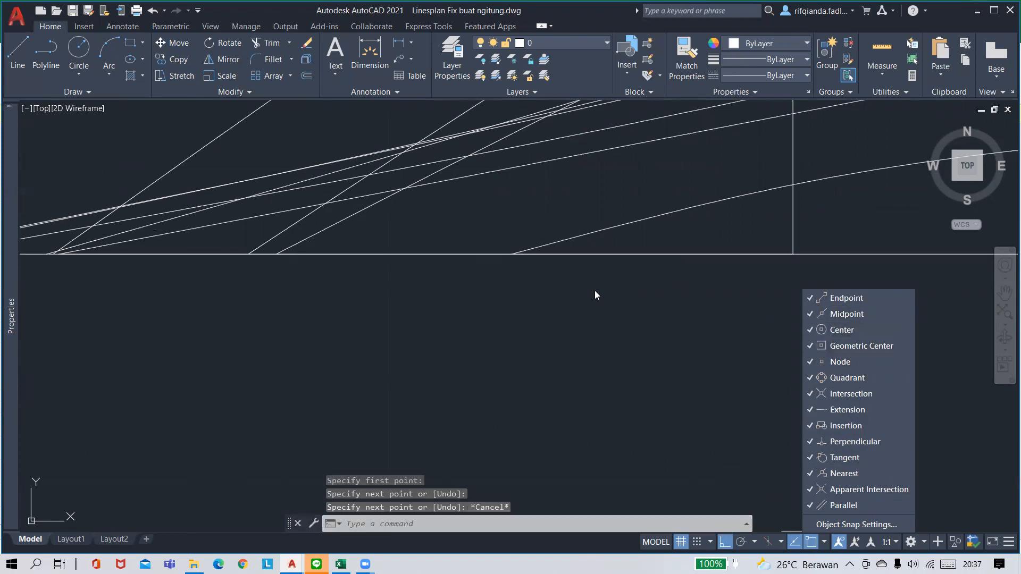
pyautogui.press('Escape')
pyautogui.press('Escape')
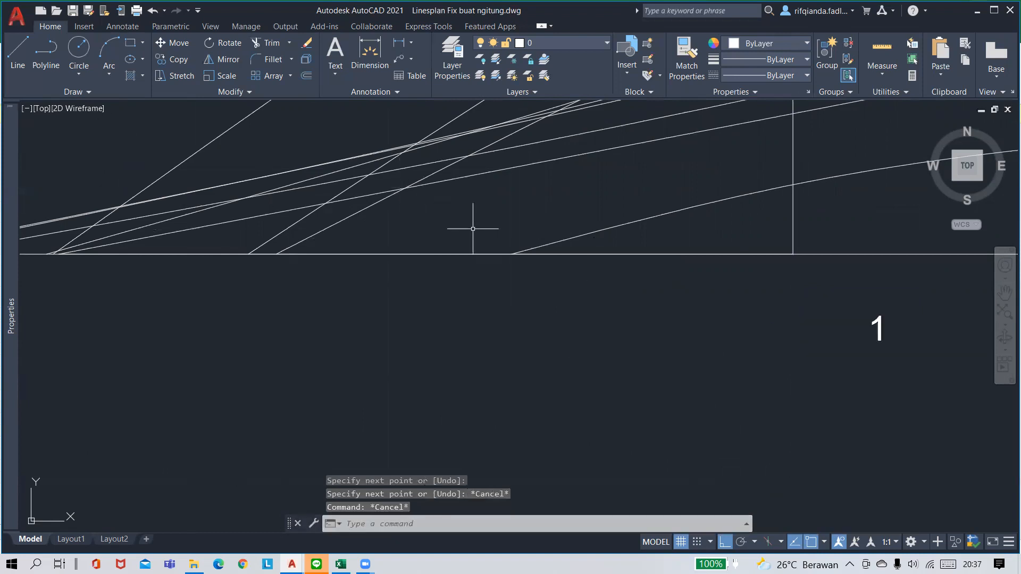
pyautogui.click(15, 66)
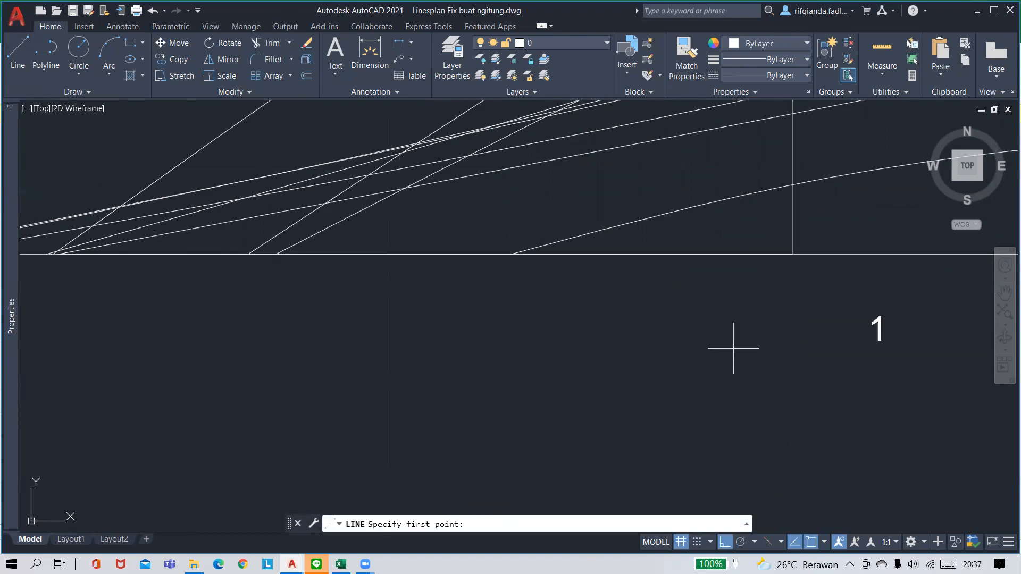
pyautogui.click(793, 254)
pyautogui.press('Escape')
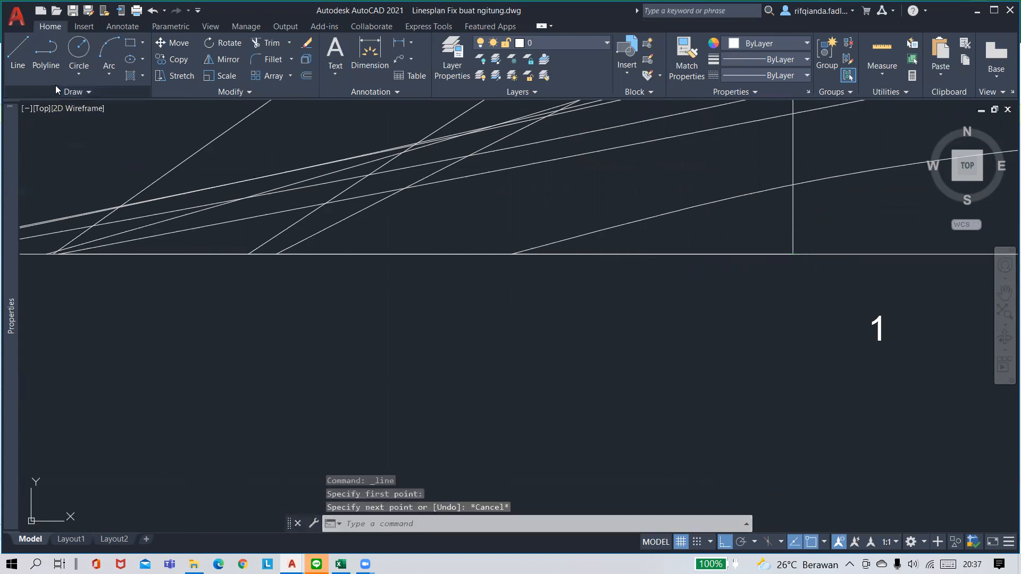
# - Draw a vertical line from the midpoint of the new centreline segment up through the waterlines
pyautogui.click(16, 53)
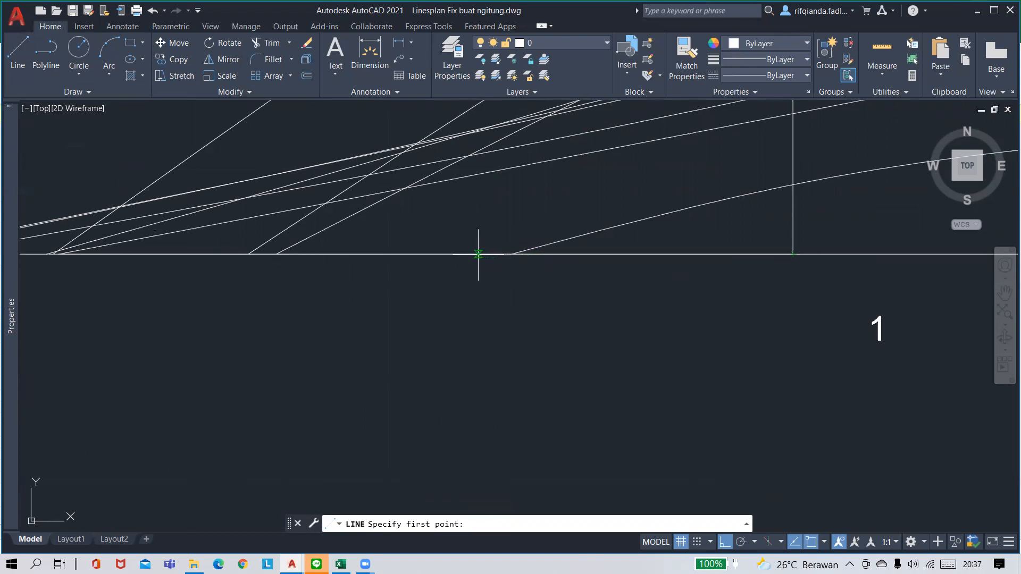
pyautogui.click(426, 253)
pyautogui.moveTo(432, 236); pyautogui.dragTo(449, 337, button='middle')
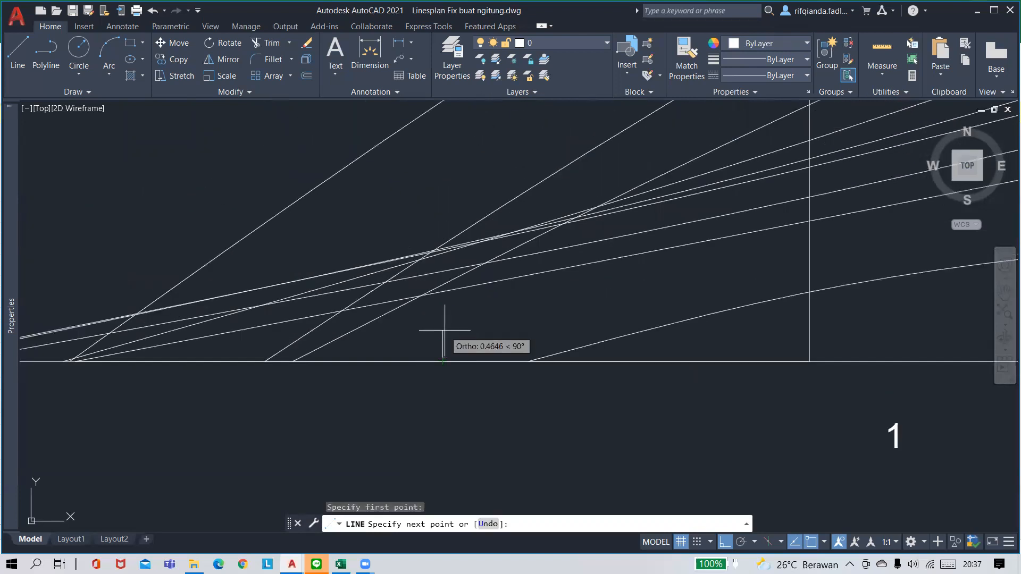
pyautogui.click(443, 201)
pyautogui.press('Escape')
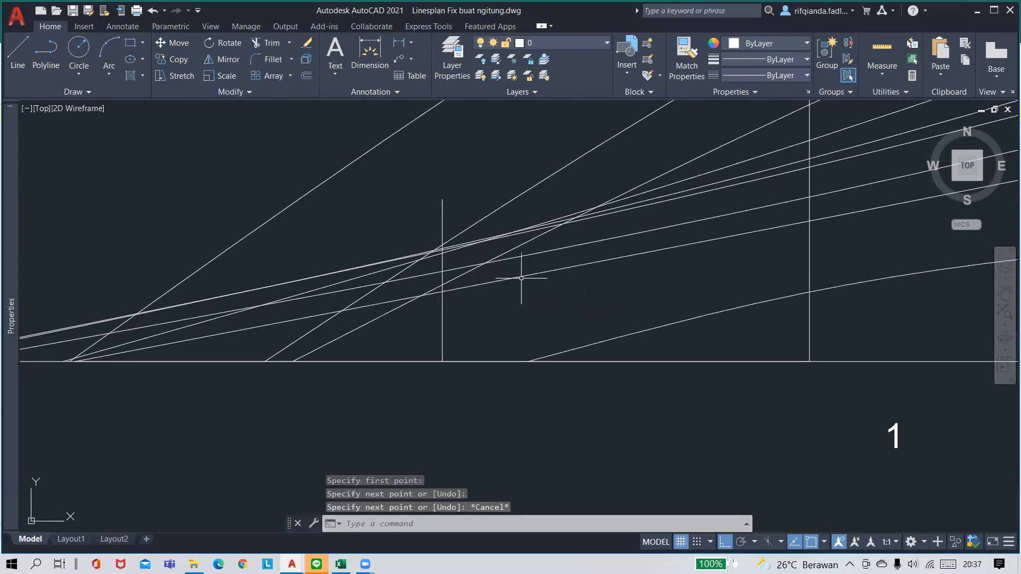
# - Trim the part of the vertical midpoint line that extends above the WL 1 curve
pyautogui.click(646, 252)
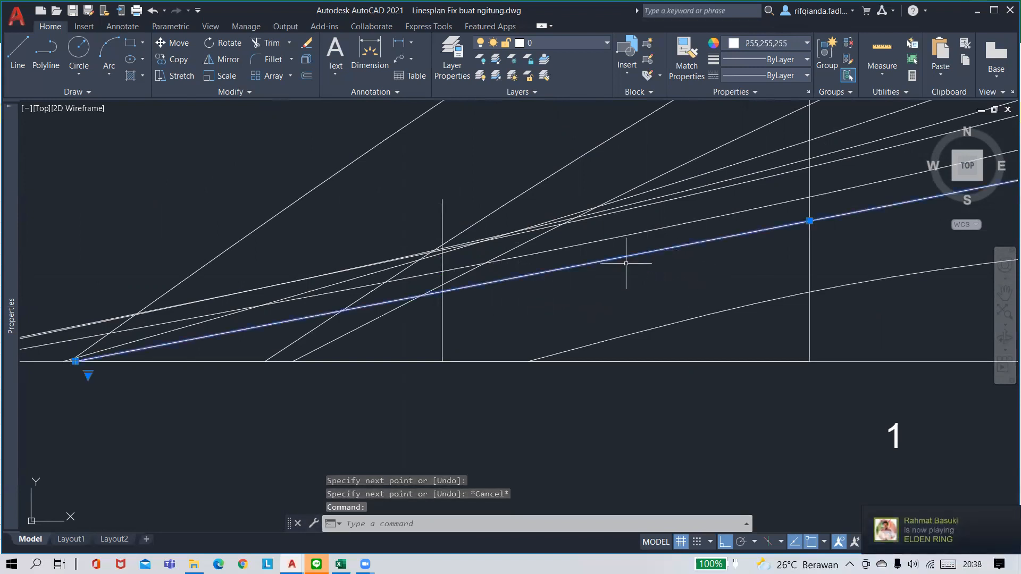
pyautogui.click(468, 362)
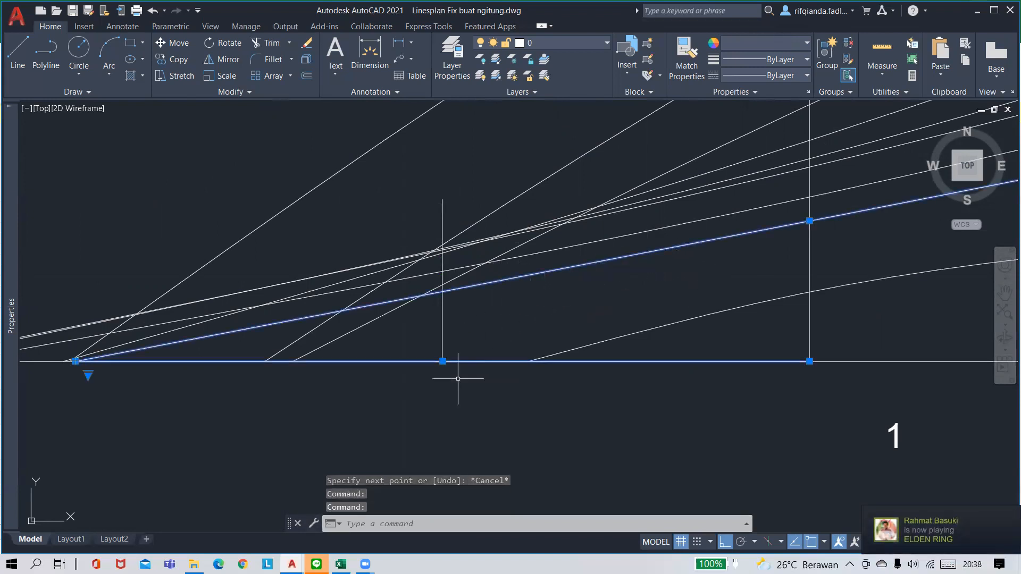
pyautogui.scroll(4, 462, 365)
pyautogui.scroll(-1, 468, 329)
pyautogui.scroll(-1, 501, 313)
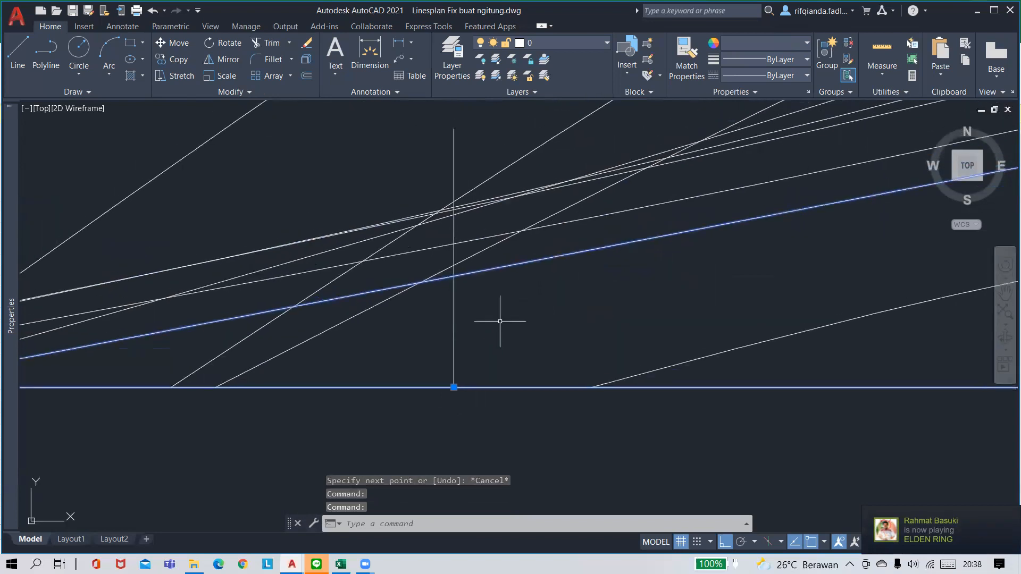
pyautogui.click(266, 42)
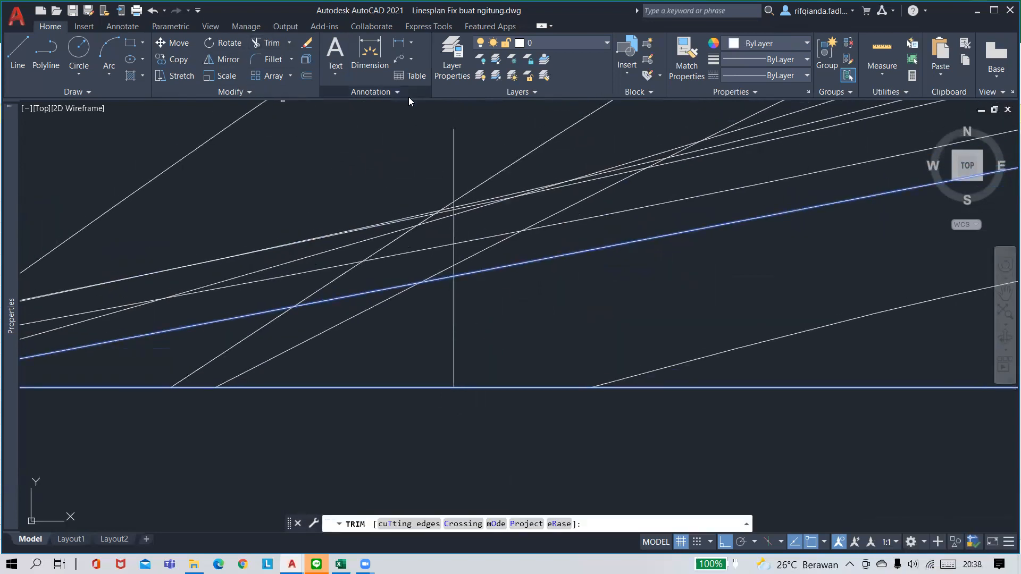
pyautogui.click(453, 132)
pyautogui.press('Escape')
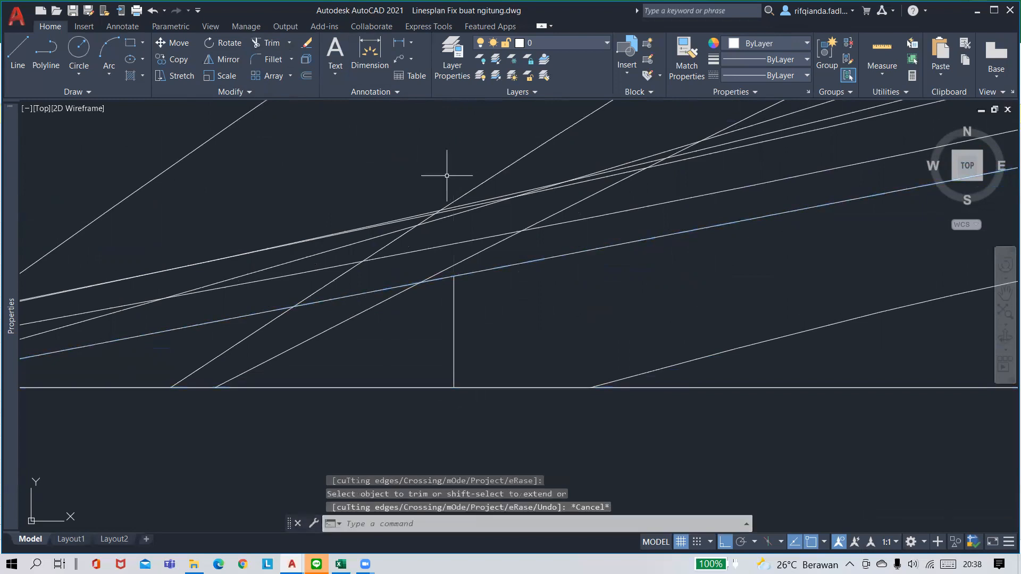
# - Dimension the horizontal distance from the foot of the vertical midpoint line to station 1, placing it below the centreline
pyautogui.scroll(-2, 463, 311)
pyautogui.scroll(2, 483, 320)
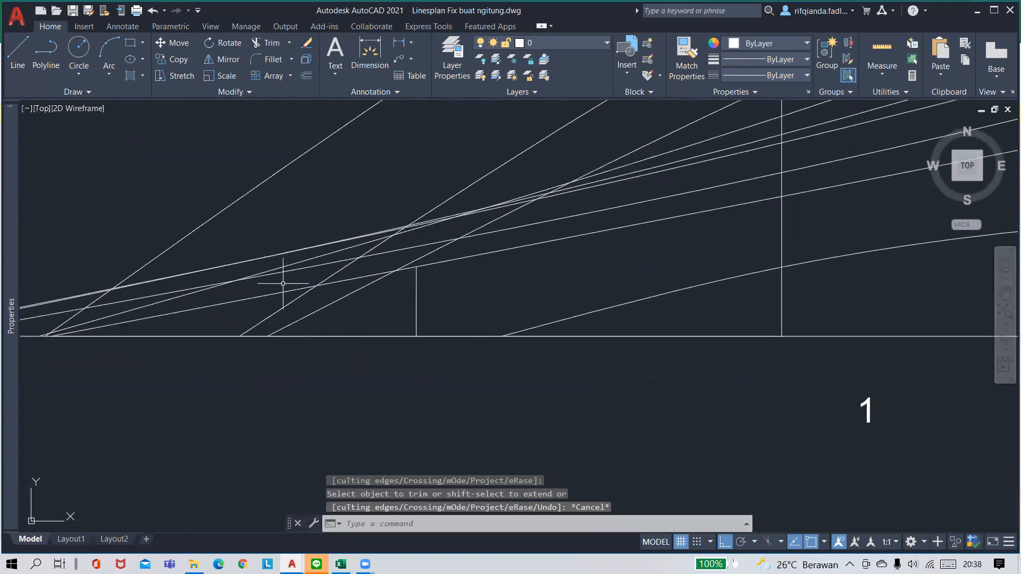
pyautogui.click(369, 53)
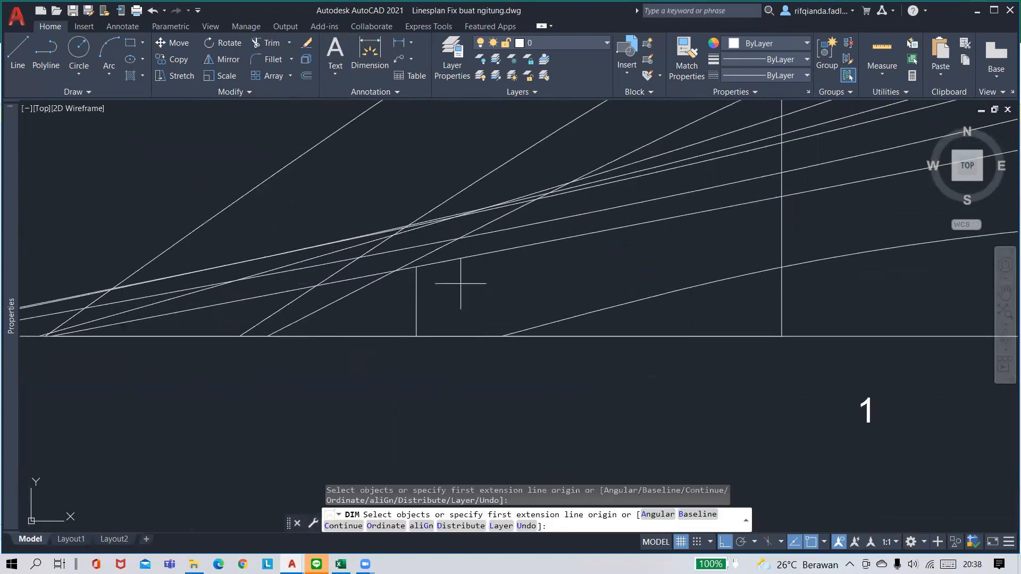
pyautogui.press('Return')
pyautogui.click(415, 336)
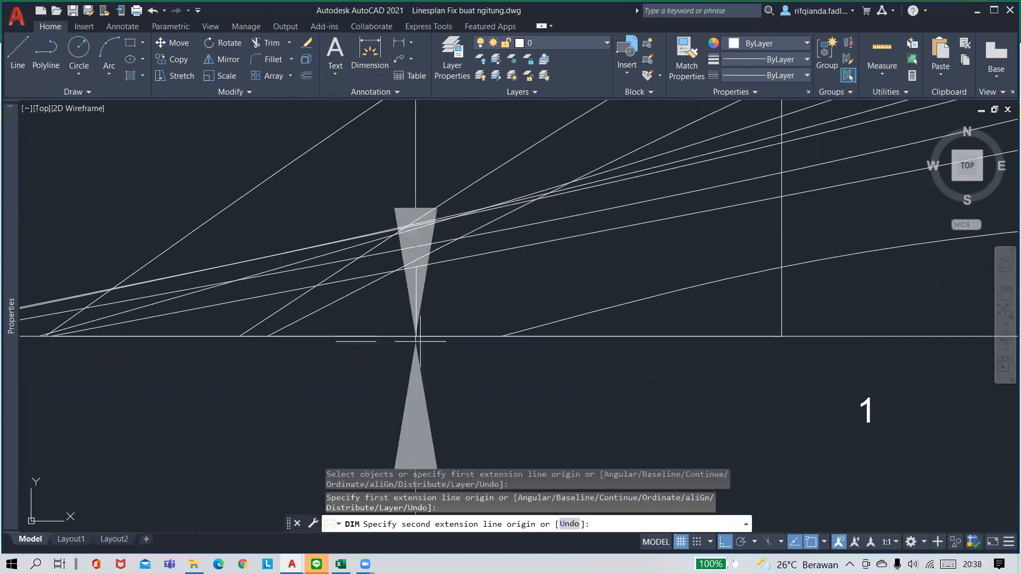
pyautogui.click(781, 336)
pyautogui.click(781, 386)
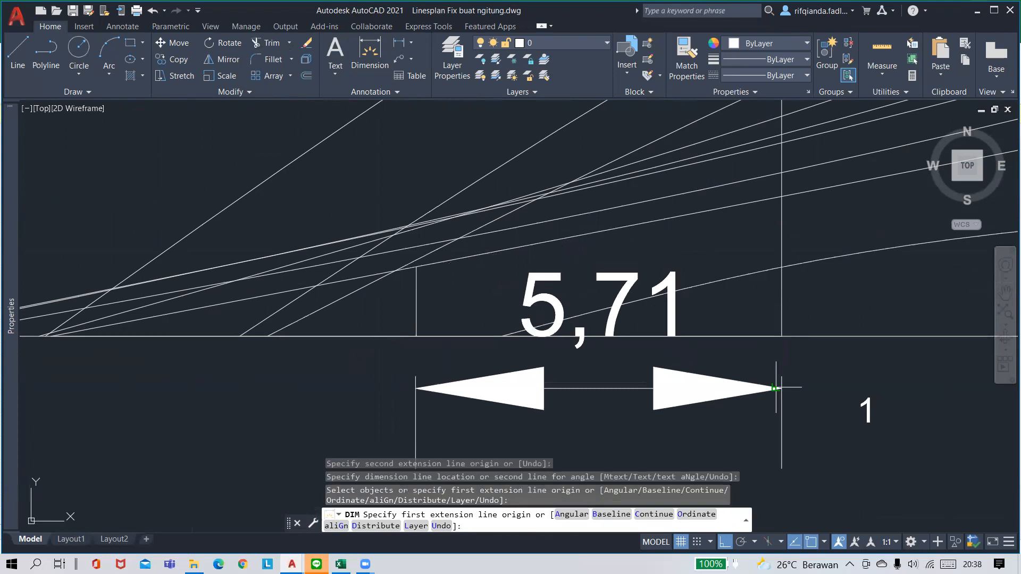
pyautogui.press('Return')
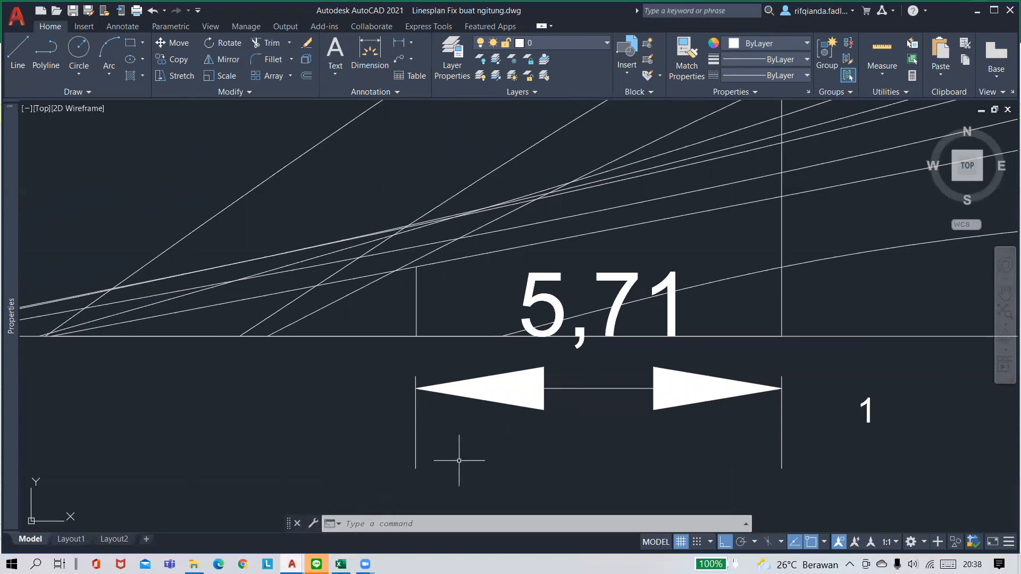
# - Switch to the Hydrostatic Curve sheet in Excel and set L' in cell B11 to 5.71
pyautogui.click(340, 564)
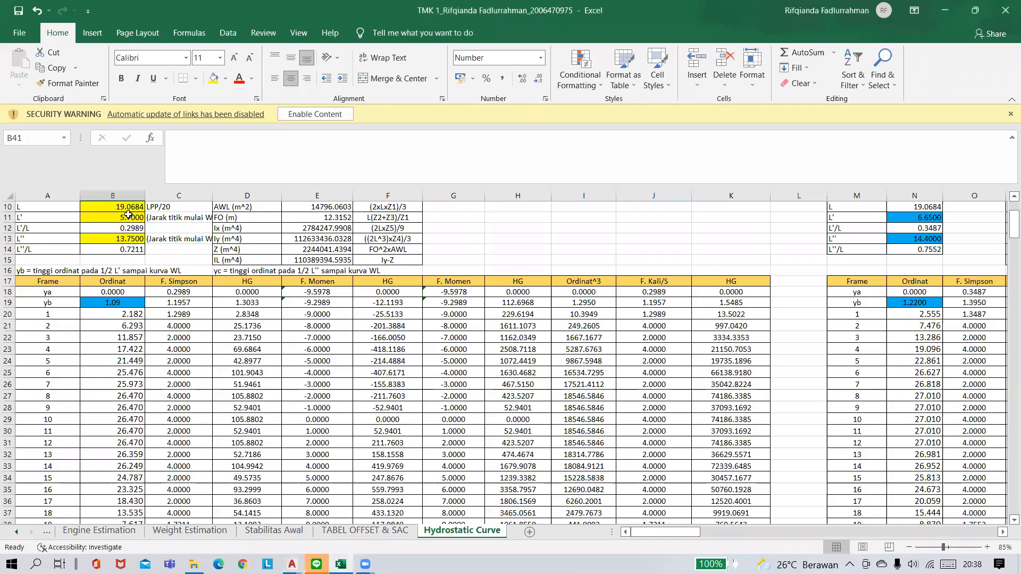
pyautogui.click(127, 215)
pyautogui.click(214, 145)
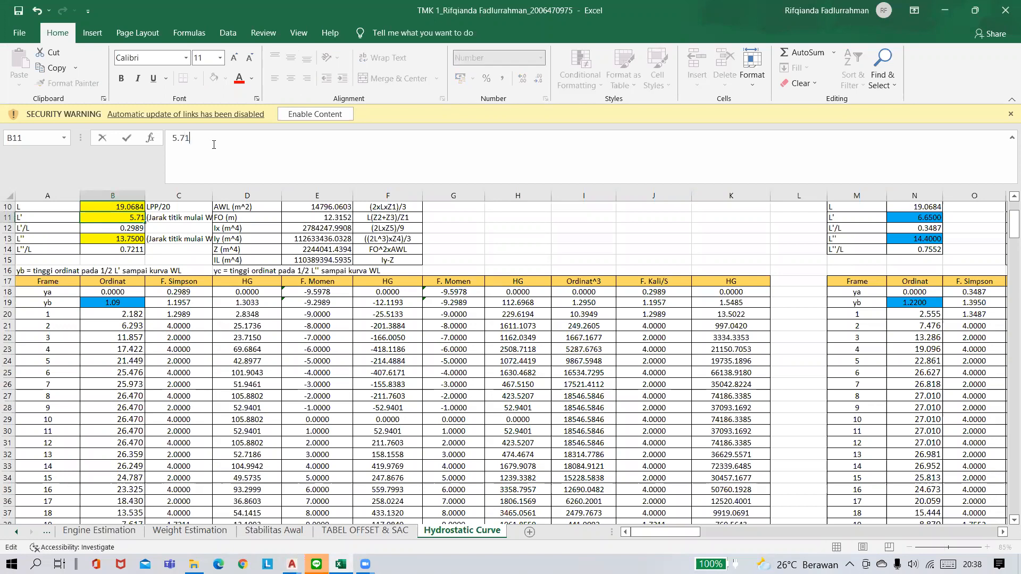
pyautogui.write('1')
pyautogui.press('Return')
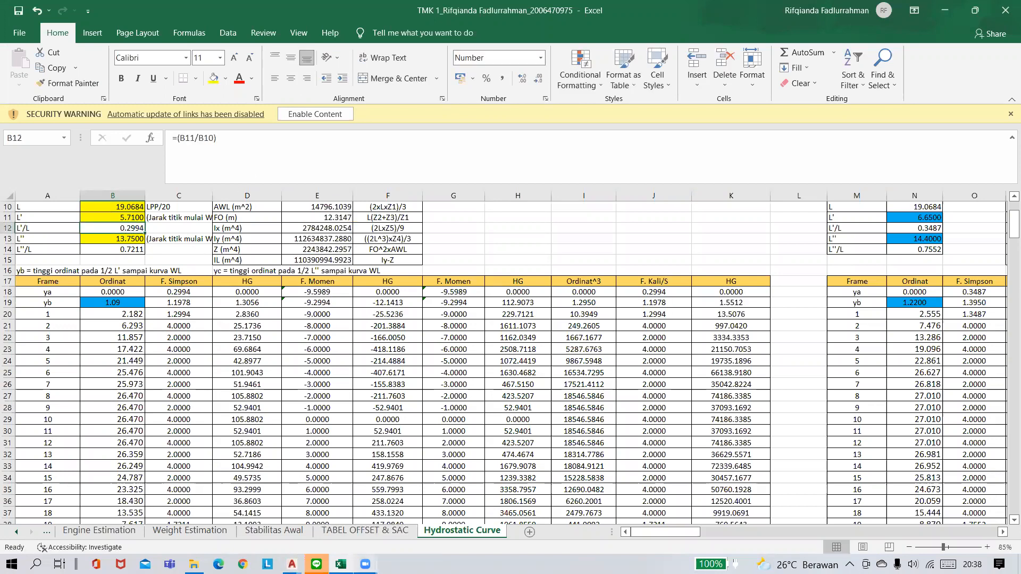
# - Return to AutoCAD and erase the existing two dimensions and the vertical line between station 19 and FP on the Half Breadth Plan
pyautogui.moveTo(366, 562)
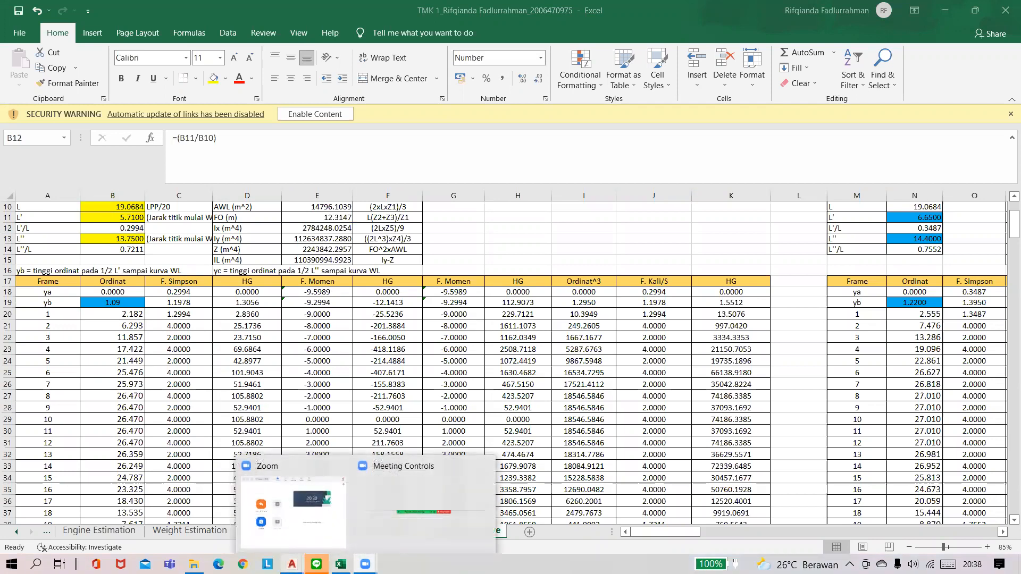
pyautogui.moveTo(292, 563)
pyautogui.click(399, 492)
pyautogui.moveTo(632, 399); pyautogui.dragTo(232, 359, button='middle')
pyautogui.moveTo(861, 337); pyautogui.dragTo(271, 396, button='middle')
pyautogui.scroll(-8, 271, 397)
pyautogui.moveTo(974, 358)
pyautogui.mouseDown(button='middle')
pyautogui.moveTo(566, 366)
pyautogui.moveTo(522, 335)
pyautogui.mouseUp(button='middle')
pyautogui.scroll(6, 566, 366)
pyautogui.moveTo(671, 464); pyautogui.dragTo(513, 372, button='middle')
pyautogui.scroll(2, 513, 372)
pyautogui.scroll(3, 513, 372)
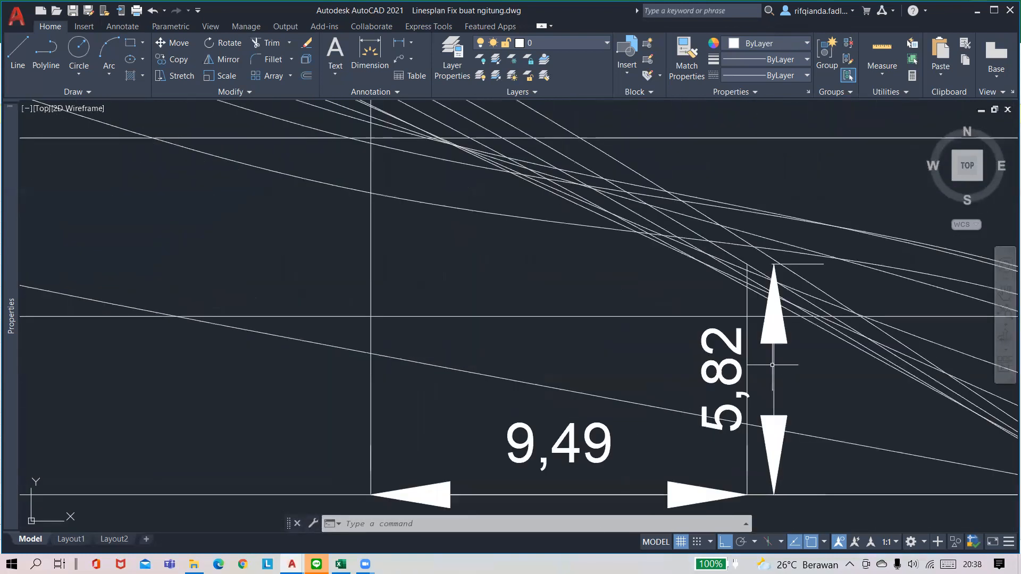
pyautogui.click(715, 393)
pyautogui.click(583, 441)
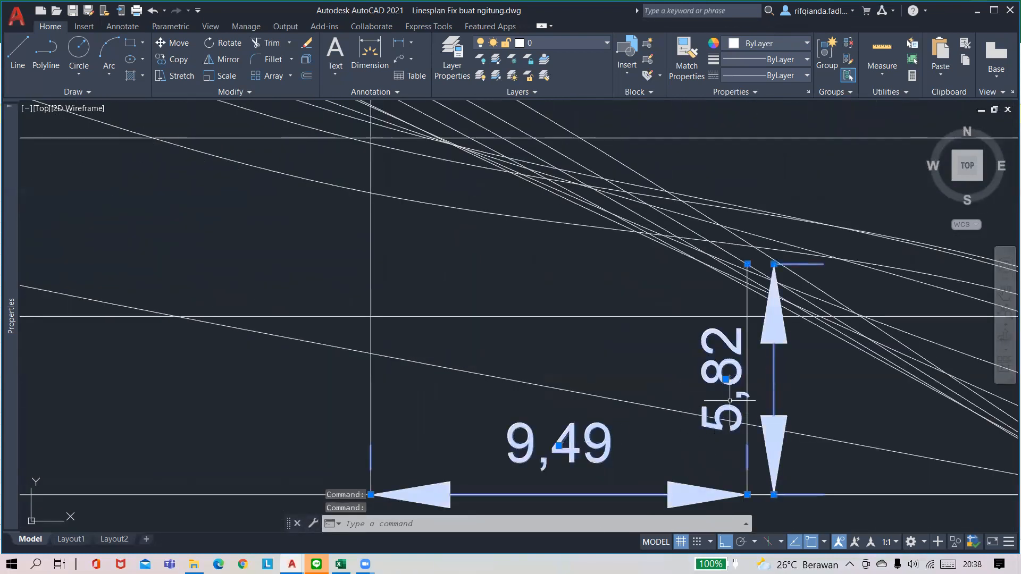
pyautogui.scroll(-10, 583, 441)
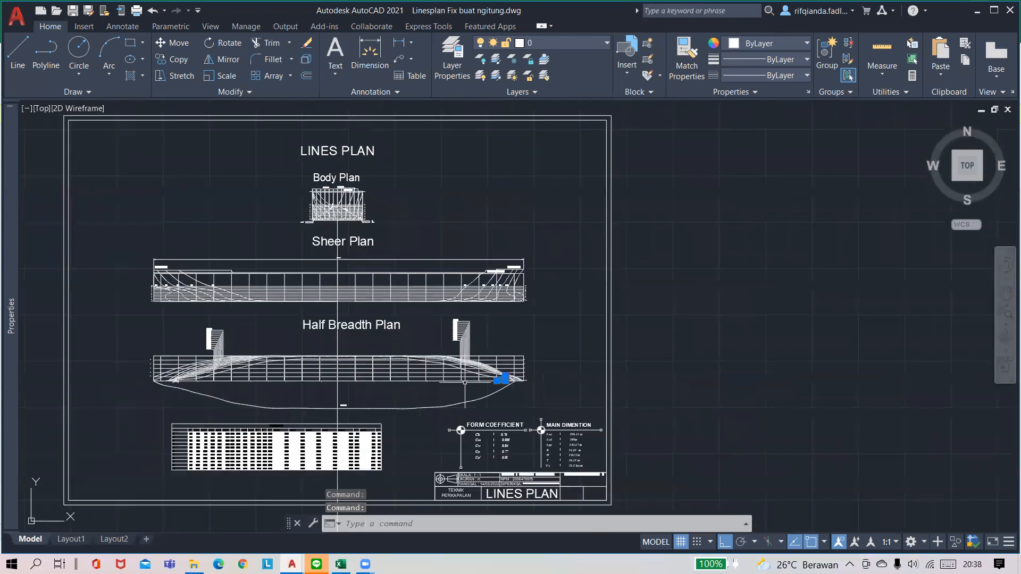
pyautogui.scroll(10, 465, 382)
pyautogui.press('Delete')
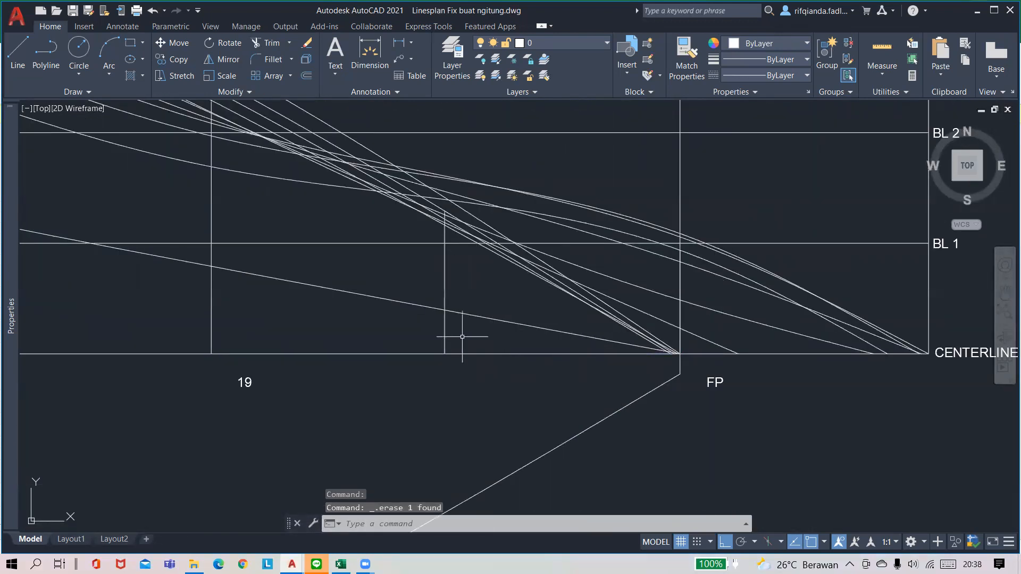
# - Draw a line along the centreline from the forward end of the WL 1 curve back to station 19
pyautogui.scroll(-4, 454, 369)
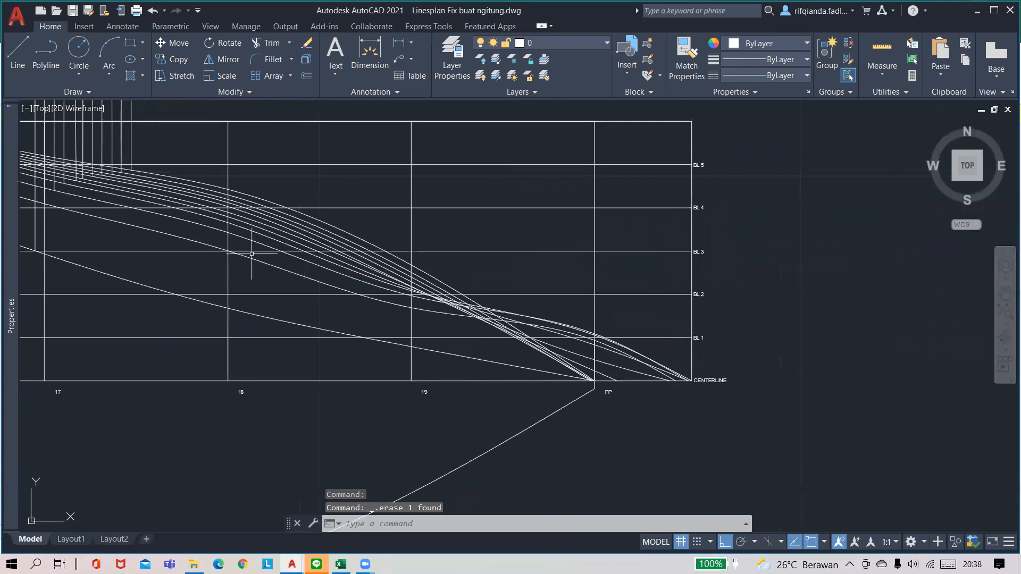
pyautogui.click(251, 254)
pyautogui.scroll(8, 681, 406)
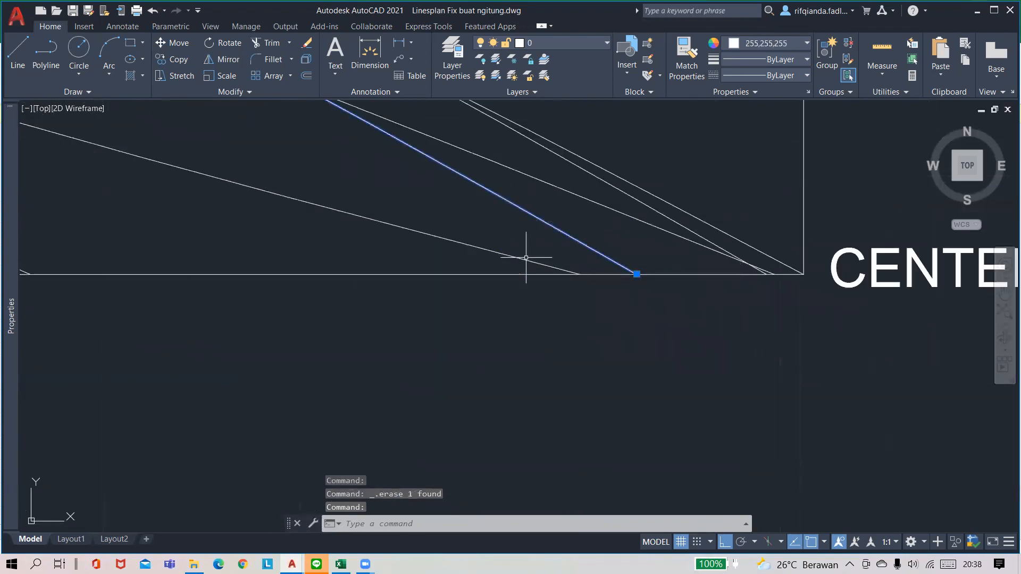
pyautogui.click(18, 54)
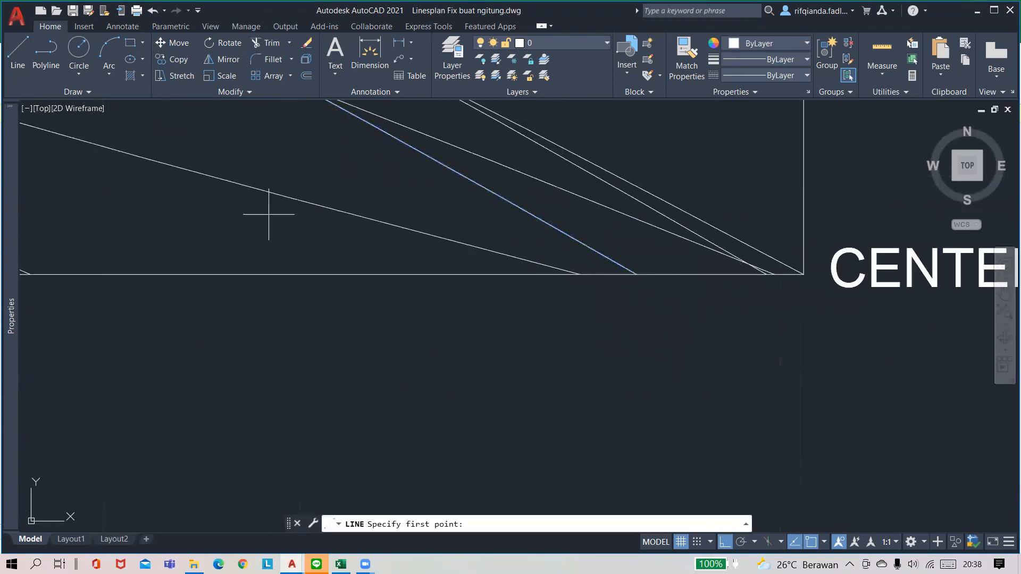
pyautogui.click(633, 274)
pyautogui.scroll(-6, 477, 286)
pyautogui.moveTo(438, 289); pyautogui.dragTo(1004, 302, button='middle')
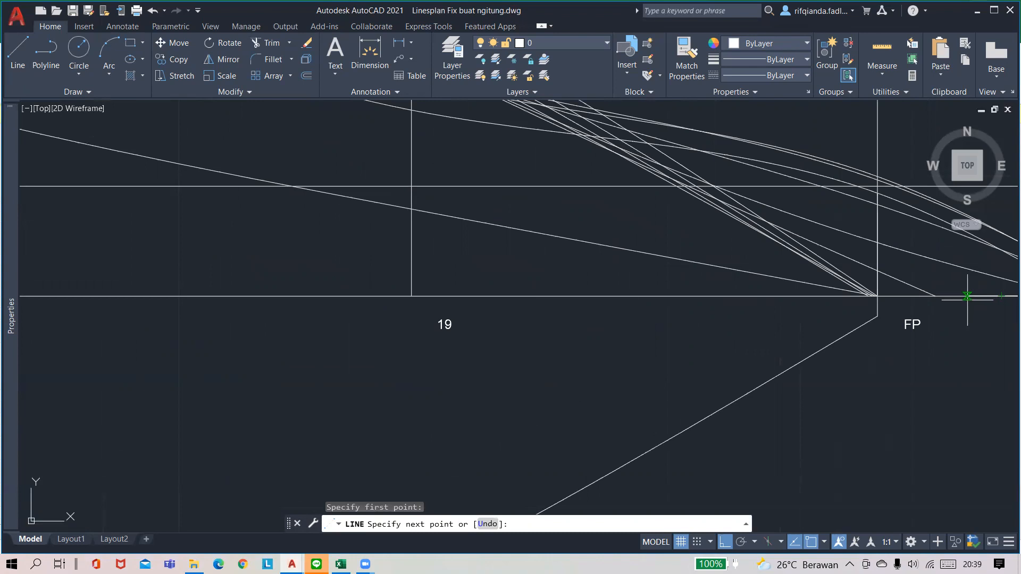
pyautogui.click(411, 296)
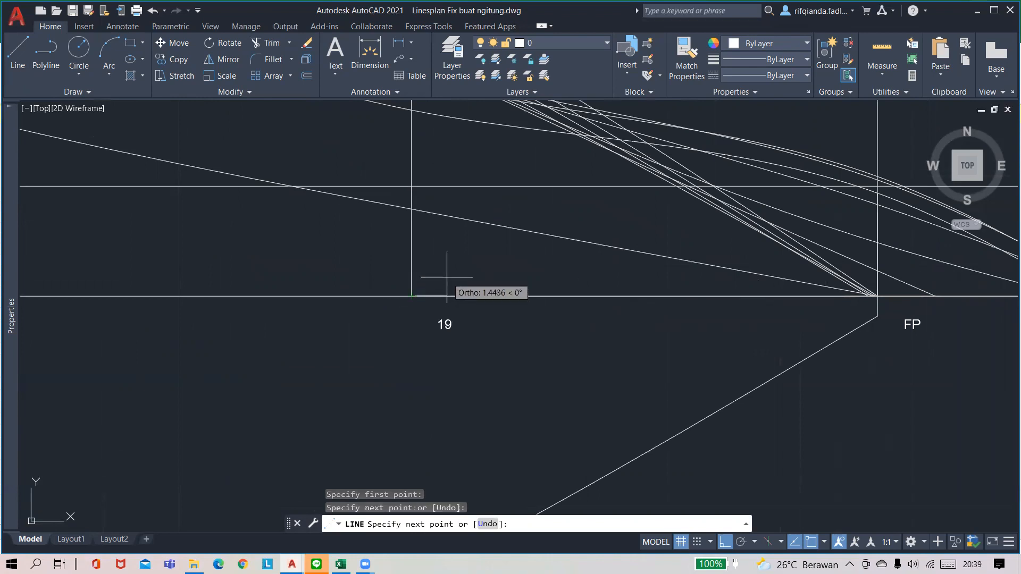
pyautogui.press('Escape')
# - Highlight the WL 1 curve and the new centreline segment to examine where they run between station 19 and the bow
pyautogui.moveTo(665, 293); pyautogui.dragTo(456, 337, button='middle')
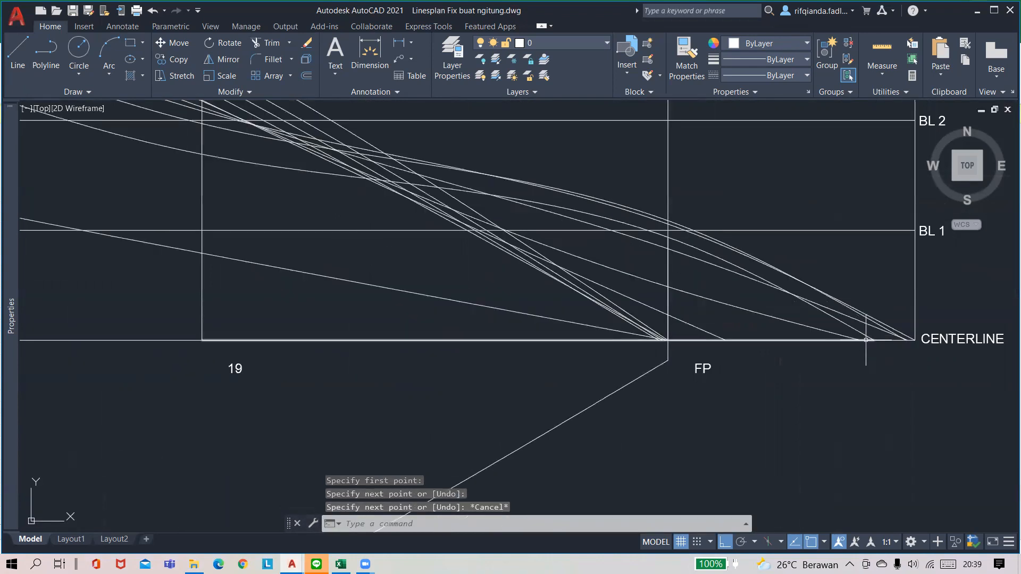
pyautogui.click(856, 339)
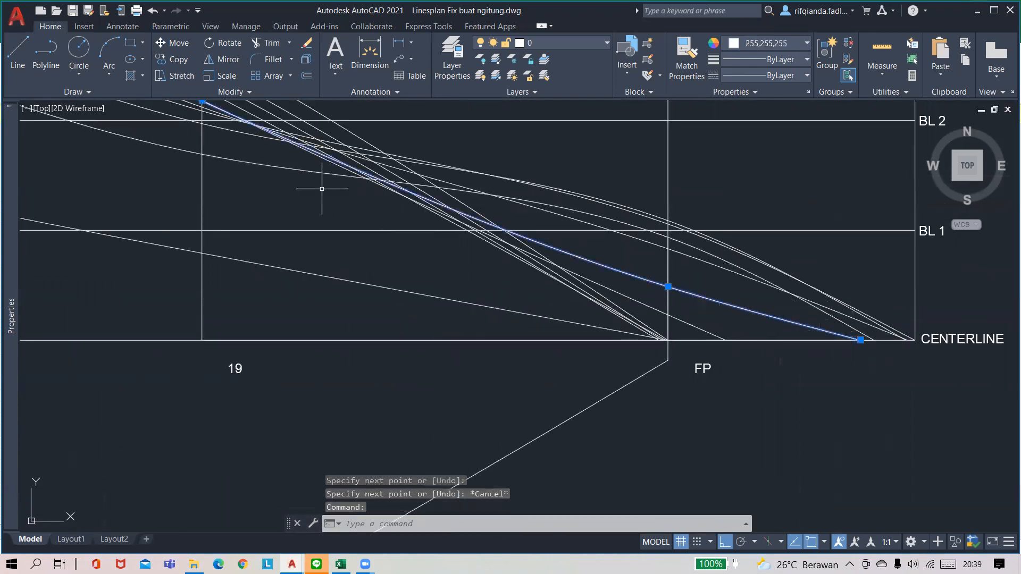
pyautogui.press('Escape')
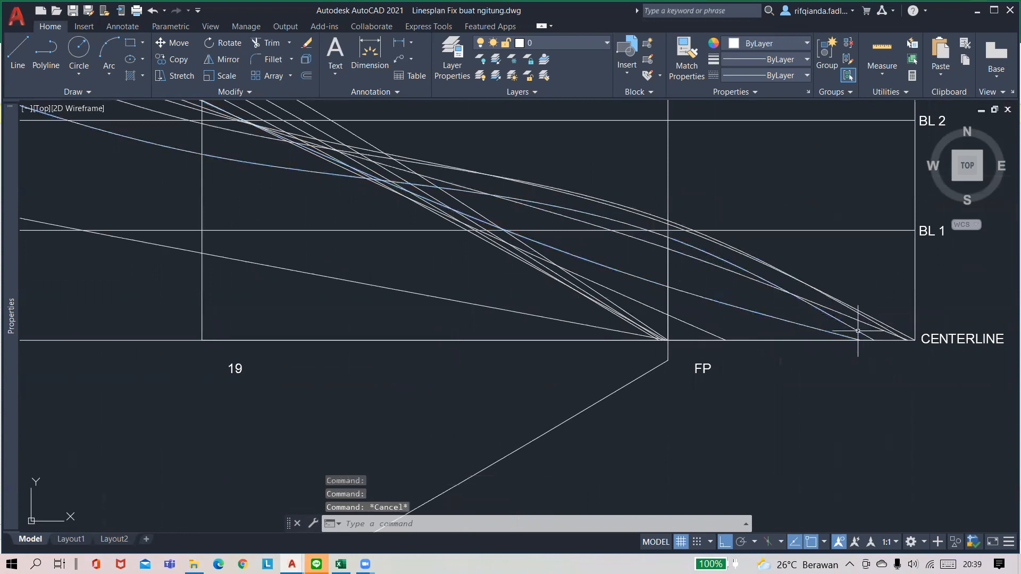
pyautogui.click(858, 331)
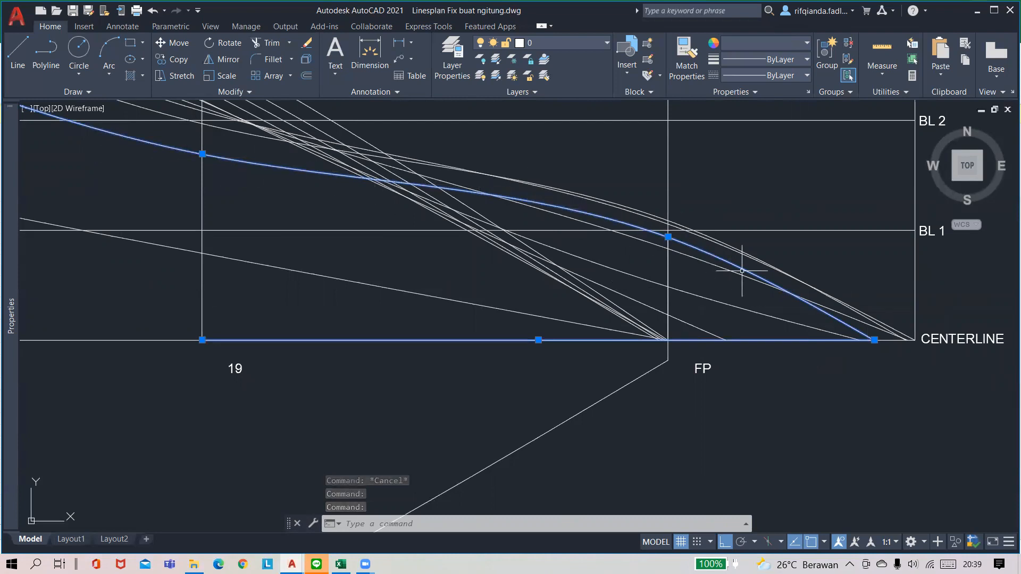
pyautogui.scroll(2, 877, 344)
pyautogui.scroll(-2, 577, 362)
pyautogui.moveTo(585, 363); pyautogui.dragTo(799, 355, button='middle')
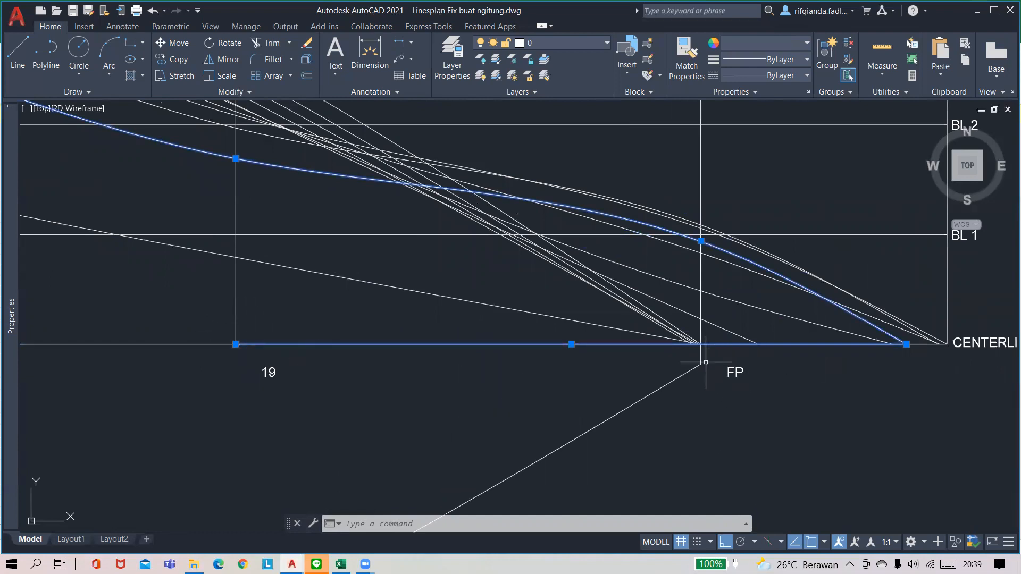
pyautogui.moveTo(705, 362); pyautogui.dragTo(710, 377, button='middle')
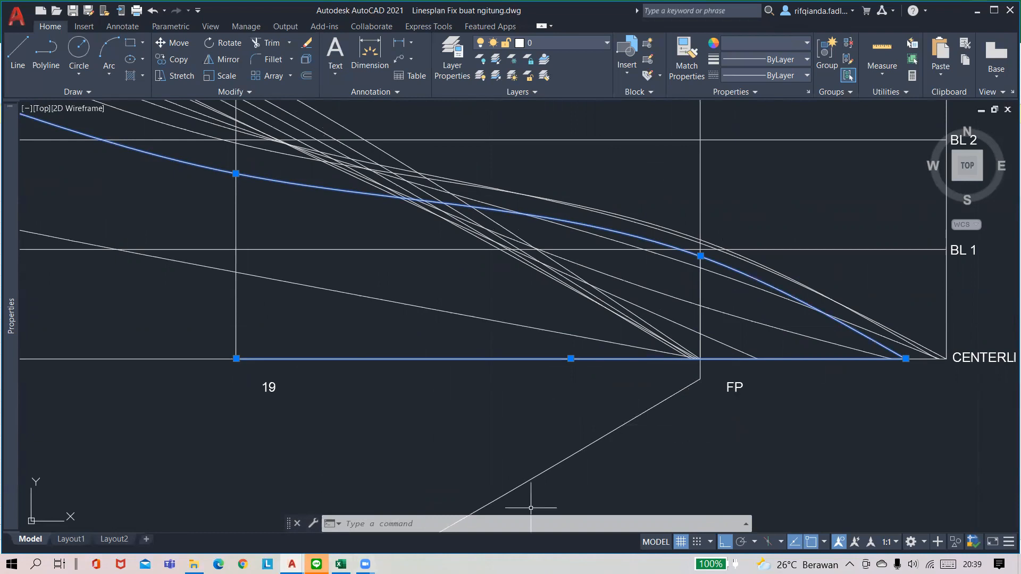
# - Review the frame rows 1 to 19 and the ya, yb, yc and yd rows in the Excel Hydrostatic Curve table
pyautogui.hotkey('alt', 'Tab')
pyautogui.scroll(-1, 84, 311)
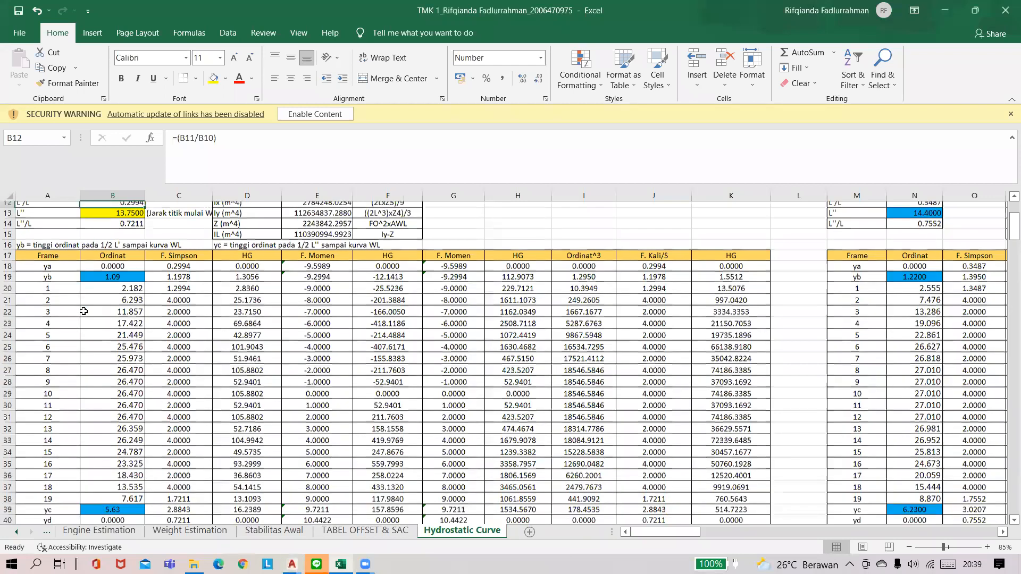
pyautogui.scroll(-1, 100, 282)
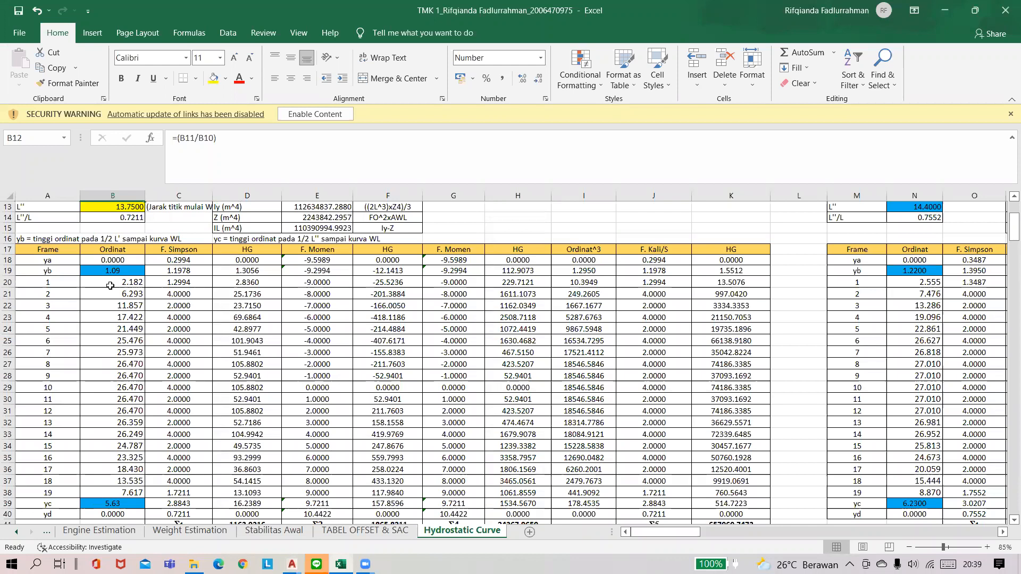
pyautogui.click(106, 283)
pyautogui.click(50, 293)
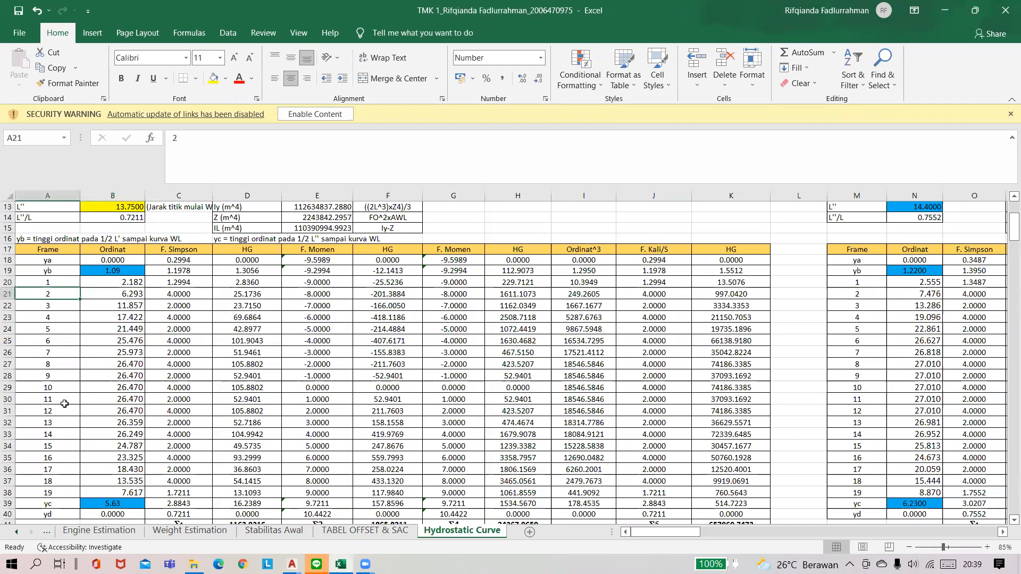
pyautogui.click(59, 495)
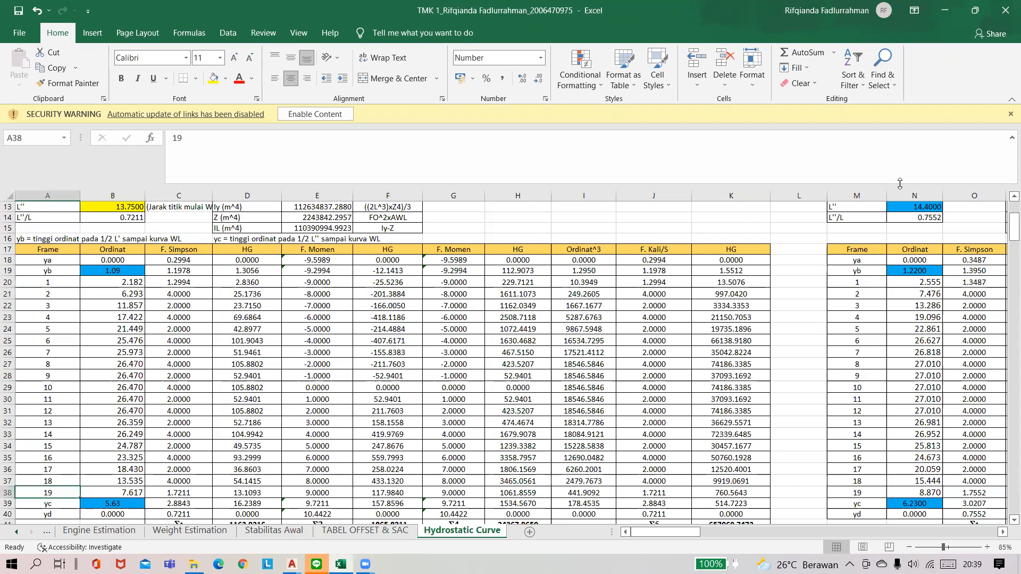
pyautogui.click(942, 13)
pyautogui.click(61, 267)
pyautogui.click(51, 501)
pyautogui.click(51, 515)
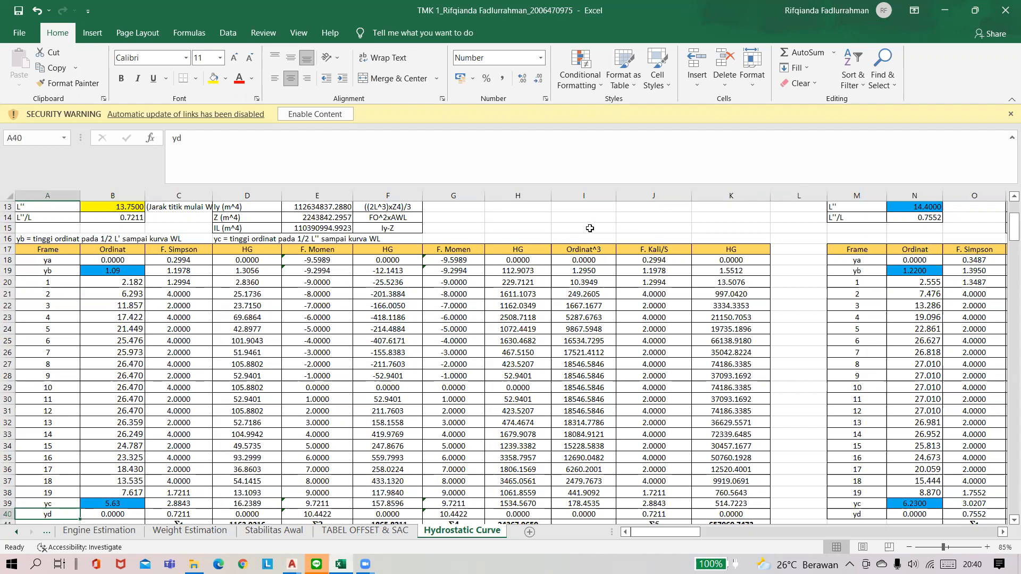
# - Back in AutoCAD, draw a vertical line from the midpoint of the forward centreline segment up past the waterlines
pyautogui.click(945, 10)
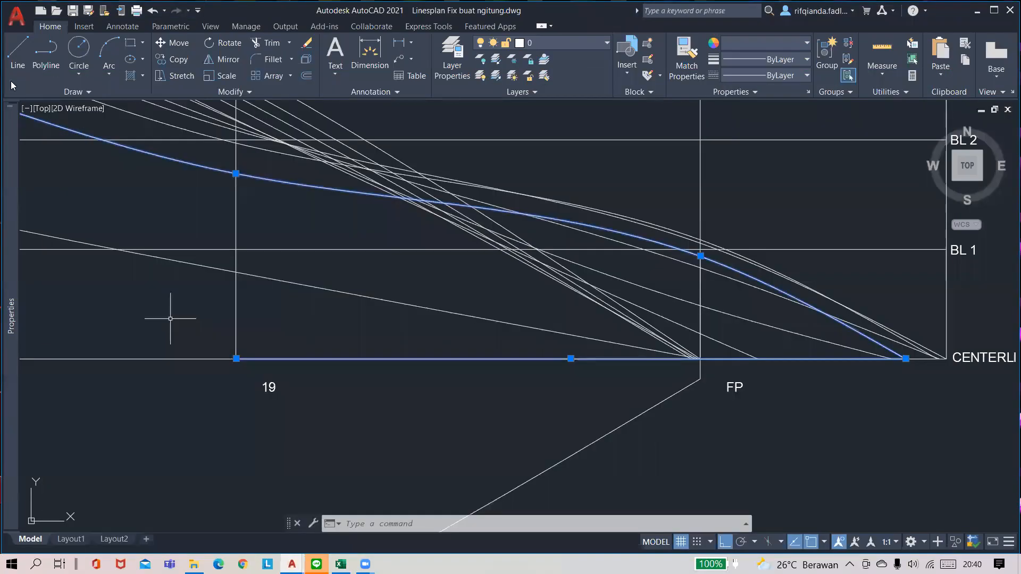
pyautogui.click(18, 52)
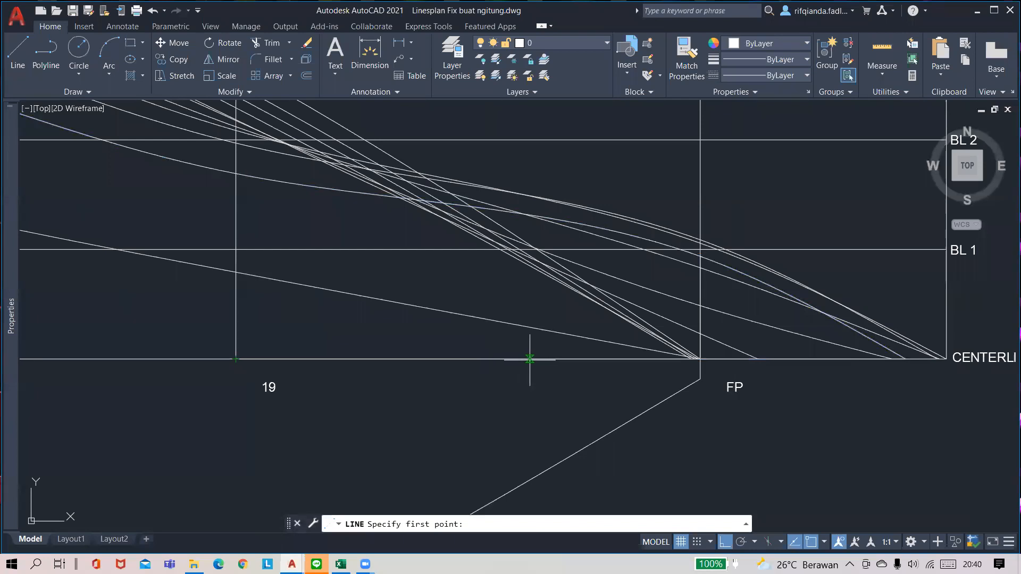
pyautogui.click(572, 354)
pyautogui.click(571, 157)
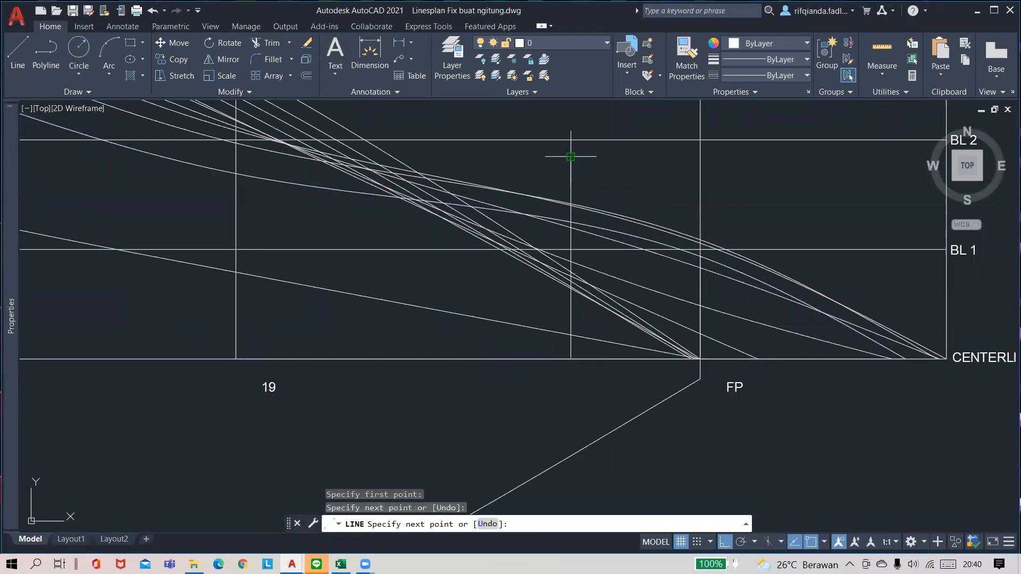
pyautogui.press('Escape')
# - Trim the forward vertical line where it extends above the WL 1 curve
pyautogui.click(321, 186)
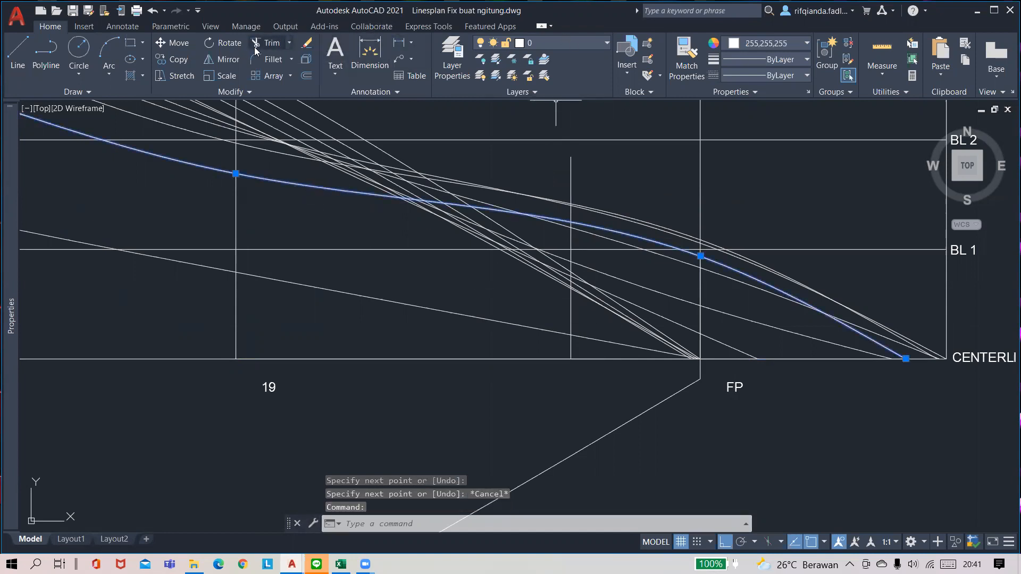
pyautogui.click(252, 44)
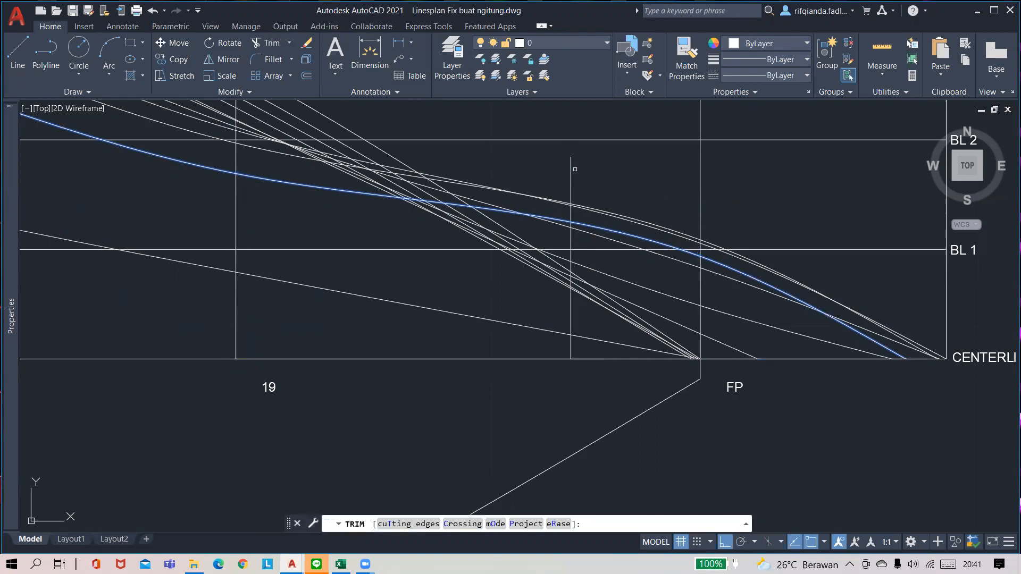
pyautogui.moveTo(569, 168); pyautogui.dragTo(588, 164)
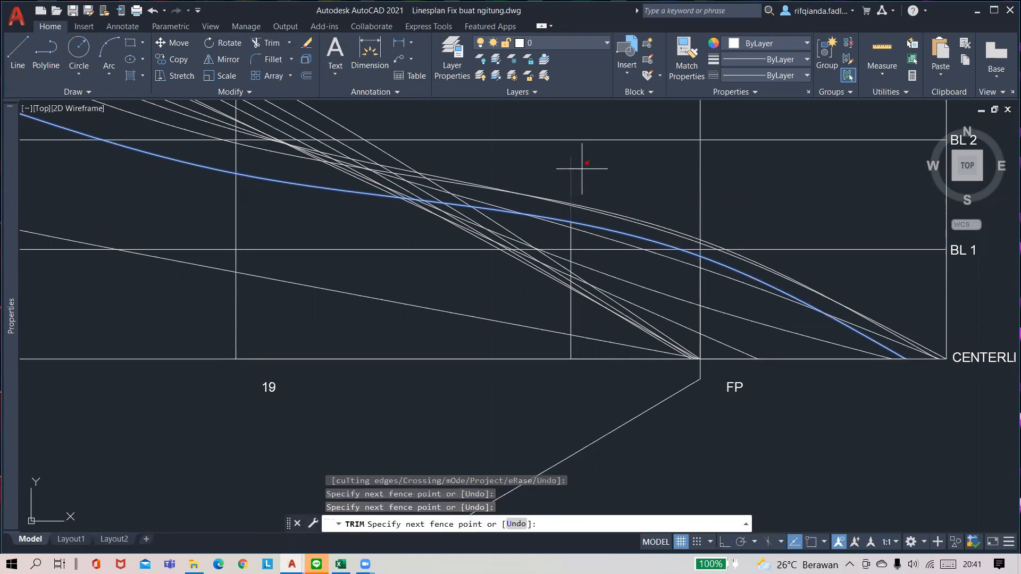
pyautogui.press('Escape')
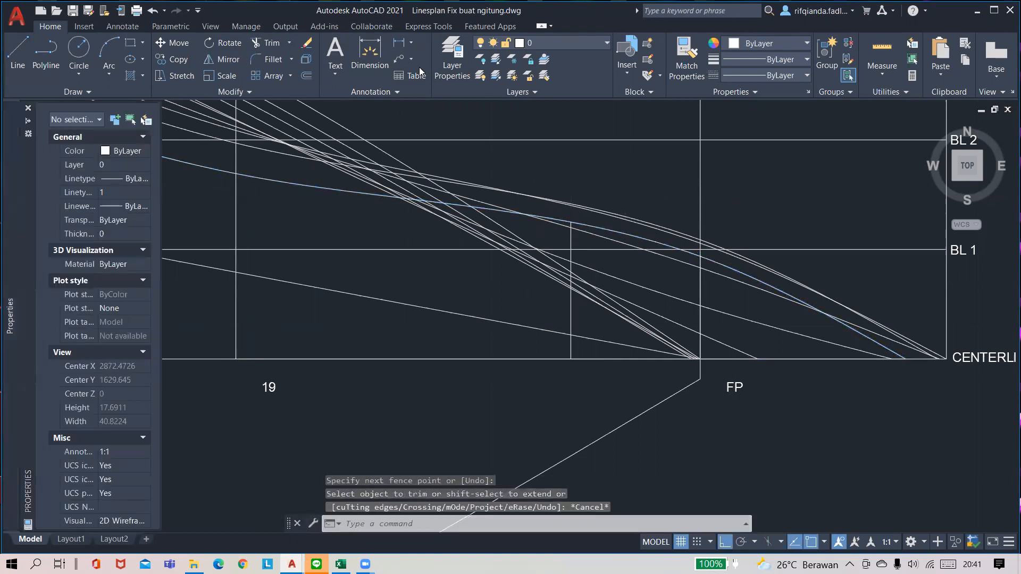
# - Dimension the horizontal distance from station 19 to the foot of the forward vertical line, placing it below the centreline
pyautogui.click(370, 53)
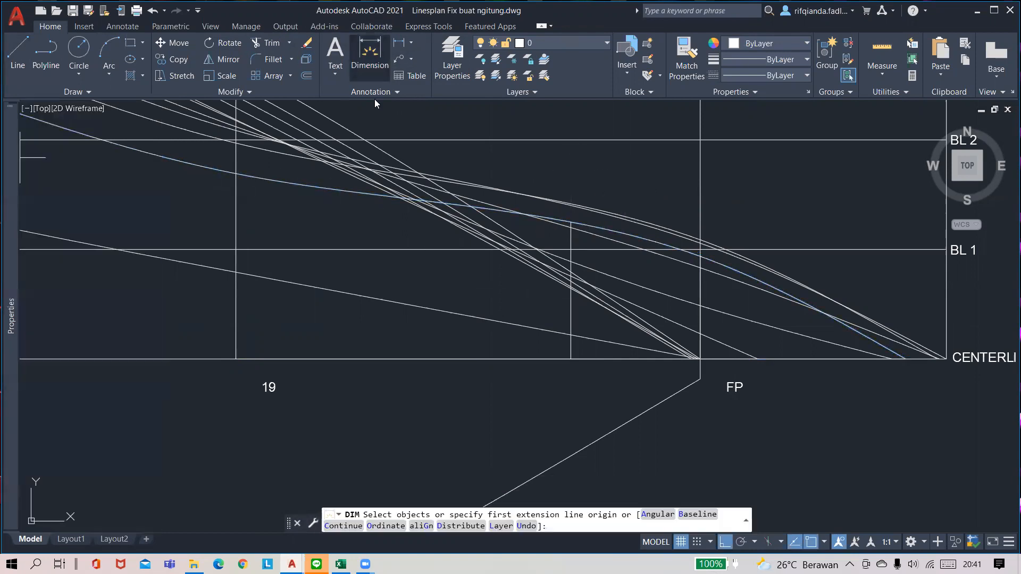
pyautogui.click(235, 359)
pyautogui.click(571, 359)
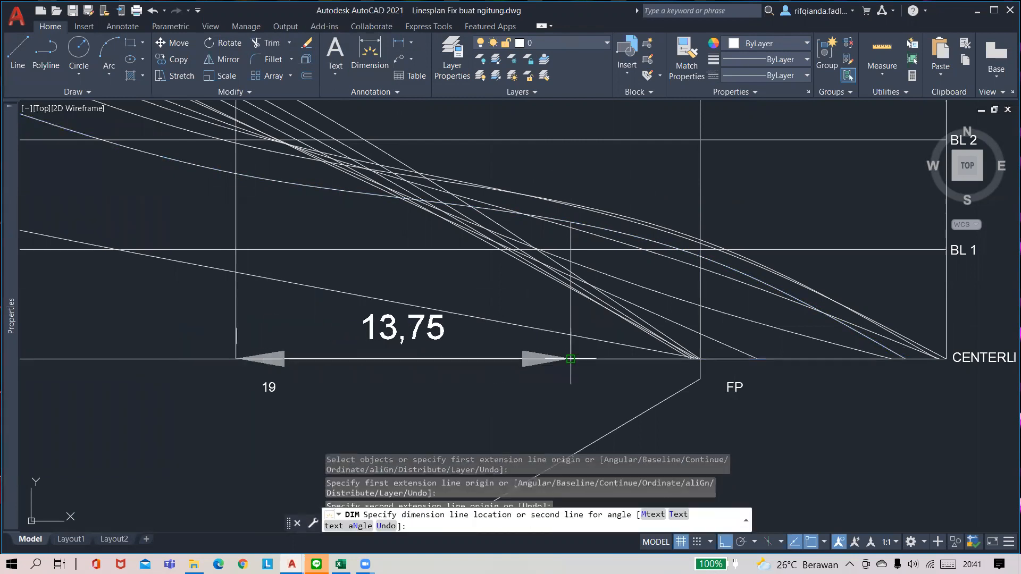
pyautogui.click(596, 411)
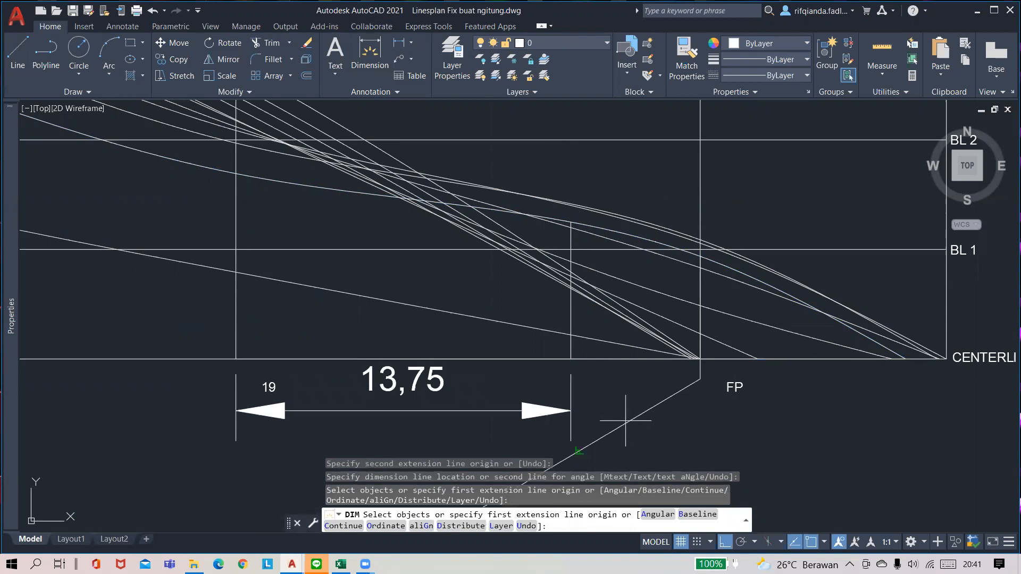
pyautogui.scroll(-2, 595, 385)
# - Check the L'' value in the Excel Hydrostatic Curve table and return to the AutoCAD drawing
pyautogui.click(341, 565)
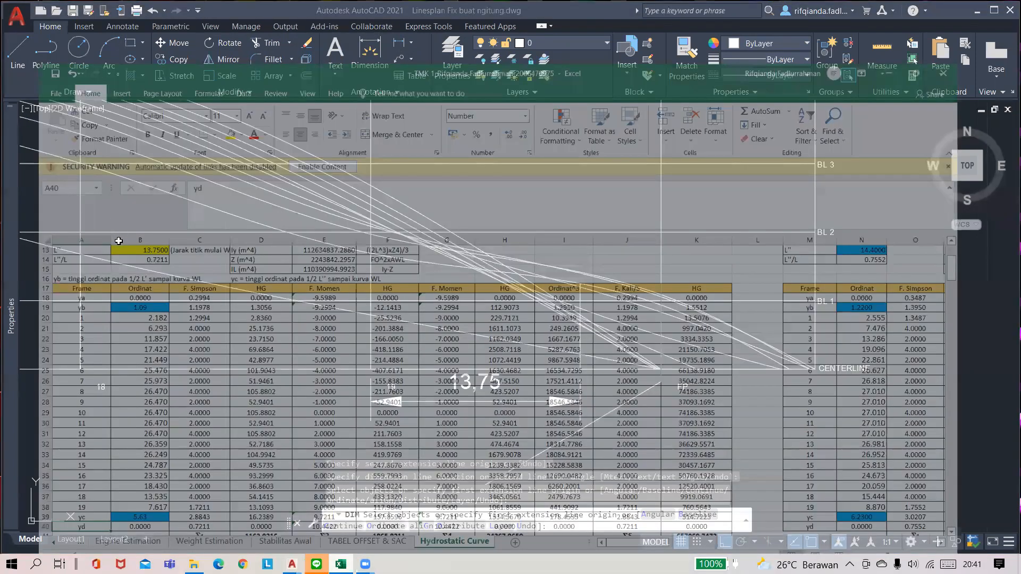
pyautogui.click(118, 241)
pyautogui.click(943, 2)
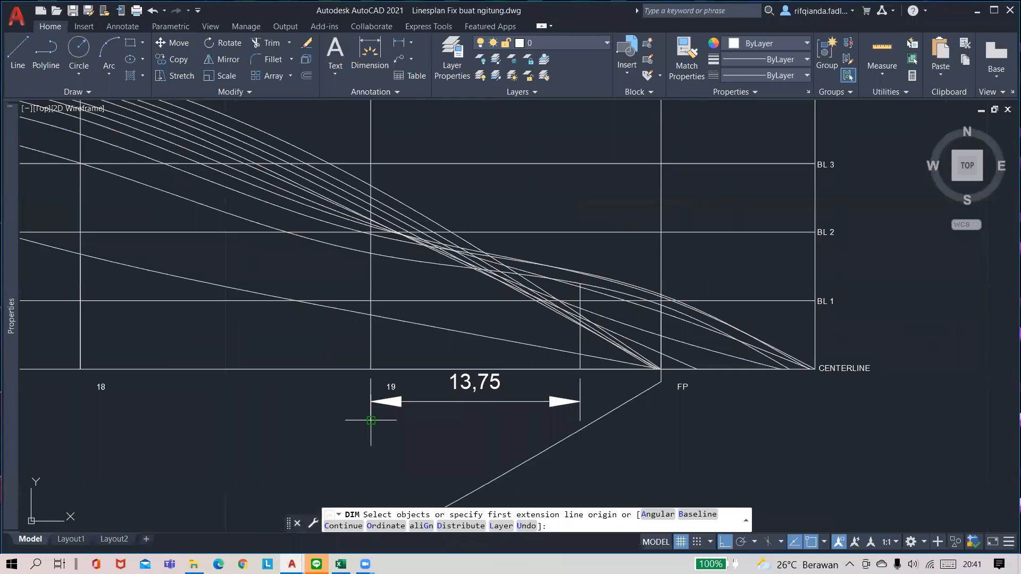
# - Examine the dimension aft of station 1 at the stern end of the Half Breadth Plan and end the dimensioning
pyautogui.scroll(-4, 189, 388)
pyautogui.moveTo(42, 417); pyautogui.dragTo(490, 381, button='middle')
pyautogui.scroll(-4, 489, 381)
pyautogui.moveTo(345, 396); pyautogui.dragTo(490, 394, button='middle')
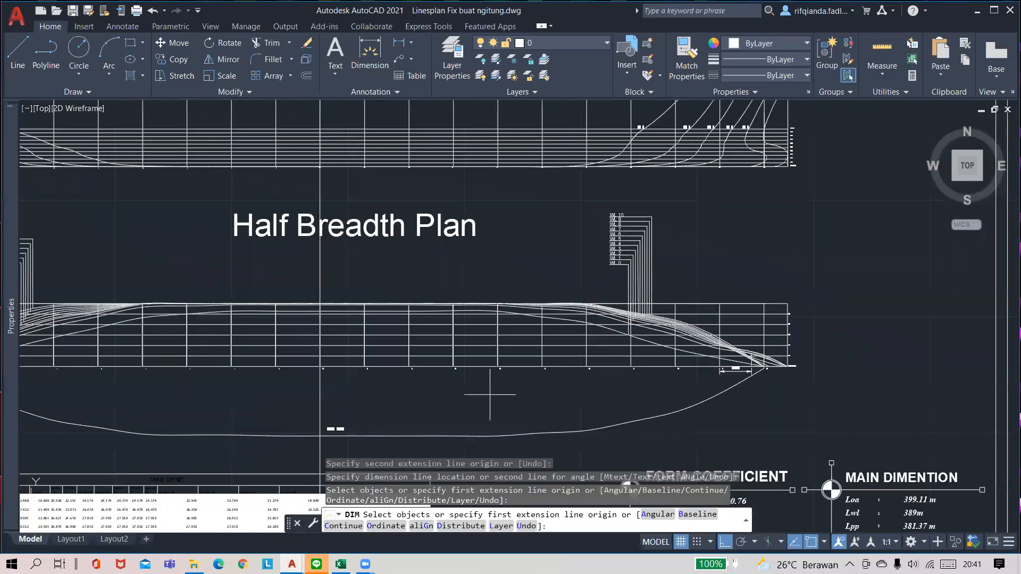
pyautogui.moveTo(133, 404); pyautogui.dragTo(589, 395, button='middle')
pyautogui.scroll(4, 340, 373)
pyautogui.scroll(4, 419, 342)
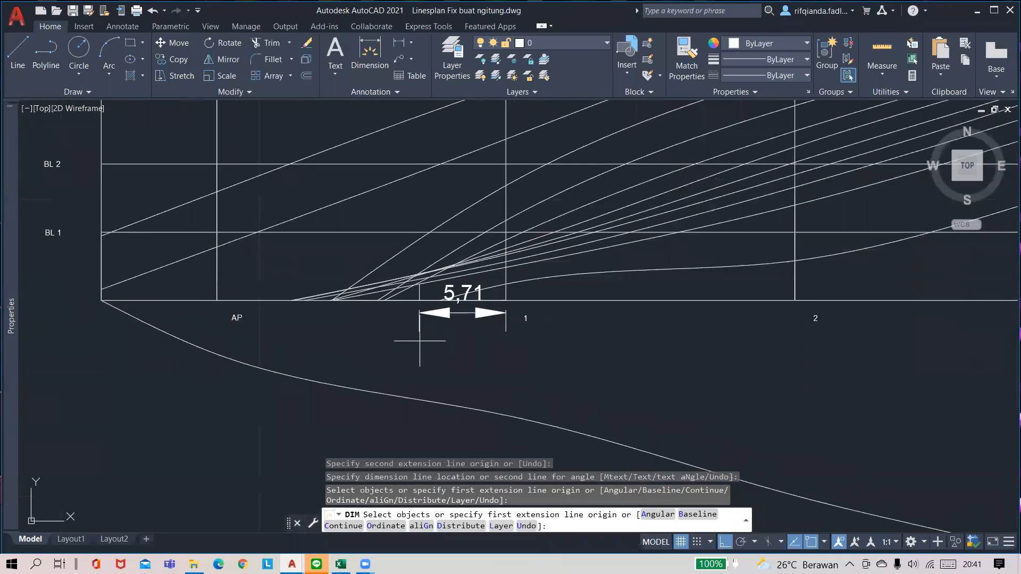
pyautogui.moveTo(420, 340); pyautogui.dragTo(440, 425, button='middle')
pyautogui.moveTo(317, 563)
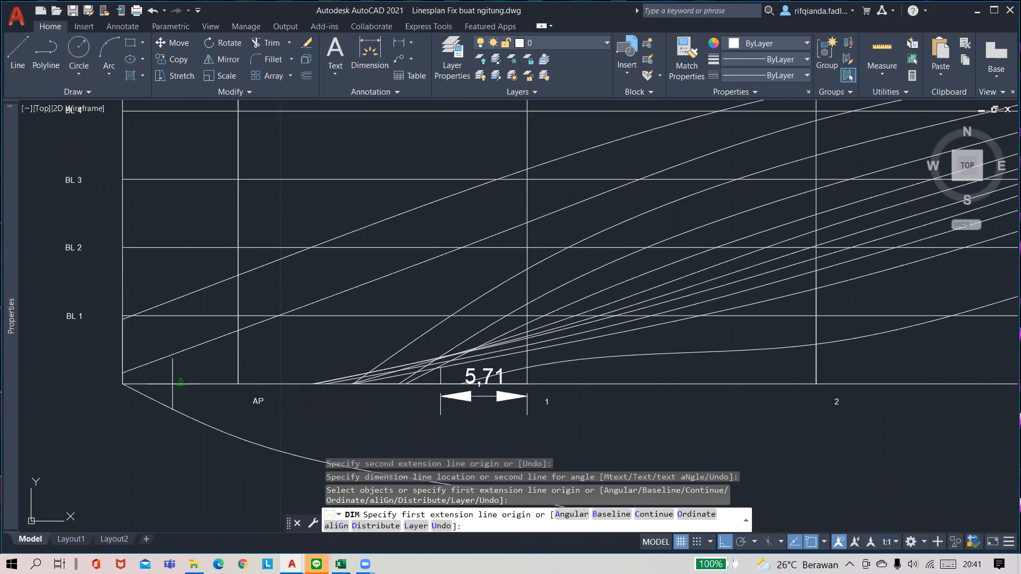
pyautogui.press('Return')
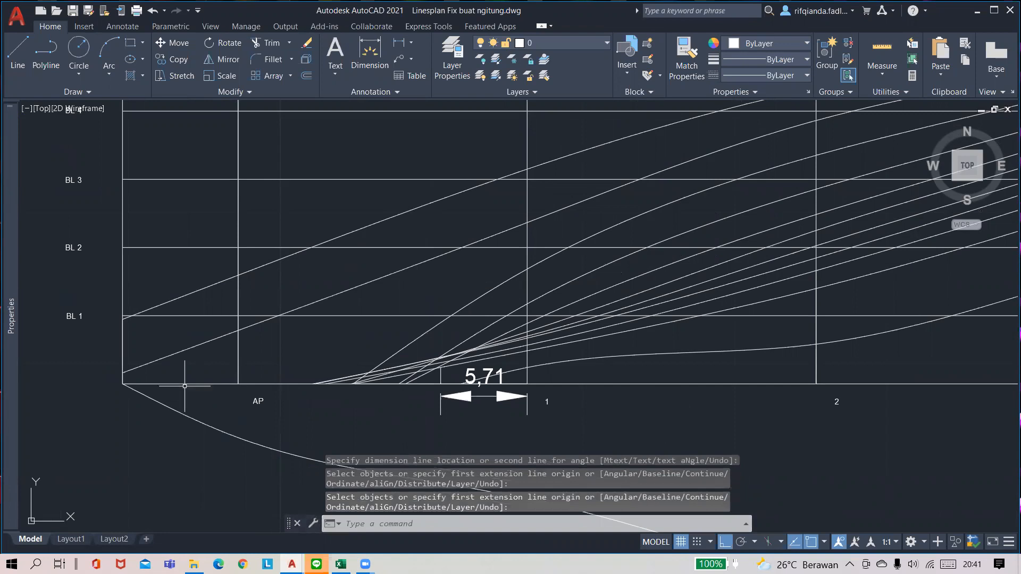
# - Highlight the aft centreline segments of the Half Breadth Plan and examine the station curves above the Sheer Plan title
pyautogui.click(187, 383)
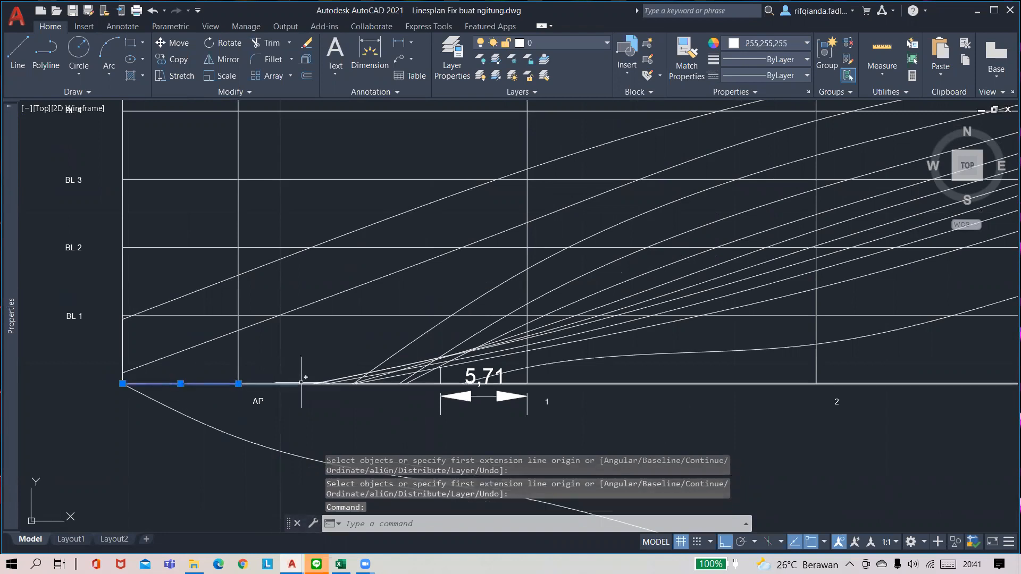
pyautogui.click(278, 384)
pyautogui.scroll(-3, 632, 383)
pyautogui.moveTo(627, 381); pyautogui.dragTo(415, 360, button='middle')
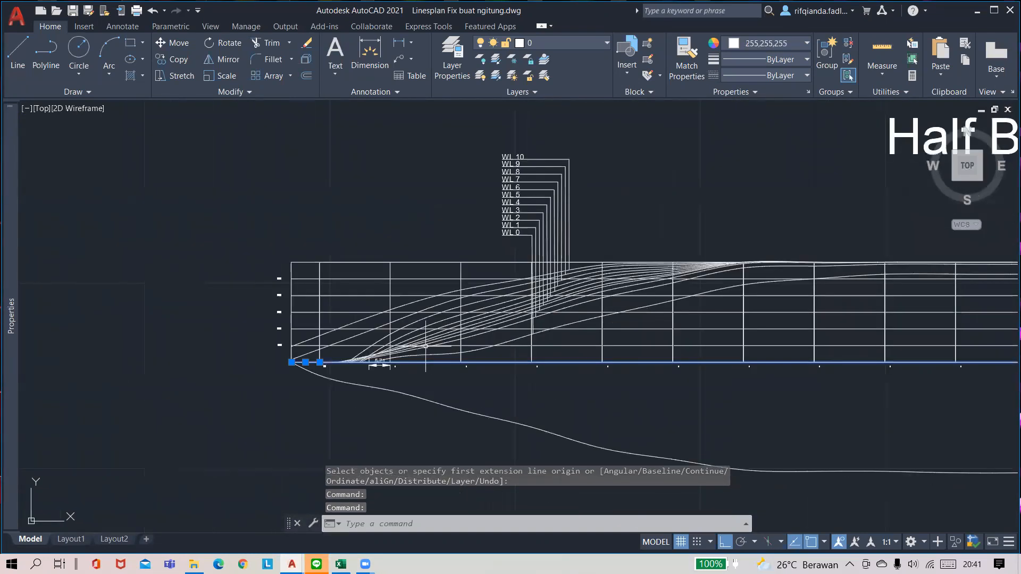
pyautogui.scroll(-1, 462, 263)
pyautogui.moveTo(462, 263); pyautogui.dragTo(406, 342, button='middle')
pyautogui.scroll(8, 310, 229)
pyautogui.moveTo(310, 229); pyautogui.dragTo(298, 367, button='middle')
pyautogui.scroll(-6, 296, 275)
pyautogui.moveTo(293, 278); pyautogui.dragTo(264, 352, button='middle')
pyautogui.scroll(-4, 265, 352)
pyautogui.moveTo(492, 218); pyautogui.dragTo(401, 308, button='middle')
pyautogui.scroll(6, 401, 308)
pyautogui.scroll(4, 560, 307)
pyautogui.scroll(-4, 574, 315)
pyautogui.moveTo(474, 354)
pyautogui.mouseDown(button='middle')
pyautogui.moveTo(510, 285)
pyautogui.moveTo(591, 197)
pyautogui.mouseUp(button='middle')
pyautogui.scroll(-2, 423, 383)
pyautogui.moveTo(393, 414); pyautogui.dragTo(475, 272, button='middle')
pyautogui.moveTo(678, 271); pyautogui.dragTo(506, 447, button='middle')
pyautogui.scroll(5, 511, 309)
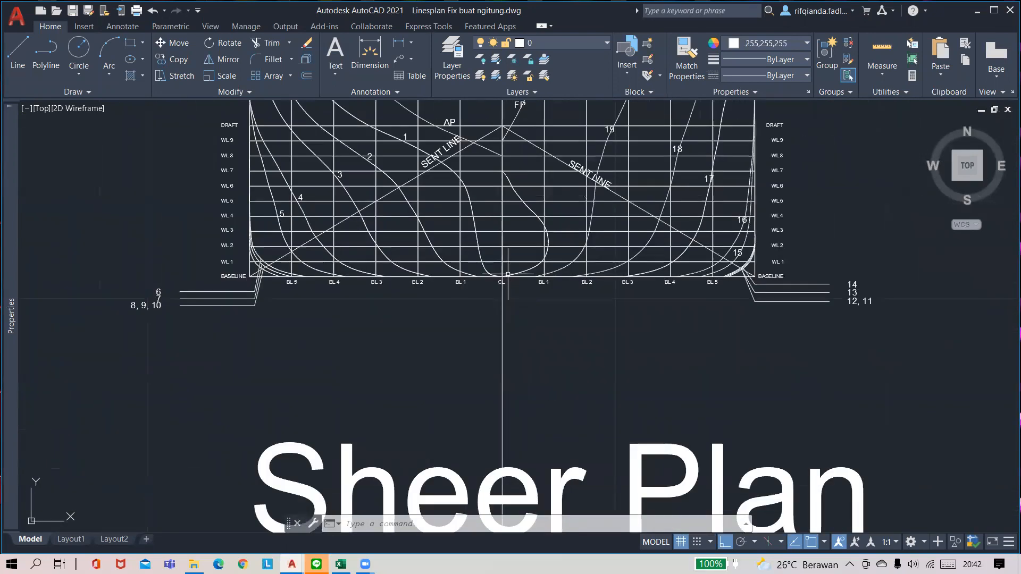
pyautogui.scroll(4, 215, 254)
pyautogui.scroll(-6, 272, 314)
# - Highlight a waterline curve that meets the centreline between AP and station 1, examine its starting point, and clear the selection
pyautogui.moveTo(275, 448); pyautogui.dragTo(401, 340, button='middle')
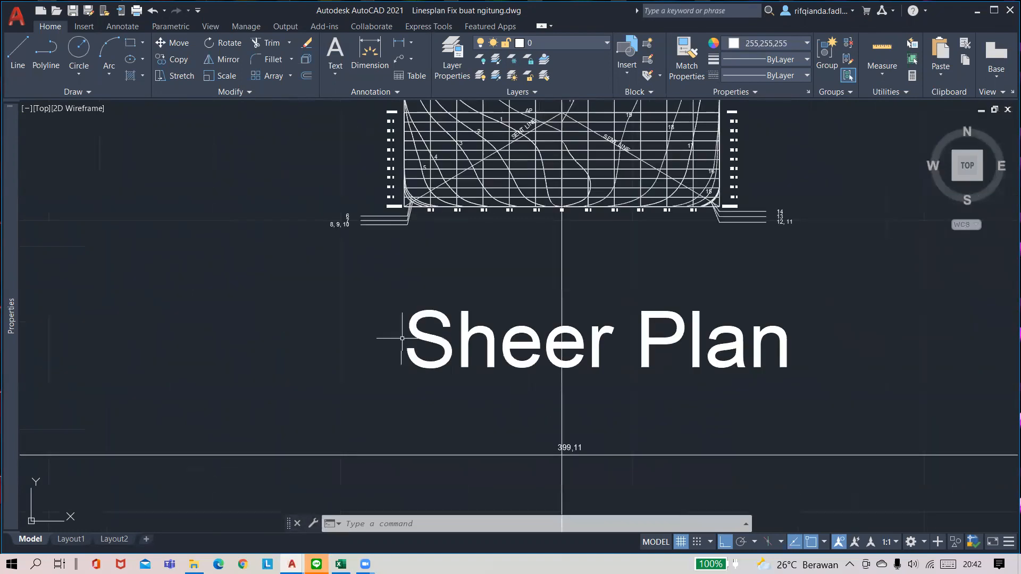
pyautogui.scroll(-5, 400, 340)
pyautogui.moveTo(225, 471); pyautogui.dragTo(407, 309, button='middle')
pyautogui.scroll(6, 157, 305)
pyautogui.scroll(-6, 344, 113)
pyautogui.moveTo(314, 412)
pyautogui.mouseDown(button='middle')
pyautogui.moveTo(293, 341)
pyautogui.moveTo(640, 370)
pyautogui.mouseUp(button='middle')
pyautogui.scroll(6, 402, 372)
pyautogui.scroll(2, 329, 342)
pyautogui.scroll(-2, 718, 381)
pyautogui.moveTo(707, 378); pyautogui.dragTo(514, 366, button='middle')
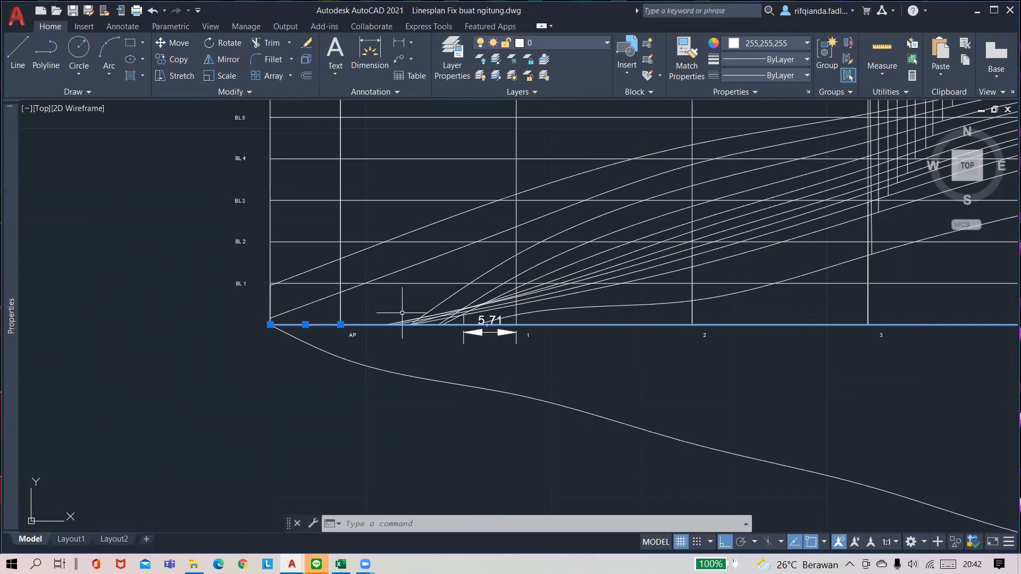
pyautogui.scroll(5, 418, 326)
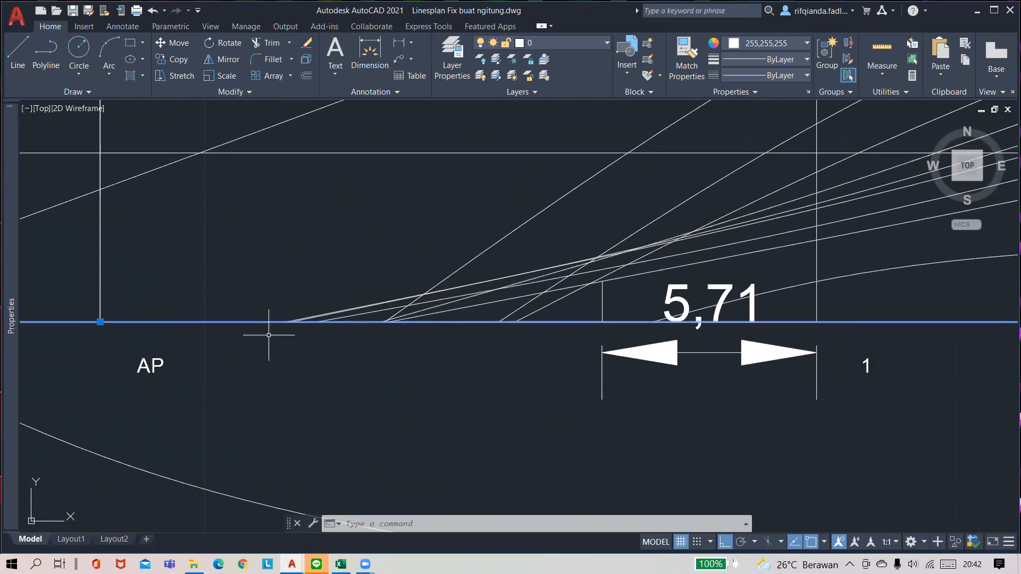
pyautogui.scroll(-2, 249, 297)
pyautogui.scroll(-1, 446, 294)
pyautogui.moveTo(445, 294); pyautogui.dragTo(513, 320, button='middle')
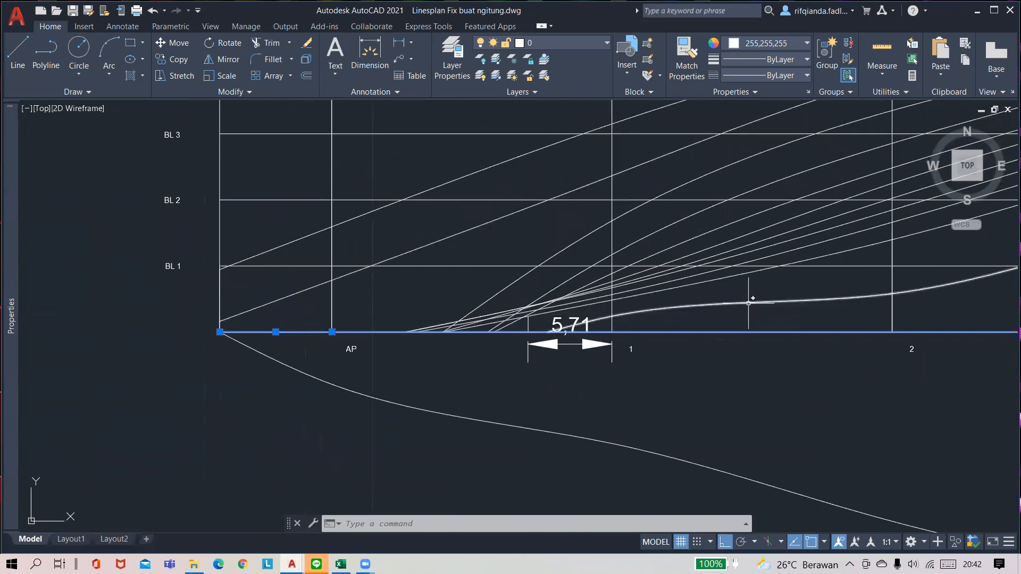
pyautogui.click(641, 199)
pyautogui.scroll(1, 432, 353)
pyautogui.scroll(1, 437, 344)
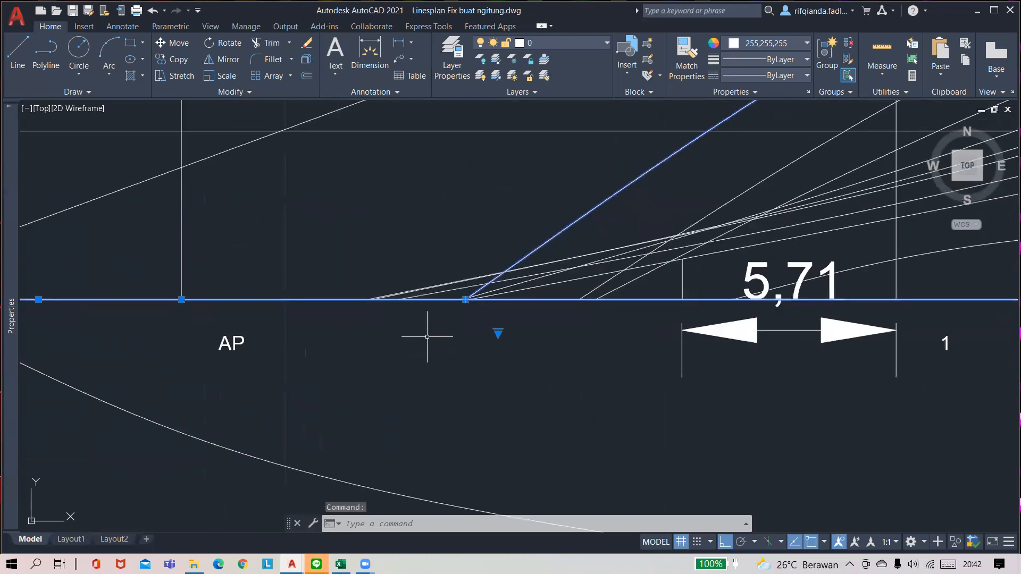
pyautogui.press('Escape')
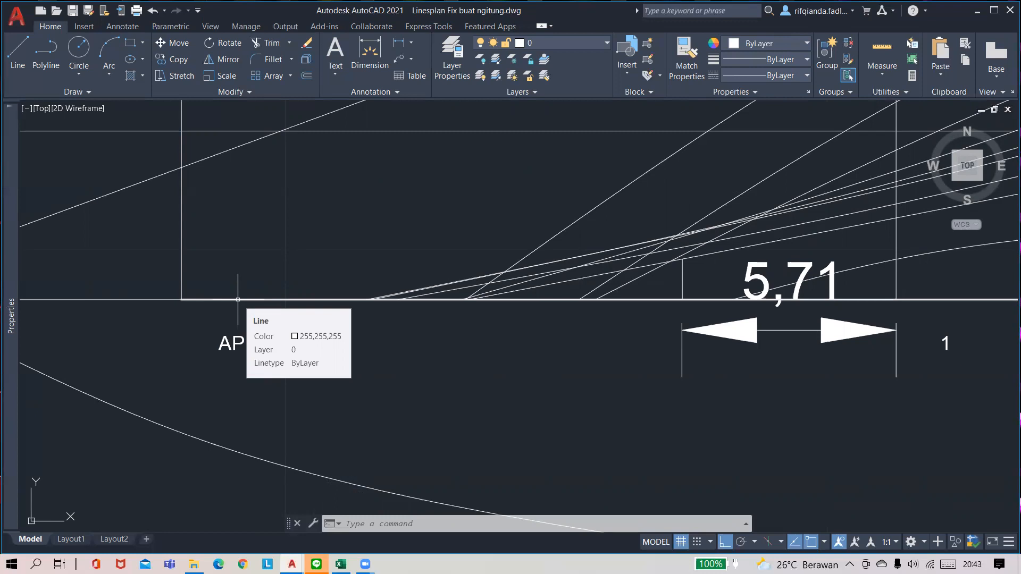
# - Compare the two upper waterlines ending at the aft boundary of the Half Breadth Plan with the stern profile above
pyautogui.scroll(-4, 341, 337)
pyautogui.scroll(4, 492, 374)
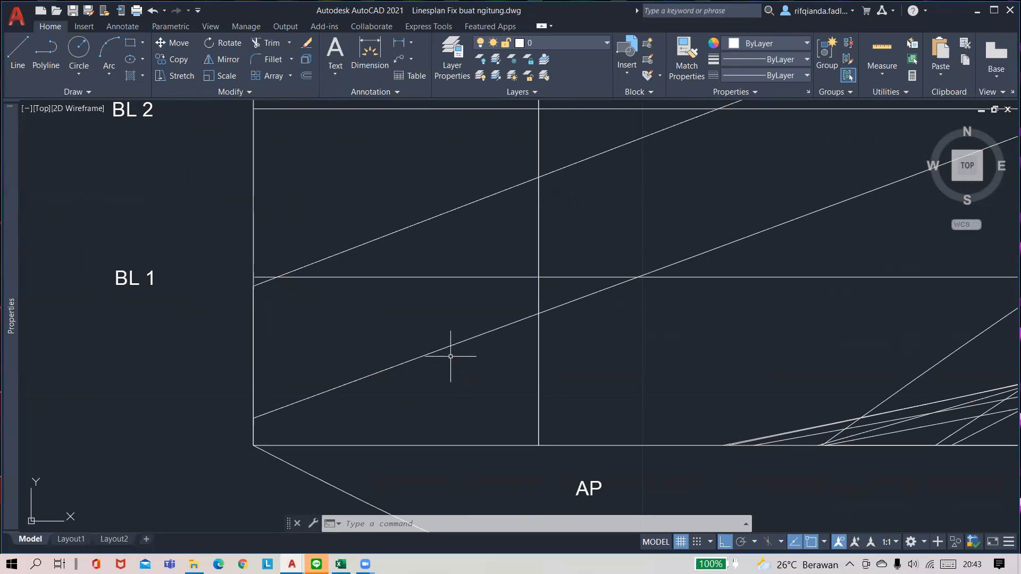
pyautogui.click(455, 337)
pyautogui.scroll(-4, 340, 285)
pyautogui.moveTo(330, 163)
pyautogui.mouseDown(button='middle')
pyautogui.moveTo(309, 263)
pyautogui.moveTo(339, 434)
pyautogui.mouseUp(button='middle')
pyautogui.moveTo(404, 187); pyautogui.dragTo(423, 422, button='middle')
pyautogui.scroll(4, 387, 252)
pyautogui.moveTo(349, 165); pyautogui.dragTo(358, 249, button='middle')
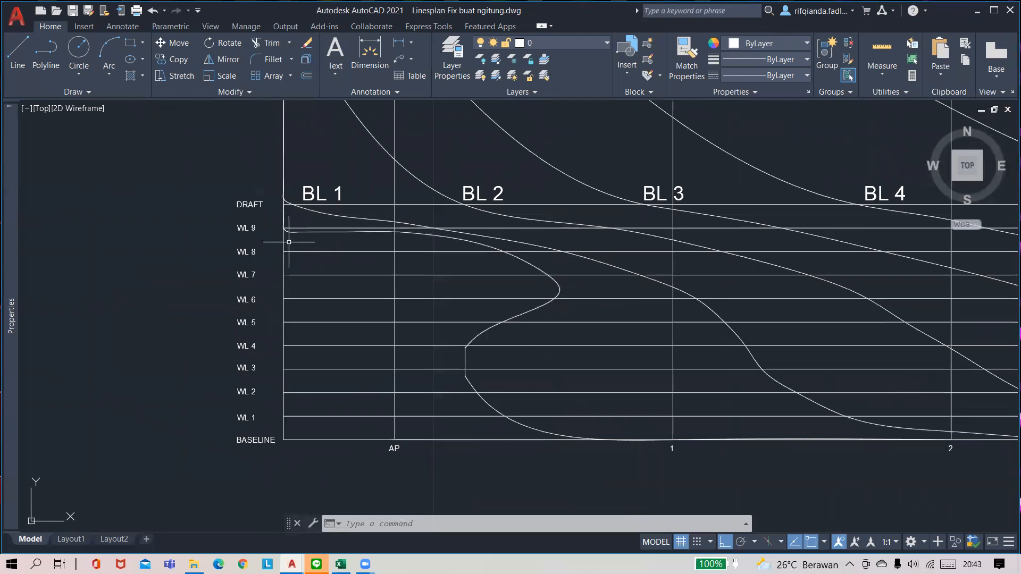
pyautogui.scroll(-4, 289, 325)
pyautogui.moveTo(347, 408); pyautogui.dragTo(392, 210, button='middle')
pyautogui.moveTo(396, 338); pyautogui.dragTo(399, 141, button='middle')
pyautogui.scroll(4, 415, 432)
pyautogui.moveTo(338, 449); pyautogui.dragTo(335, 387, button='middle')
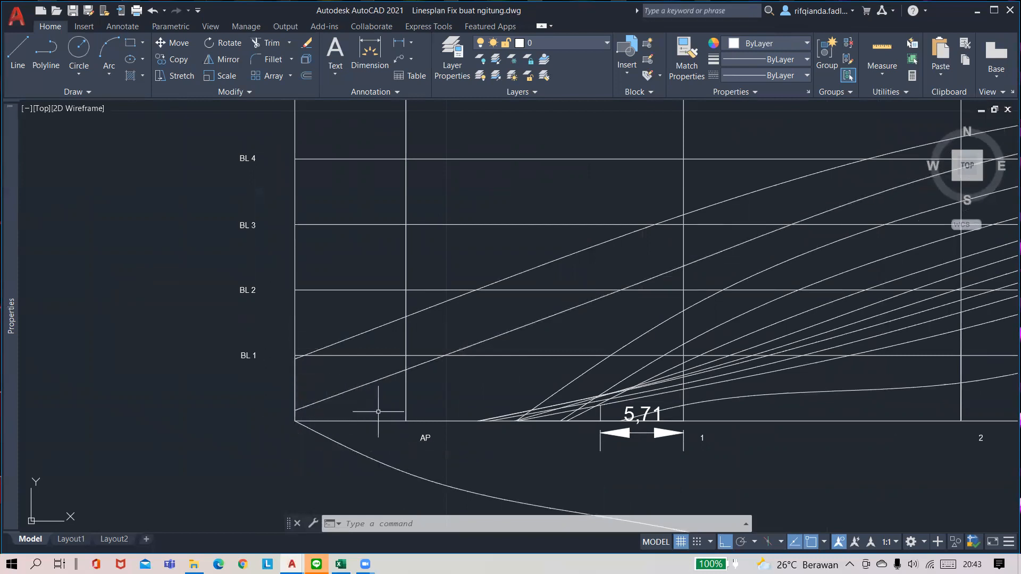
pyautogui.scroll(4, 290, 413)
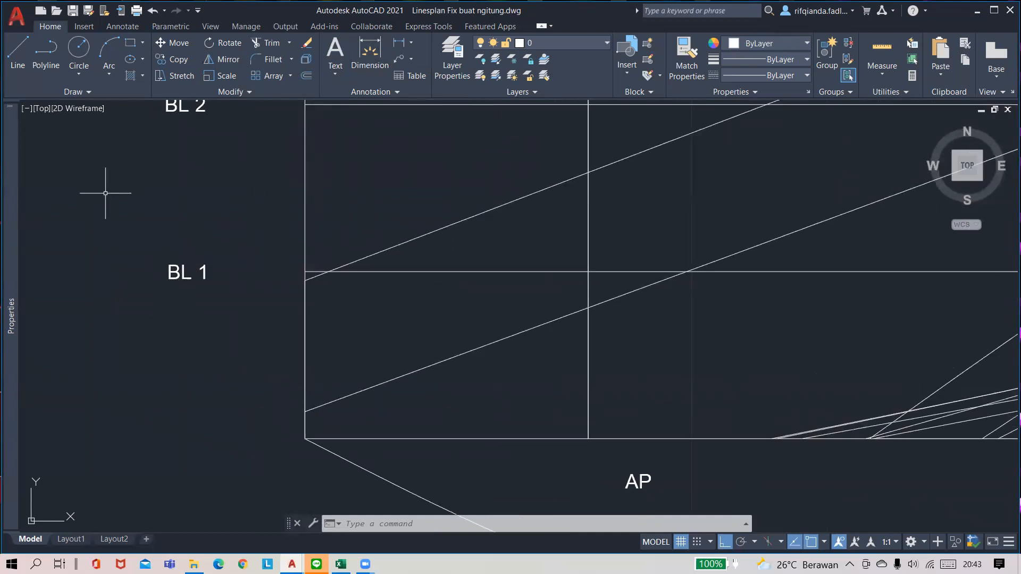
pyautogui.click(386, 64)
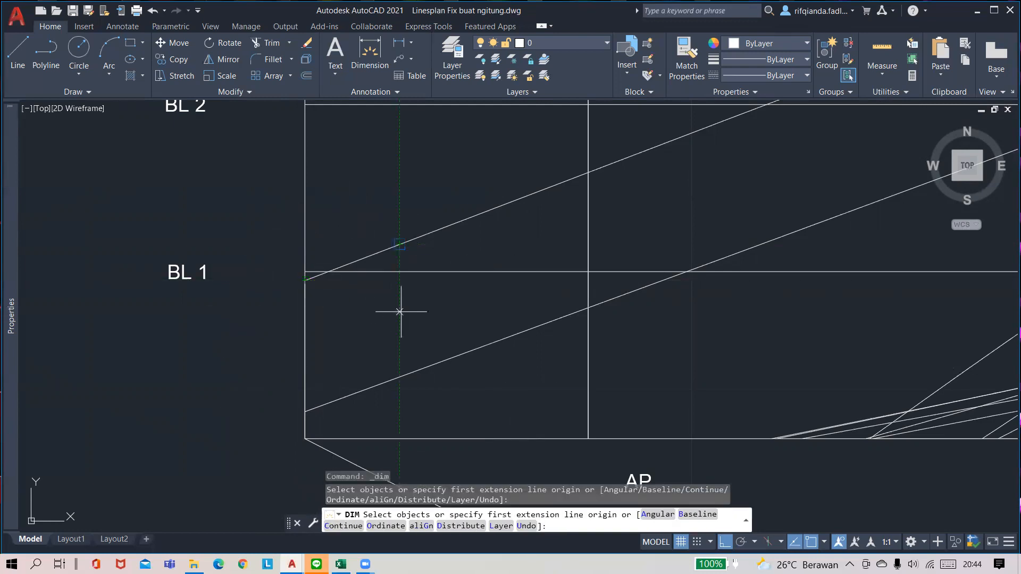
pyautogui.scroll(-10, 430, 333)
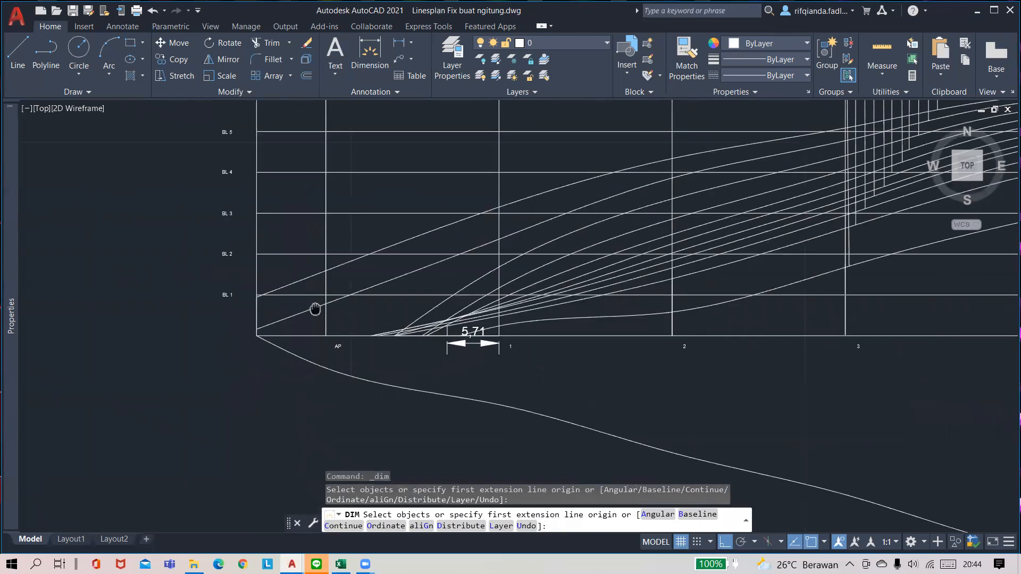
pyautogui.scroll(5, 738, 322)
pyautogui.scroll(-5, 586, 330)
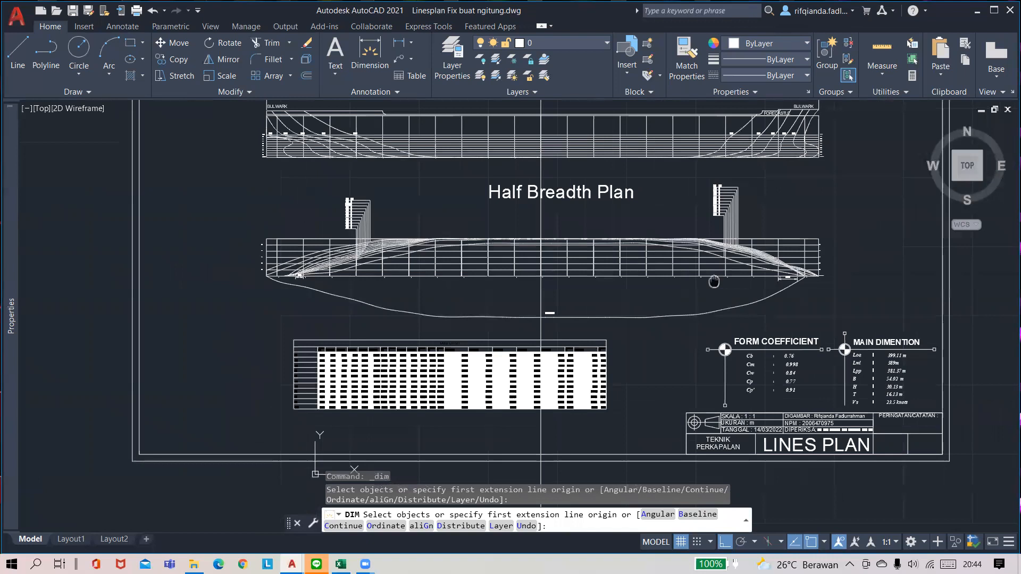
pyautogui.scroll(6, 209, 261)
pyautogui.scroll(4, 209, 260)
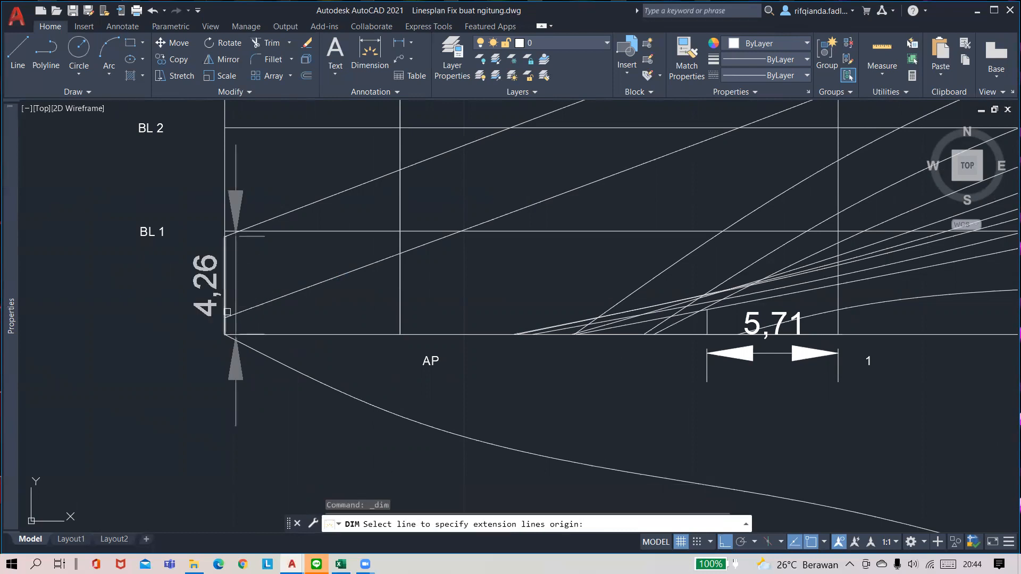
pyautogui.scroll(5, 222, 334)
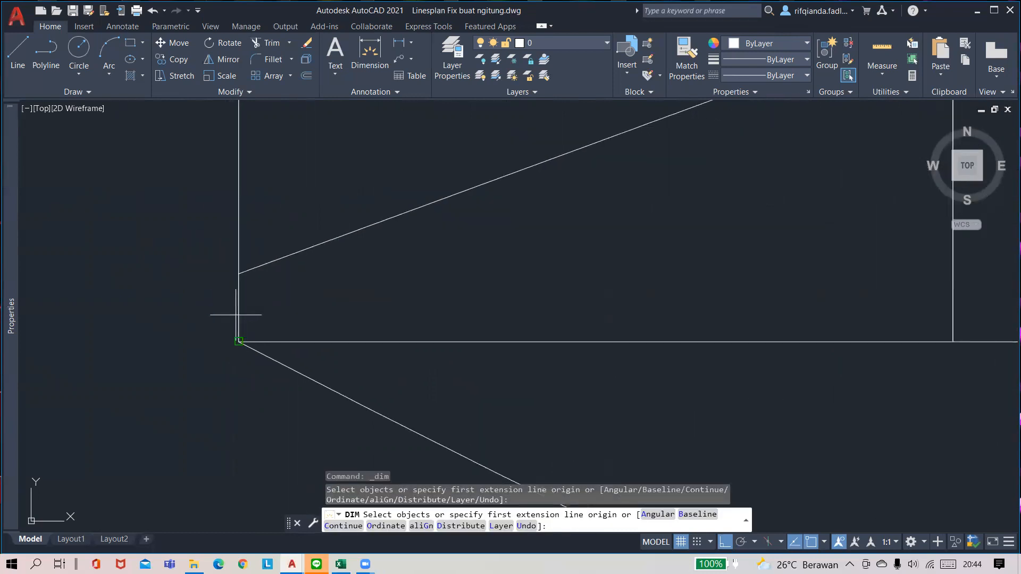
pyautogui.press('Escape')
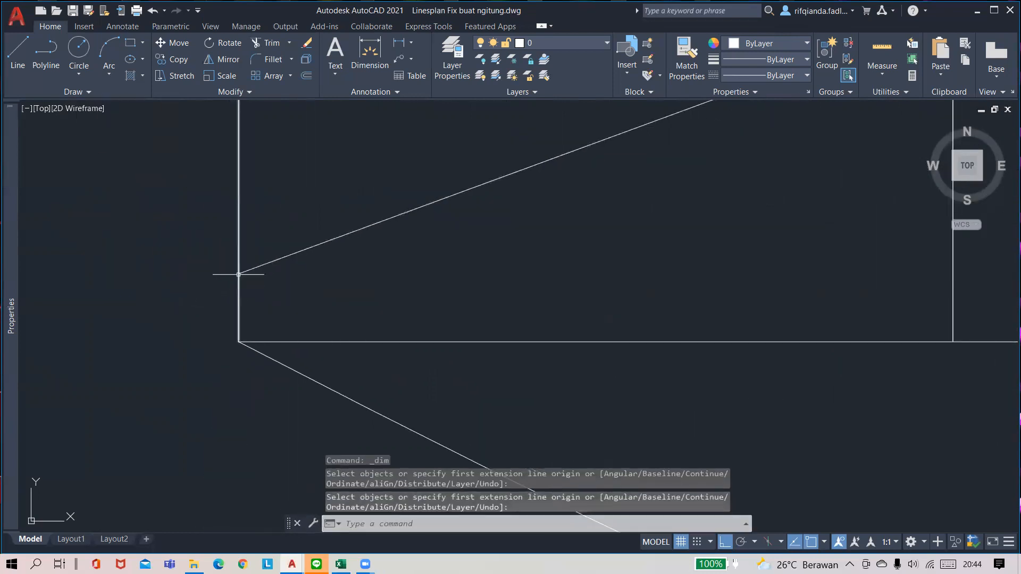
# - Erase the line overlapping the aft boundary and dimension the height from the centreline to the lower waterline's aft end, placed outside the plan
pyautogui.click(239, 274)
pyautogui.press('Delete')
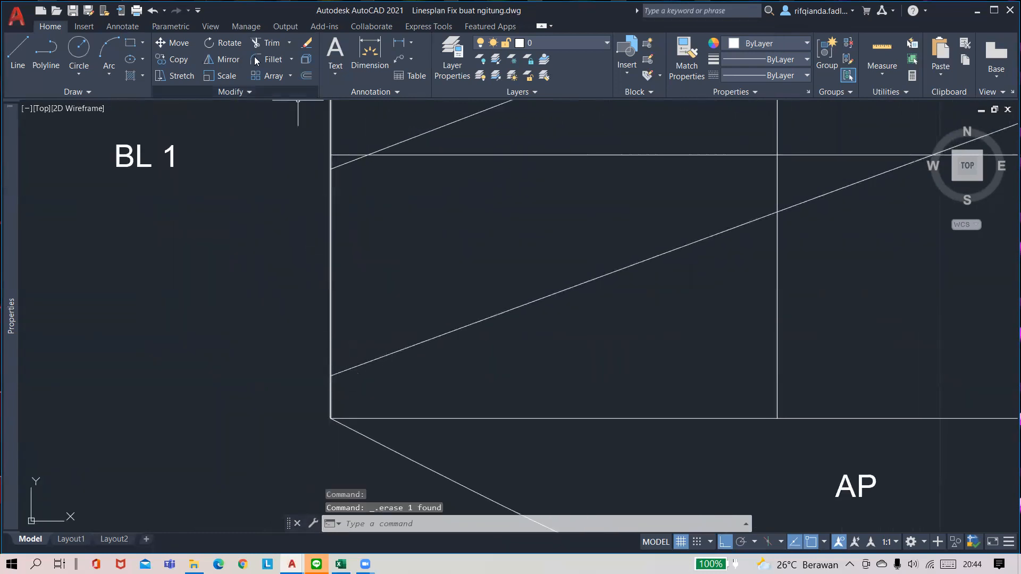
pyautogui.click(370, 53)
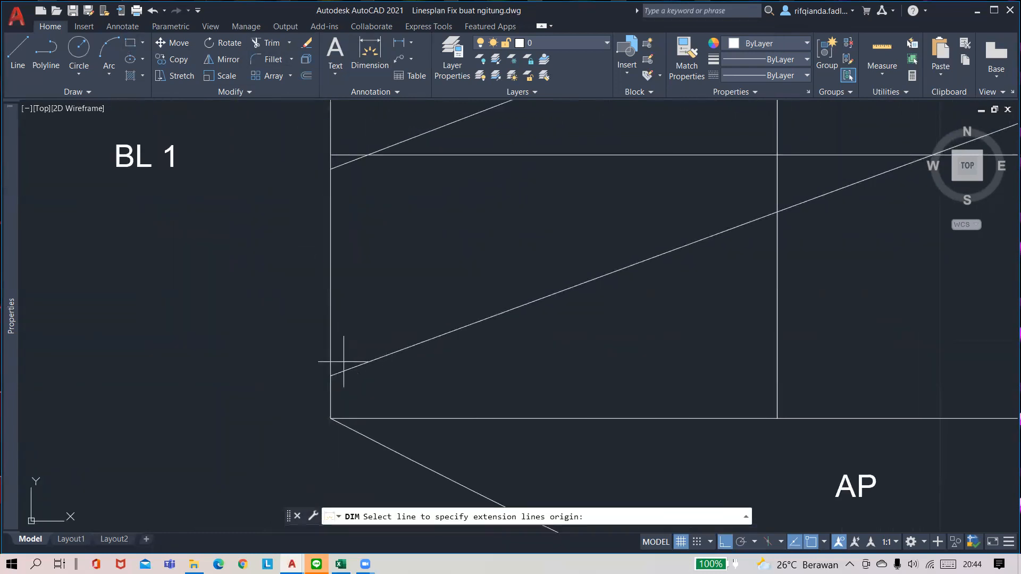
pyautogui.click(331, 418)
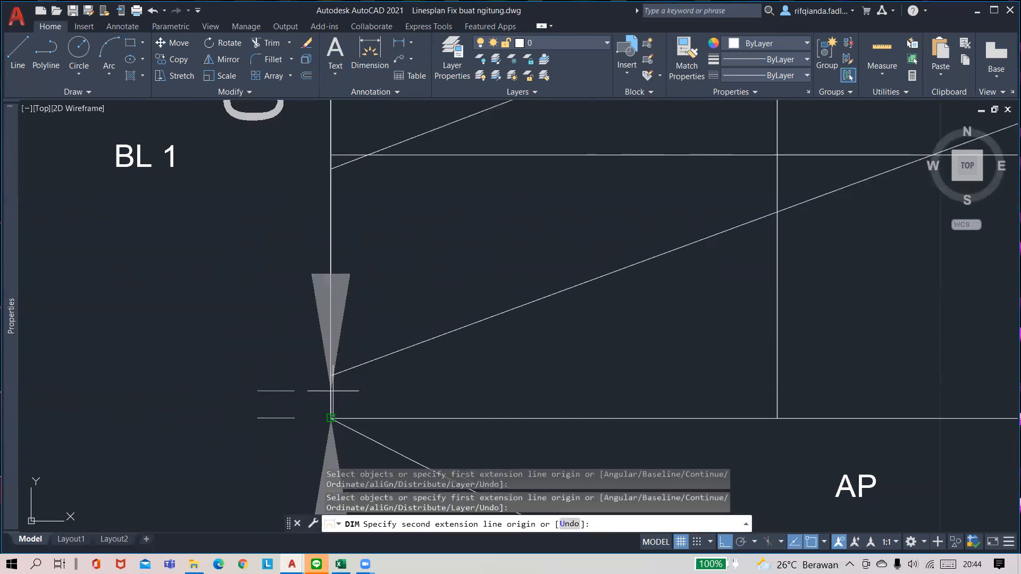
pyautogui.click(330, 376)
pyautogui.scroll(-4, 255, 384)
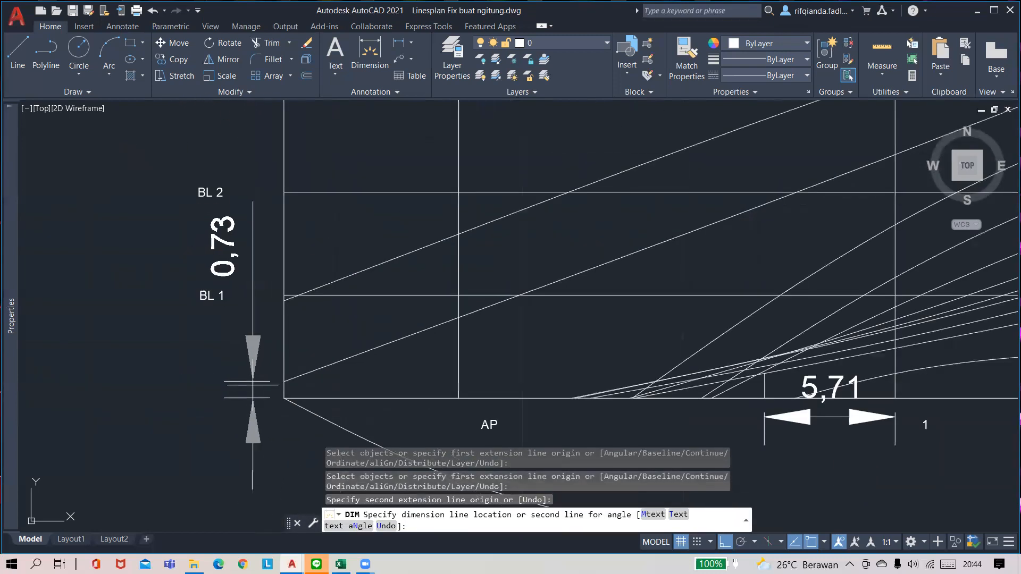
pyautogui.click(250, 384)
pyautogui.press('Return')
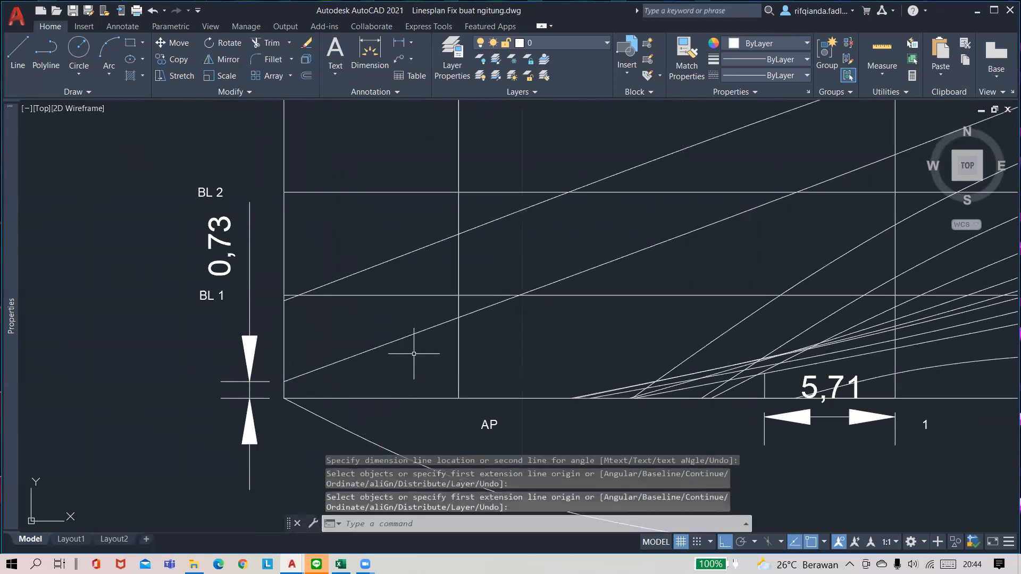
# - Highlight the lower waterline that reaches the aft boundary, examine its end beside the height dimension, and clear the selection
pyautogui.click(433, 325)
pyautogui.scroll(-2, 675, 306)
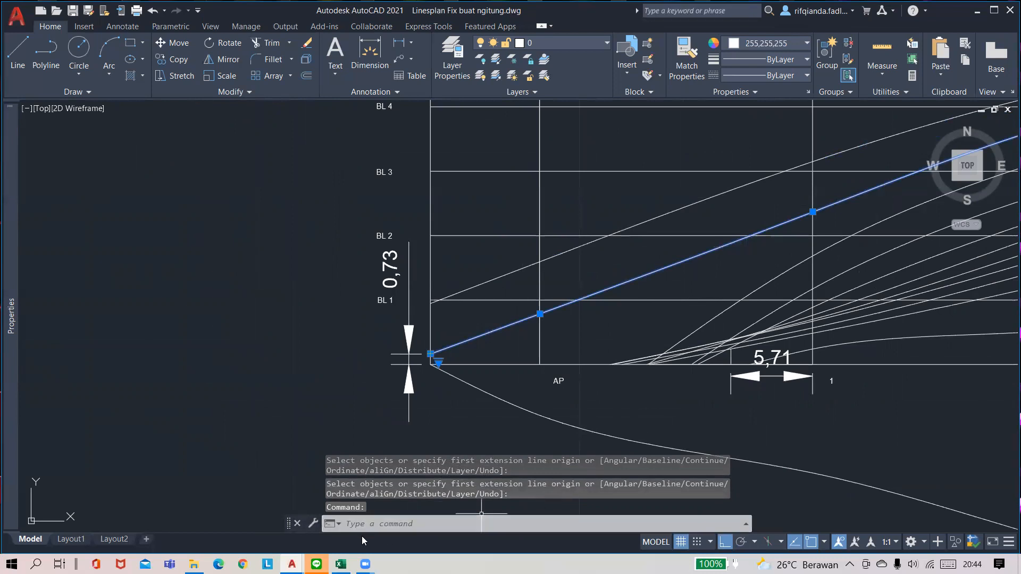
pyautogui.scroll(2, 406, 340)
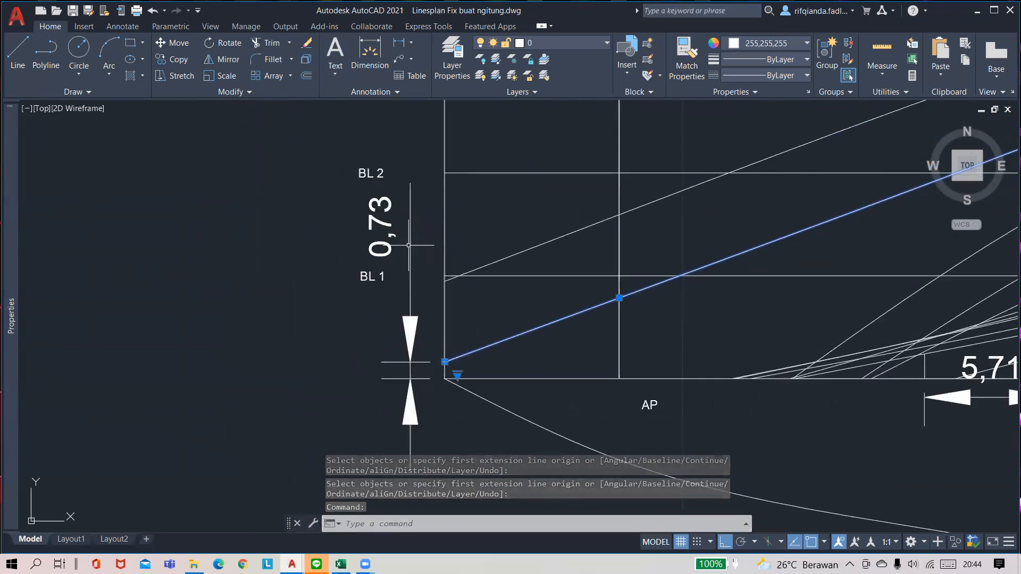
pyautogui.moveTo(467, 296); pyautogui.dragTo(426, 329, button='middle')
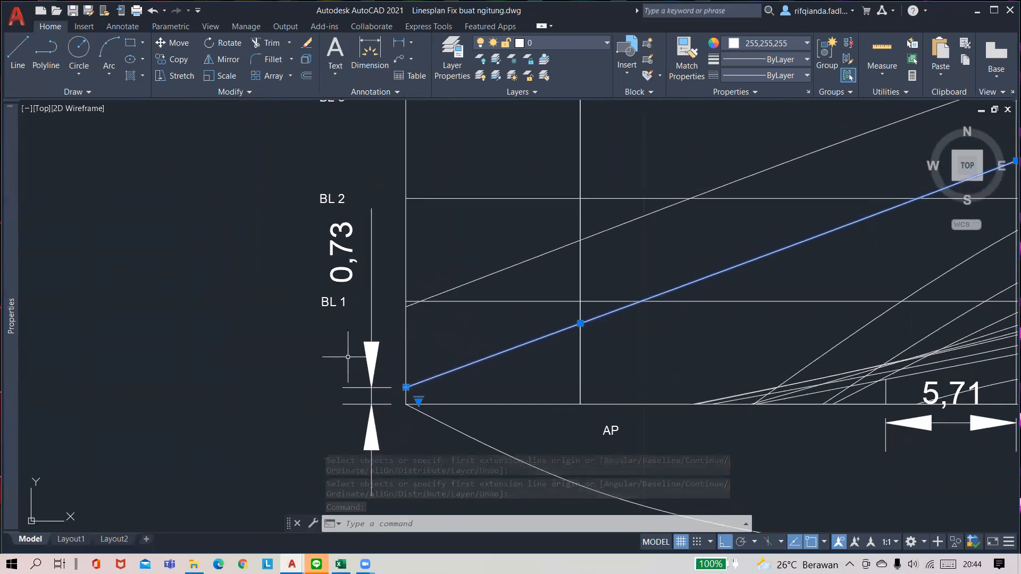
pyautogui.click(382, 387)
pyautogui.press('Escape')
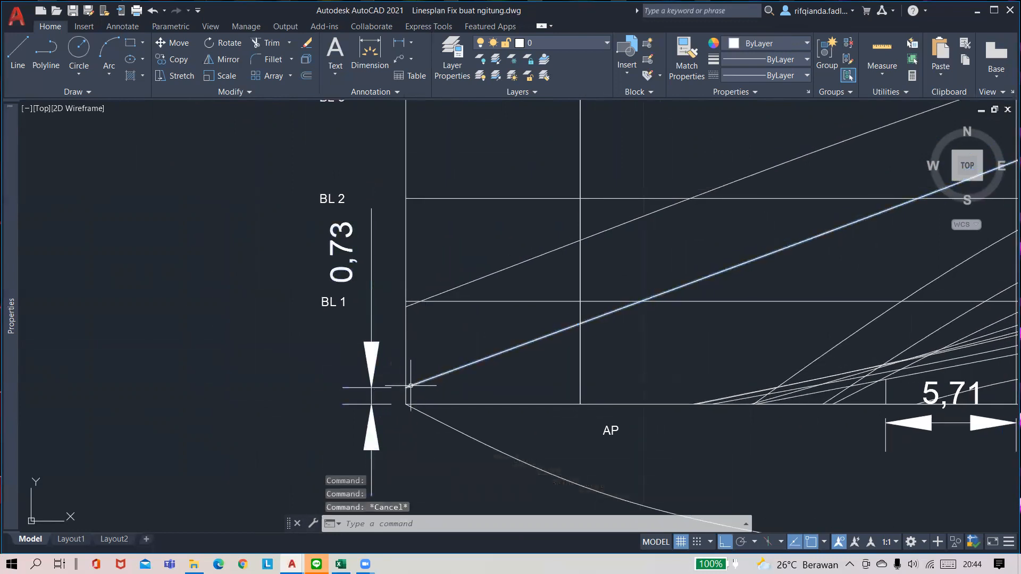
# - Stretch the aft-end height dimension up to the point where the upper waterline meets the aft boundary
pyautogui.click(382, 388)
pyautogui.click(405, 387)
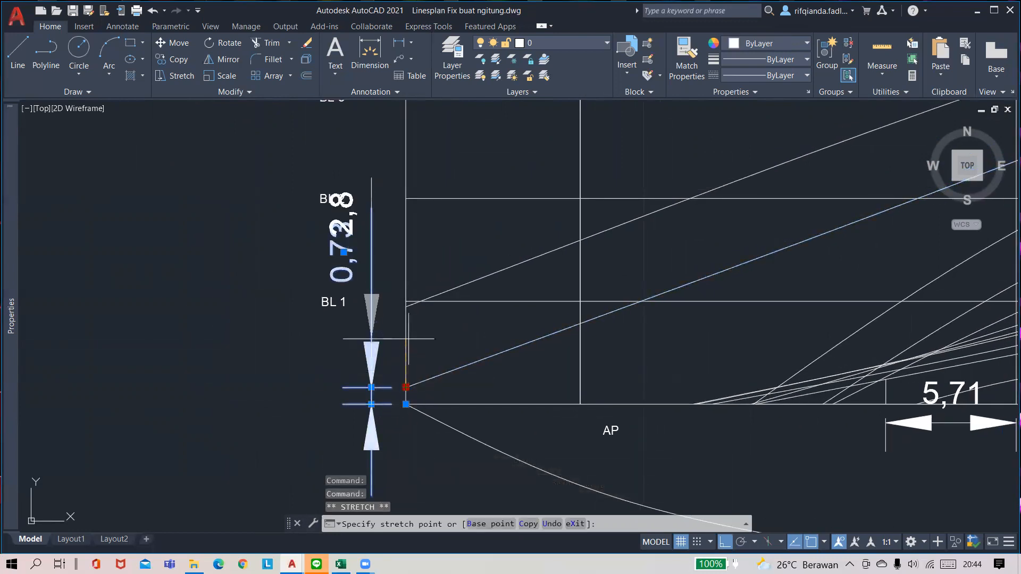
pyautogui.click(406, 306)
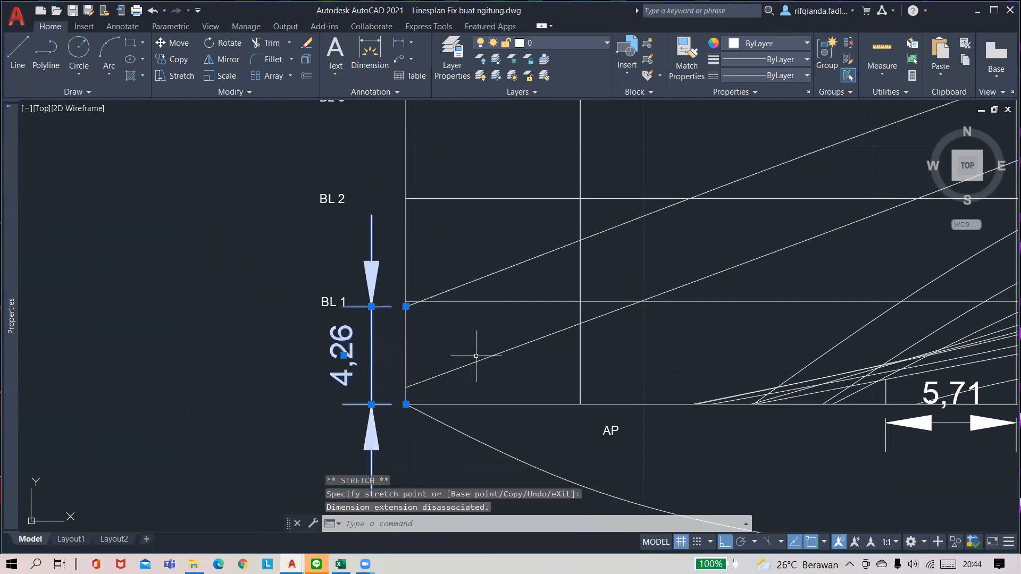
pyautogui.press('Escape')
# - Erase the height dimension outside the aft boundary of the Half Breadth Plan
pyautogui.click(380, 307)
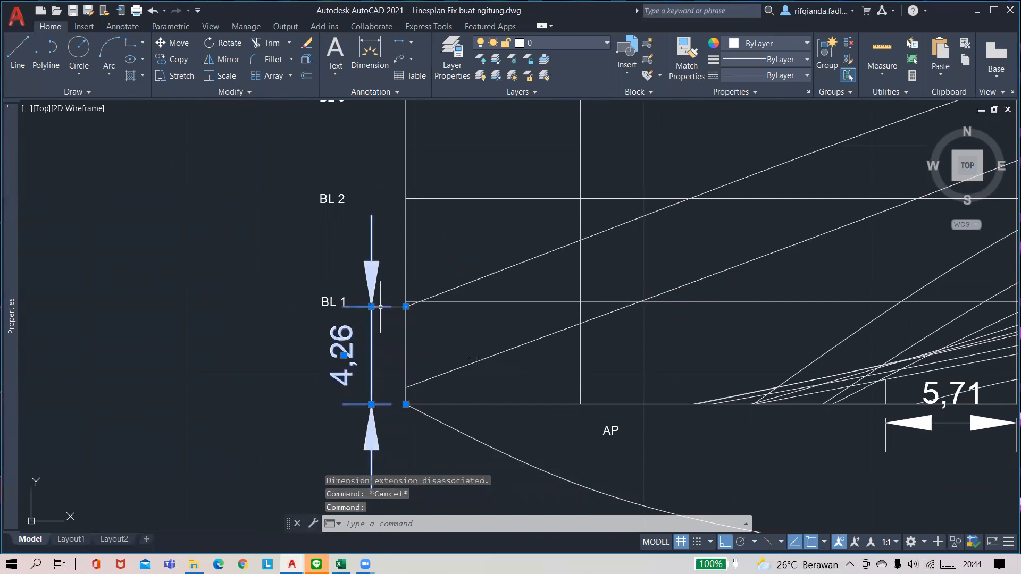
pyautogui.press('Delete')
pyautogui.scroll(-8, 723, 291)
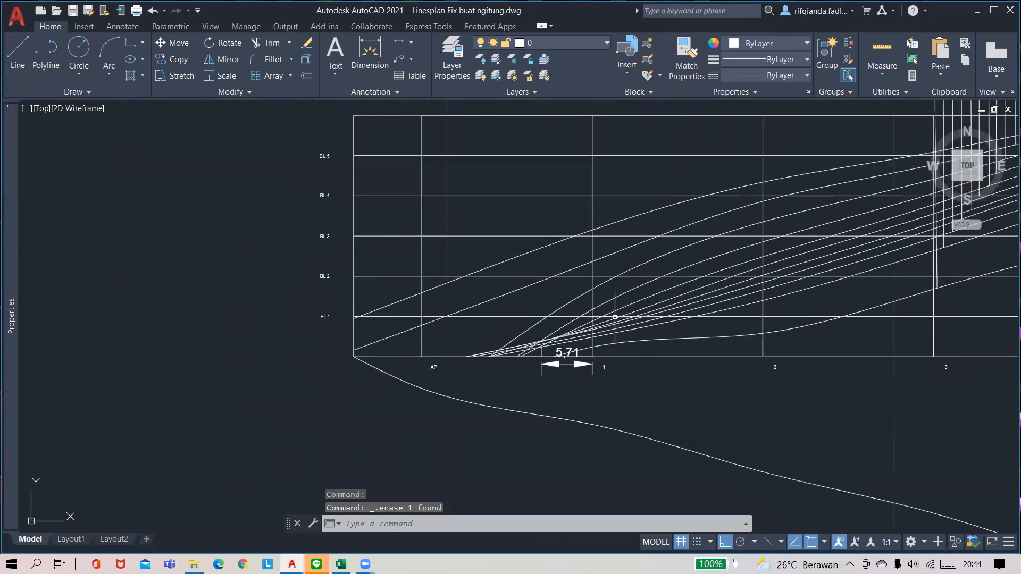
# - Examine where the waterlines meet the centreline around FP, including the dimension forward of station 19
pyautogui.moveTo(818, 321); pyautogui.dragTo(52, 321, button='middle')
pyautogui.scroll(4, 820, 346)
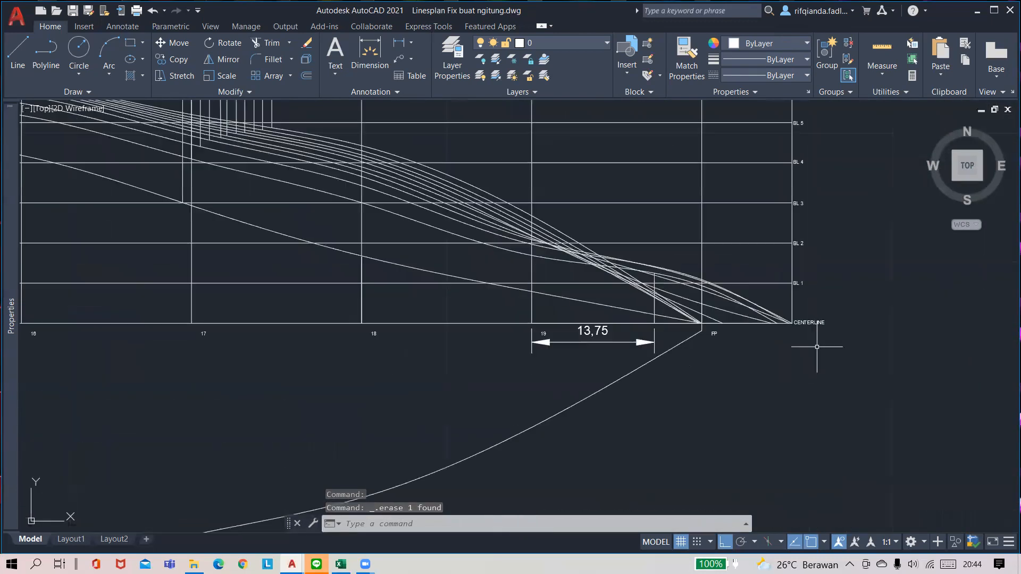
pyautogui.scroll(3, 729, 297)
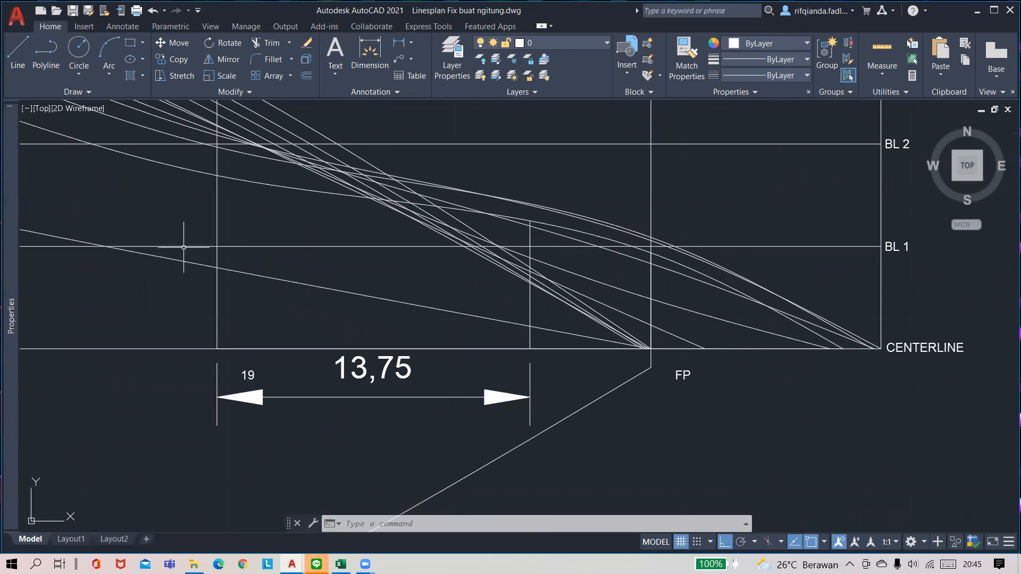
pyautogui.scroll(-4, 183, 244)
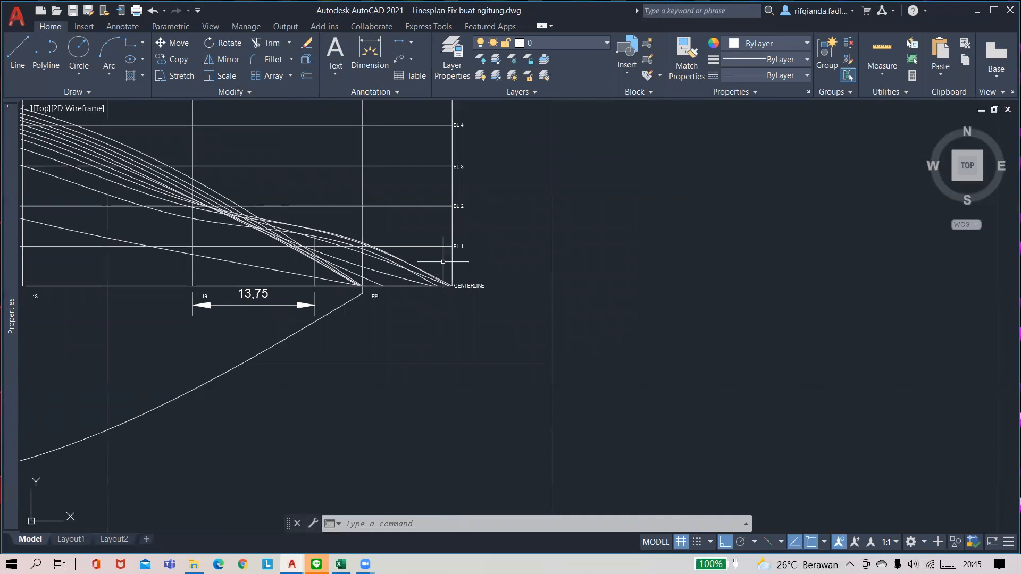
pyautogui.scroll(-2, 146, 261)
pyautogui.moveTo(146, 260); pyautogui.dragTo(822, 292, button='middle')
pyautogui.scroll(-2, 343, 293)
pyautogui.scroll(-2, 300, 289)
pyautogui.moveTo(300, 289)
pyautogui.mouseDown(button='middle')
pyautogui.moveTo(793, 293)
pyautogui.moveTo(240, 306)
pyautogui.mouseUp(button='middle')
pyautogui.scroll(4, 296, 316)
pyautogui.scroll(-4, 241, 306)
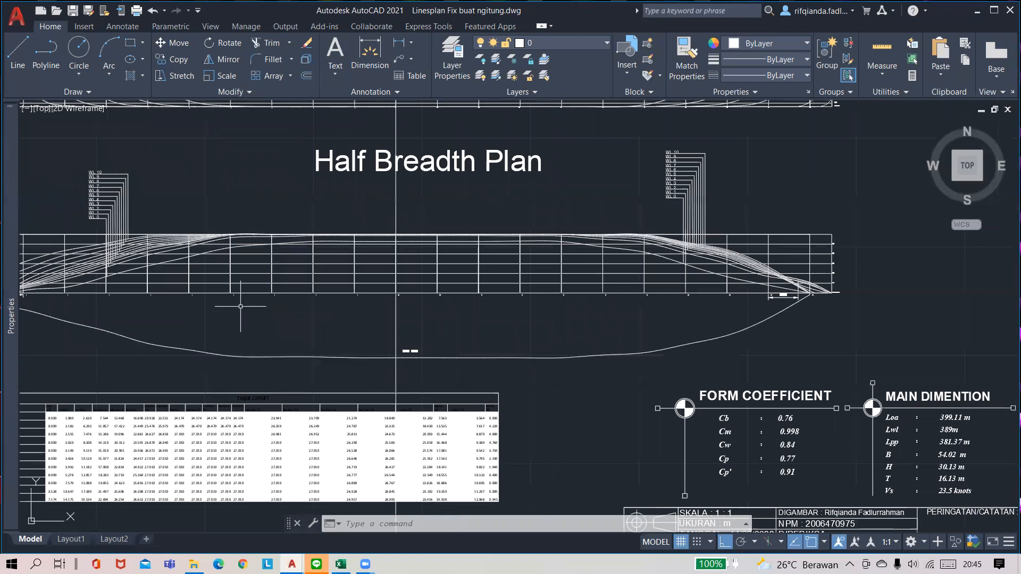
pyautogui.scroll(6, 846, 298)
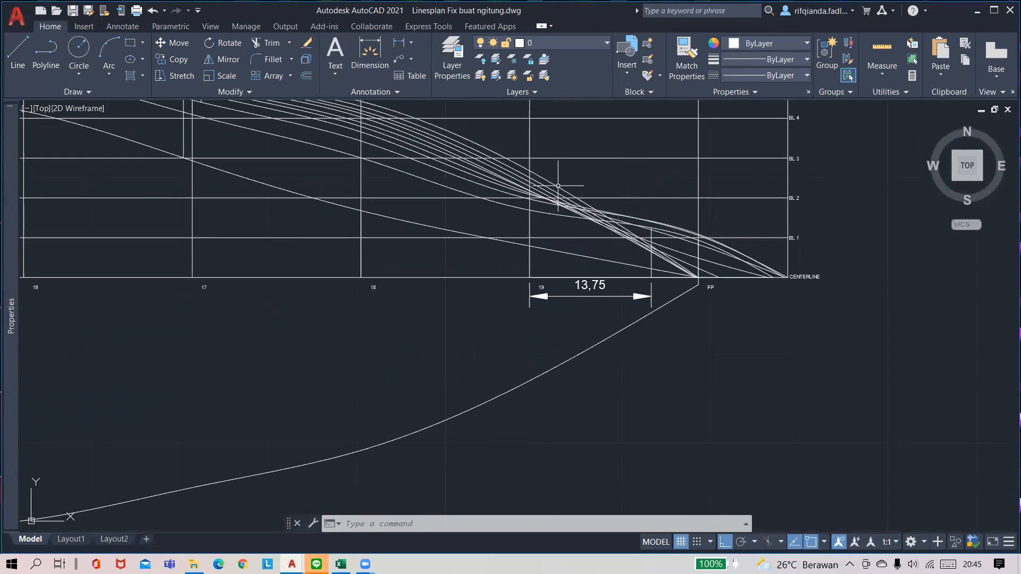
pyautogui.scroll(2, 711, 268)
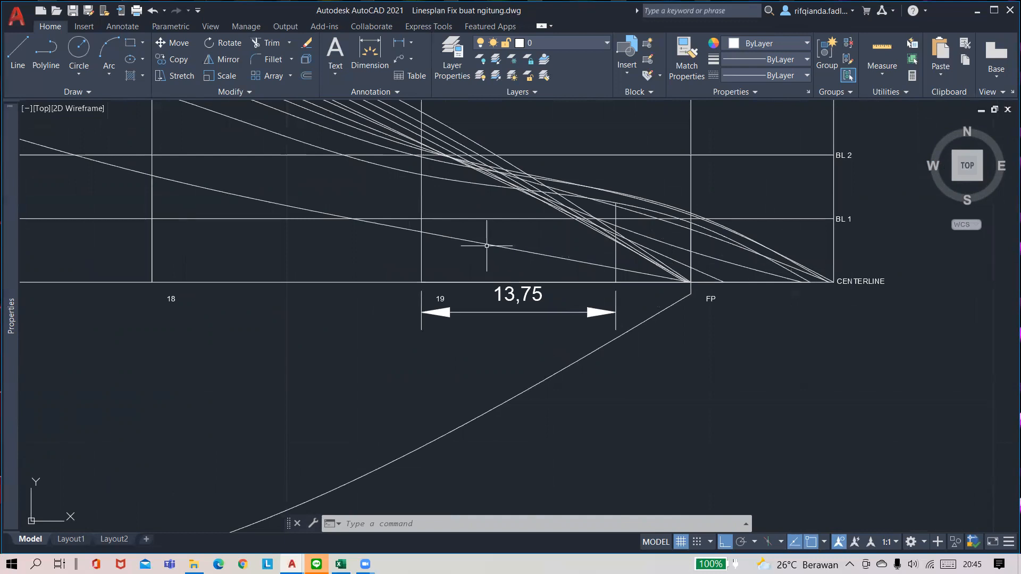
# - Compare the waterline ends between the aft boundary and station 1 with those around FP on the Half Breadth Plan
pyautogui.scroll(-2, 455, 237)
pyautogui.moveTo(400, 227); pyautogui.dragTo(631, 238, button='middle')
pyautogui.scroll(-1, 420, 236)
pyautogui.moveTo(419, 236); pyautogui.dragTo(658, 198, button='middle')
pyautogui.scroll(-4, 214, 227)
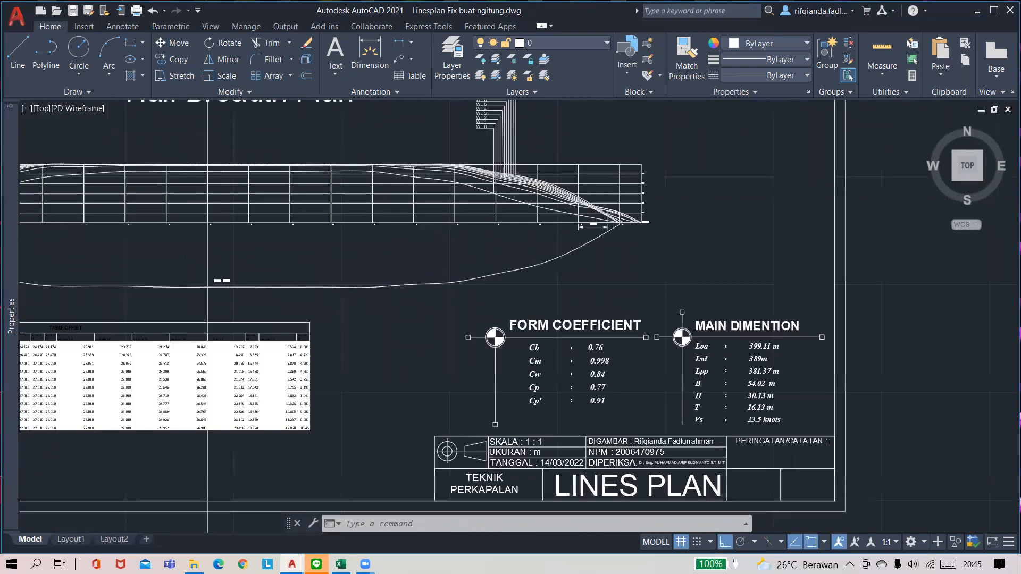
pyautogui.scroll(7, 376, 246)
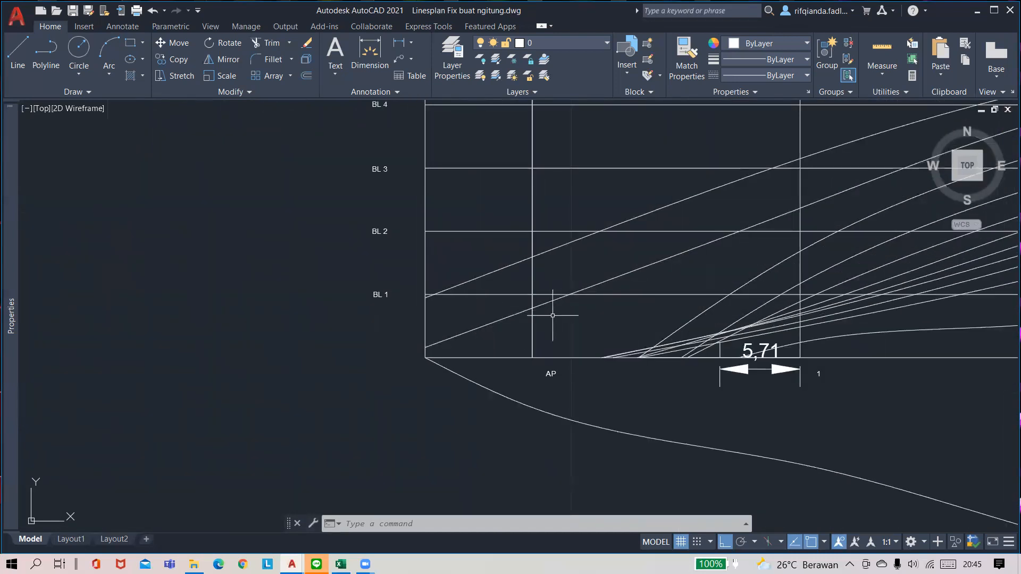
pyautogui.scroll(2, 407, 342)
pyautogui.scroll(-4, 725, 379)
pyautogui.scroll(-2, 724, 379)
pyautogui.scroll(-4, 948, 403)
pyautogui.moveTo(919, 395); pyautogui.dragTo(43, 375, button='middle')
pyautogui.scroll(5, 740, 363)
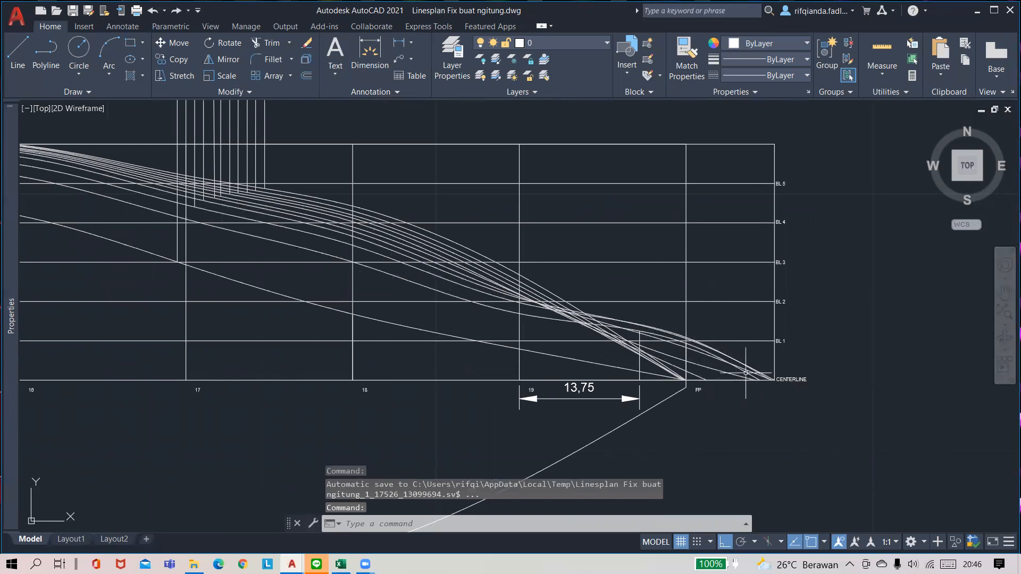
# - Highlight the lower waterline reaching the aft boundary, then the L' dimension before station 1, clearing each selection
pyautogui.scroll(-6, 394, 381)
pyautogui.moveTo(395, 371); pyautogui.dragTo(601, 319, button='middle')
pyautogui.moveTo(154, 328); pyautogui.dragTo(287, 317, button='middle')
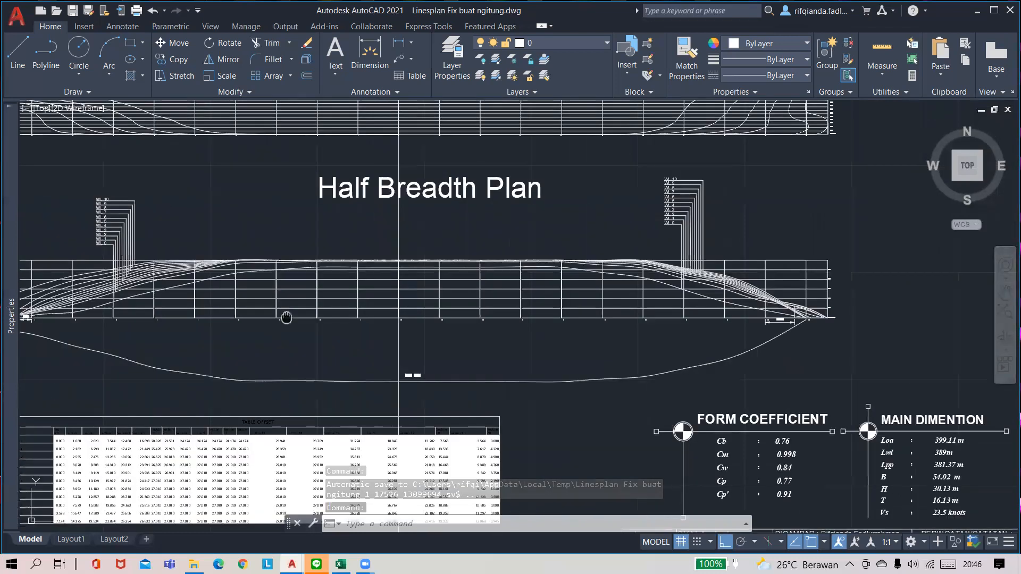
pyautogui.scroll(6, 319, 290)
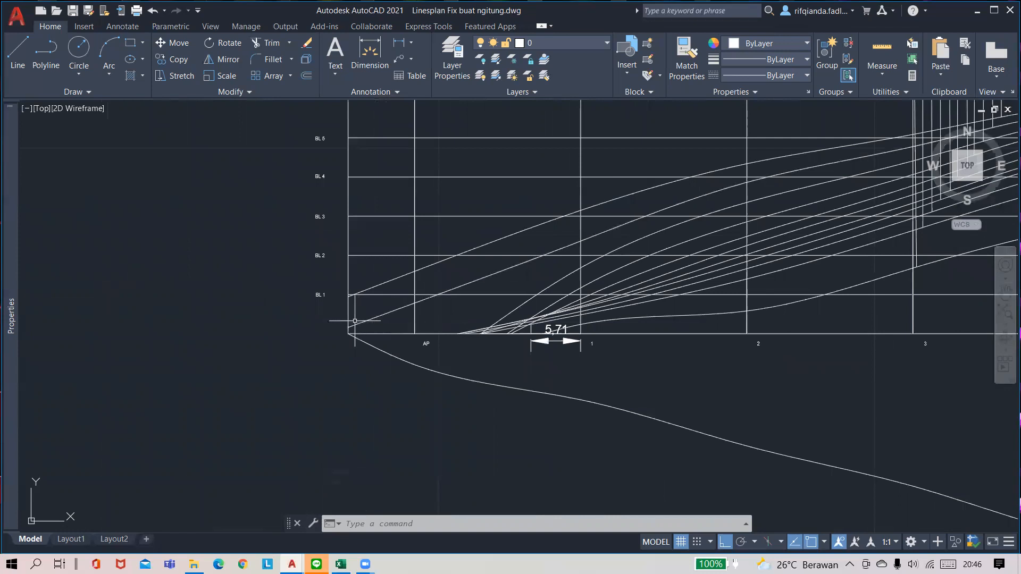
pyautogui.scroll(4, 355, 321)
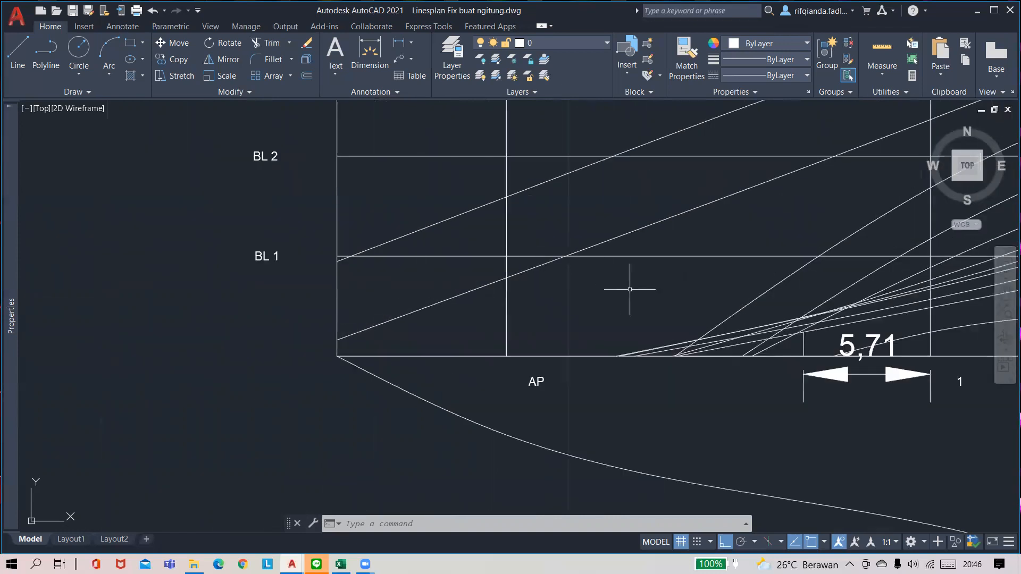
pyautogui.click(600, 248)
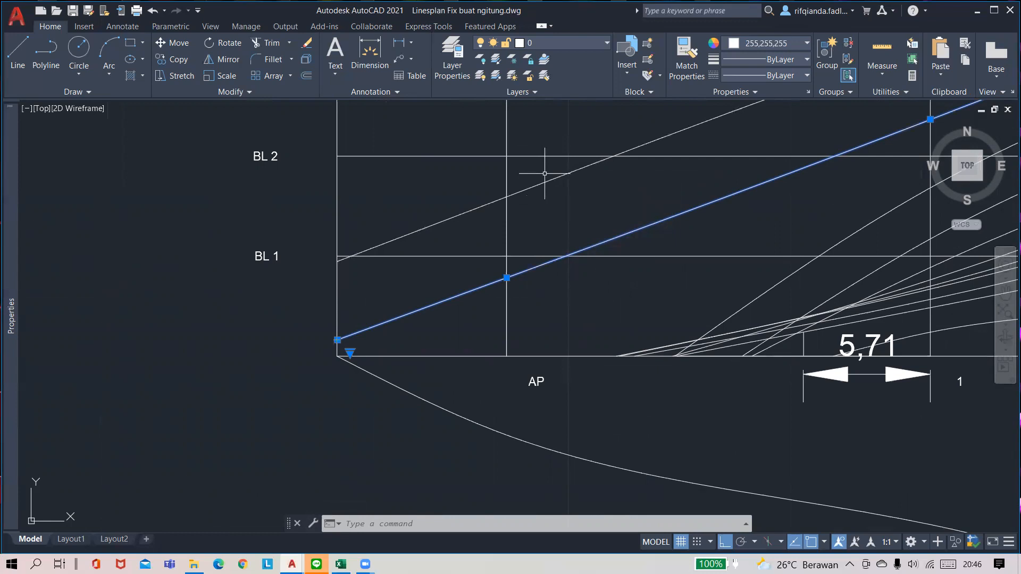
pyautogui.press('Escape')
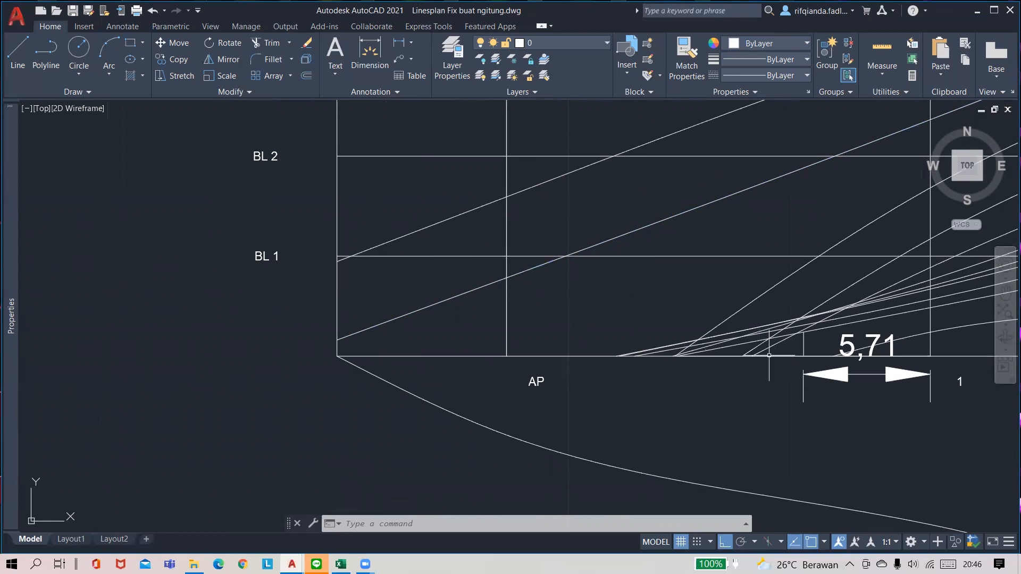
pyautogui.click(816, 373)
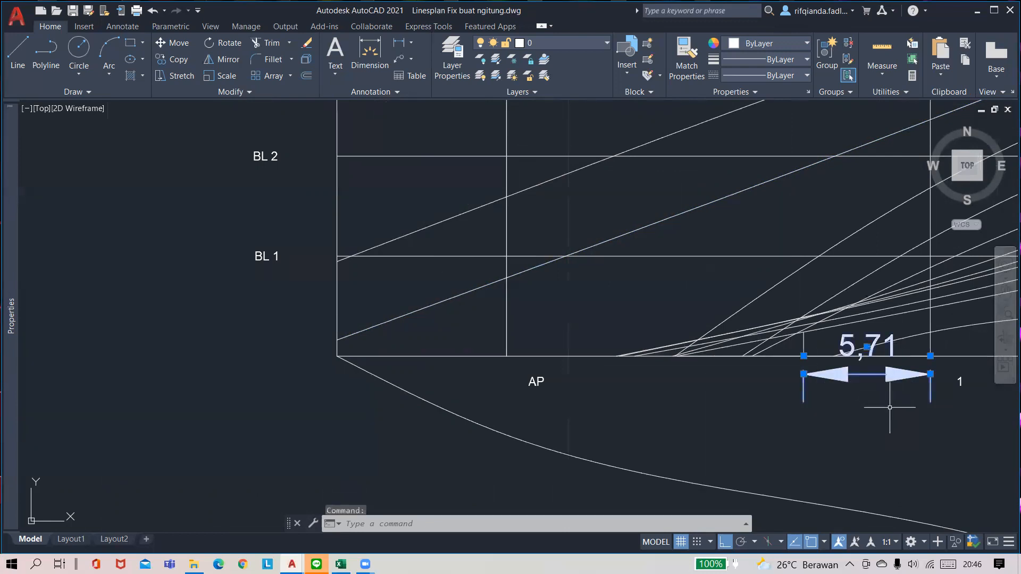
pyautogui.press('Escape')
# - Dimension the yb ordinate from the centreline to the waterline at the midpoint of L', placing the dimension line aft of it
pyautogui.moveTo(803, 435); pyautogui.dragTo(664, 410, button='middle')
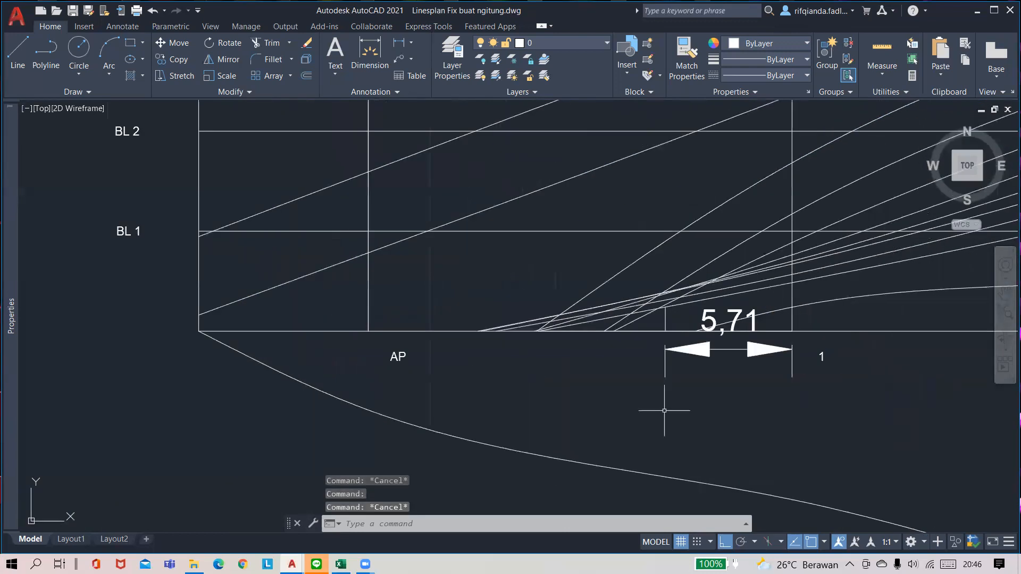
pyautogui.click(370, 53)
pyautogui.scroll(4, 654, 369)
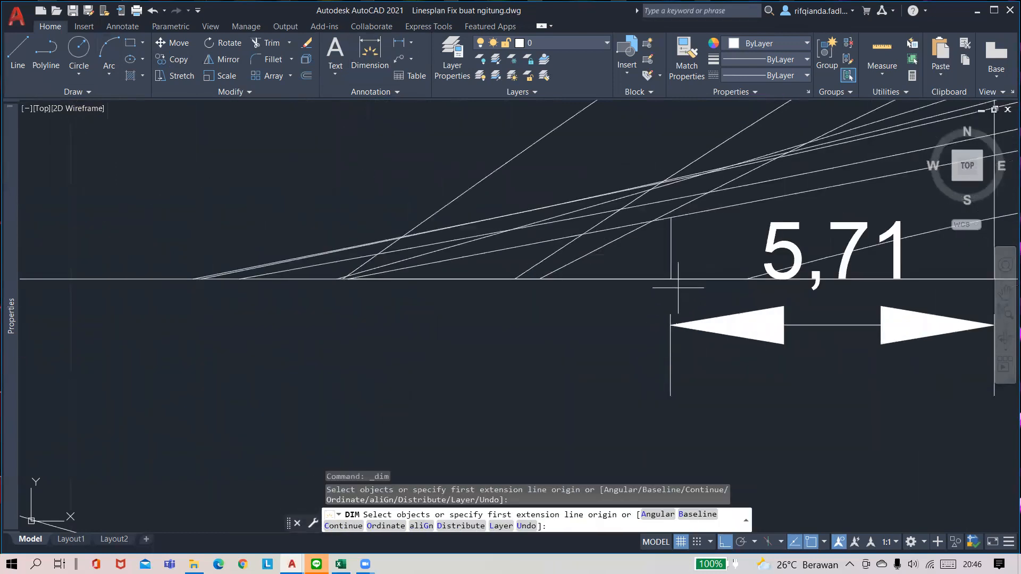
pyautogui.scroll(4, 708, 254)
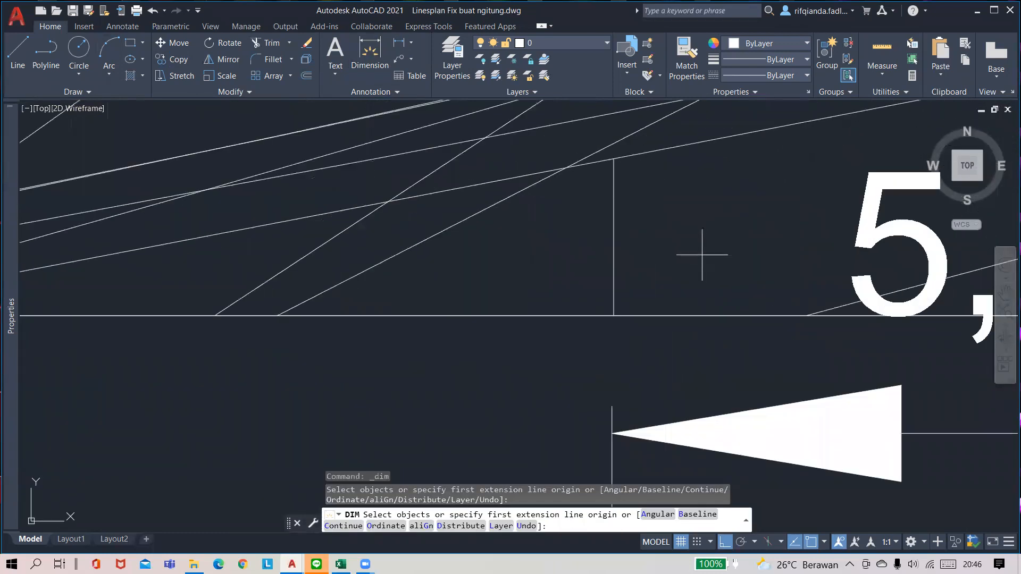
pyautogui.click(613, 315)
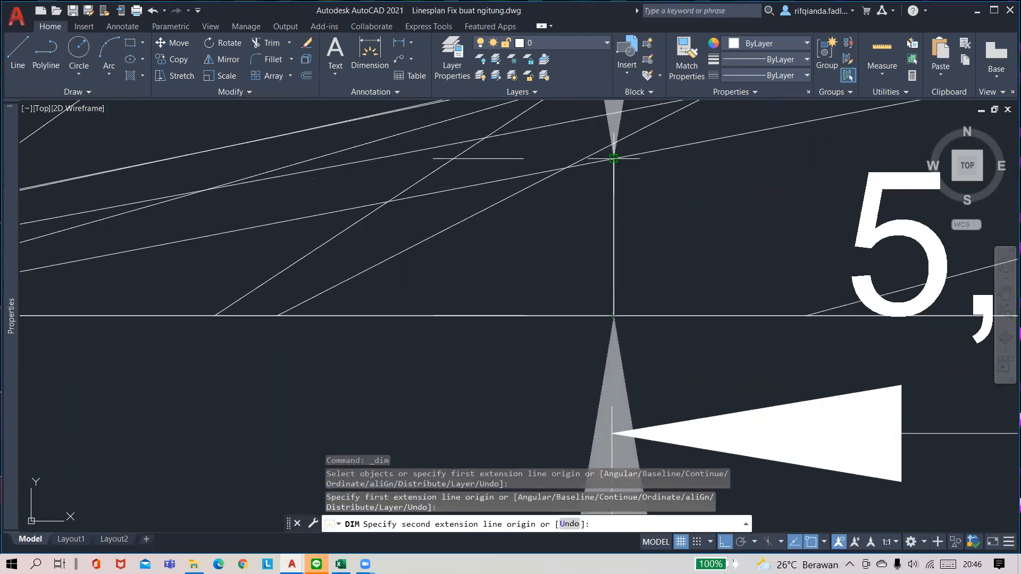
pyautogui.click(616, 154)
pyautogui.scroll(-6, 360, 191)
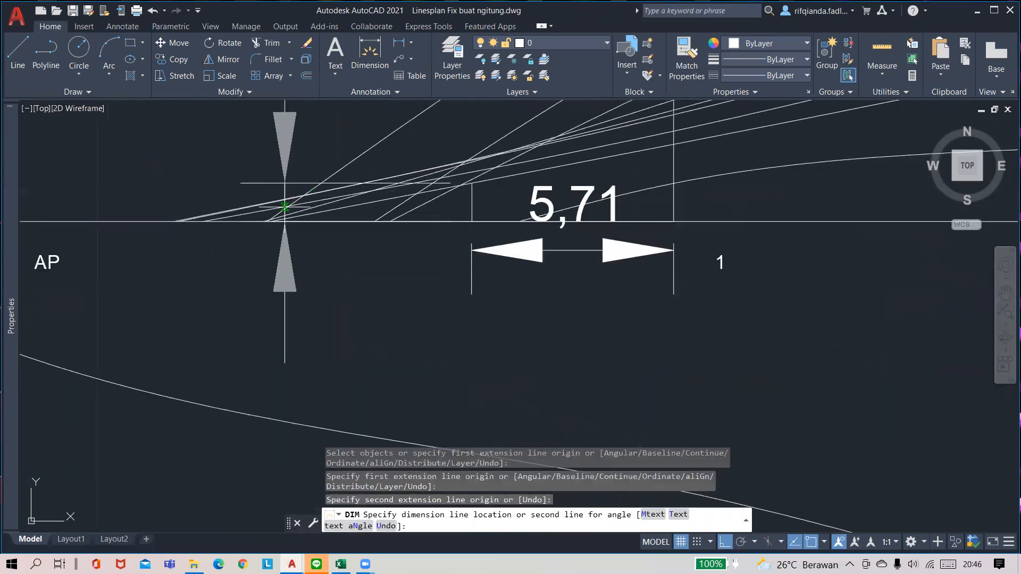
pyautogui.click(266, 218)
pyautogui.scroll(-4, 312, 278)
pyautogui.scroll(2, 333, 299)
pyautogui.press('Return')
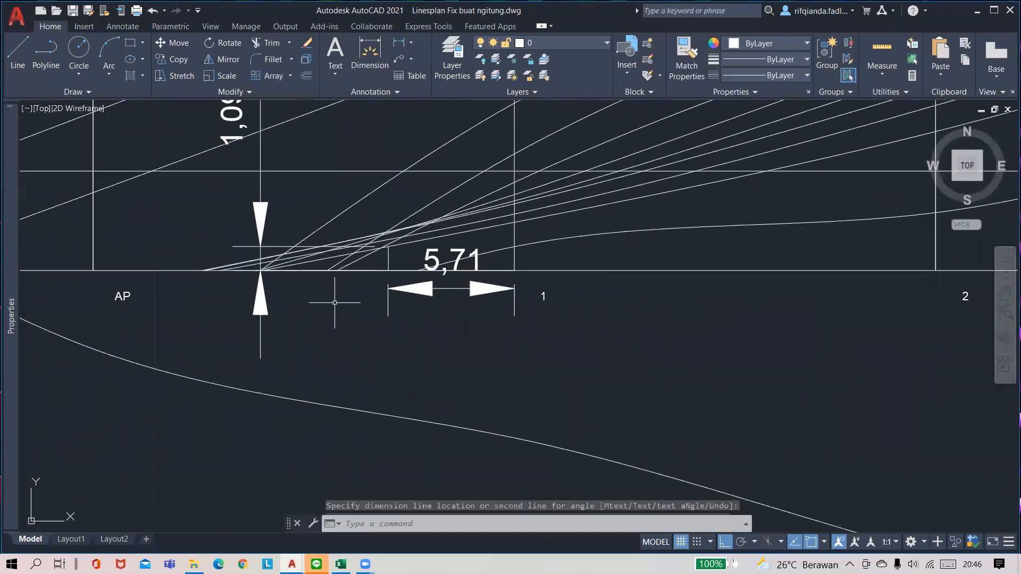
# - Highlight the L' line on the centreline and its waterline curve, and examine the yb ordinate between them
pyautogui.click(396, 272)
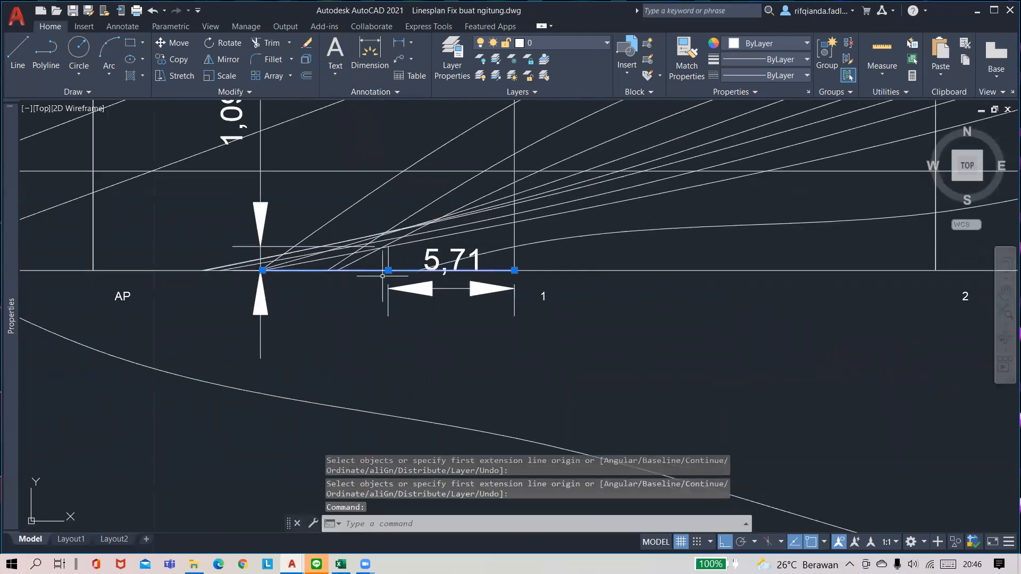
pyautogui.scroll(4, 382, 276)
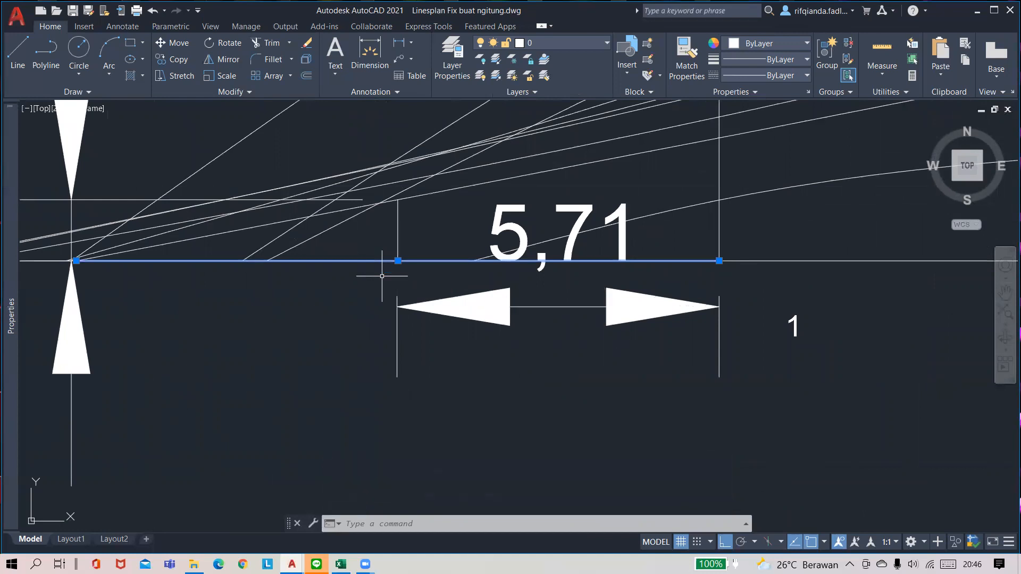
pyautogui.click(462, 187)
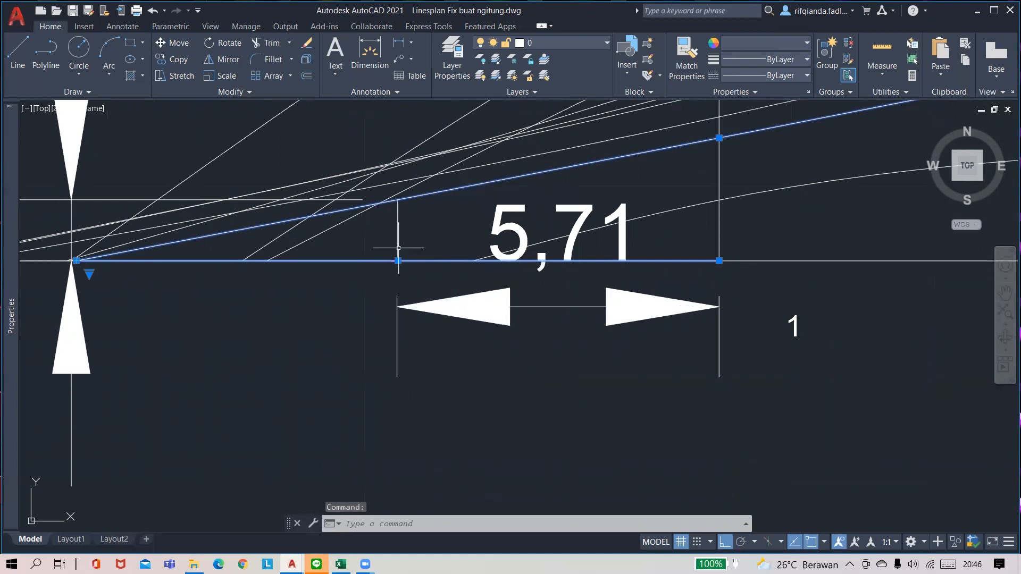
pyautogui.scroll(-2, 680, 185)
pyautogui.moveTo(680, 187)
pyautogui.mouseDown(button='middle')
pyautogui.moveTo(656, 213)
pyautogui.moveTo(836, 201)
pyautogui.mouseUp(button='middle')
pyautogui.scroll(2, 737, 210)
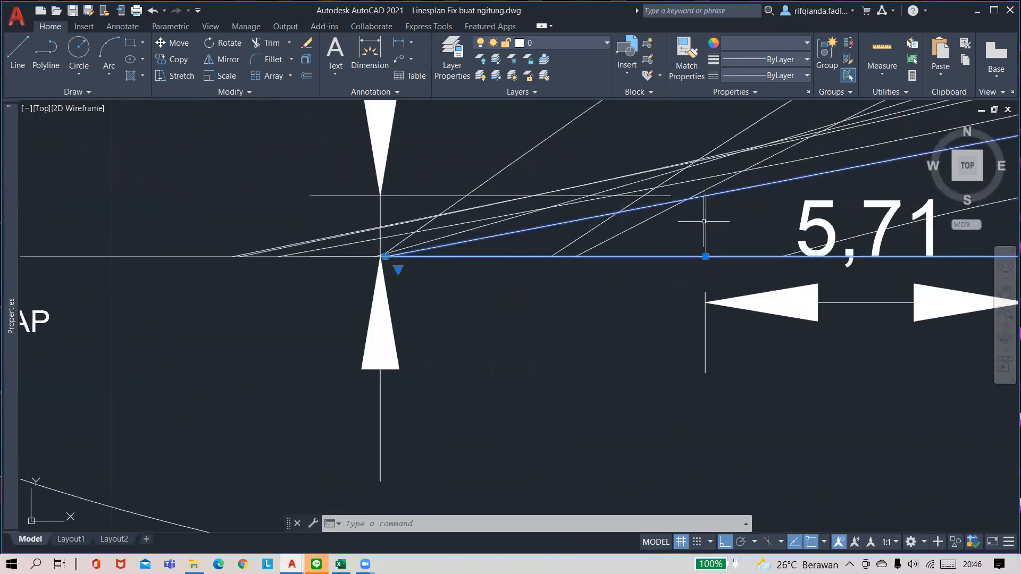
pyautogui.scroll(-3, 491, 222)
pyautogui.moveTo(482, 224); pyautogui.dragTo(419, 291, button='middle')
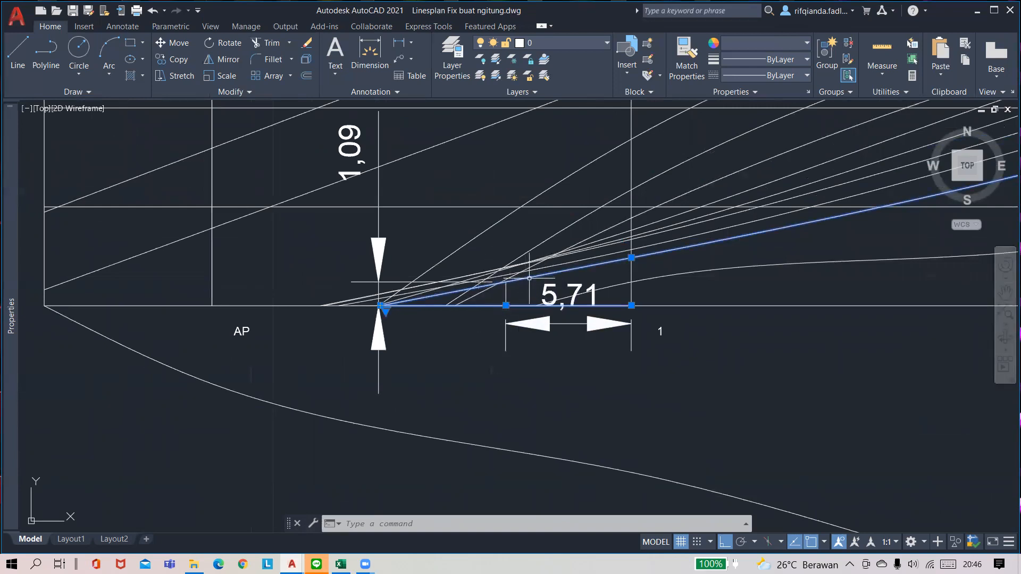
# - Trace the highlighted waterline along the Half Breadth Plan to its forward end and back to the yb dimension
pyautogui.scroll(-6, 715, 297)
pyautogui.moveTo(1013, 294); pyautogui.dragTo(503, 291, button='middle')
pyautogui.scroll(-2, 504, 292)
pyautogui.moveTo(1000, 269); pyautogui.dragTo(563, 281, button='middle')
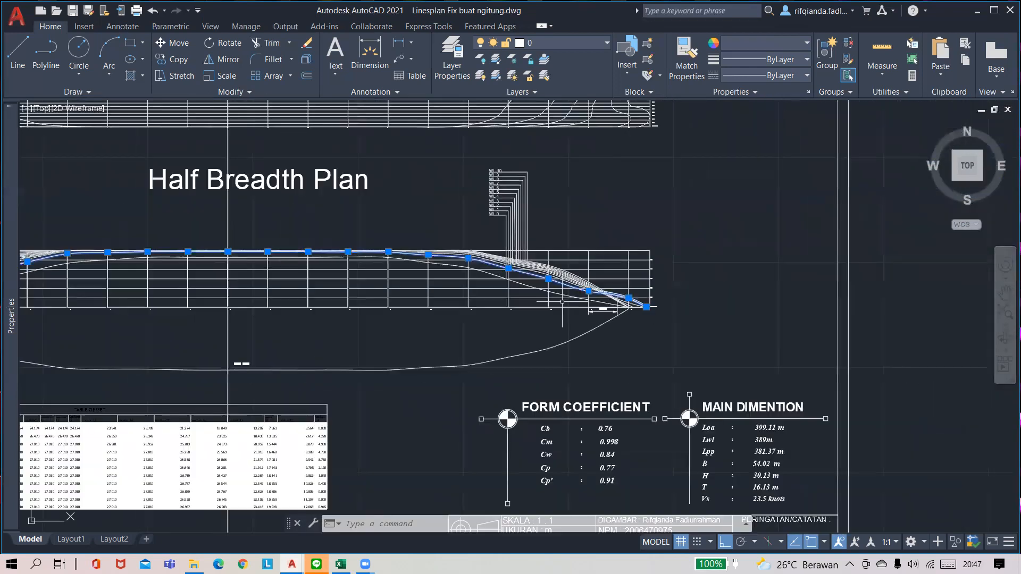
pyautogui.scroll(6, 624, 305)
pyautogui.scroll(-4, 496, 306)
pyautogui.moveTo(495, 307); pyautogui.dragTo(888, 286, button='middle')
pyautogui.moveTo(201, 330); pyautogui.dragTo(731, 324, button='middle')
pyautogui.scroll(-2, 732, 324)
pyautogui.scroll(6, 426, 303)
pyautogui.scroll(4, 432, 288)
pyautogui.moveTo(434, 287); pyautogui.dragTo(638, 358, button='middle')
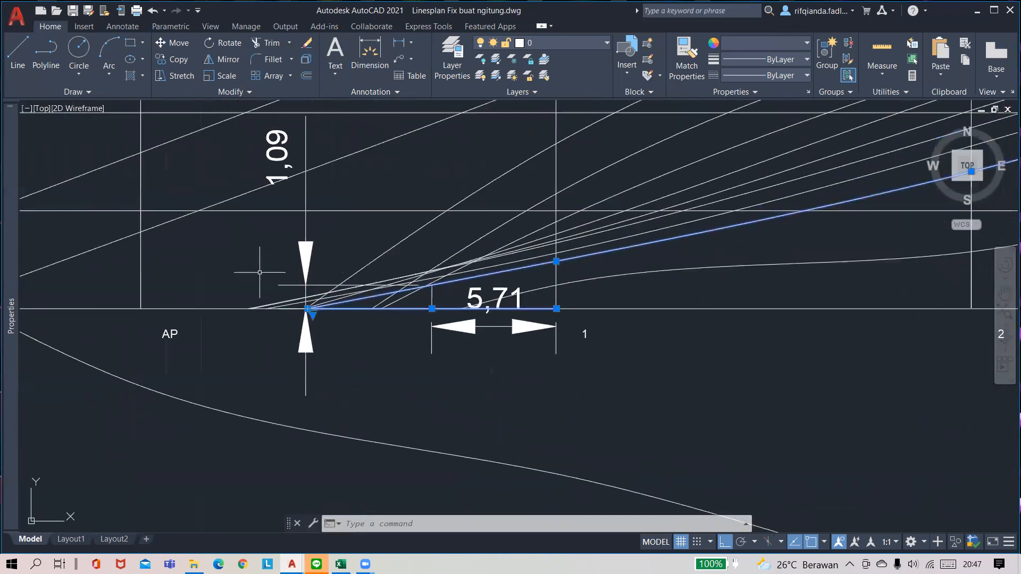
# - Read the yb height dimension, then switch to Excel and select the yb ordinate in cell B19 of the Hydrostatic Curve sheet
pyautogui.scroll(4, 357, 210)
pyautogui.moveTo(168, 118); pyautogui.dragTo(266, 321, button='middle')
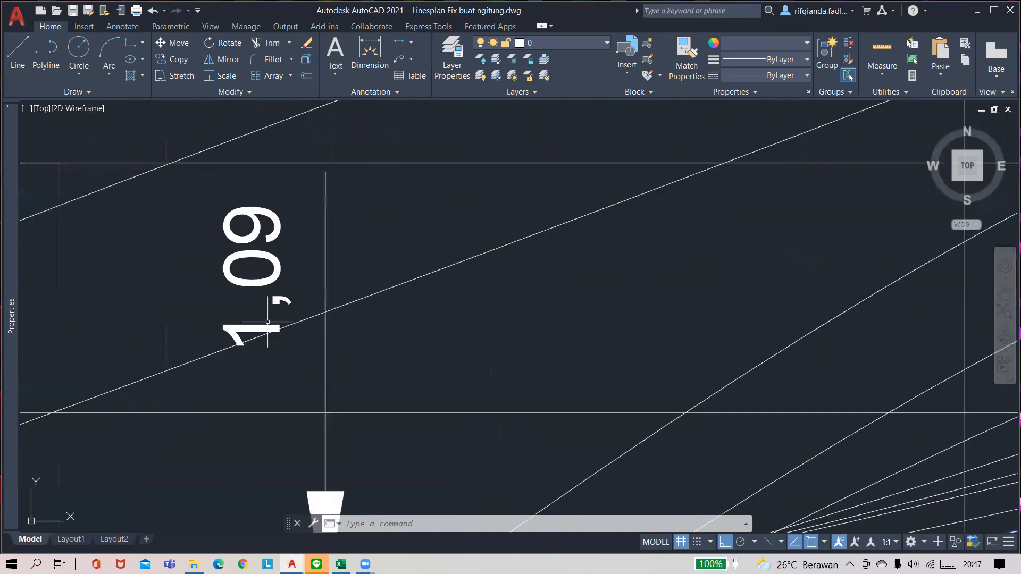
pyautogui.scroll(-4, 228, 279)
pyautogui.hotkey('alt', 'Tab')
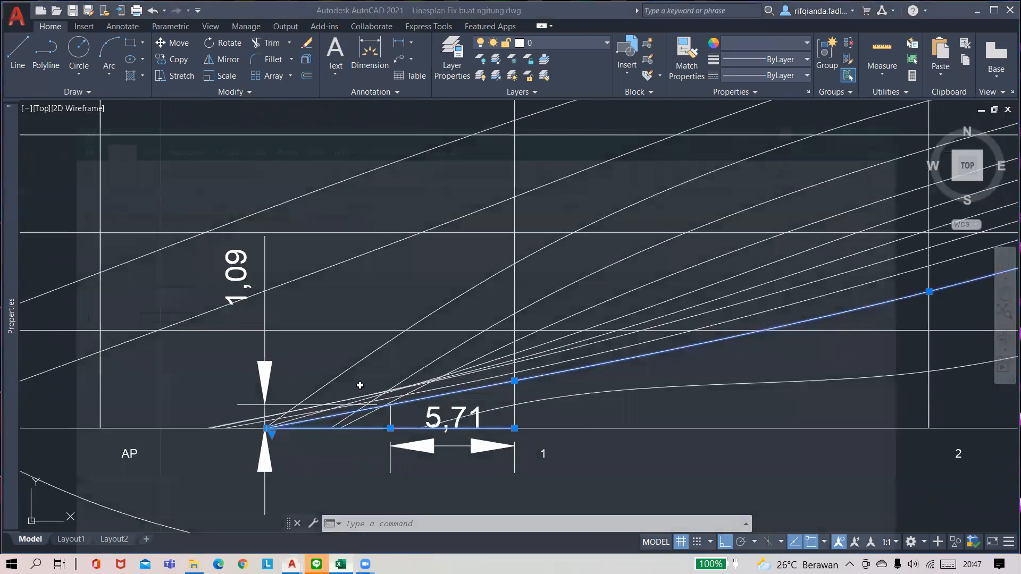
pyautogui.click(123, 304)
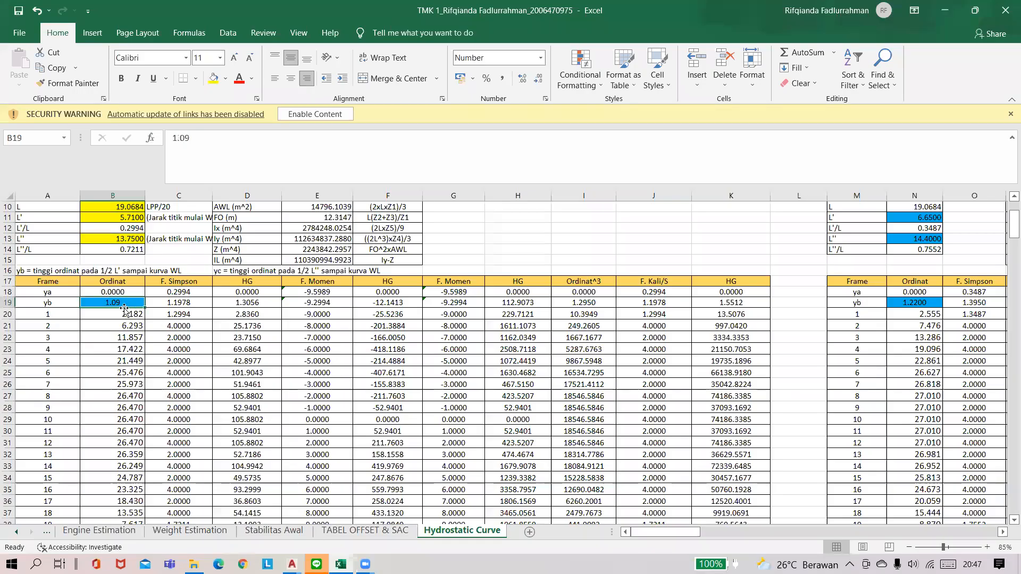
# - Switch to AutoCAD and dimension the yc ordinate line near FP from the waterline to the centreline, placing the dimension line forward of it
pyautogui.scroll(-3, 350, 327)
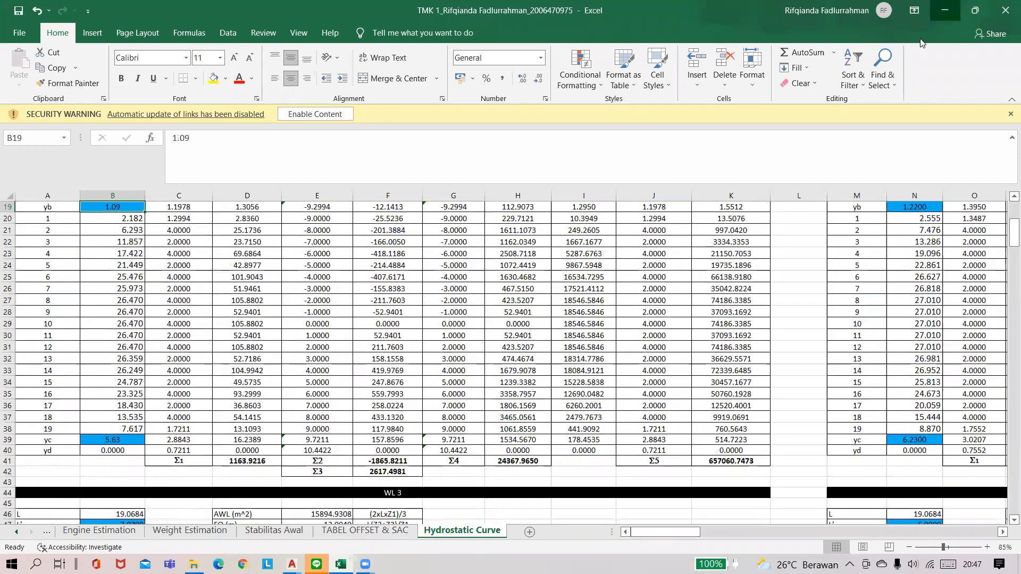
pyautogui.click(945, 10)
pyautogui.scroll(6, 576, 233)
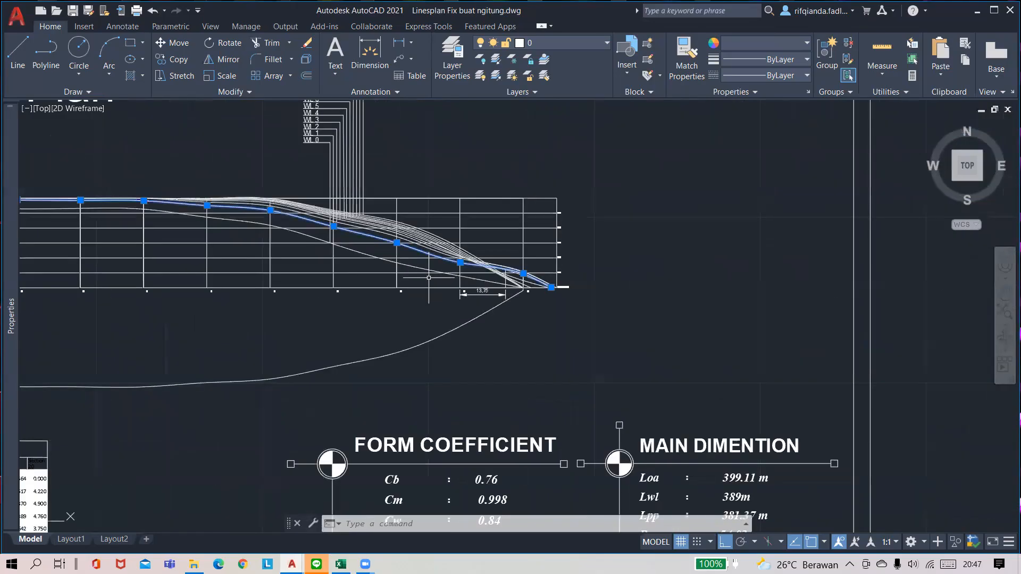
pyautogui.scroll(4, 570, 313)
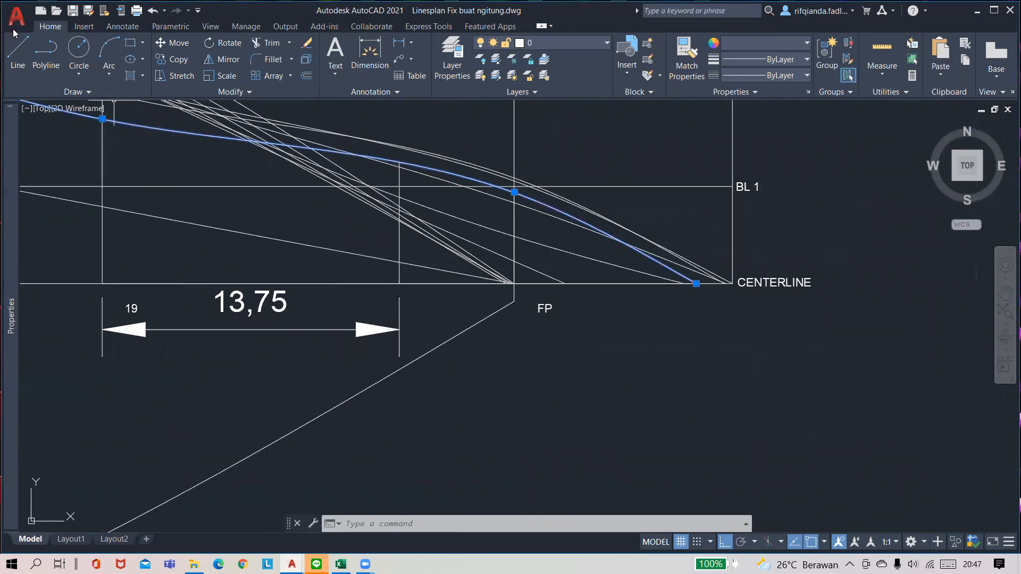
pyautogui.click(386, 63)
pyautogui.scroll(3, 404, 159)
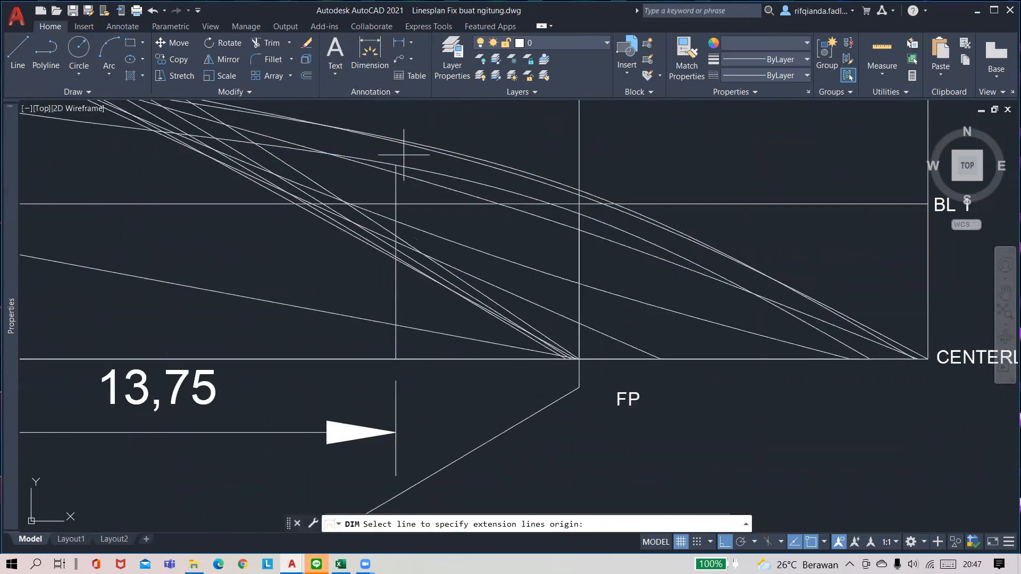
pyautogui.click(391, 169)
pyautogui.scroll(-2, 392, 222)
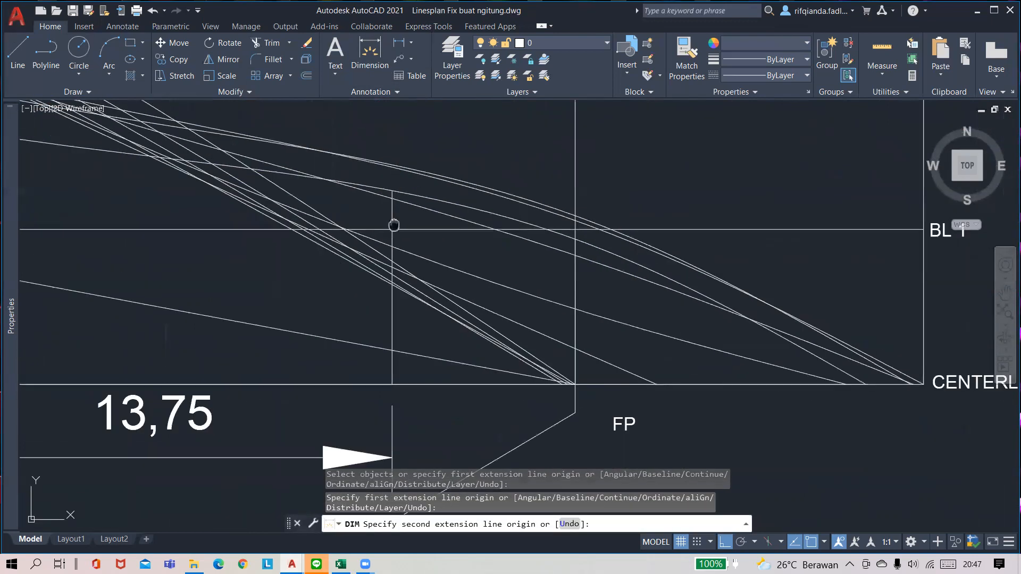
pyautogui.moveTo(392, 223); pyautogui.dragTo(386, 128, button='middle')
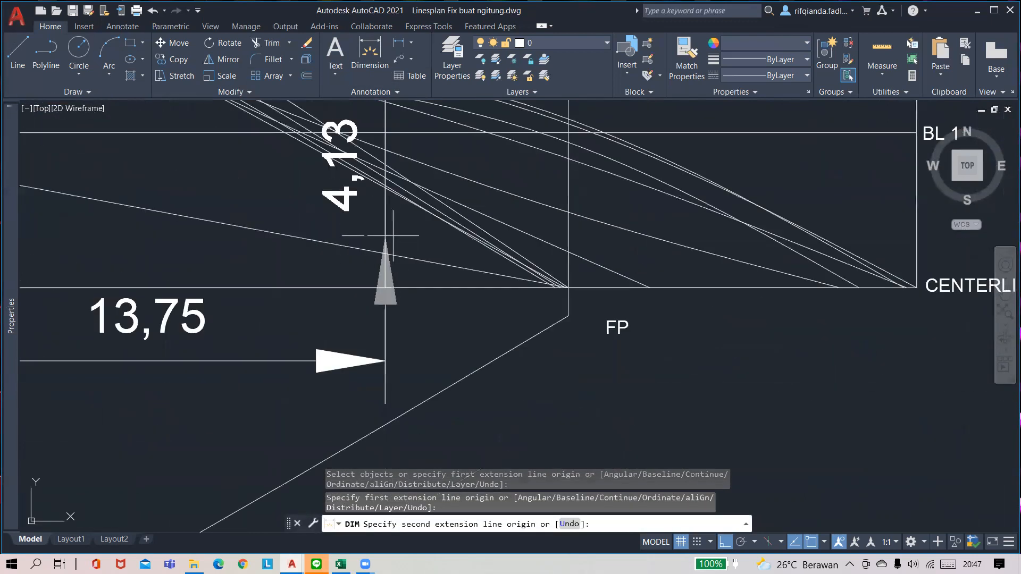
pyautogui.click(386, 280)
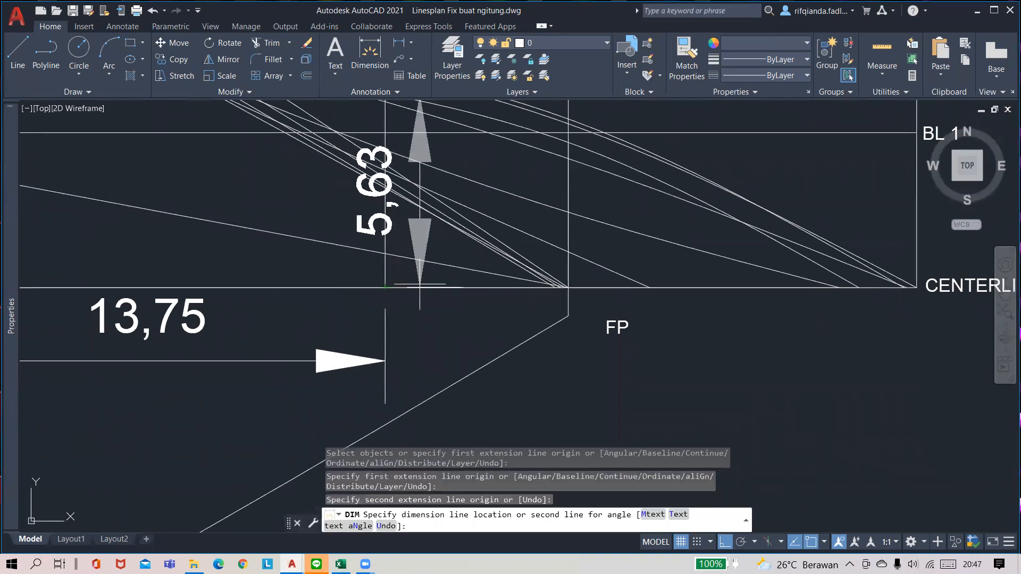
pyautogui.click(459, 295)
pyautogui.scroll(-2, 303, 220)
pyautogui.moveTo(308, 224); pyautogui.dragTo(349, 286, button='middle')
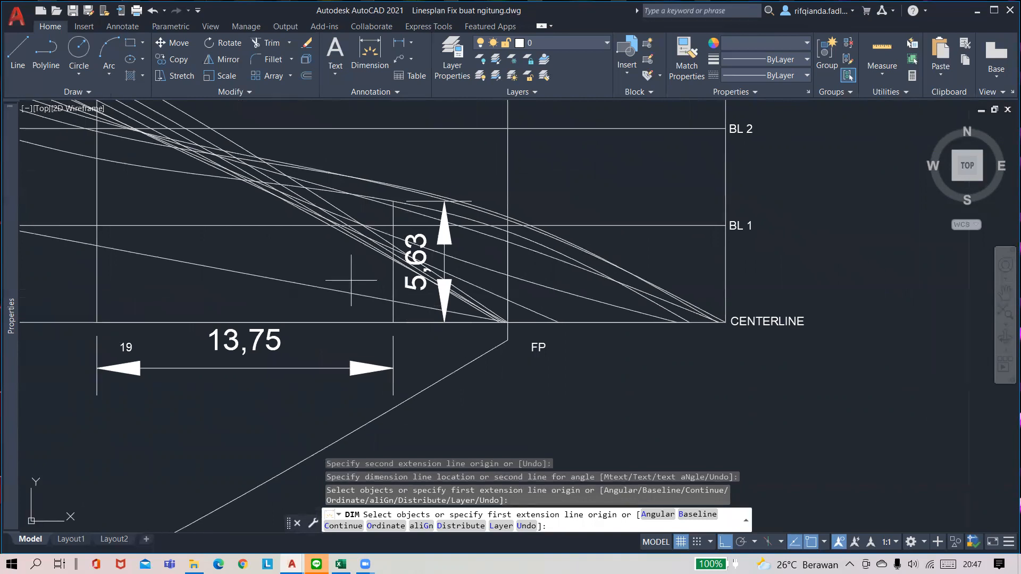
pyautogui.press('Return')
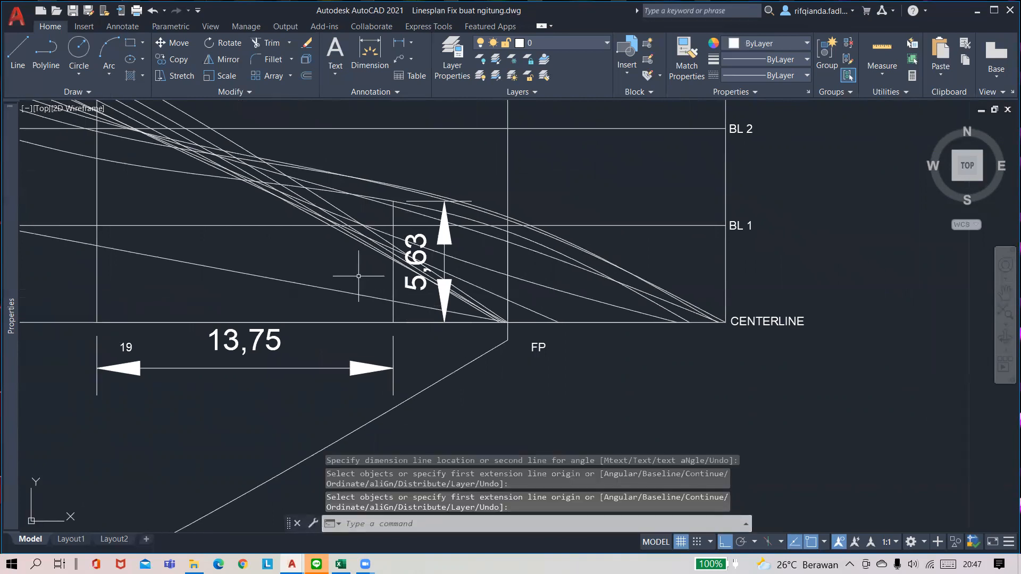
# - Highlight the yc dimension, then switch to Excel and check the yc and yd ordinates in cells B39 and B40
pyautogui.click(445, 258)
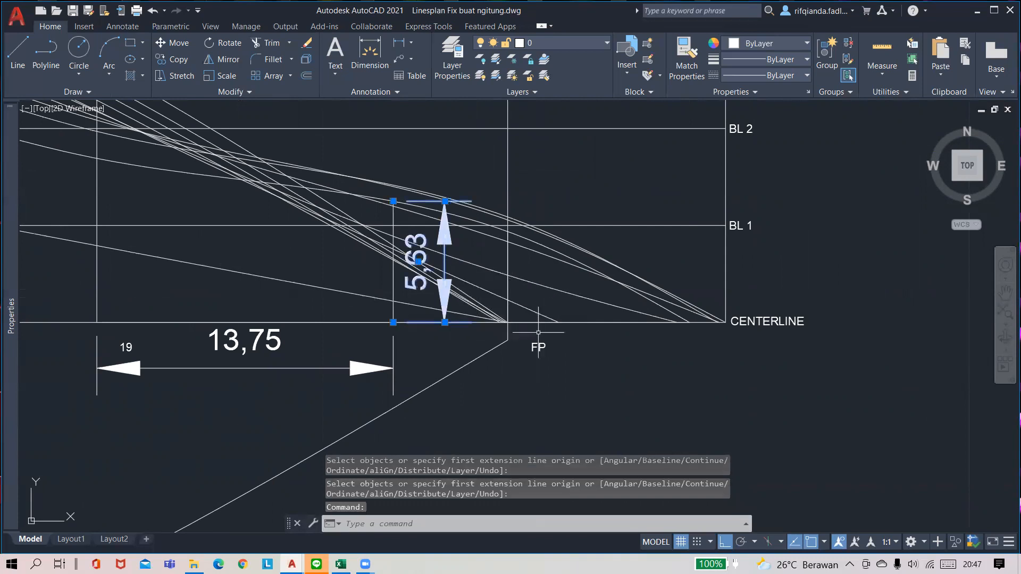
pyautogui.click(341, 564)
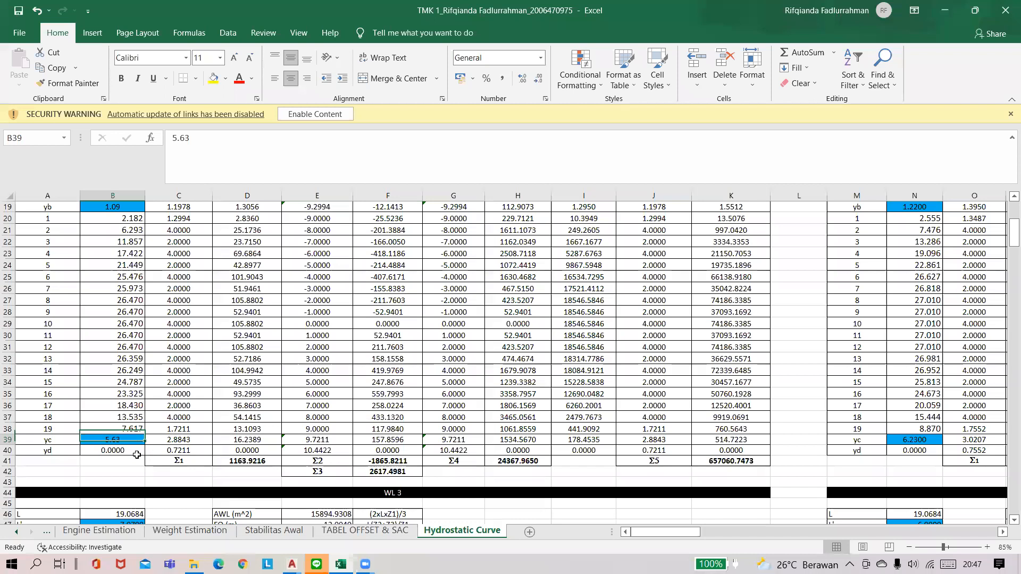
pyautogui.scroll(3, 126, 444)
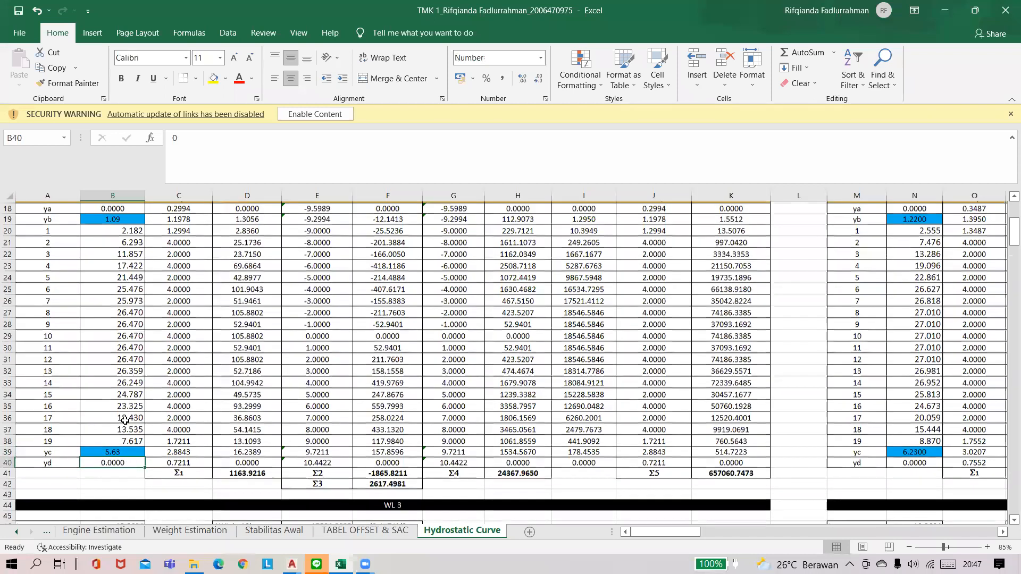
# - Return to AutoCAD, highlight the waterline at the aft end of the Half Breadth Plan, and examine where it meets the centreline
pyautogui.click(954, 5)
pyautogui.scroll(-2, 478, 223)
pyautogui.moveTo(187, 298); pyautogui.dragTo(904, 266, button='middle')
pyautogui.scroll(-7, 266, 266)
pyautogui.moveTo(346, 268); pyautogui.dragTo(744, 269, button='middle')
pyautogui.scroll(9, 101, 258)
pyautogui.press('Escape')
pyautogui.scroll(4, 393, 205)
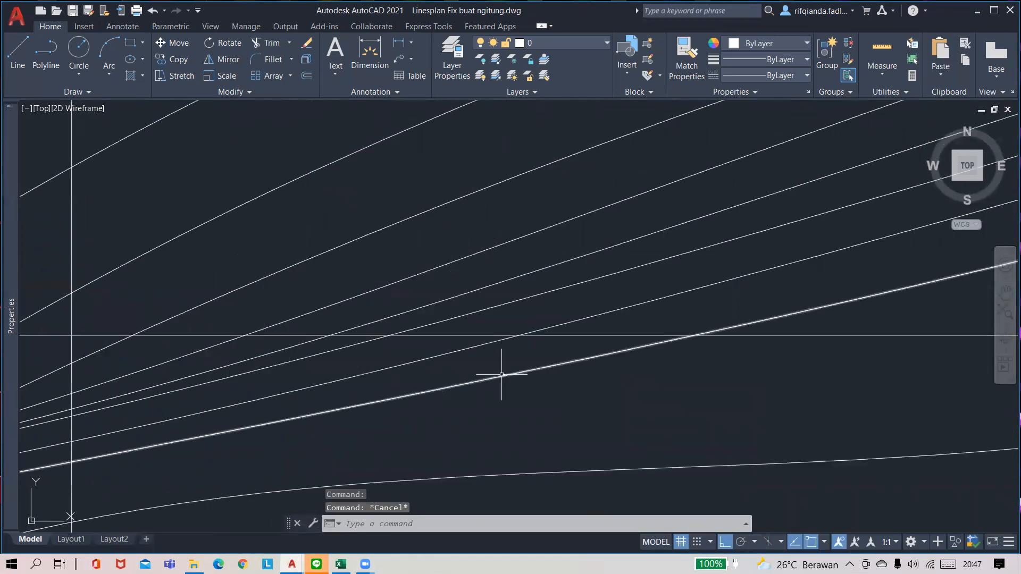
pyautogui.click(501, 374)
pyautogui.scroll(-4, 348, 404)
pyautogui.moveTo(341, 406); pyautogui.dragTo(691, 212, button='middle')
pyautogui.scroll(8, 342, 284)
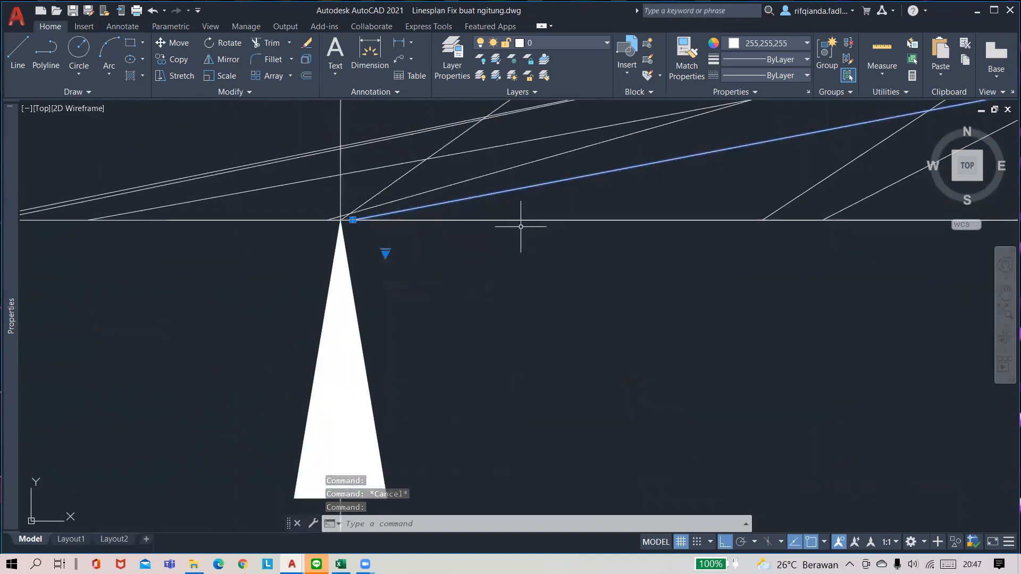
pyautogui.scroll(-6, 496, 228)
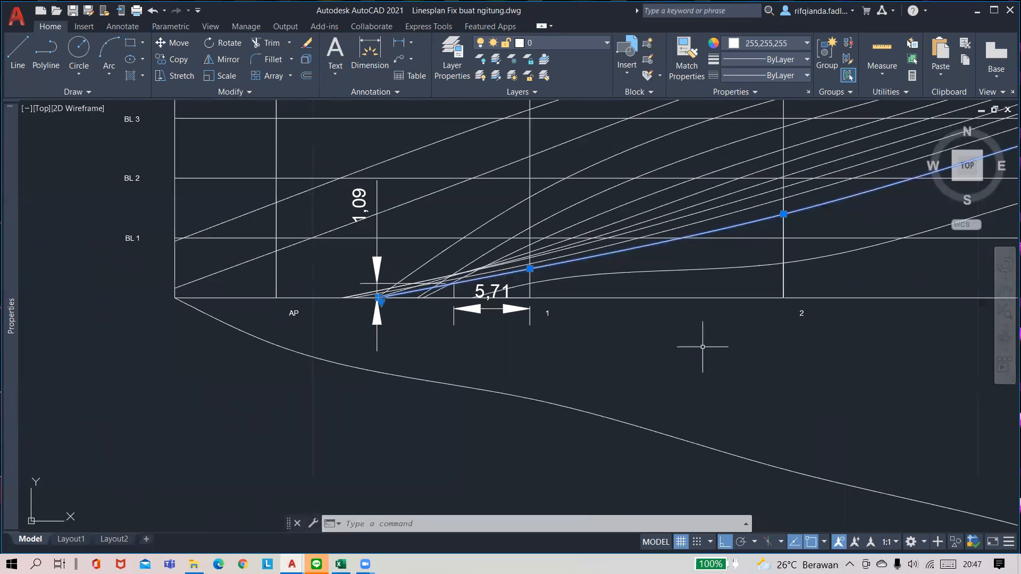
pyautogui.scroll(-3, 703, 347)
pyautogui.moveTo(656, 358)
pyautogui.mouseDown(button='middle')
pyautogui.moveTo(429, 401)
pyautogui.moveTo(329, 405)
pyautogui.mouseUp(button='middle')
pyautogui.press('Escape')
# - Highlight the L' and yb dimensions near section 1 and examine them against the waterlines
pyautogui.click(297, 390)
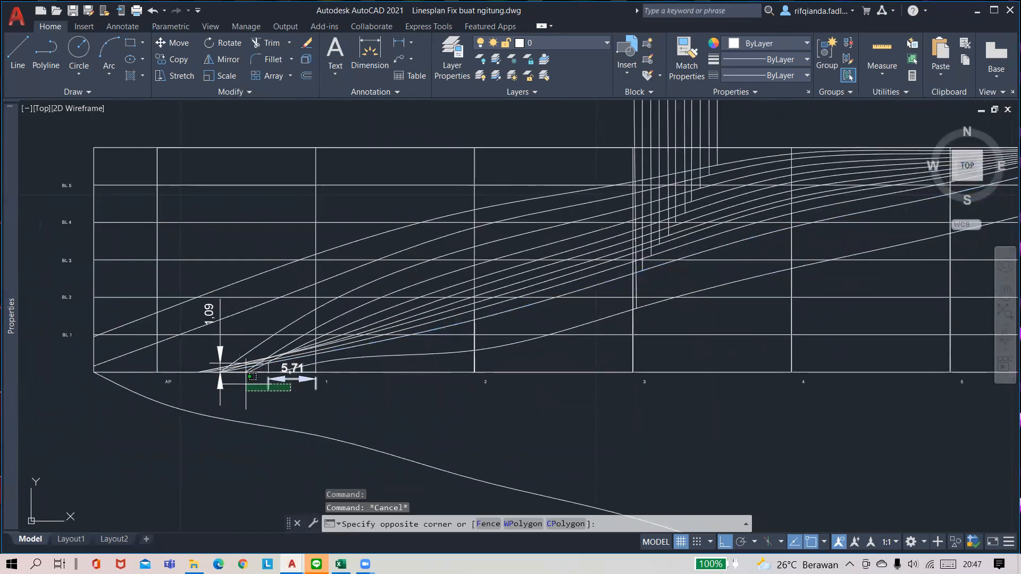
pyautogui.click(251, 384)
pyautogui.scroll(4, 255, 384)
pyautogui.click(257, 363)
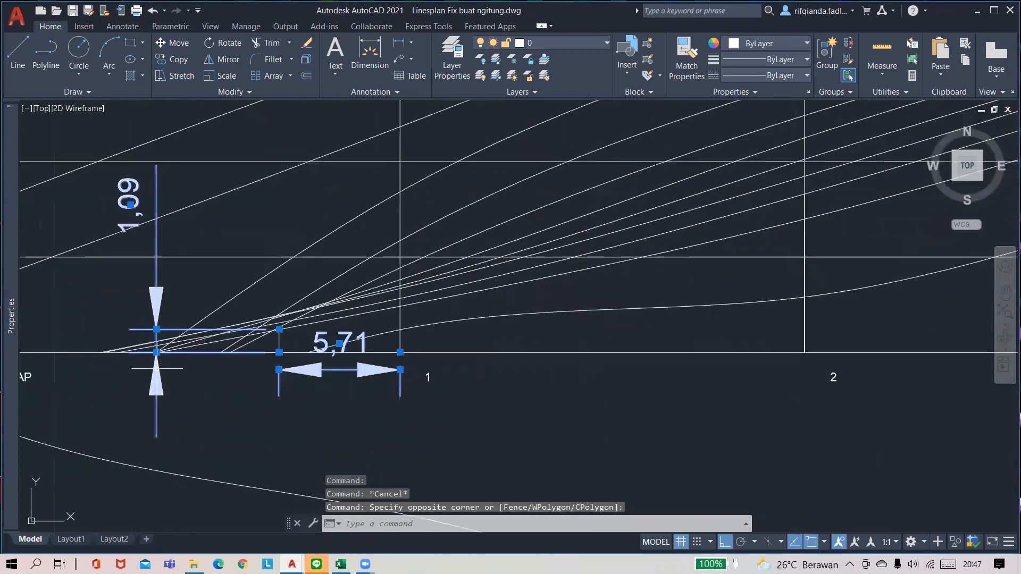
pyautogui.scroll(-5, 356, 372)
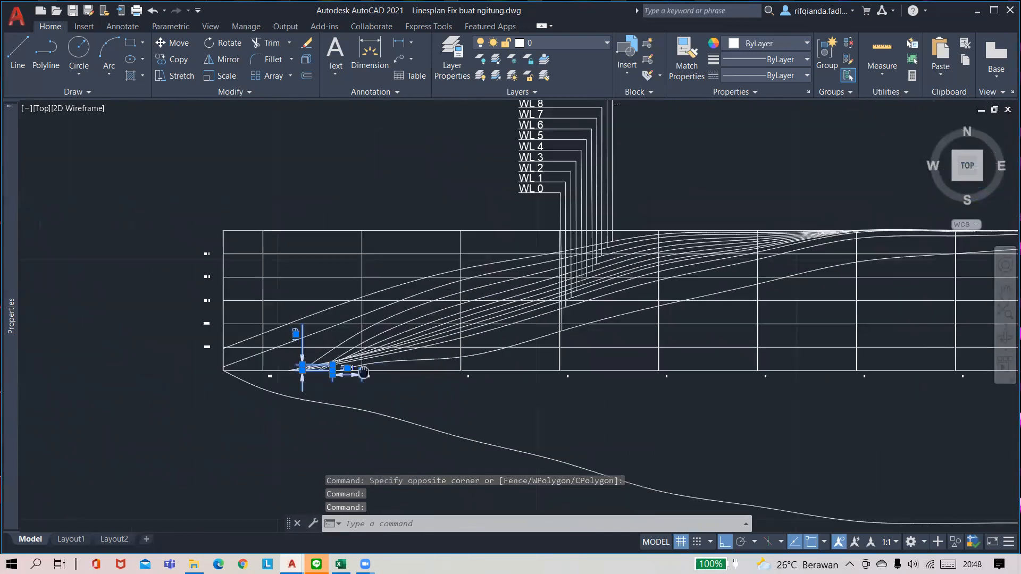
pyautogui.scroll(-2, 363, 372)
pyautogui.scroll(6, 270, 378)
pyautogui.scroll(-4, 481, 383)
pyautogui.scroll(-2, 490, 379)
# - Examine the forward end of the Half Breadth Plan, highlighting the yc ordinate line between the L'' and yc dimensions
pyautogui.moveTo(532, 384); pyautogui.dragTo(149, 296, button='middle')
pyautogui.scroll(-2, 148, 297)
pyautogui.moveTo(839, 293); pyautogui.dragTo(761, 315, button='middle')
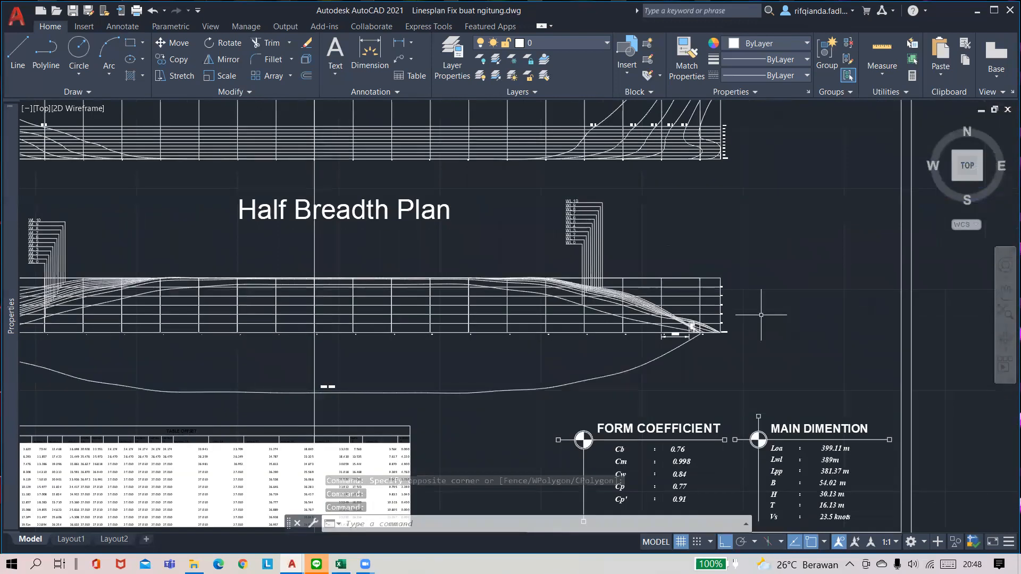
pyautogui.scroll(10, 724, 322)
pyautogui.scroll(-1, 567, 319)
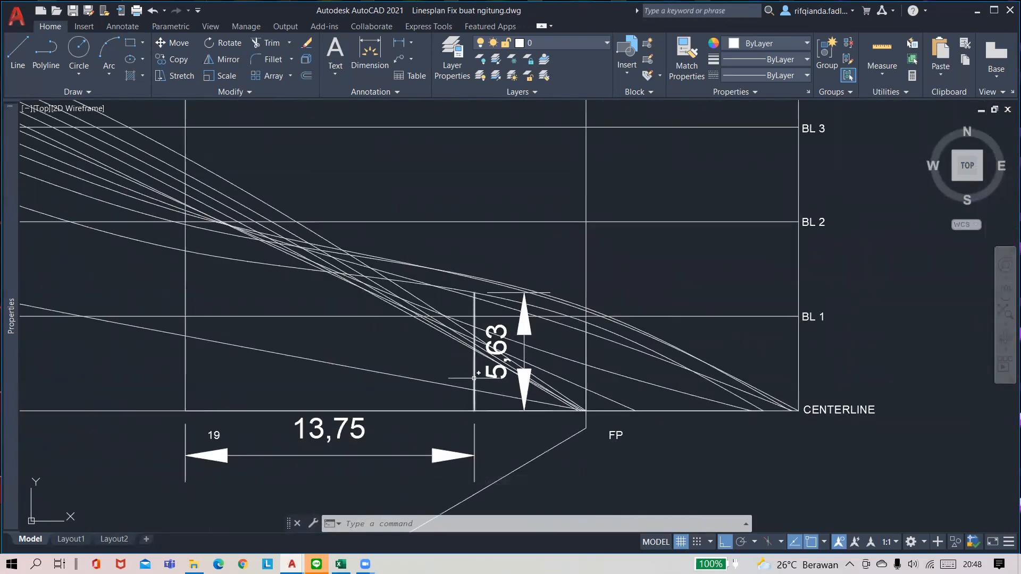
pyautogui.click(474, 378)
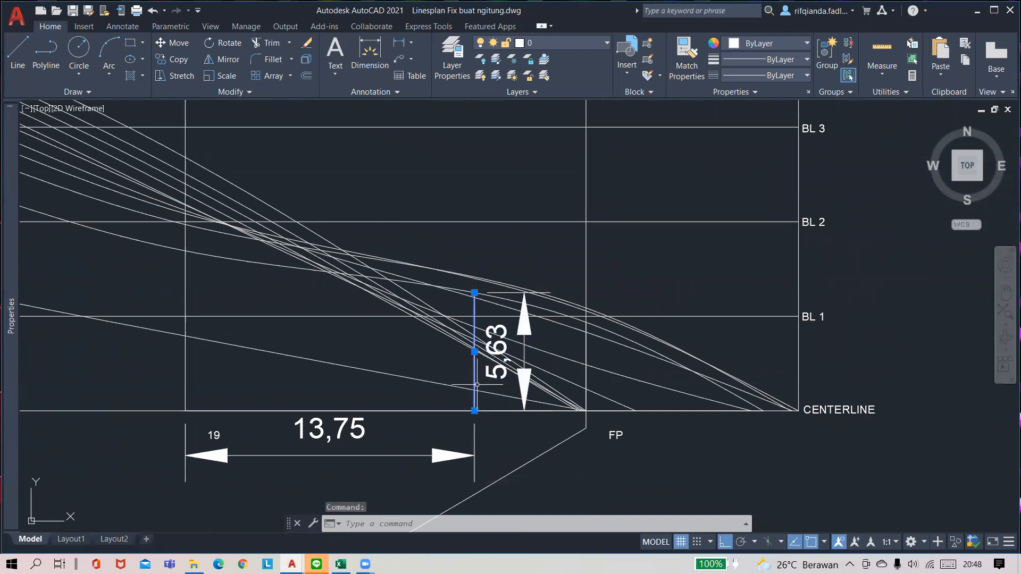
pyautogui.press('Escape')
pyautogui.scroll(-7, 477, 384)
pyautogui.scroll(3, 569, 364)
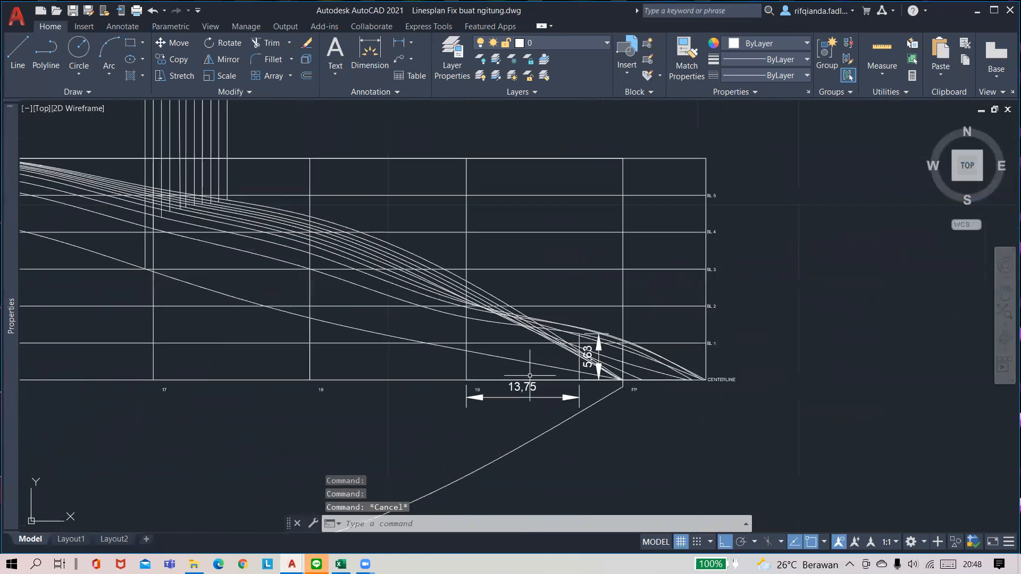
pyautogui.scroll(4, 530, 376)
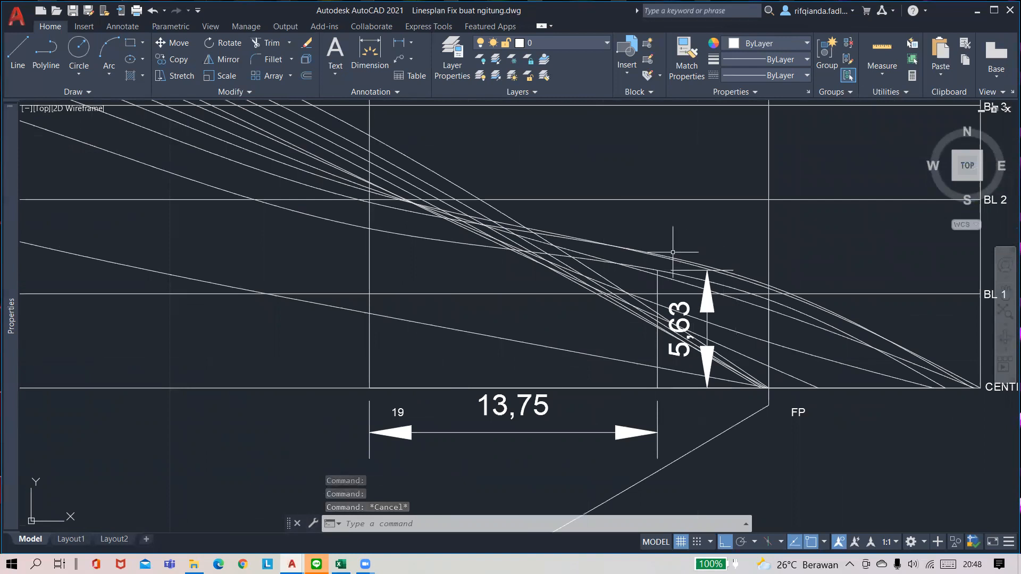
pyautogui.scroll(-6, 411, 313)
pyautogui.moveTo(413, 314); pyautogui.dragTo(512, 322, button='middle')
# - Switch to Excel and look through the WL 1 to WL 4 tables and those below on the Hydrostatic Curve sheet
pyautogui.click(341, 564)
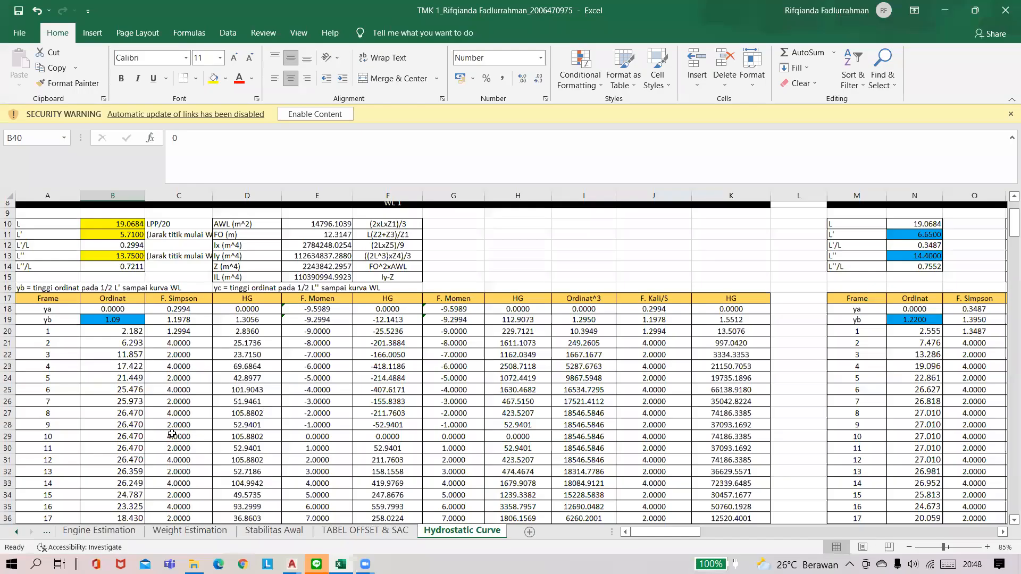
pyautogui.scroll(-1, 333, 474)
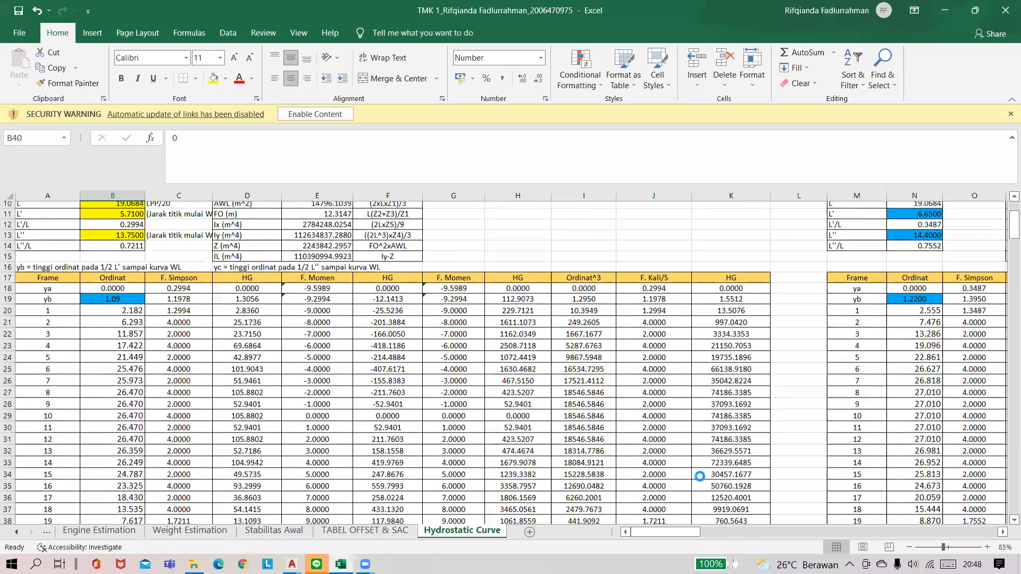
pyautogui.keyDown('ctrl'); pyautogui.scroll(-1, 700, 476); pyautogui.keyUp('ctrl')
pyautogui.keyDown('ctrl'); pyautogui.scroll(-1, 685, 538); pyautogui.keyUp('ctrl')
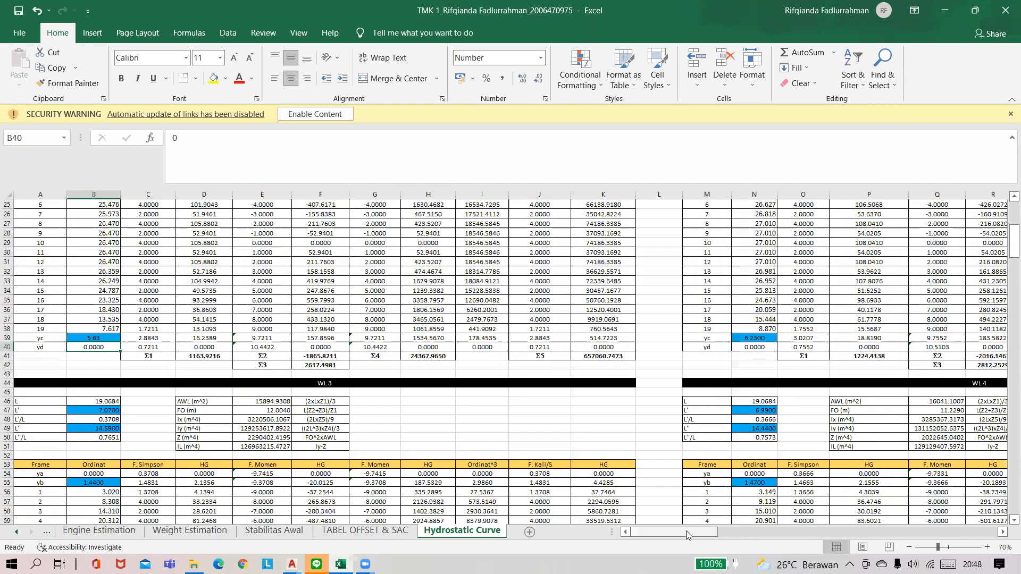
pyautogui.moveTo(715, 527); pyautogui.dragTo(740, 526)
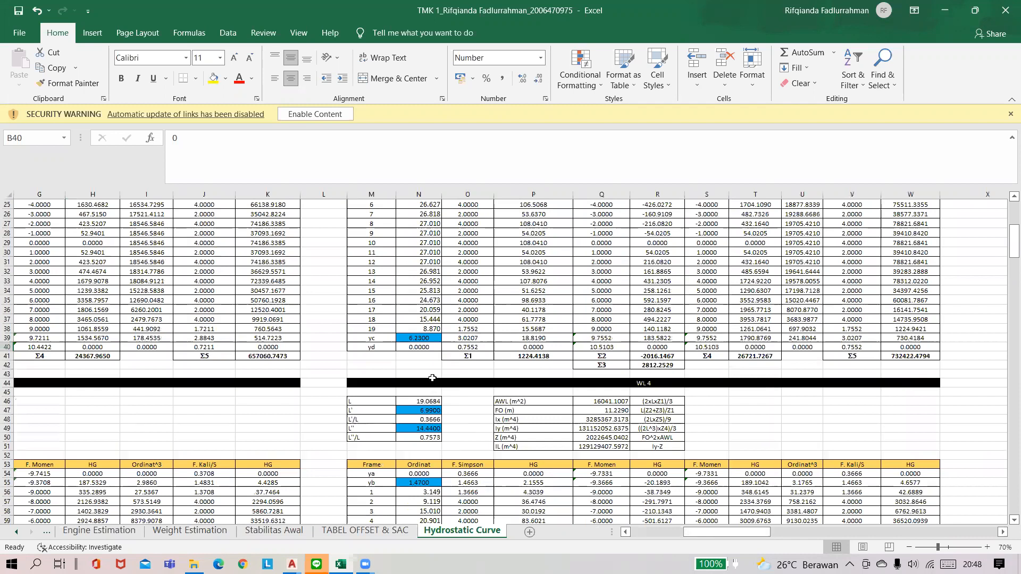
pyautogui.scroll(-15, 432, 378)
pyautogui.scroll(12, 567, 444)
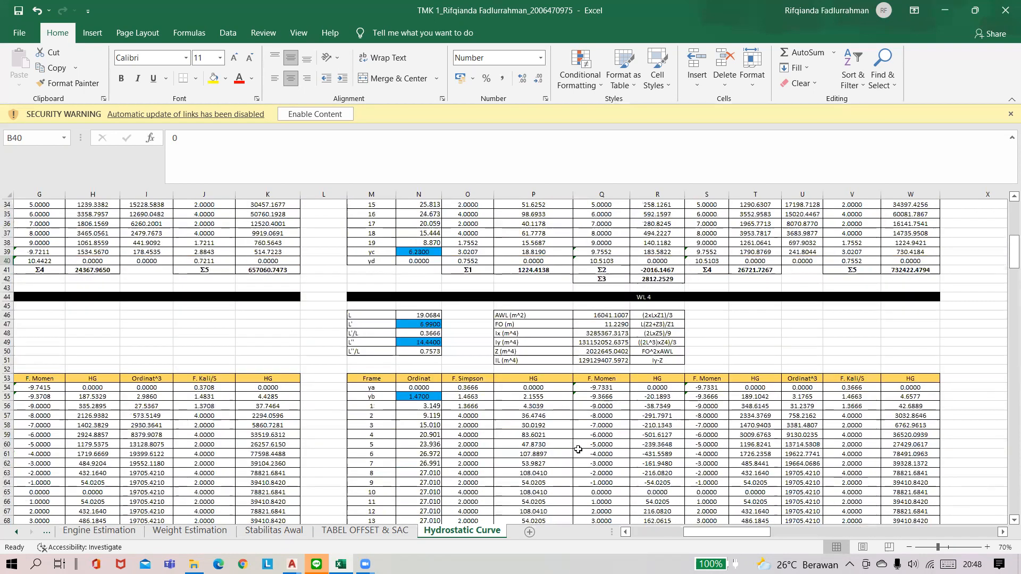
pyautogui.scroll(9, 720, 522)
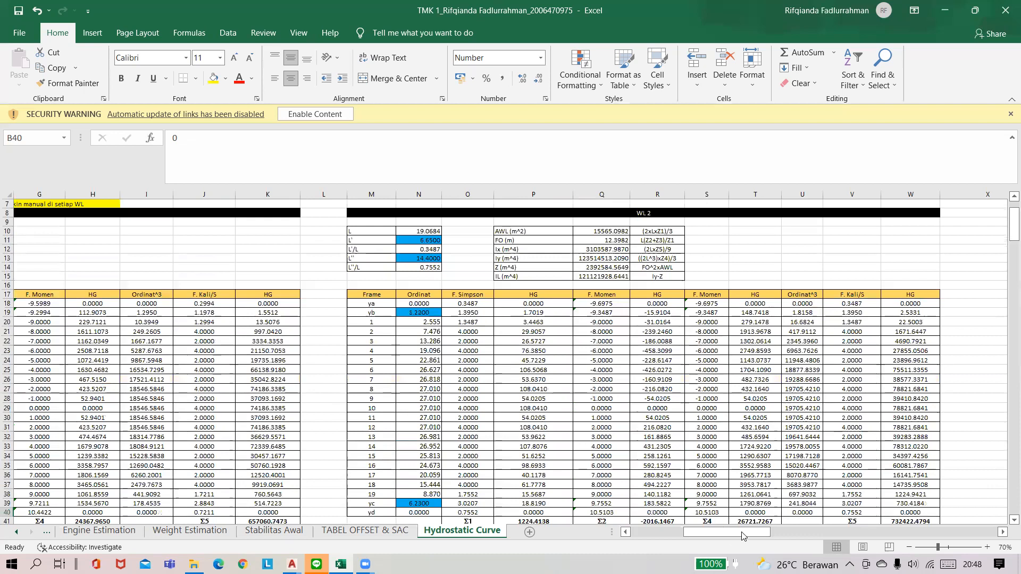
pyautogui.moveTo(743, 536); pyautogui.dragTo(708, 535)
pyautogui.moveTo(600, 535); pyautogui.dragTo(88, 411)
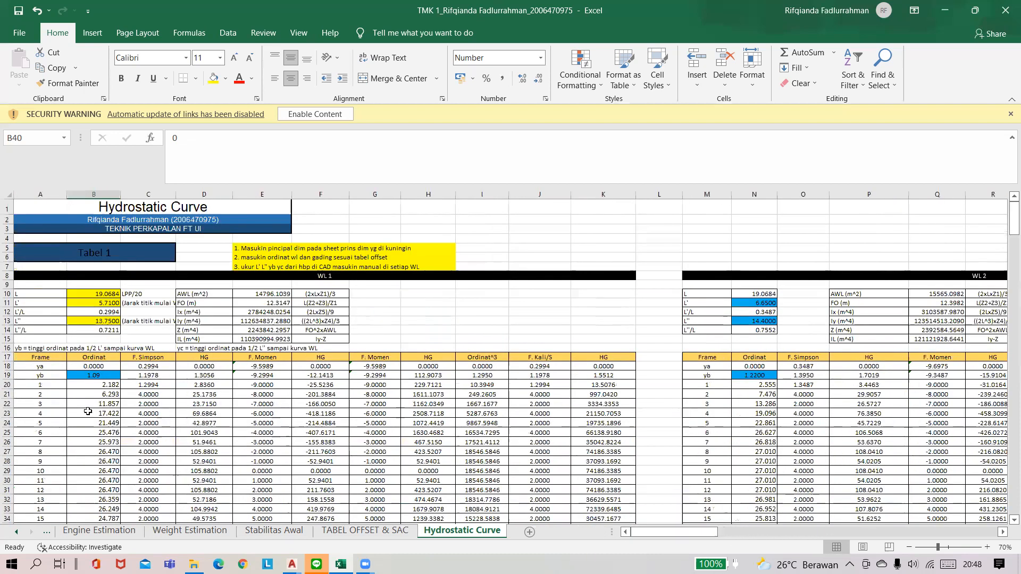
# - Examine the Frame and Ordinat columns of the WL 1 table, selecting the frame 1 ordinate and the frame 1 and 2 cells
pyautogui.keyDown('ctrl'); pyautogui.scroll(3, 88, 411); pyautogui.keyUp('ctrl')
pyautogui.moveTo(705, 534); pyautogui.dragTo(132, 318)
pyautogui.click(140, 313)
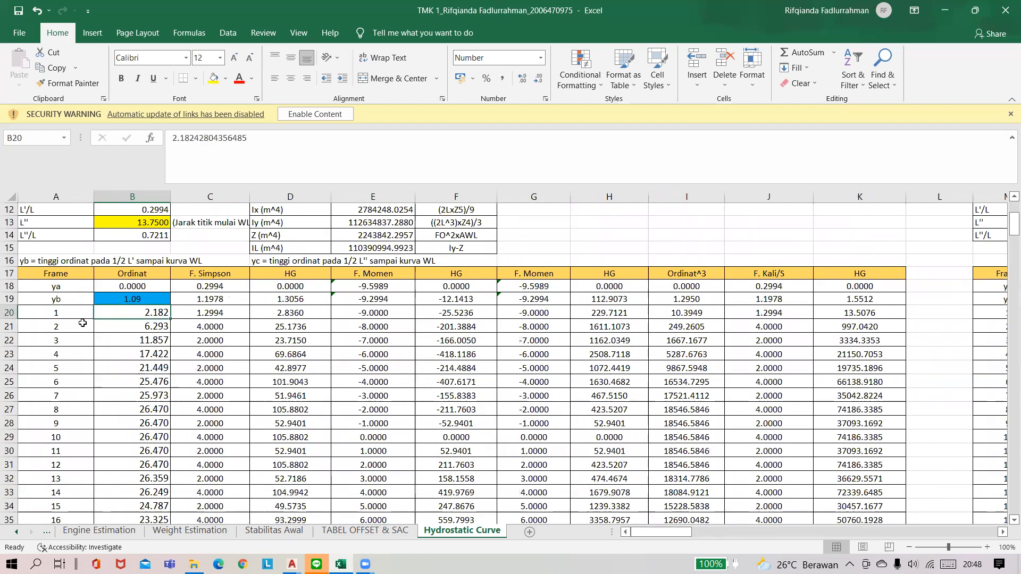
pyautogui.click(56, 313)
pyautogui.click(81, 326)
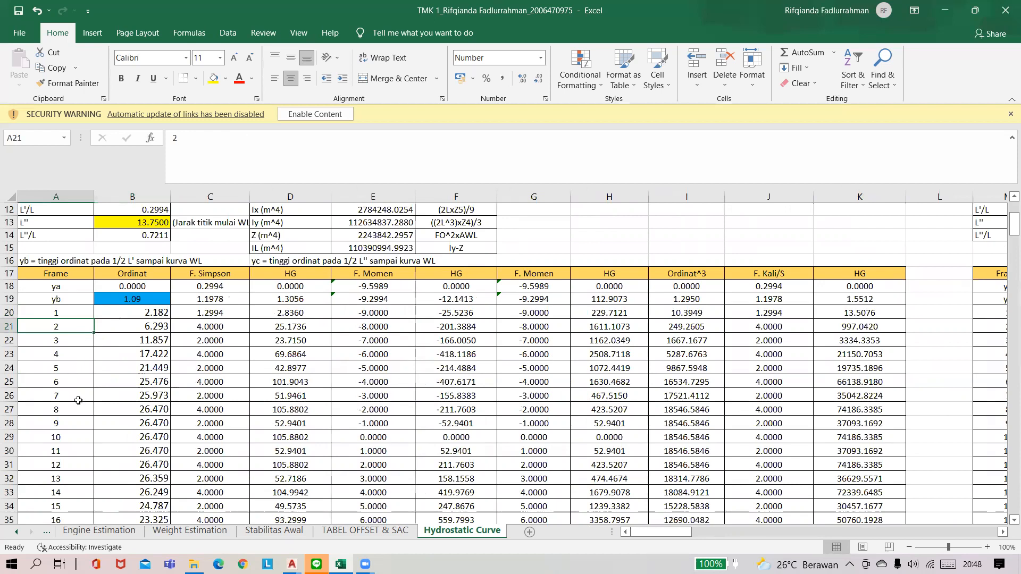
pyautogui.scroll(-1, 78, 400)
pyautogui.scroll(-2, 87, 459)
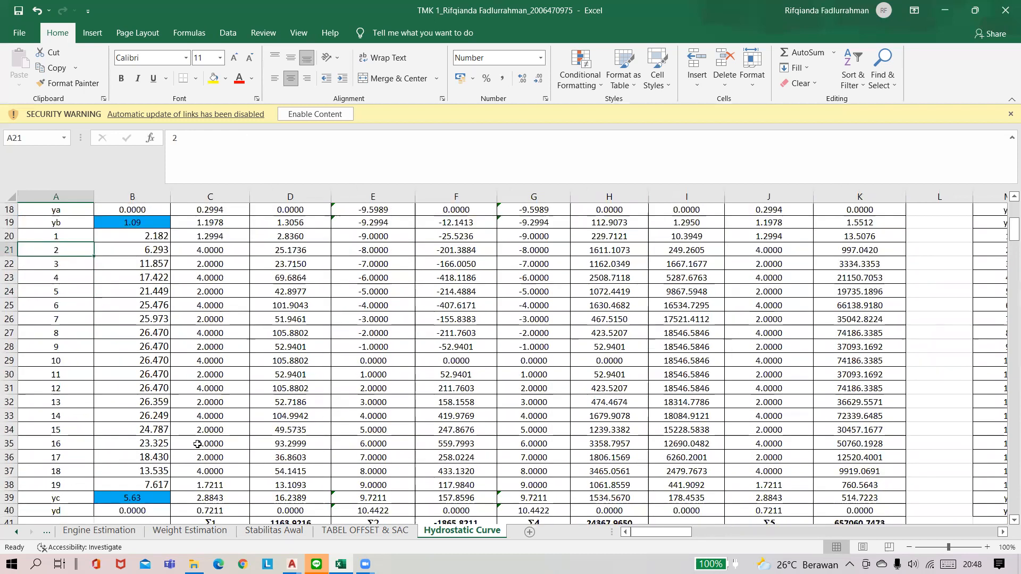
# - Open the TABEL OFFSET & SAC sheet and examine the waterline ordinates per section in TABLE OFFSET
pyautogui.click(365, 537)
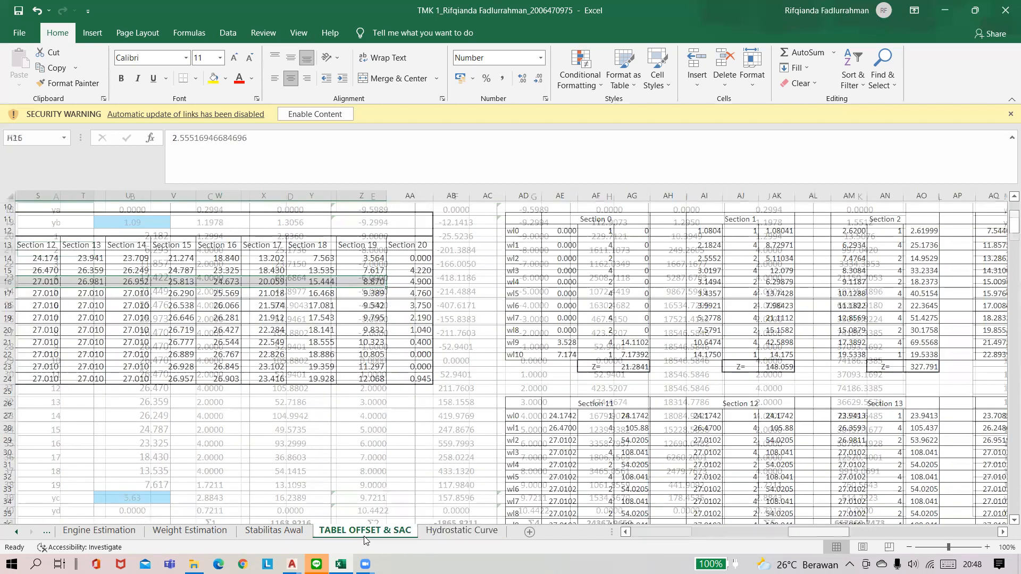
pyautogui.moveTo(751, 531); pyautogui.dragTo(675, 531)
pyautogui.click(532, 451)
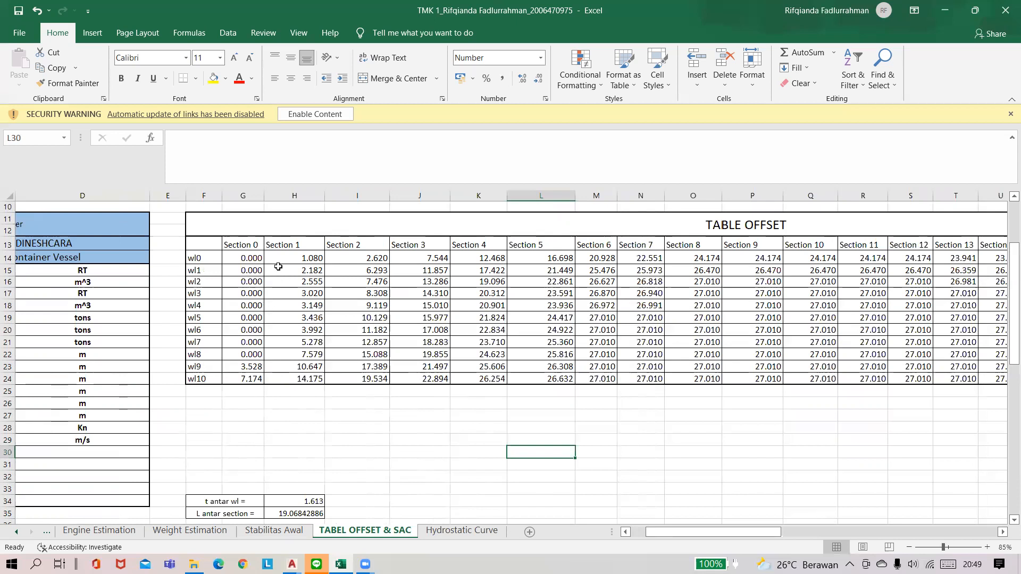
# - Copy the wl1 ordinates for Section 1 through Section 19 from TABLE OFFSET
pyautogui.click(279, 272)
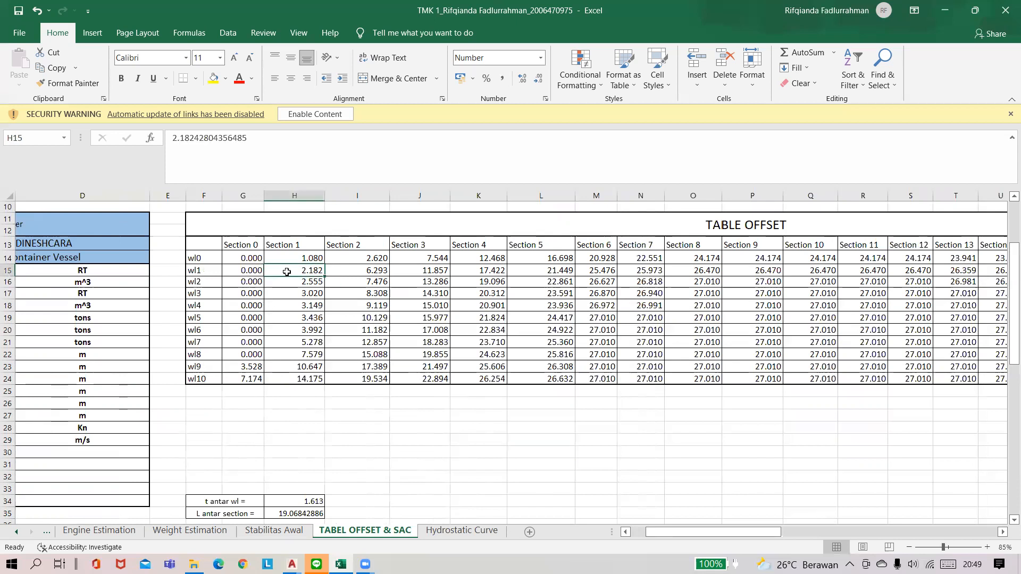
pyautogui.moveTo(297, 272); pyautogui.dragTo(914, 272)
pyautogui.hotkey('ctrl', 'c')
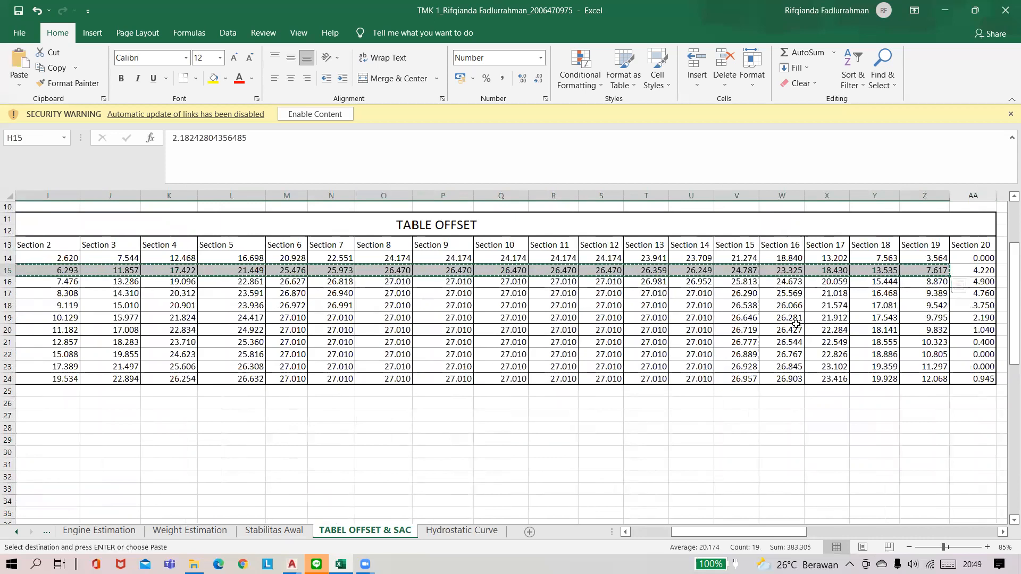
# - Paste the copied ordinates transposed into the WL 1 table's Ordinat column on the Hydrostatic Curve sheet, starting at frame 1
pyautogui.click(461, 531)
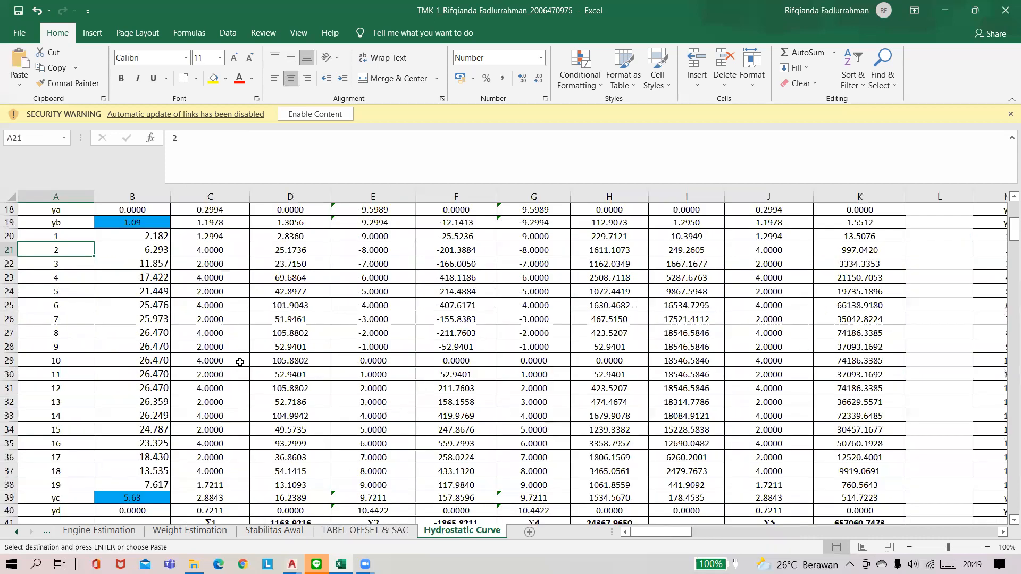
pyautogui.scroll(1, 147, 280)
pyautogui.click(148, 275)
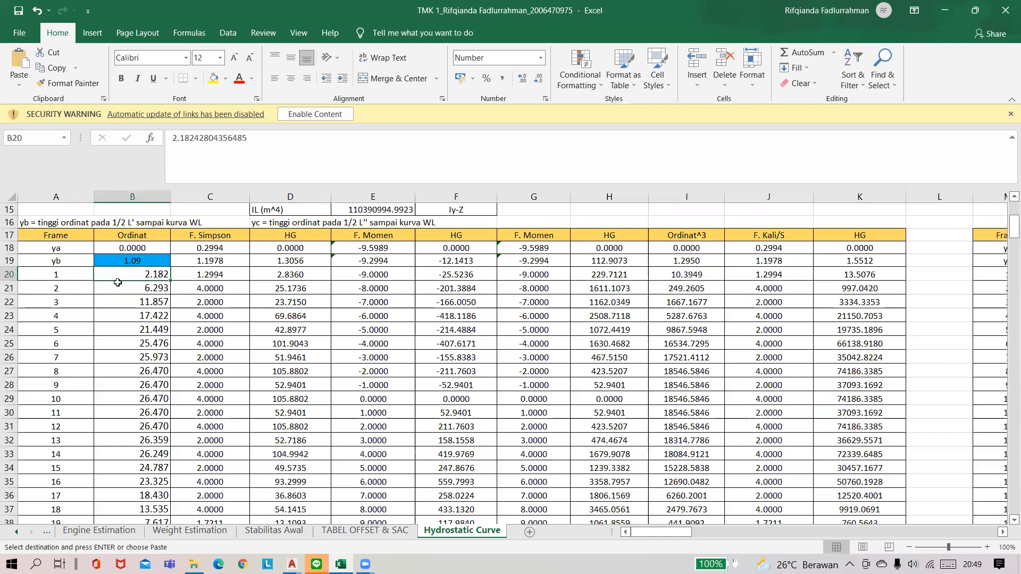
pyautogui.rightClick(133, 276)
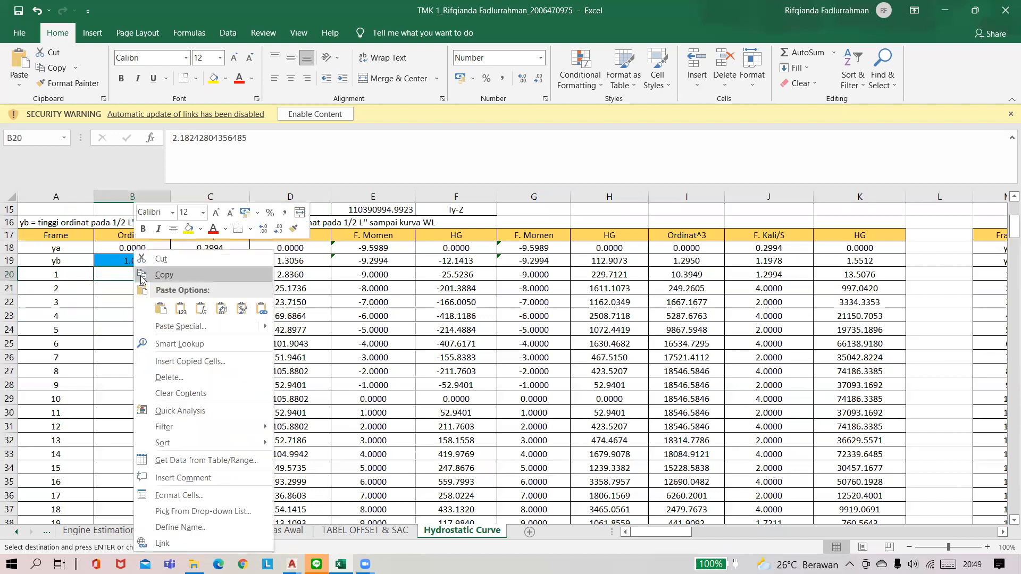
pyautogui.click(222, 309)
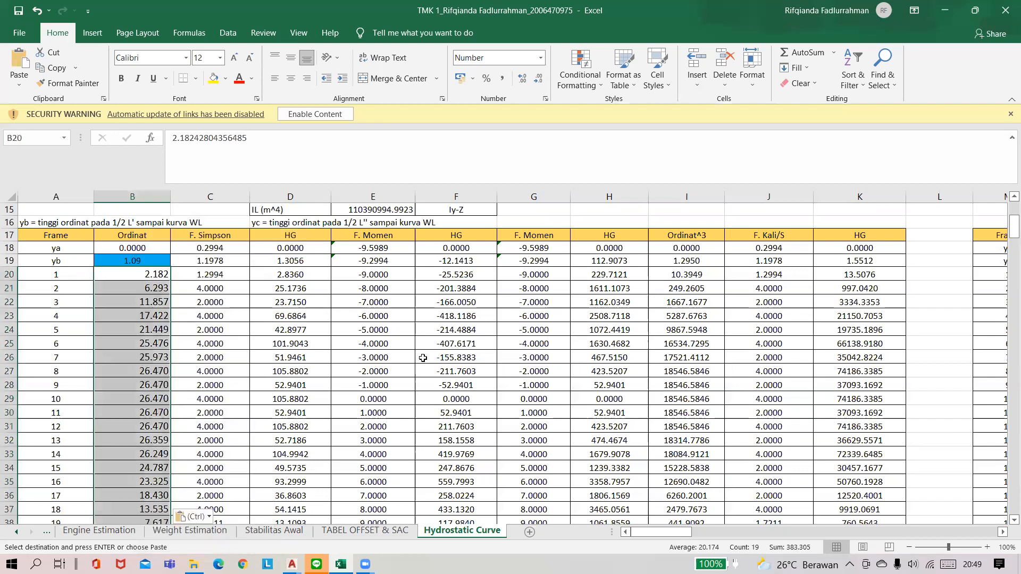
pyautogui.click(920, 273)
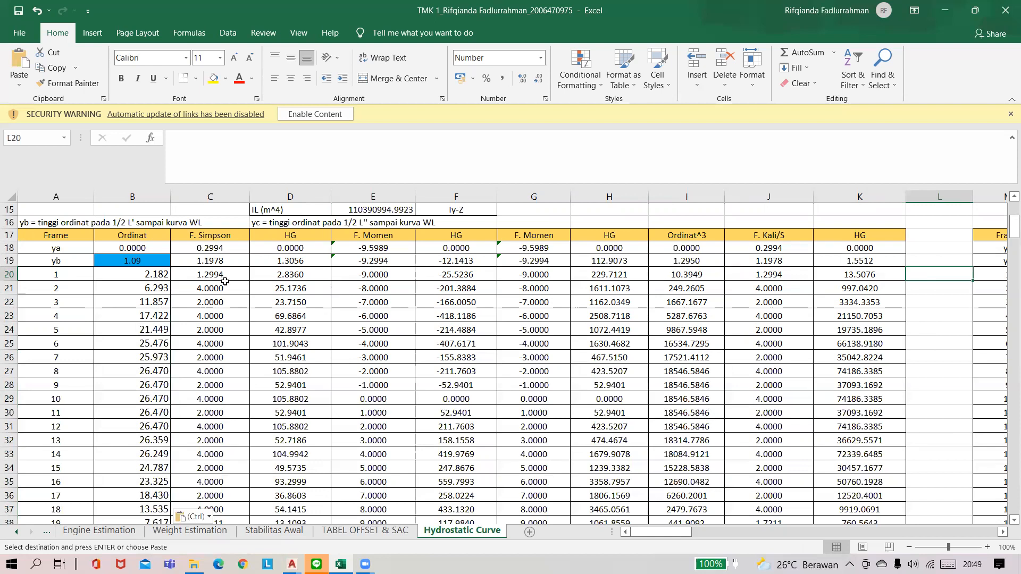
# - Look over the WL 1 table from its frame rows down to the Σ totals
pyautogui.scroll(-2, 201, 271)
pyautogui.scroll(1, 201, 272)
pyautogui.scroll(-3, 191, 425)
pyautogui.click(939, 334)
pyautogui.scroll(5, 473, 322)
pyautogui.moveTo(657, 536)
pyautogui.mouseDown()
pyautogui.moveTo(729, 534)
pyautogui.moveTo(762, 546)
pyautogui.moveTo(893, 536)
pyautogui.moveTo(638, 534)
pyautogui.mouseUp()
pyautogui.scroll(1, 633, 484)
pyautogui.scroll(-6, 571, 464)
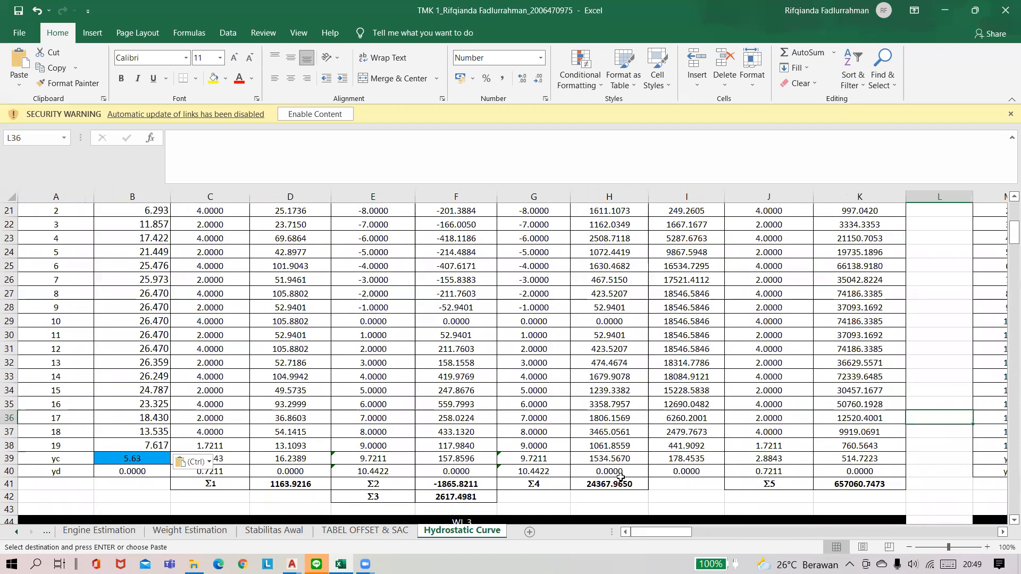
# - Find the WL 10 table on the Hydrostatic Curve sheet and examine its L' and L'' cells
pyautogui.scroll(-5, 622, 442)
pyautogui.keyDown('ctrl'); pyautogui.scroll(-3, 624, 442); pyautogui.keyUp('ctrl')
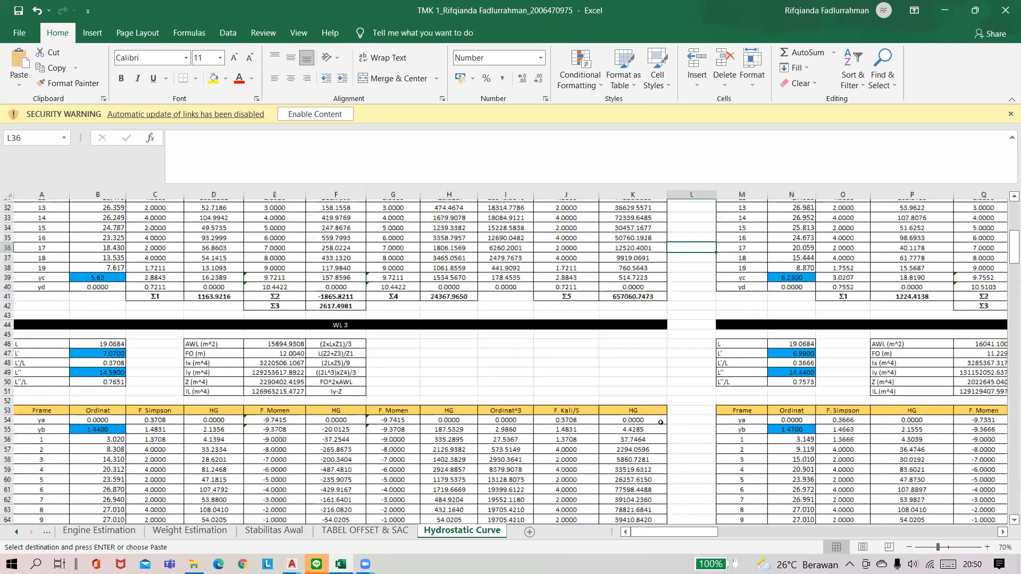
pyautogui.keyDown('ctrl'); pyautogui.scroll(-3, 783, 446); pyautogui.keyUp('ctrl')
pyautogui.moveTo(725, 535); pyautogui.dragTo(871, 534)
pyautogui.scroll(-14, 655, 397)
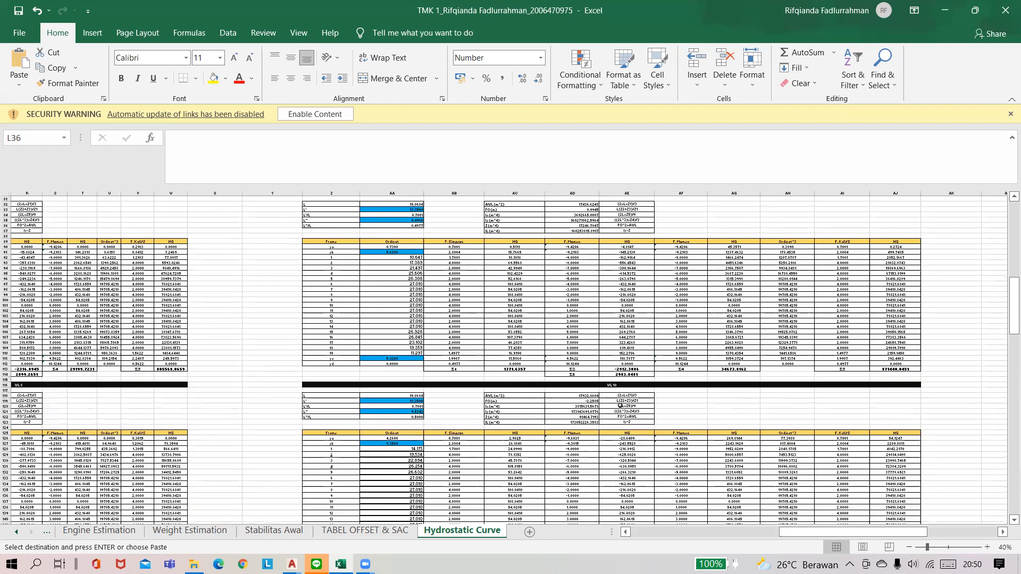
pyautogui.keyDown('ctrl'); pyautogui.scroll(3, 541, 377); pyautogui.keyUp('ctrl')
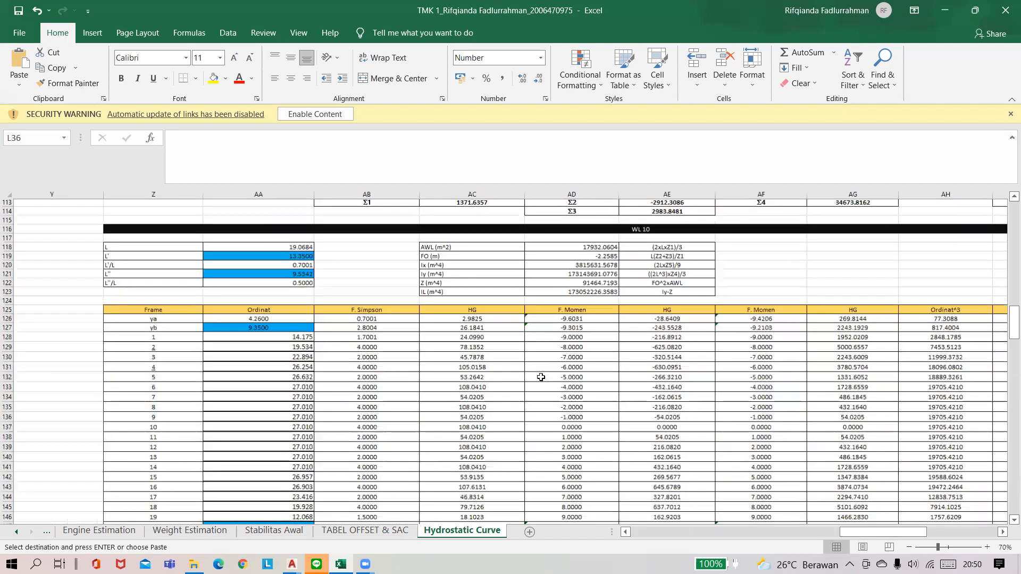
pyautogui.scroll(-1, 540, 376)
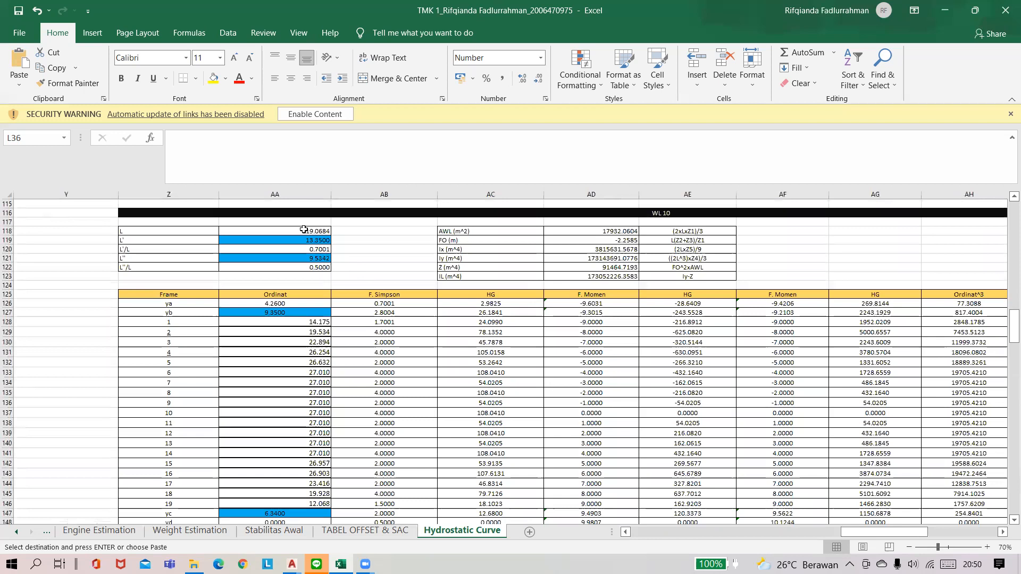
pyautogui.click(297, 244)
pyautogui.click(287, 259)
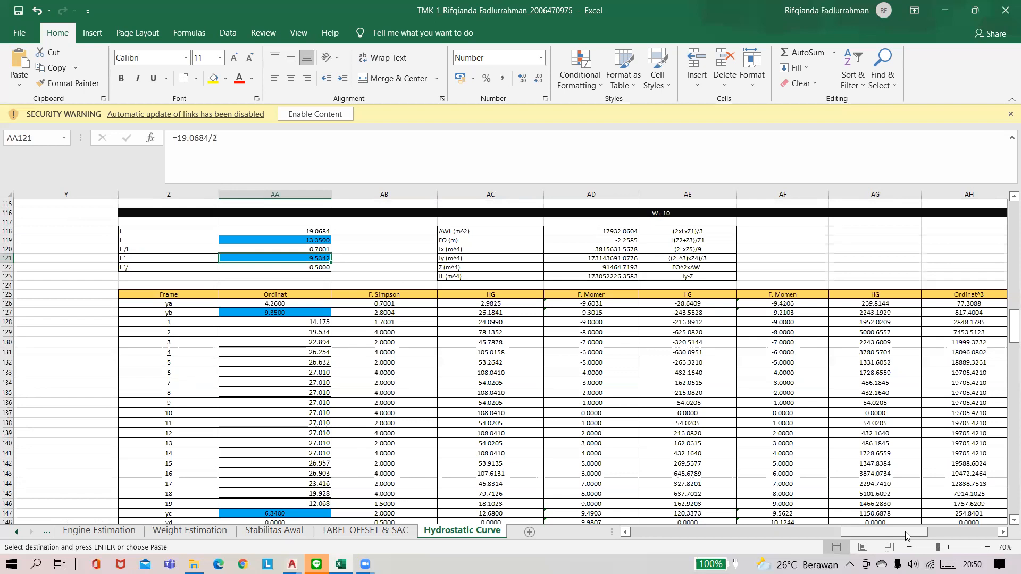
# - Return to the WL 5 table and examine its F. Simpson column, including the entries for frames 1 and 5
pyautogui.scroll(-7, 890, 503)
pyautogui.moveTo(880, 536); pyautogui.dragTo(673, 537)
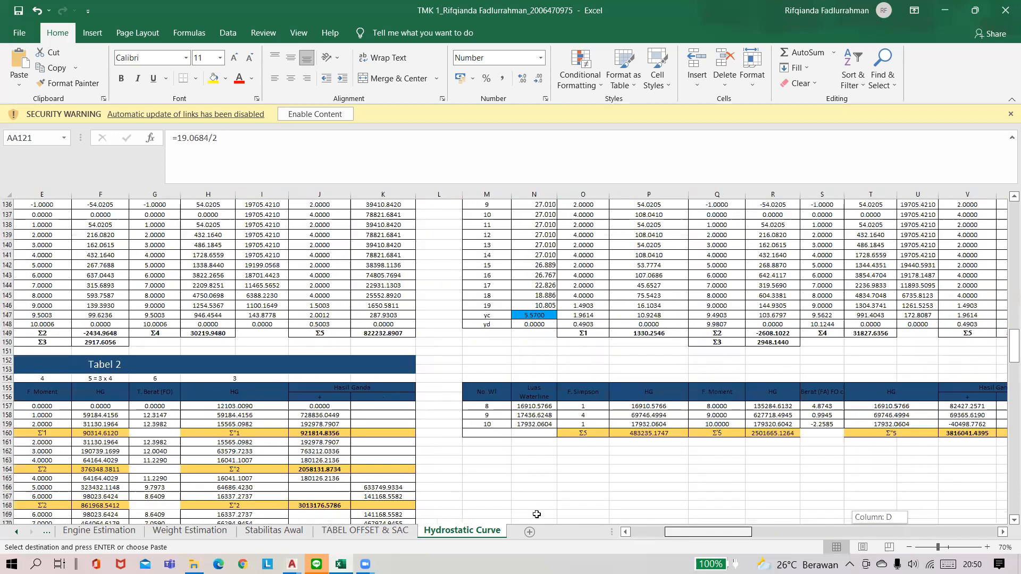
pyautogui.scroll(4, 395, 470)
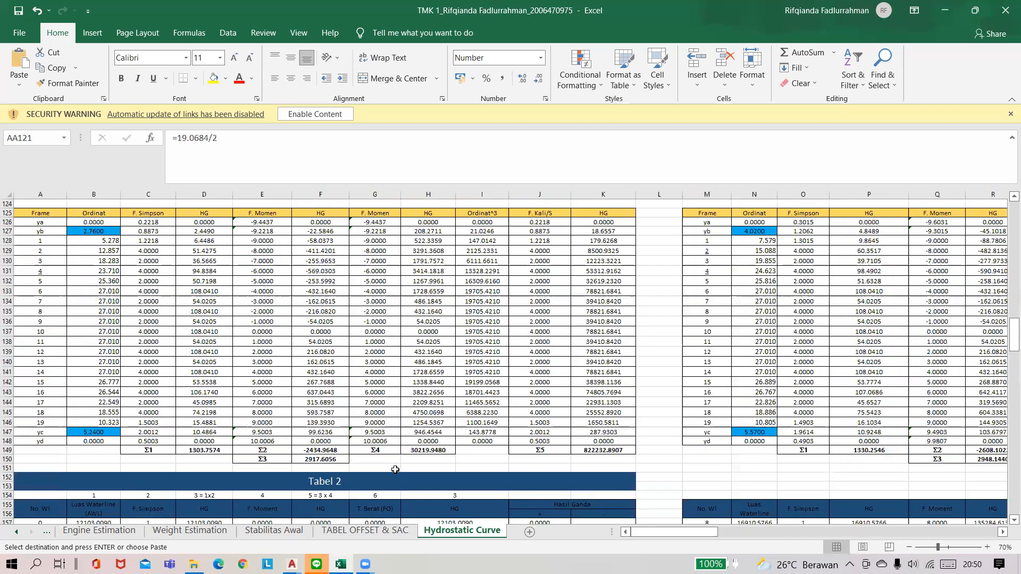
pyautogui.scroll(14, 395, 470)
pyautogui.scroll(1, 149, 297)
pyautogui.click(146, 297)
pyautogui.click(143, 323)
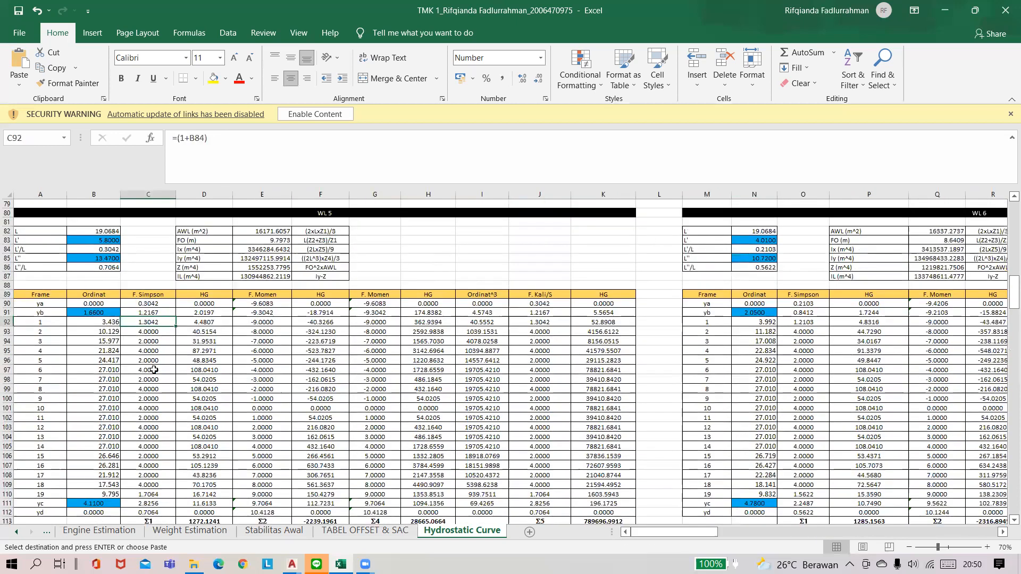
pyautogui.click(153, 358)
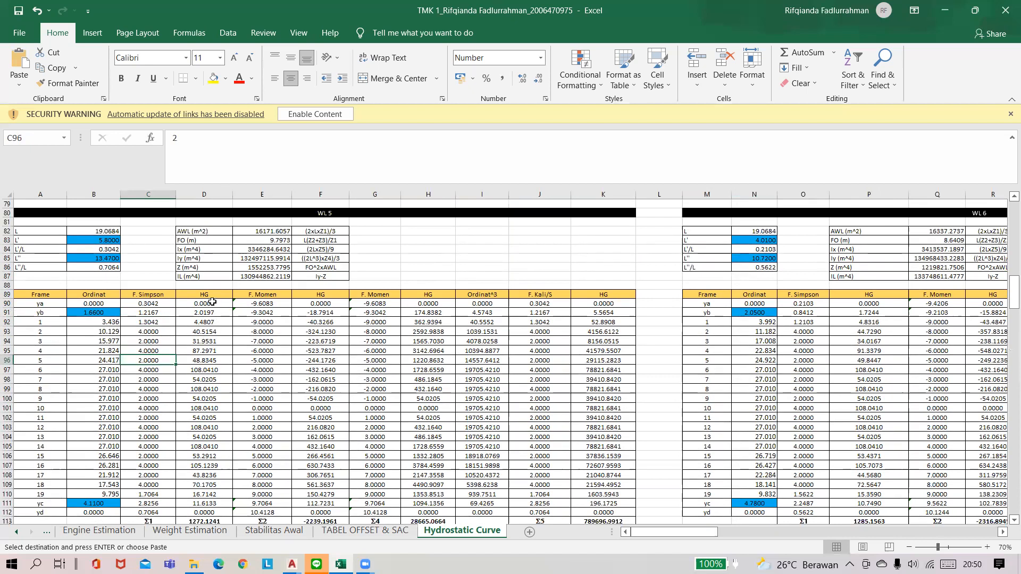
# - Examine the formulas in the HG, F. Momen, Ordinat^3 and F. Kali/S columns of the WL 5 table
pyautogui.click(202, 314)
pyautogui.click(262, 312)
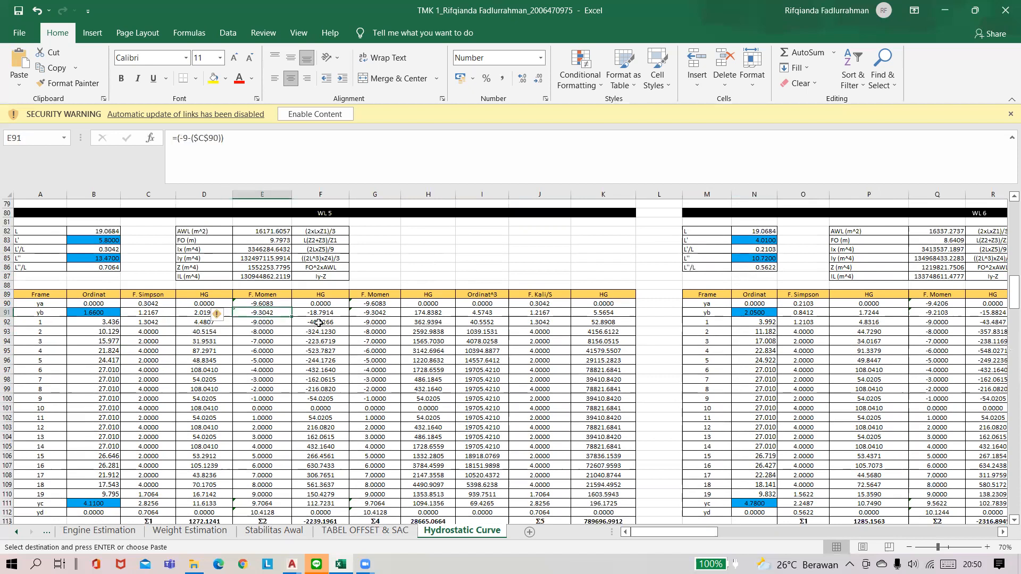
pyautogui.click(373, 306)
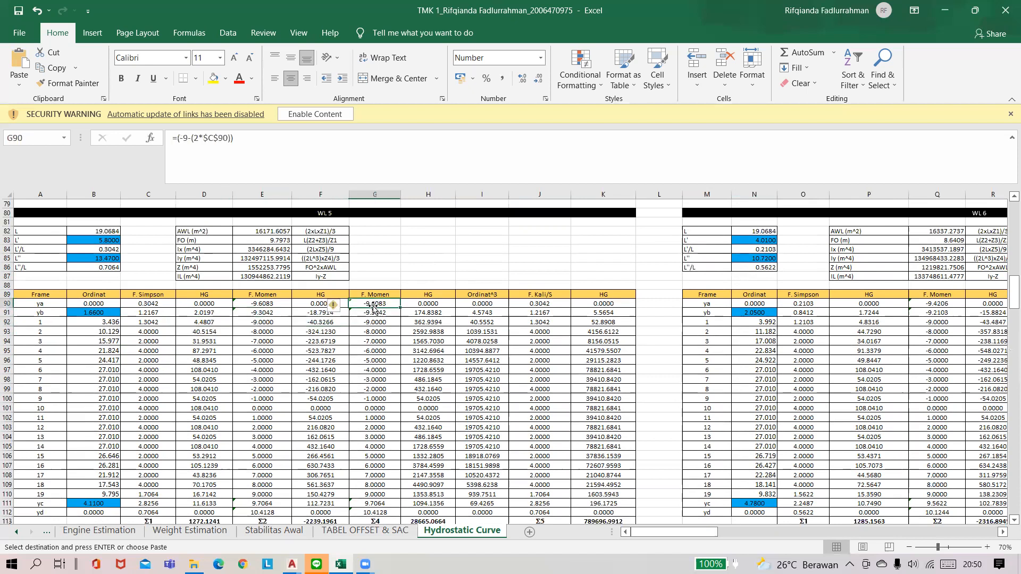
pyautogui.click(445, 333)
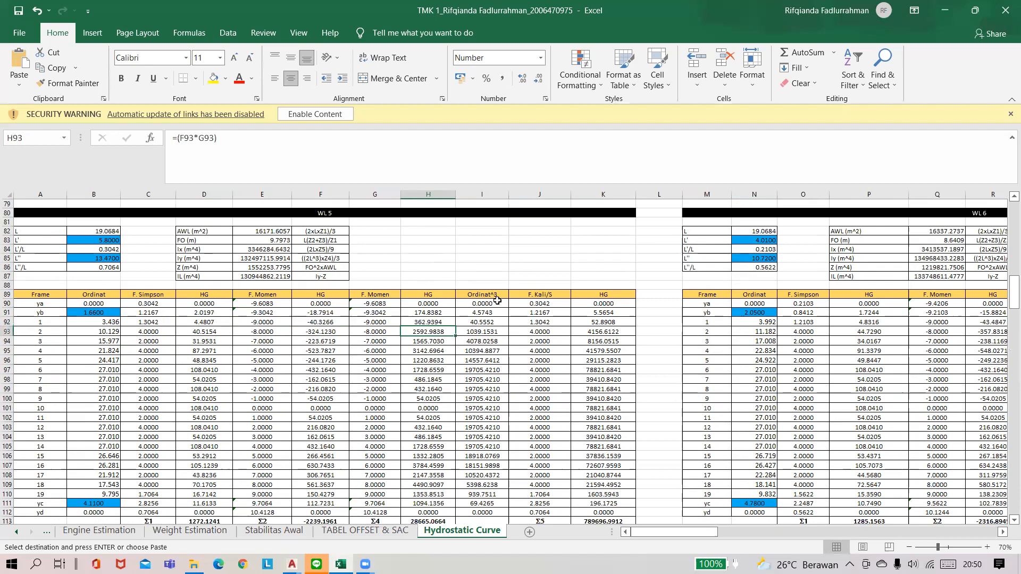
pyautogui.click(488, 312)
pyautogui.click(536, 321)
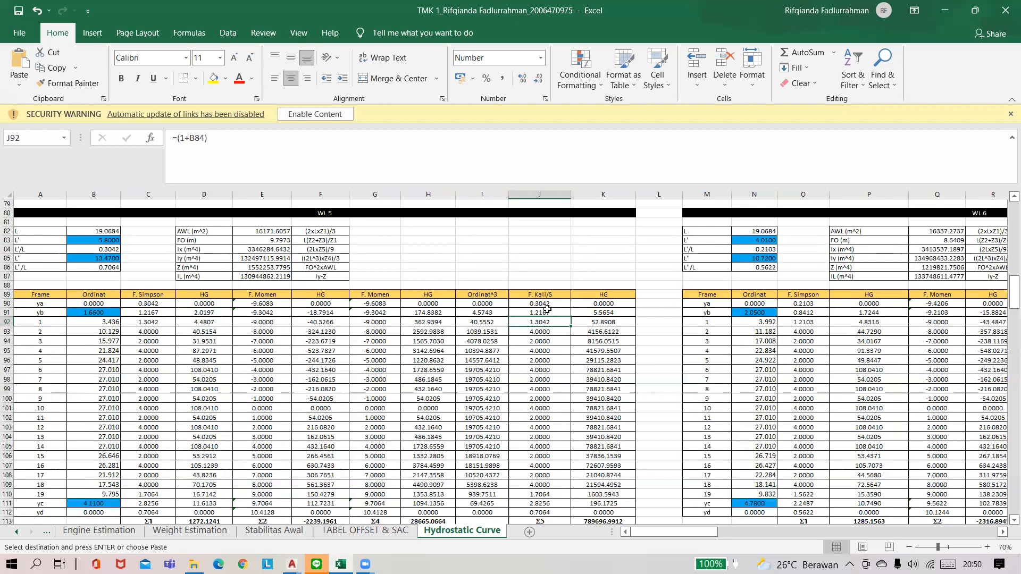
pyautogui.click(603, 330)
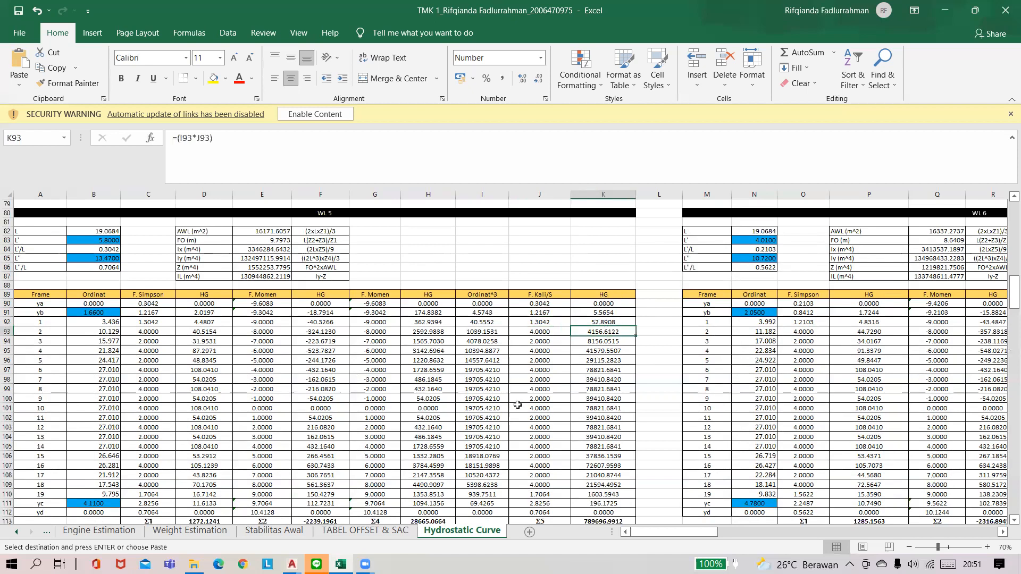
# - Check the Σ1, Σ2 and Σ4 sum formulas and the Σ5 total beneath the WL 5 table
pyautogui.scroll(-2, 526, 420)
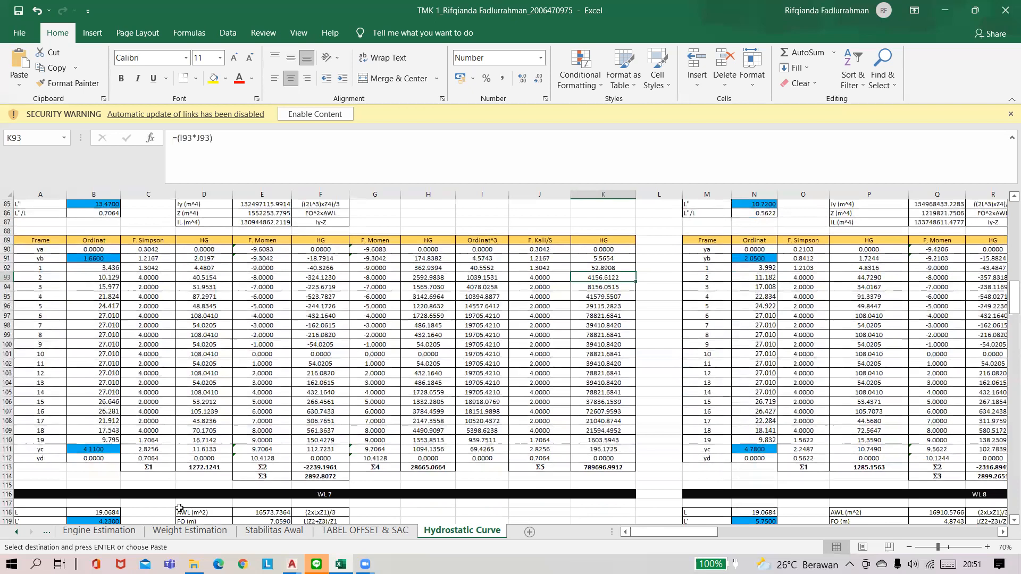
pyautogui.click(201, 467)
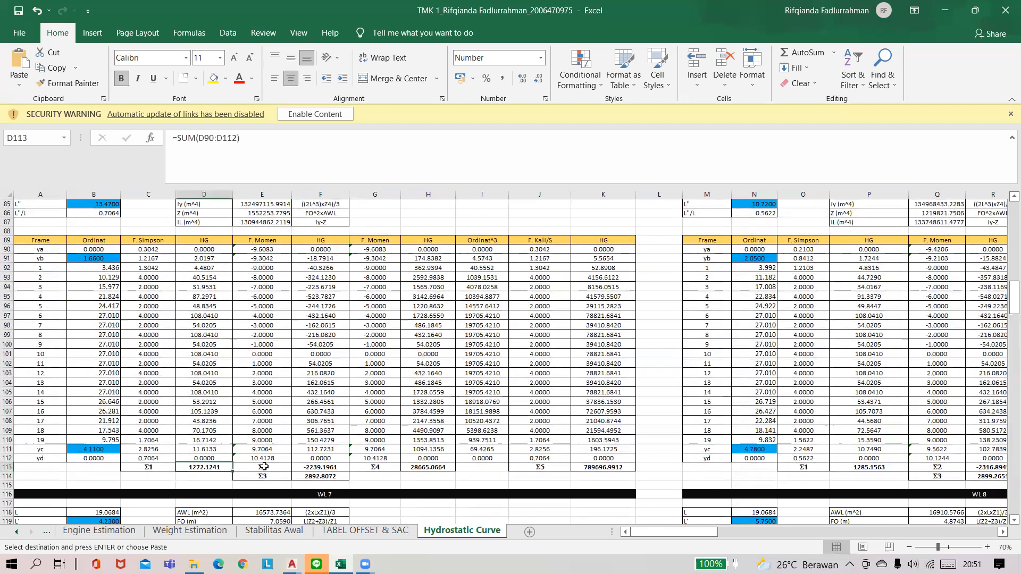
pyautogui.click(298, 467)
pyautogui.click(429, 467)
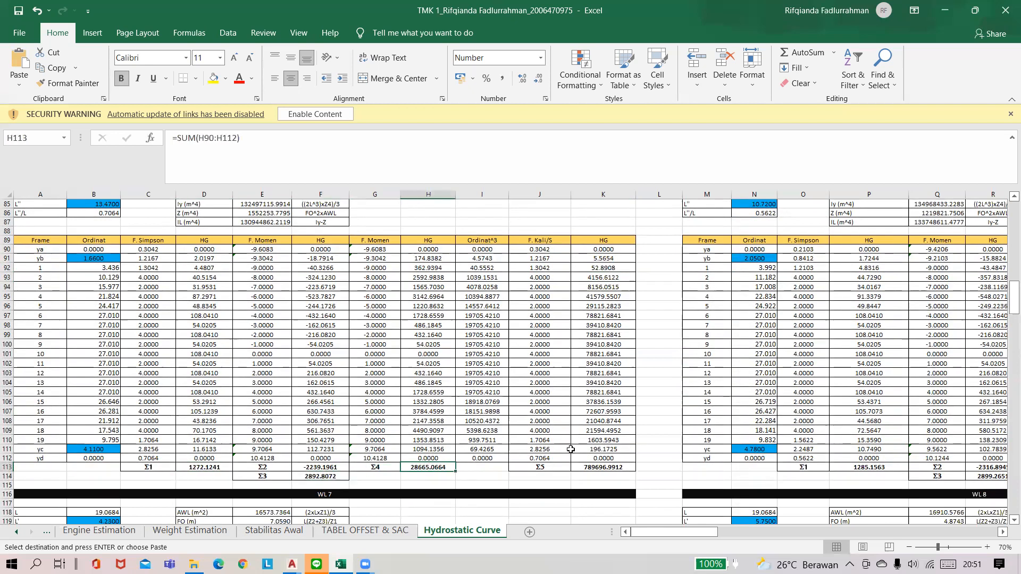
pyautogui.click(608, 475)
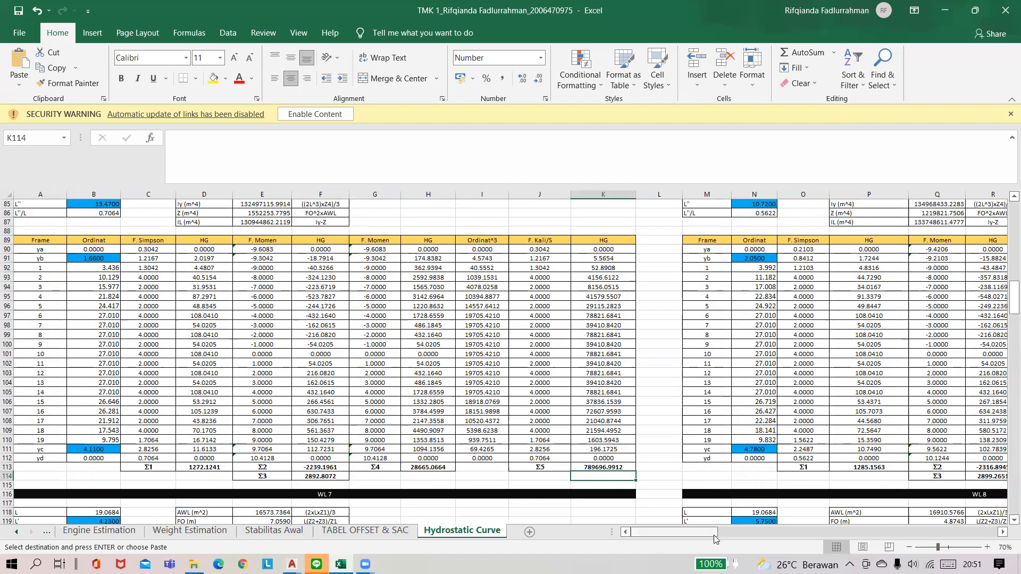
# - Examine the AWL and FO results of WL 5, tracing the cells referenced by the FO formula without changing it
pyautogui.scroll(3, 298, 293)
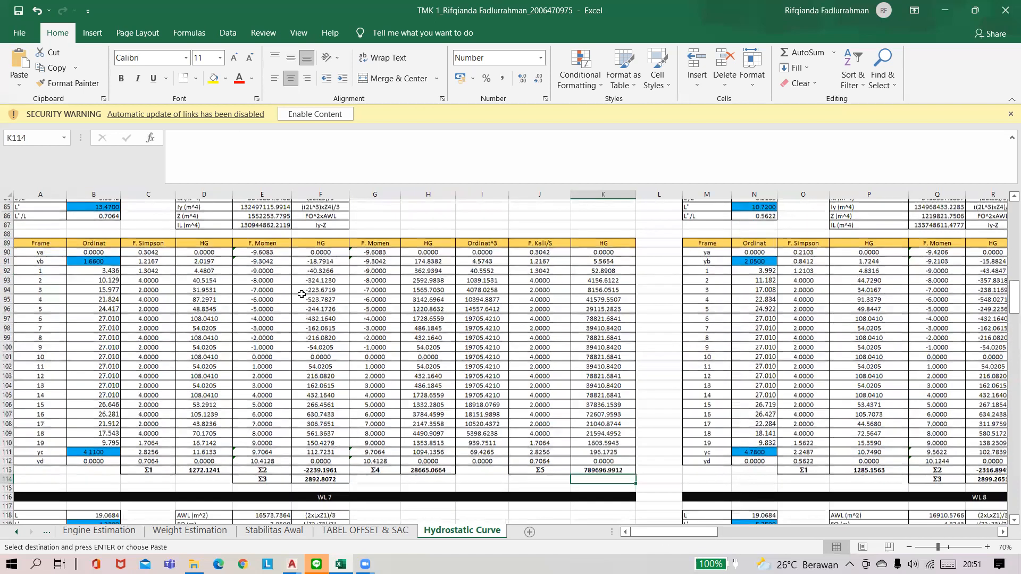
pyautogui.click(252, 259)
pyautogui.click(266, 268)
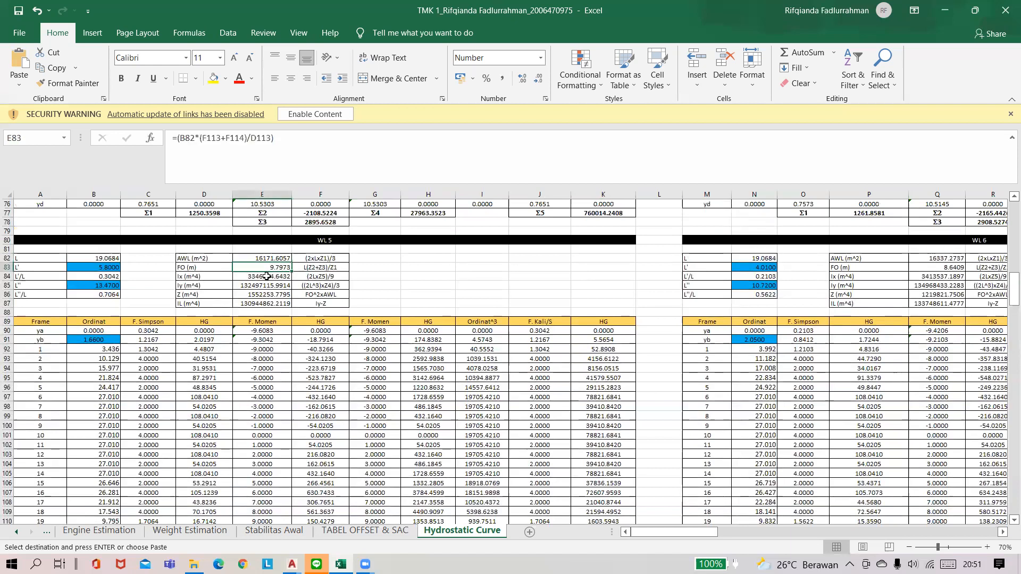
pyautogui.press('F2')
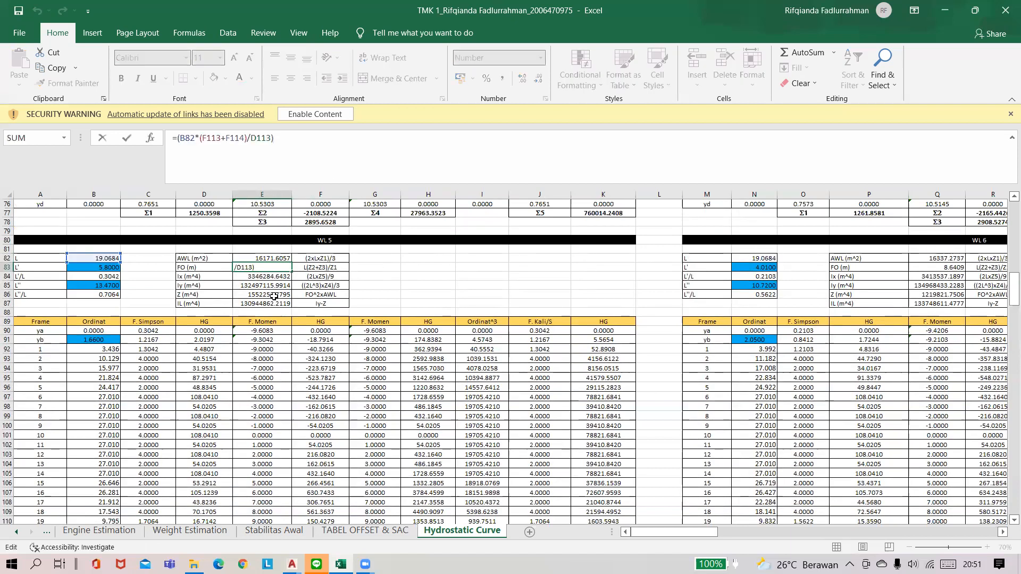
pyautogui.scroll(-1, 203, 279)
pyautogui.scroll(-4, 202, 279)
pyautogui.scroll(1, 220, 477)
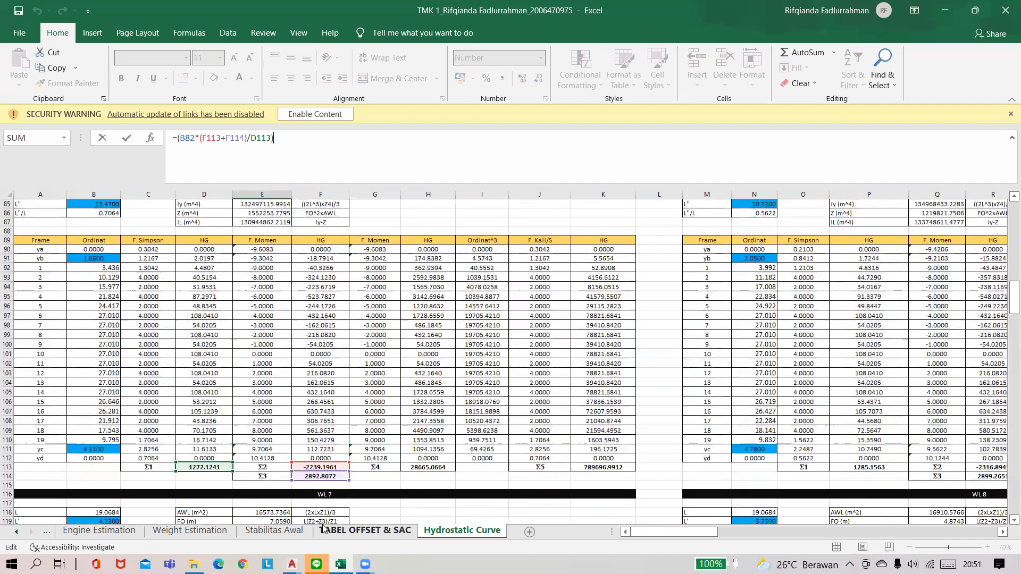
pyautogui.scroll(3, 228, 422)
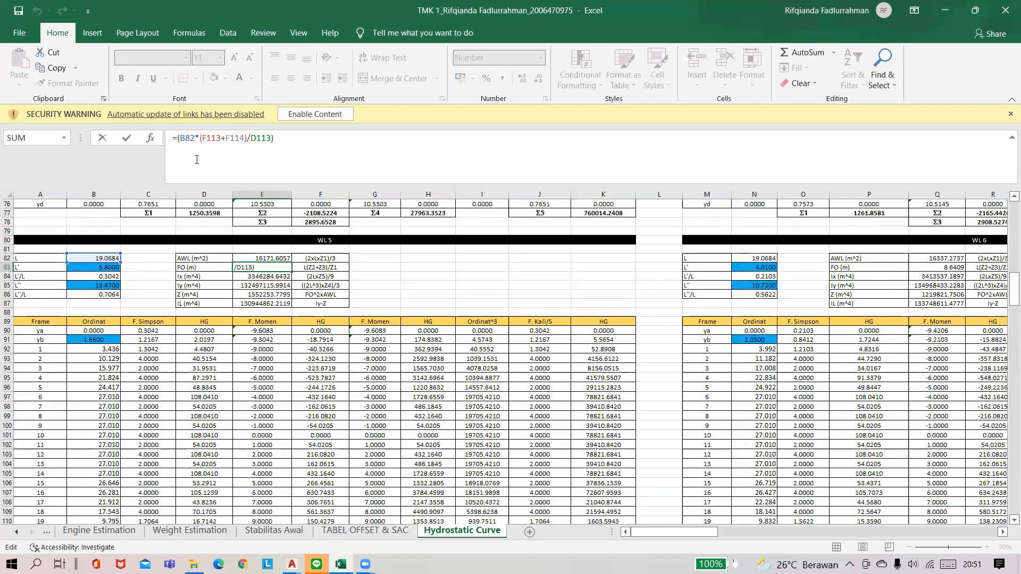
pyautogui.scroll(3, 325, 313)
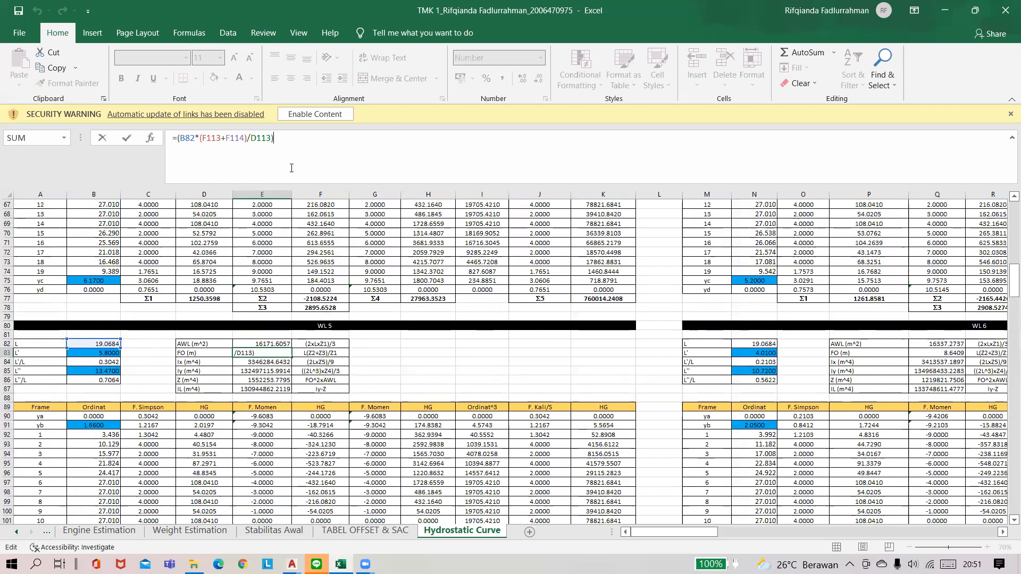
pyautogui.scroll(-3, 530, 414)
pyautogui.click(659, 378)
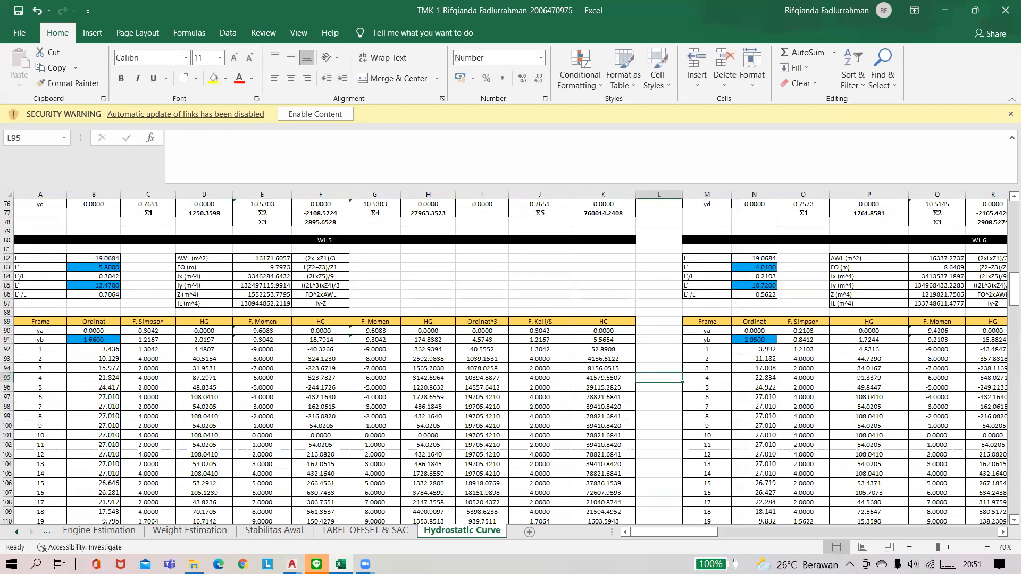
# - Examine the waterline area, Simpson factor and HG entries for the first waterlines in Tabel 2
pyautogui.moveTo(715, 533); pyautogui.dragTo(889, 534)
pyautogui.scroll(-3, 860, 507)
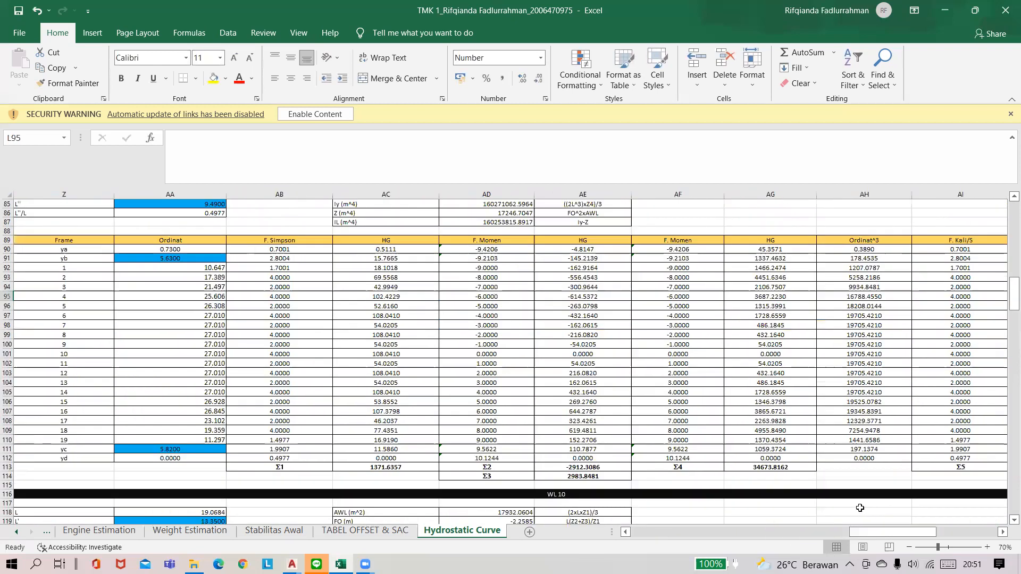
pyautogui.scroll(-19, 860, 508)
pyautogui.moveTo(878, 533); pyautogui.dragTo(651, 537)
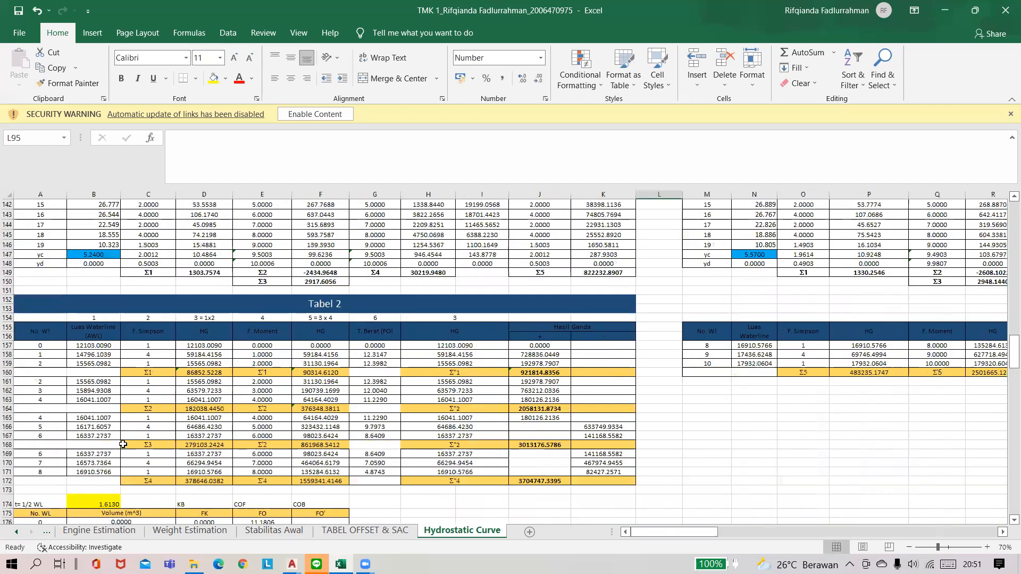
pyautogui.scroll(-3, 84, 414)
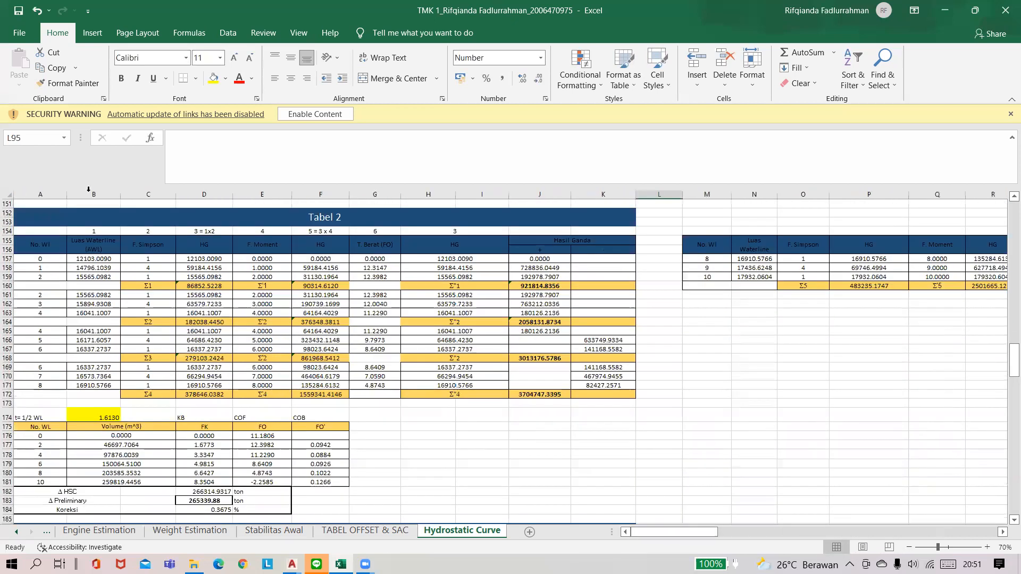
pyautogui.click(82, 260)
pyautogui.click(85, 269)
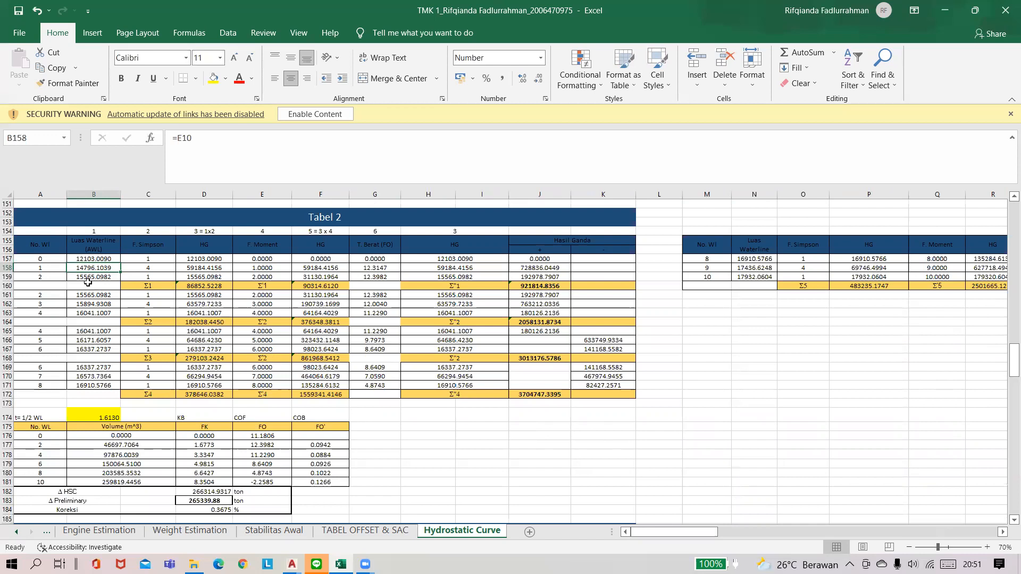
pyautogui.click(160, 285)
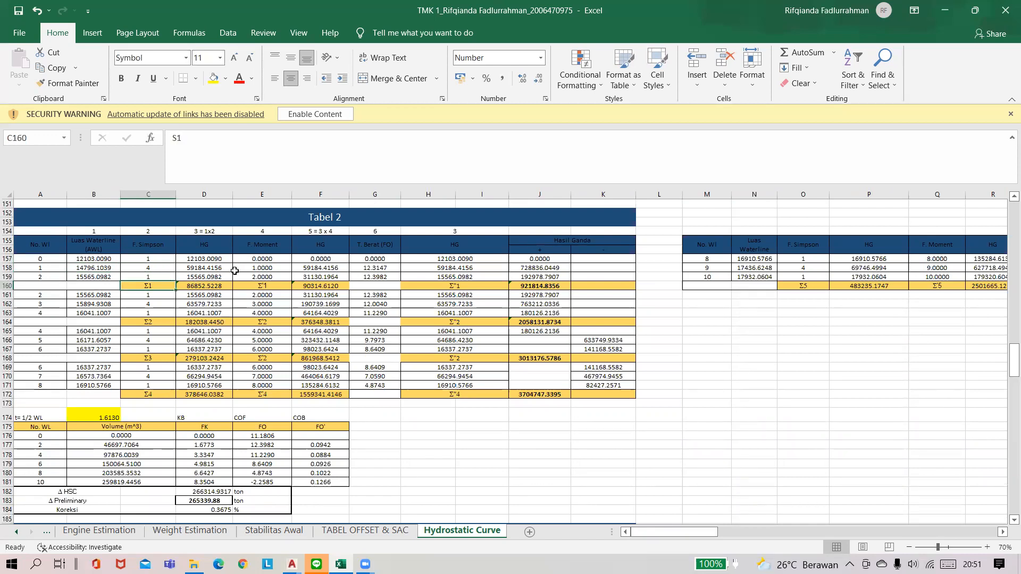
pyautogui.click(206, 267)
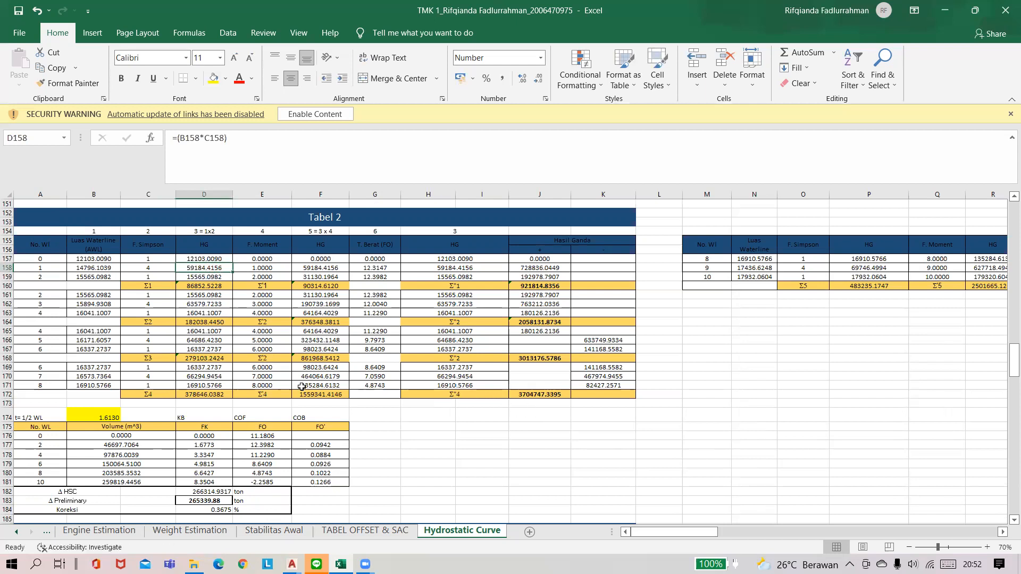
# - Inspect the volume formula for waterline 2 and the t = 1/2 WL value below Tabel 2
pyautogui.scroll(-1, 154, 437)
pyautogui.click(148, 417)
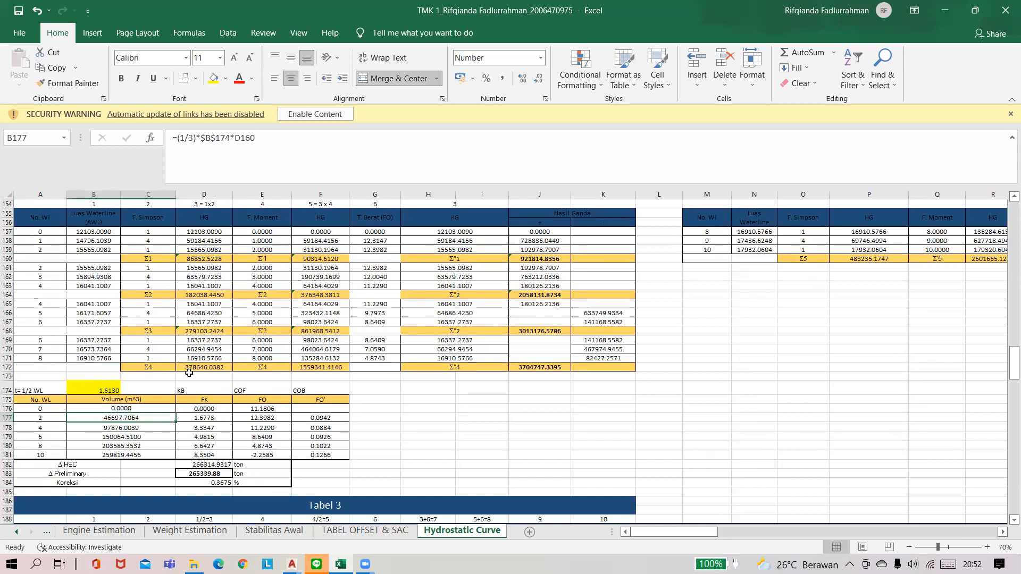
pyautogui.scroll(2, 259, 286)
pyautogui.scroll(-1, 229, 315)
pyautogui.click(76, 415)
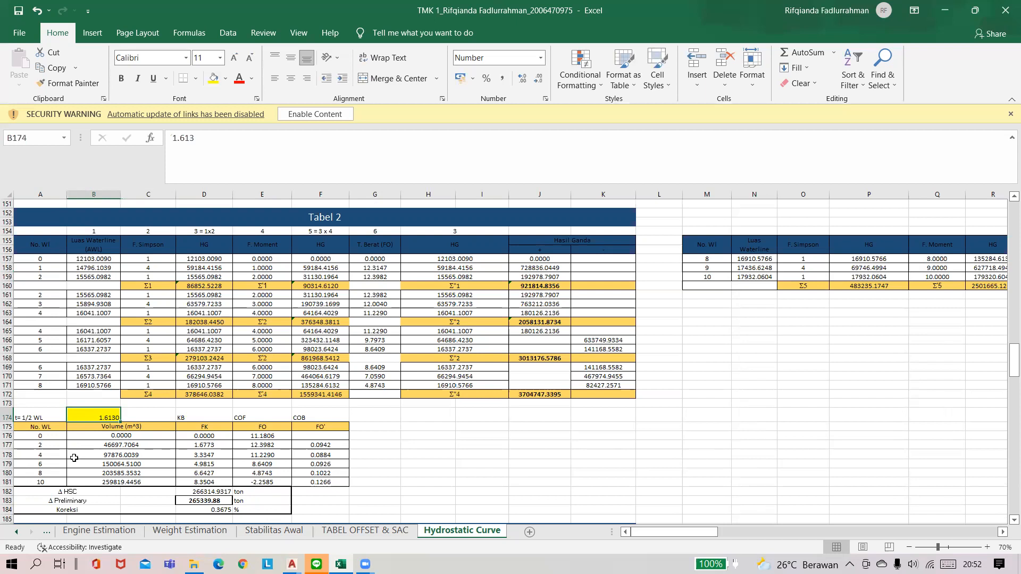
# - Go through the No. WL column of the volume table from its header to waterline 10
pyautogui.click(52, 427)
pyautogui.click(43, 436)
pyautogui.click(42, 446)
pyautogui.click(43, 454)
pyautogui.click(44, 463)
pyautogui.click(46, 472)
pyautogui.click(48, 482)
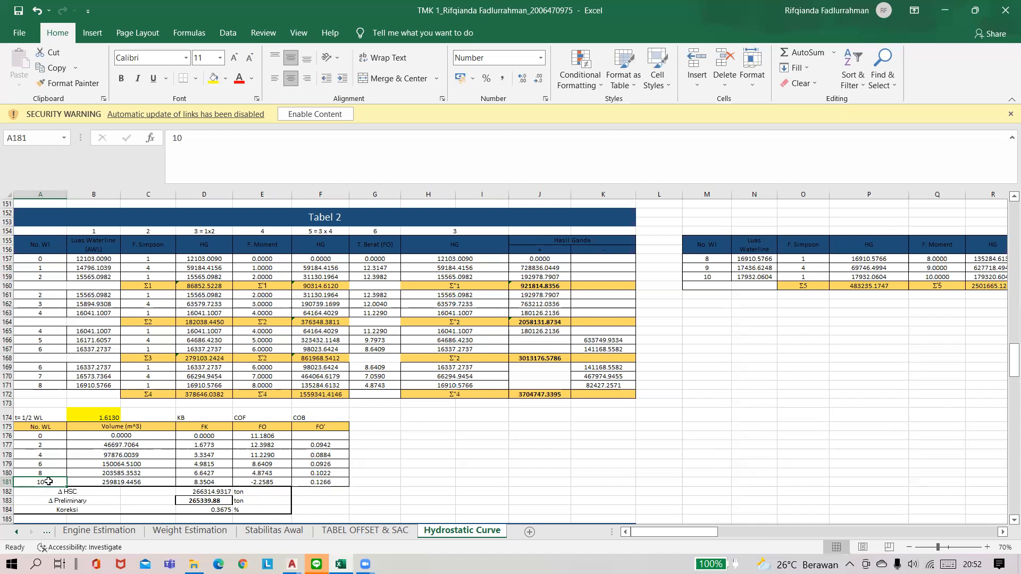
# - Check the t = 1/2 WL cell against the DINESHCARA draft T on the Principal Dimension sheet and return to the Hydrostatic Curve sheet
pyautogui.click(115, 415)
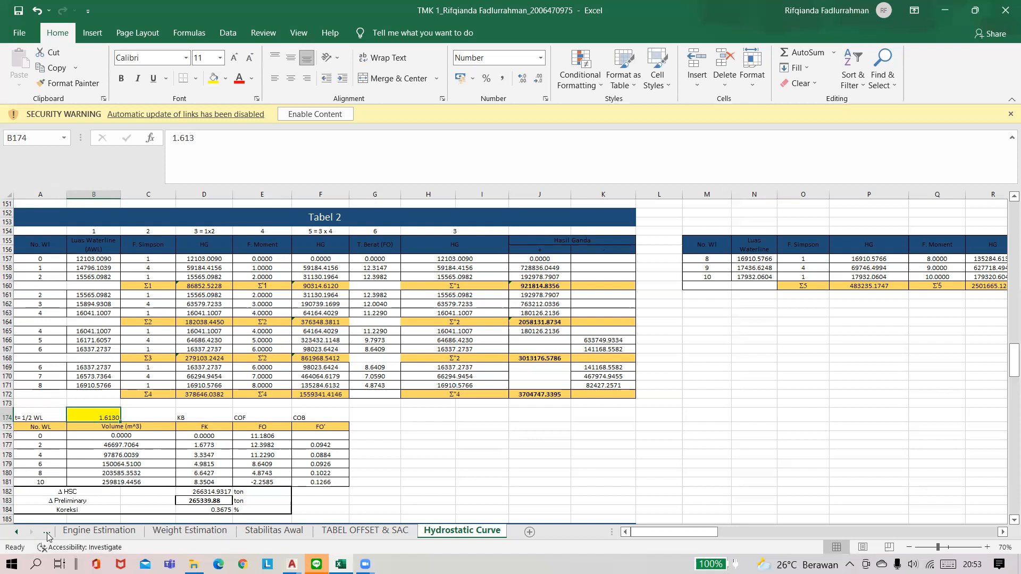
pyautogui.click(17, 531)
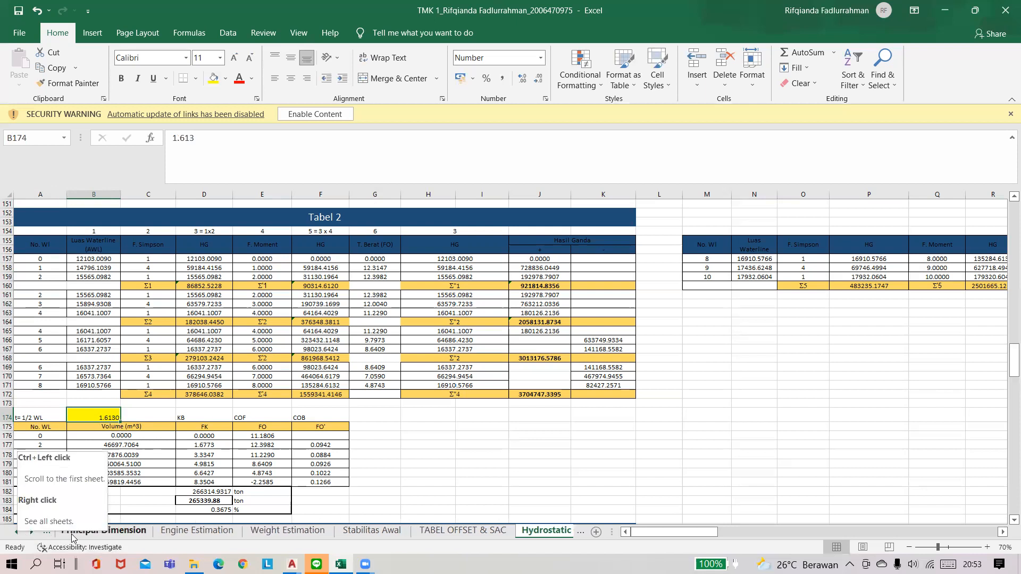
pyautogui.click(102, 531)
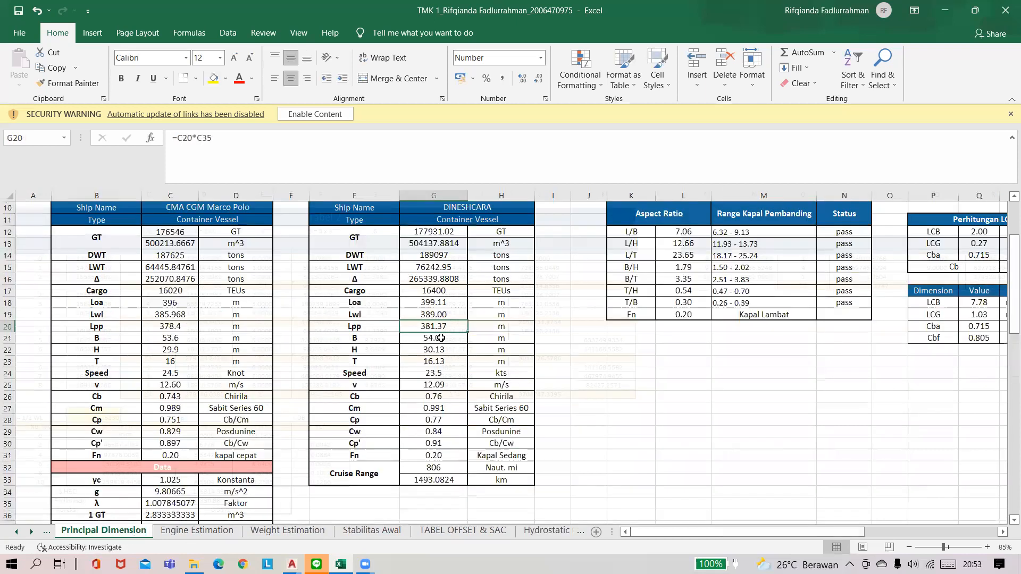
pyautogui.click(445, 364)
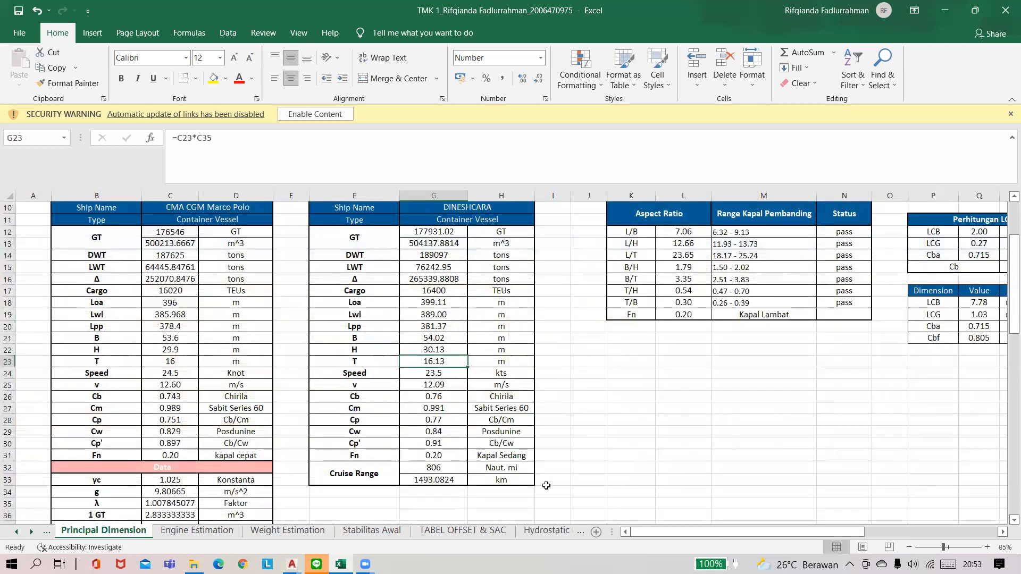
pyautogui.click(548, 531)
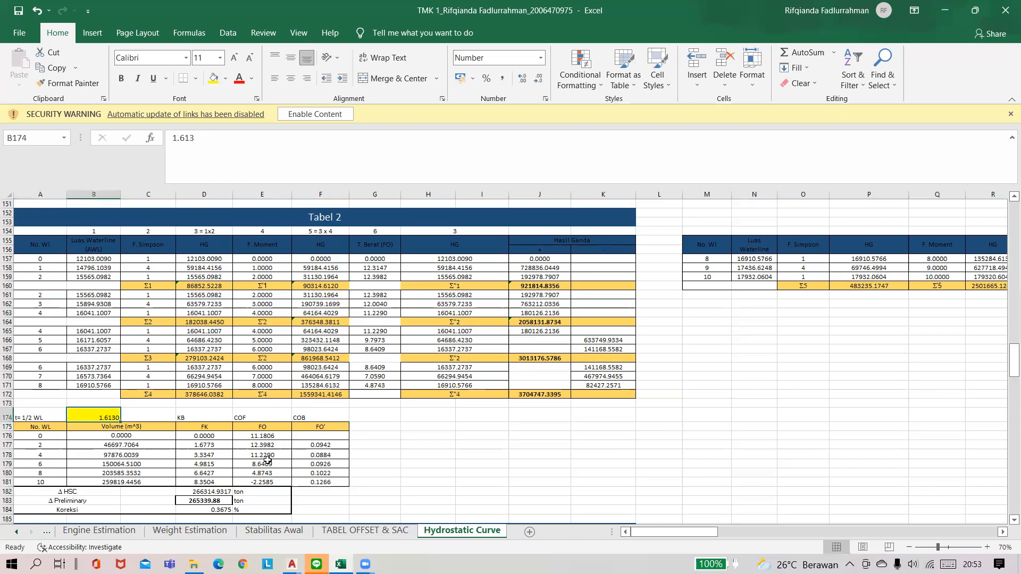
# - Compare the formulas behind the Δ HSC and Δ Preliminary displacements under the volume table
pyautogui.scroll(-2, 249, 455)
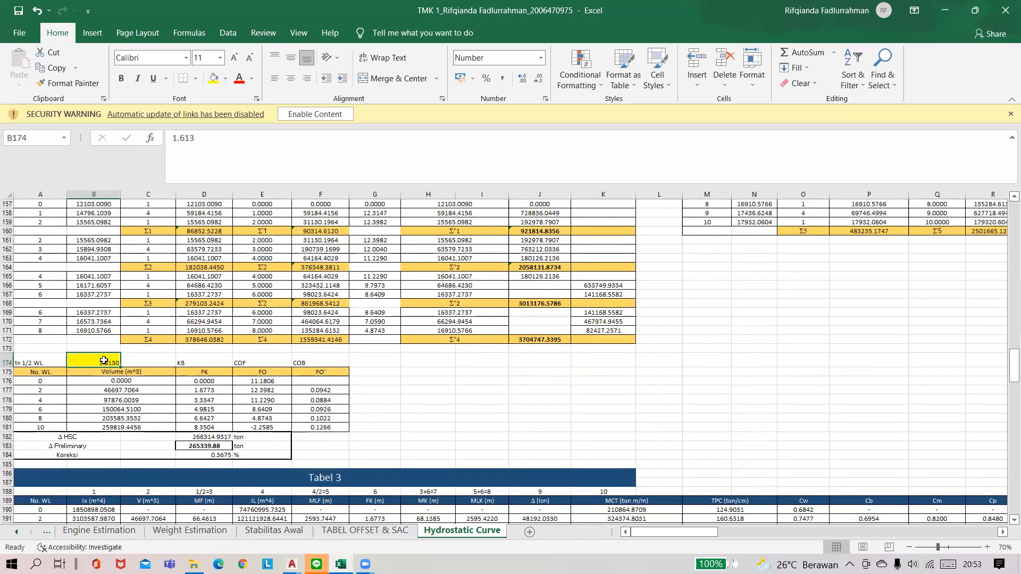
pyautogui.scroll(1, 195, 379)
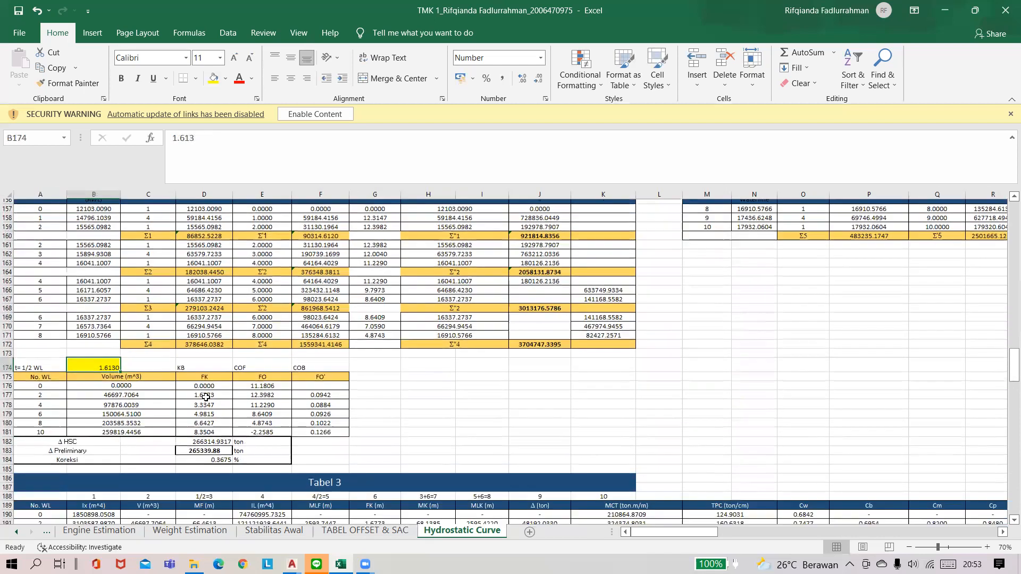
pyautogui.scroll(-1, 521, 414)
pyautogui.click(527, 418)
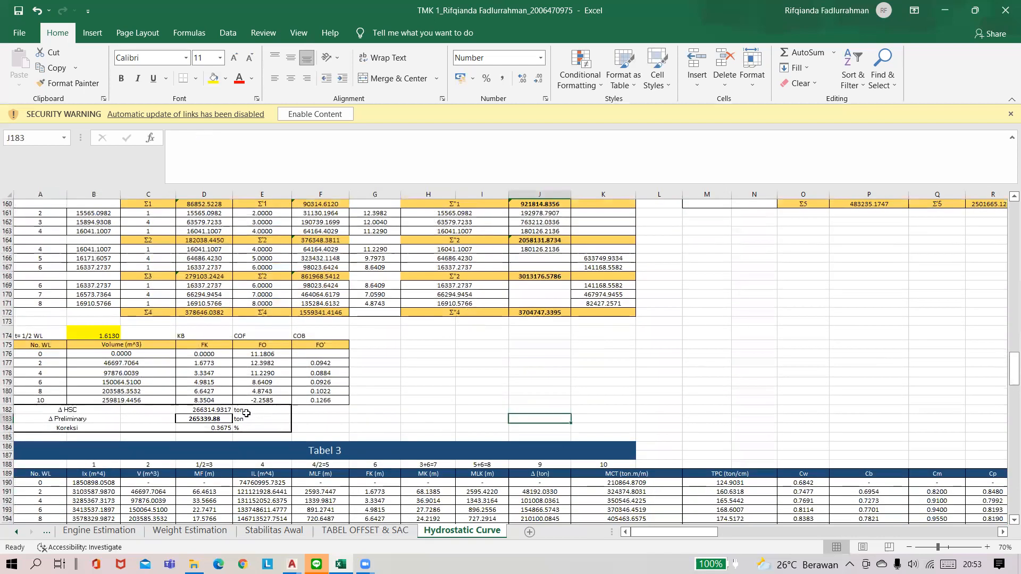
pyautogui.click(217, 409)
pyautogui.click(217, 419)
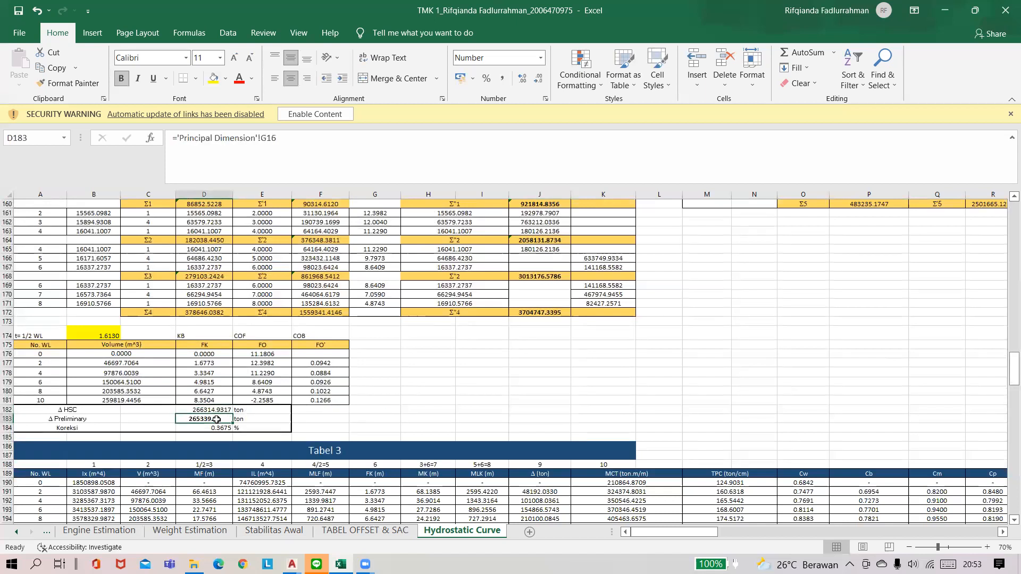
pyautogui.click(210, 408)
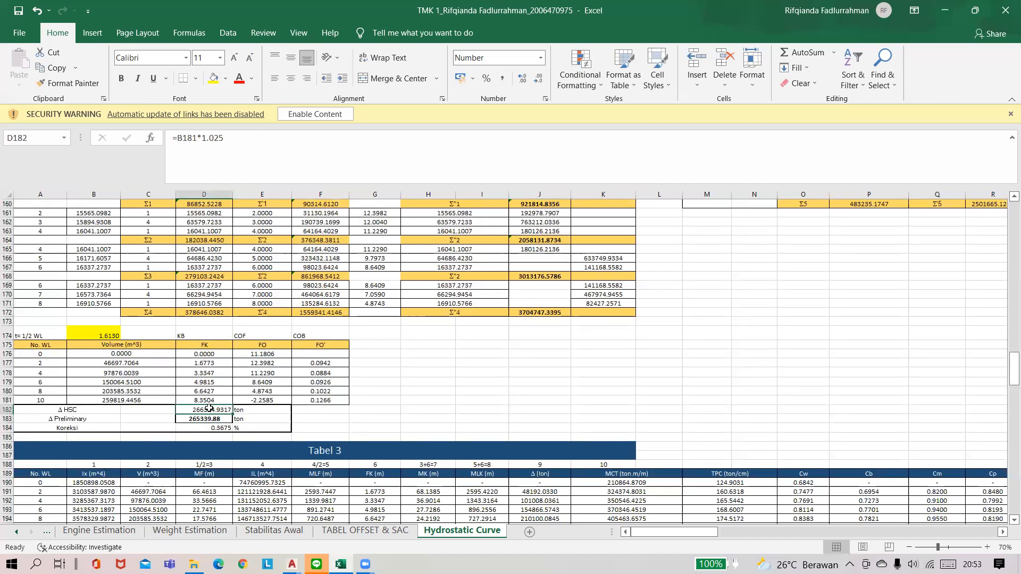
# - Open the Δ HSC formula to trace its reference to the waterline 10 volume, and leave it unedited
pyautogui.doubleClick(209, 409)
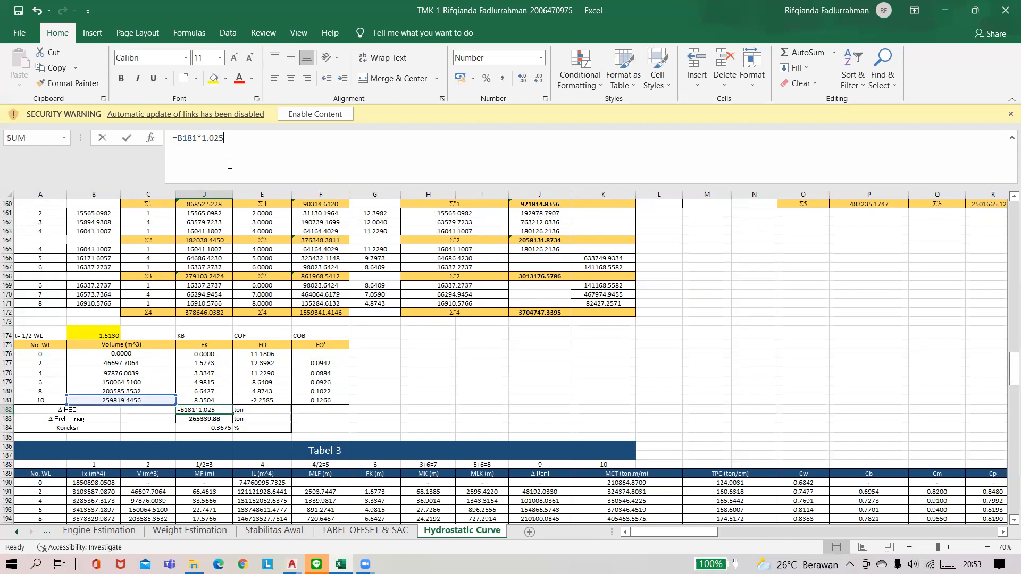
pyautogui.scroll(1, 357, 280)
pyautogui.scroll(2, 356, 280)
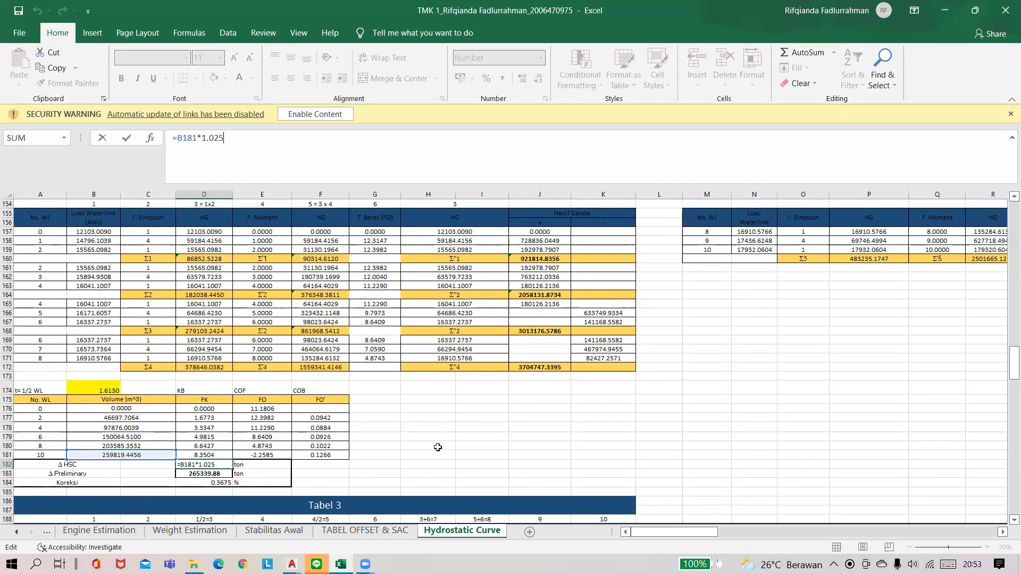
pyautogui.click(413, 456)
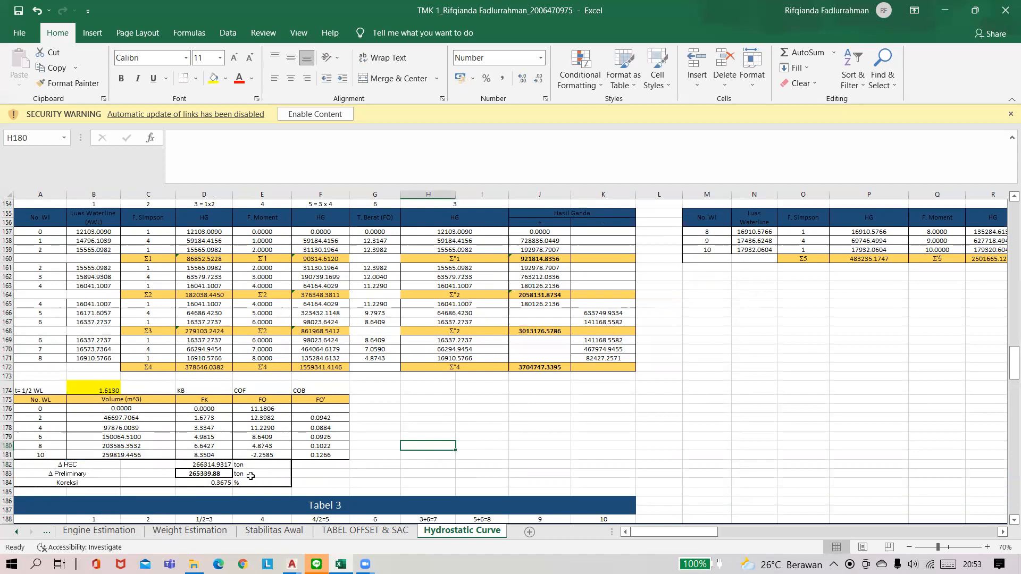
pyautogui.click(216, 468)
pyautogui.scroll(-1, 215, 470)
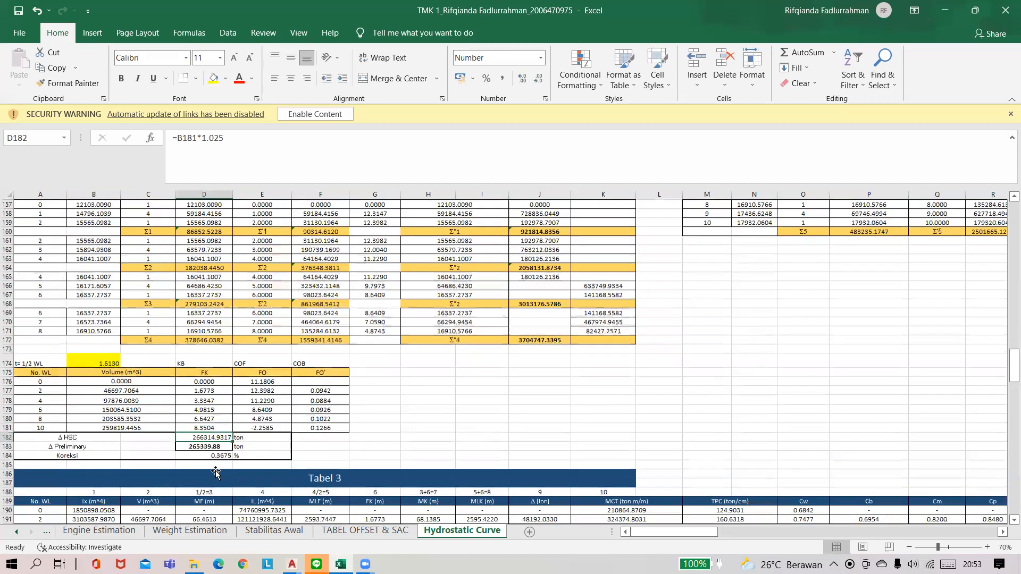
# - Review the Δ Preliminary row and open the Koreksi percentage formula to trace its references
pyautogui.click(46, 447)
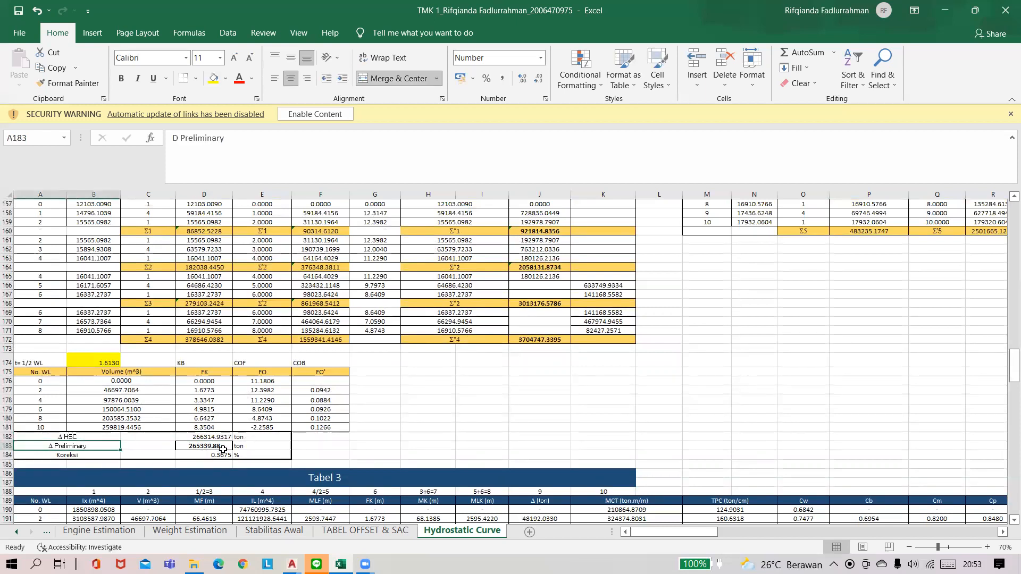
pyautogui.click(17, 531)
pyautogui.click(17, 532)
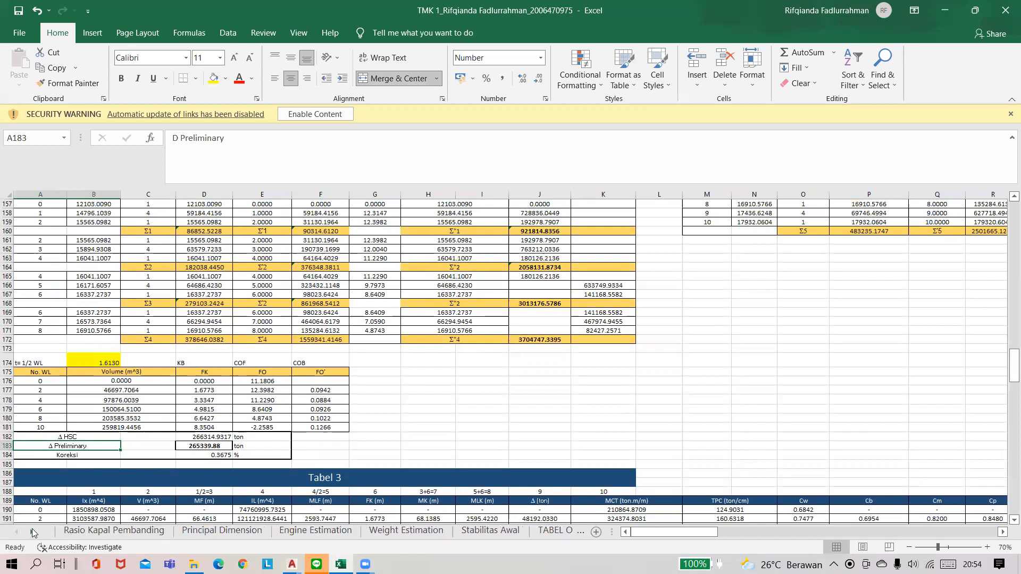
pyautogui.click(32, 531)
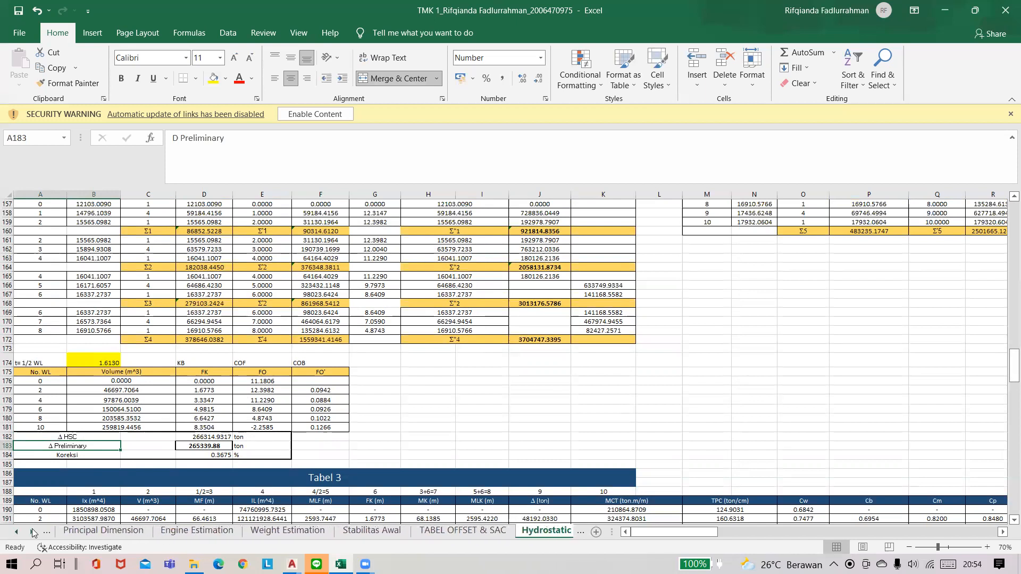
pyautogui.click(210, 455)
pyautogui.click(310, 153)
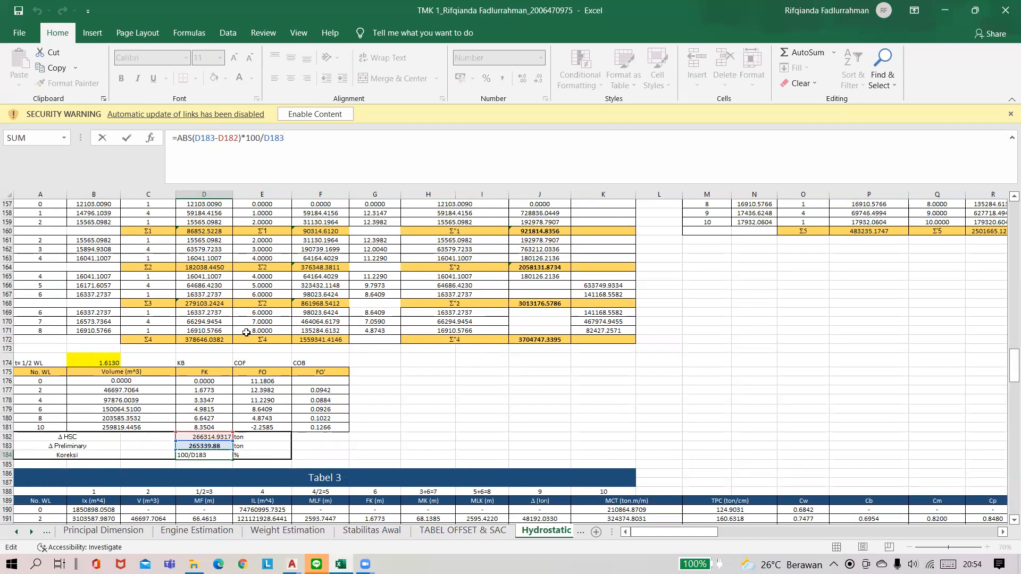
pyautogui.click(223, 456)
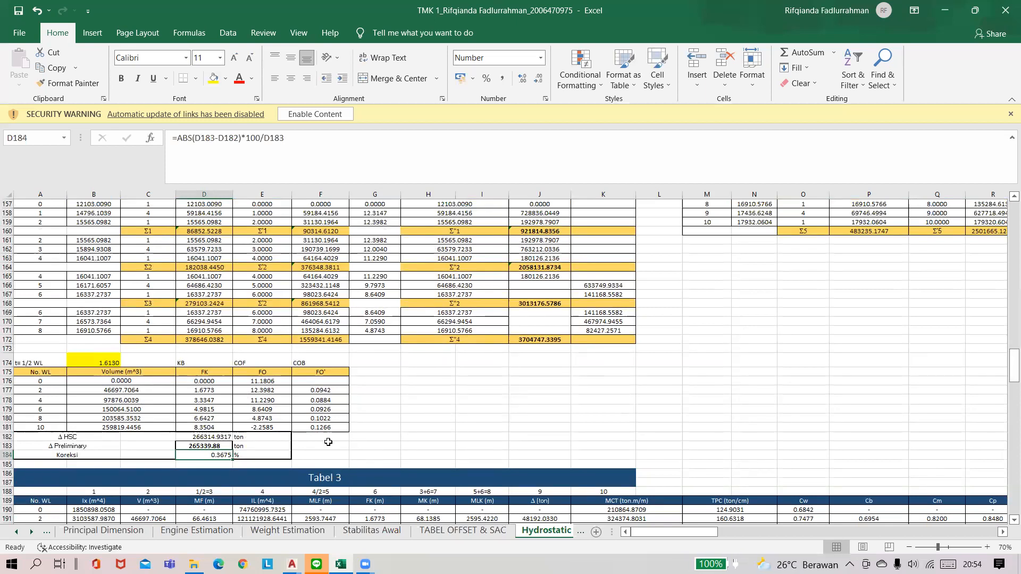
# - Examine Tabel 3 and the Lwl column in the waterline dimensions table beneath it
pyautogui.scroll(-1, 328, 442)
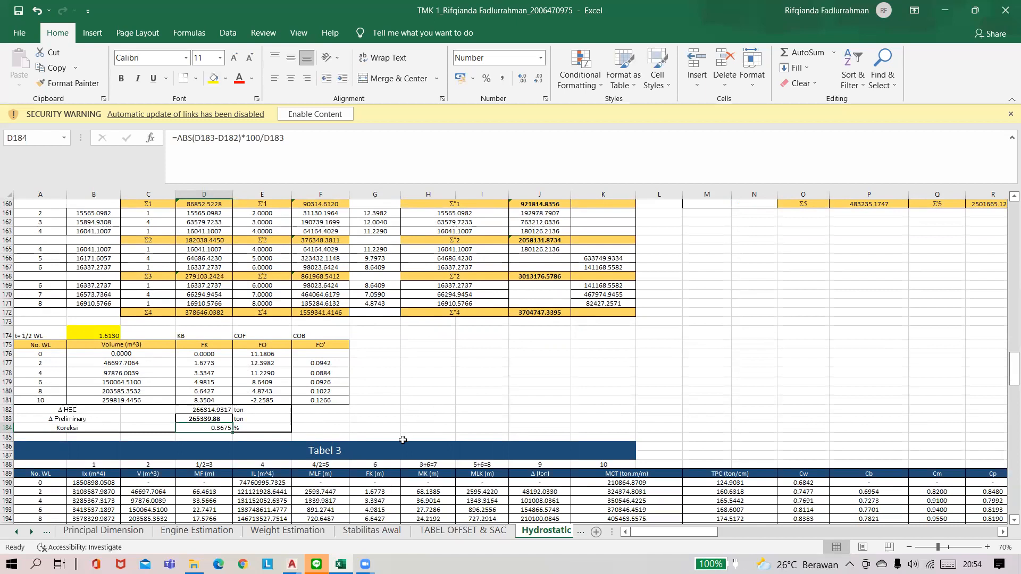
pyautogui.click(537, 335)
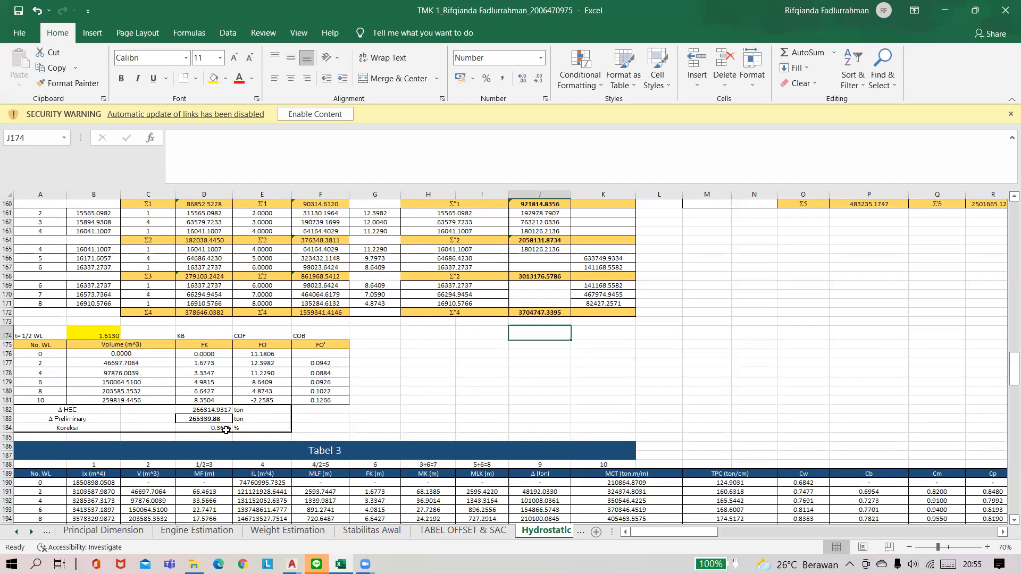
pyautogui.click(419, 399)
pyautogui.scroll(-4, 454, 422)
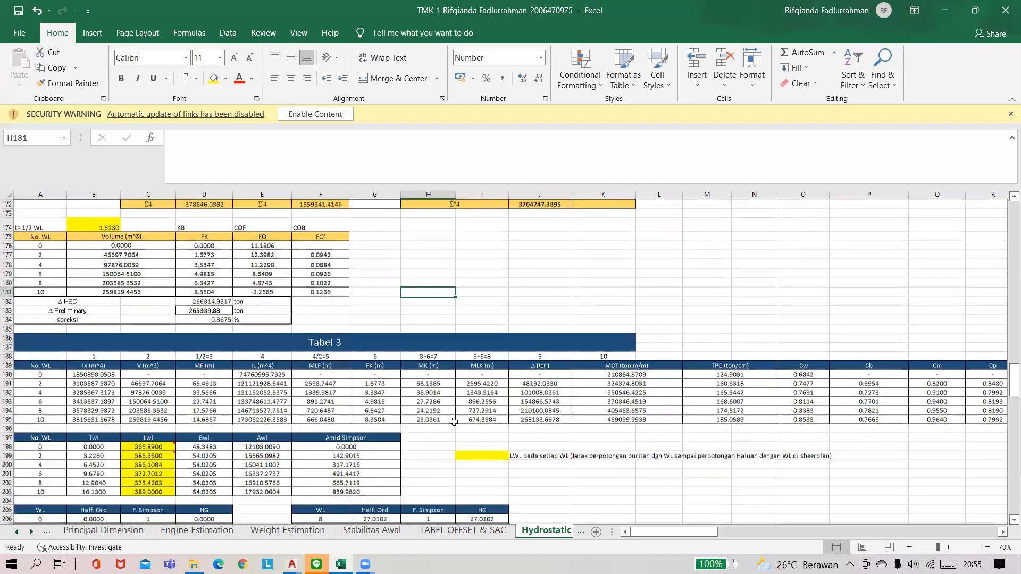
pyautogui.scroll(-2, 453, 422)
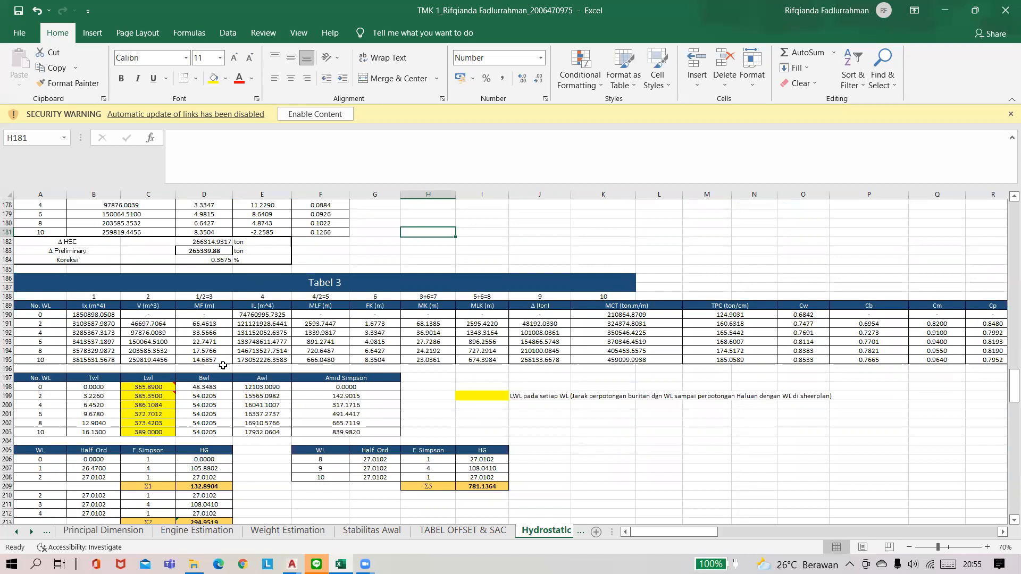
pyautogui.scroll(-1, 223, 365)
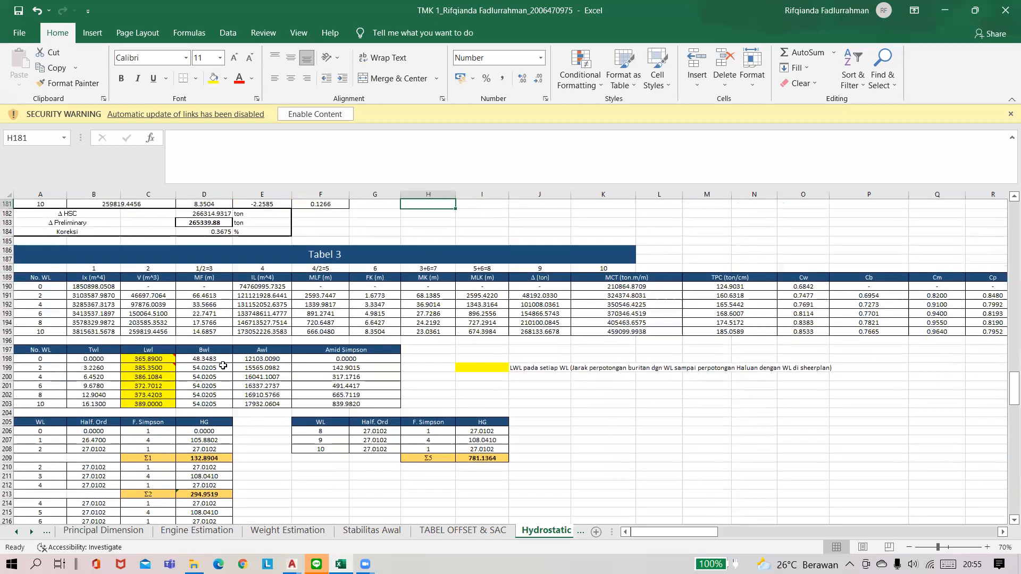
pyautogui.scroll(-1, 223, 366)
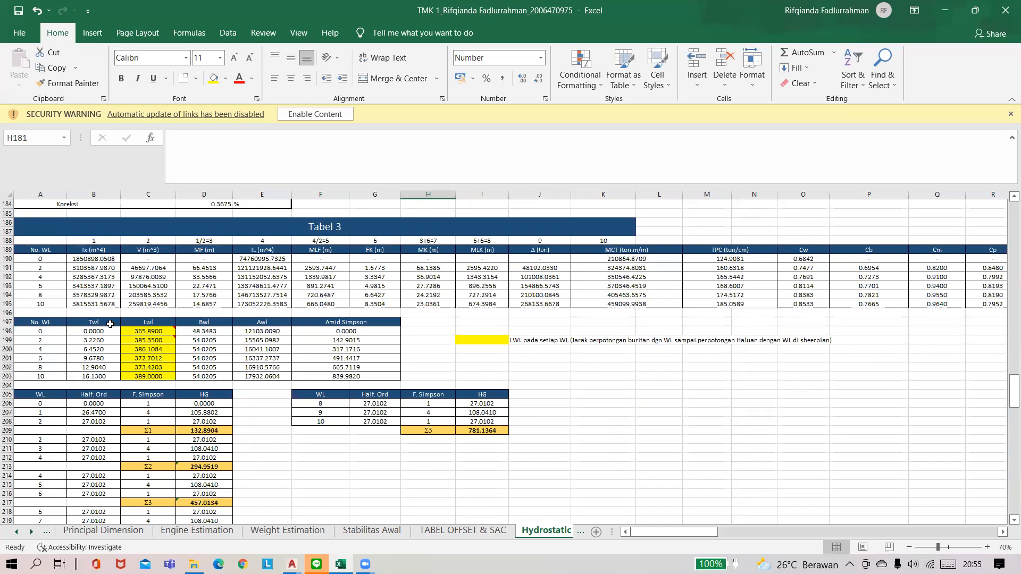
pyautogui.click(149, 323)
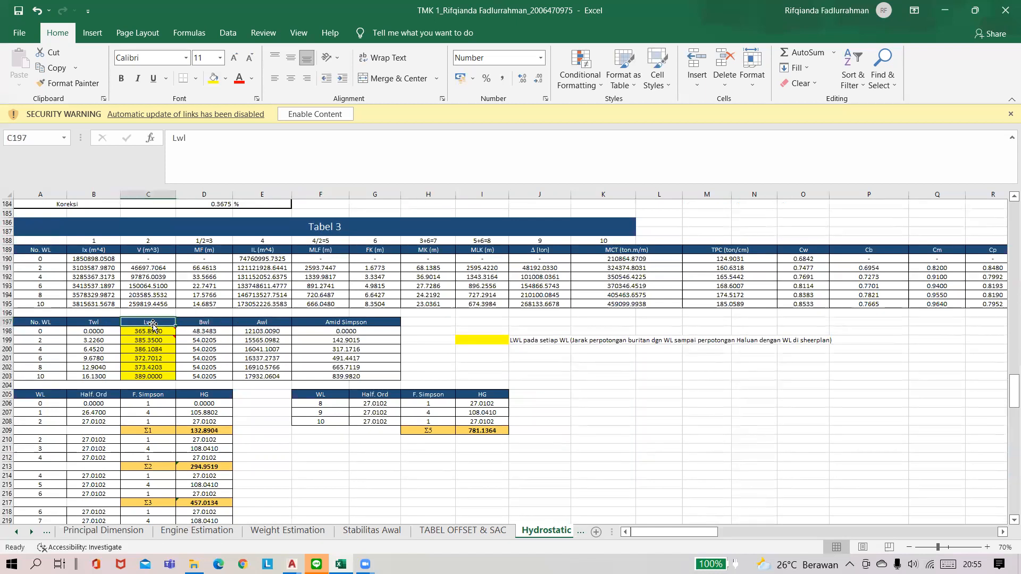
# - Check the Lwl entries for waterlines 2 and 0 in the waterline dimensions table under Tabel 3
pyautogui.click(146, 338)
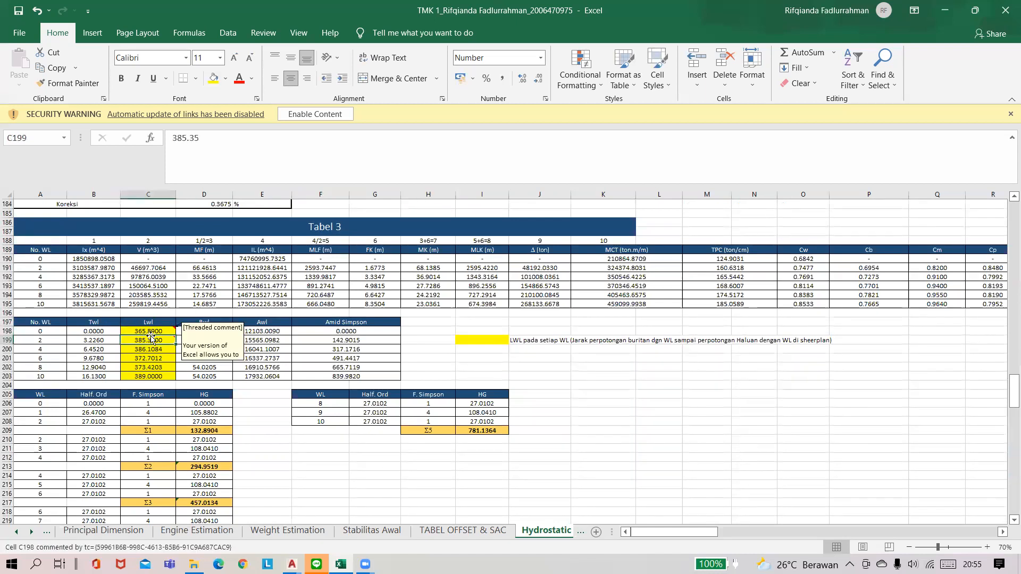
pyautogui.click(151, 332)
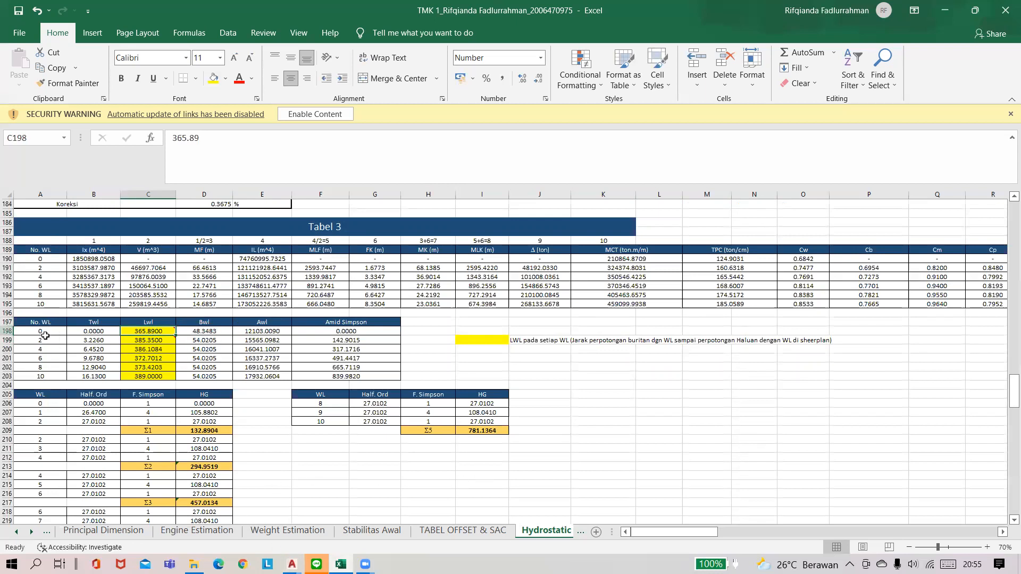
pyautogui.click(45, 334)
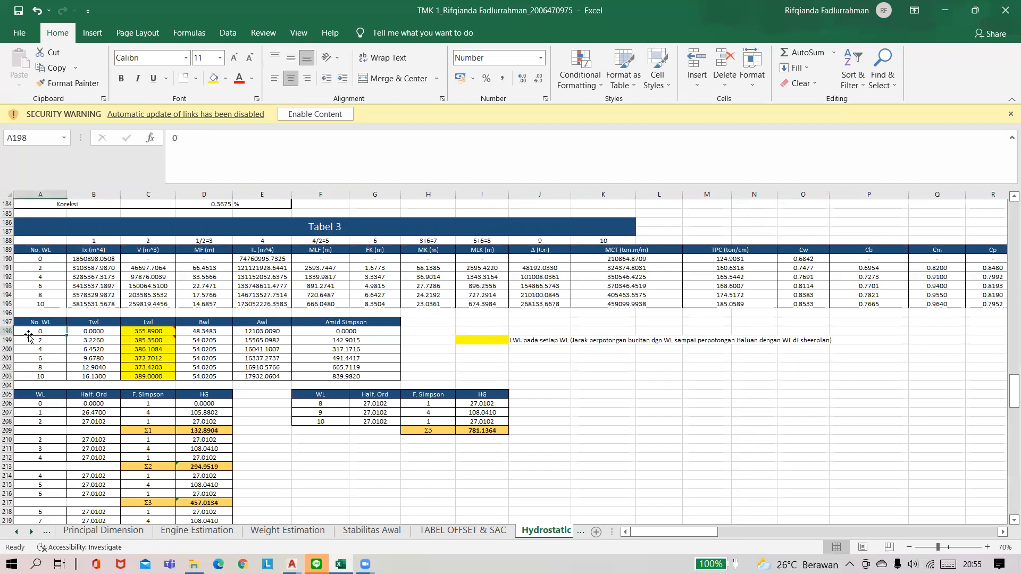
# - Switch to the AutoCAD drawing Linesplan Fix buat ngitung.dwg and select the WL 0 curve in the Half Breadth Plan
pyautogui.moveTo(292, 562)
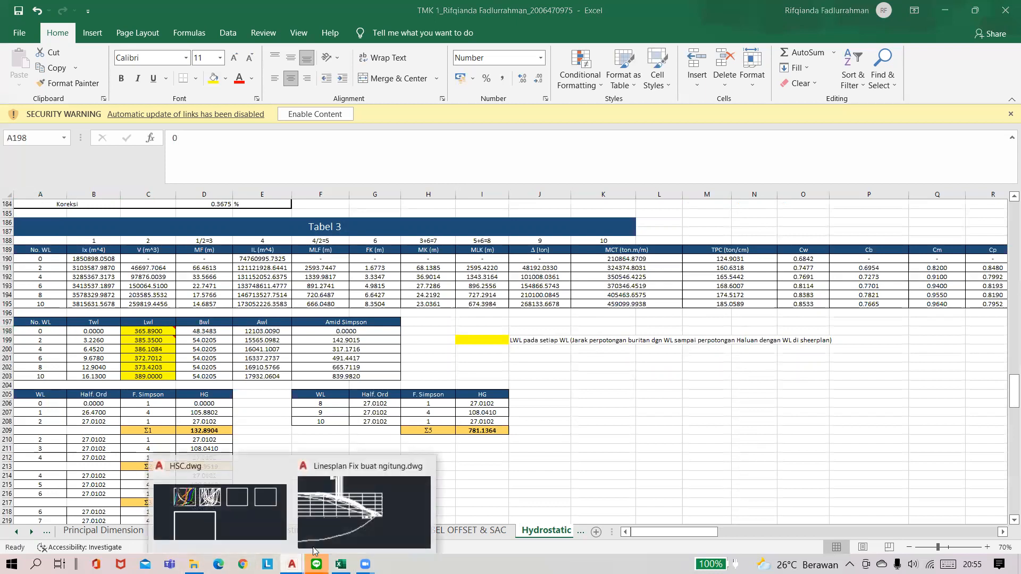
pyautogui.click(314, 548)
pyautogui.scroll(-6, 445, 343)
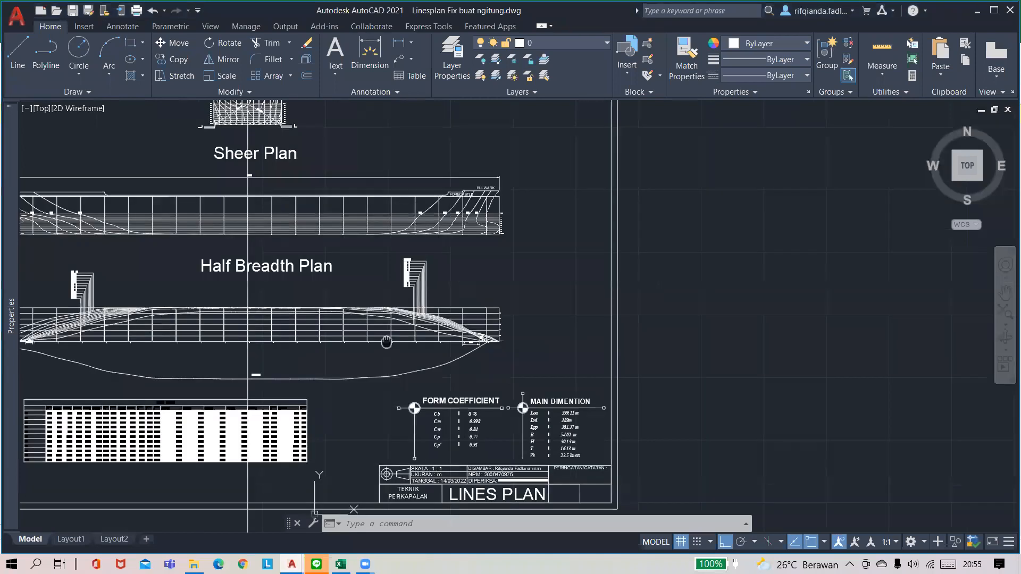
pyautogui.moveTo(102, 341); pyautogui.dragTo(367, 327, button='middle')
pyautogui.scroll(6, 367, 327)
pyautogui.click(301, 314)
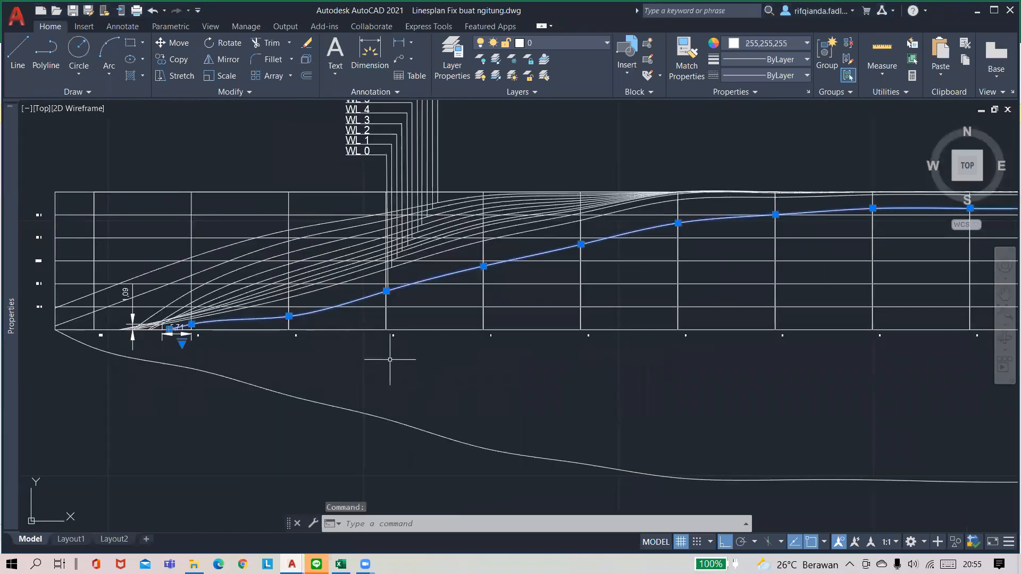
# - Delete the horizontal line overlapping the baseline at the aft end of the WL 0 curve, leaving the dimension command first
pyautogui.click(366, 56)
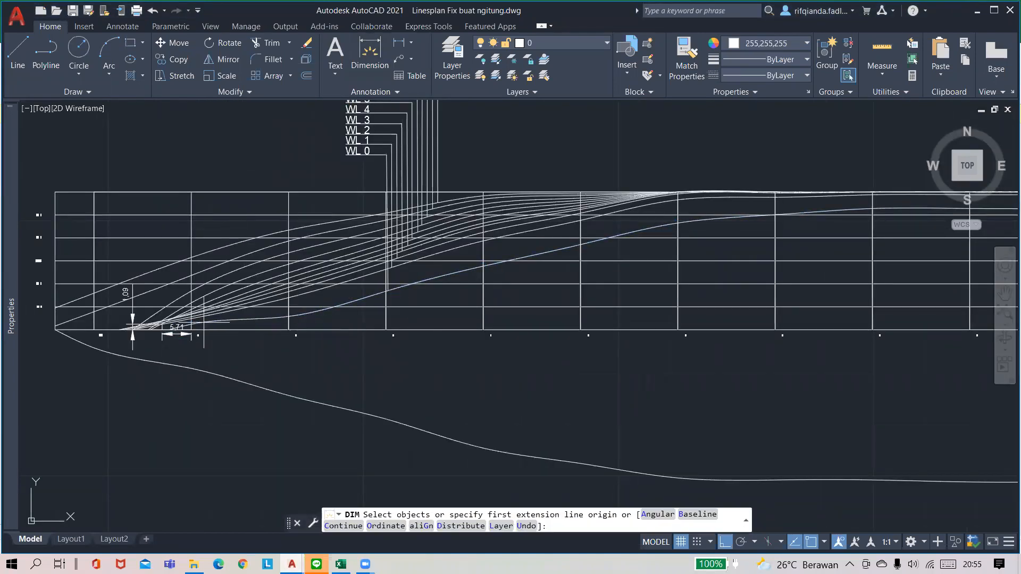
pyautogui.scroll(10, 169, 333)
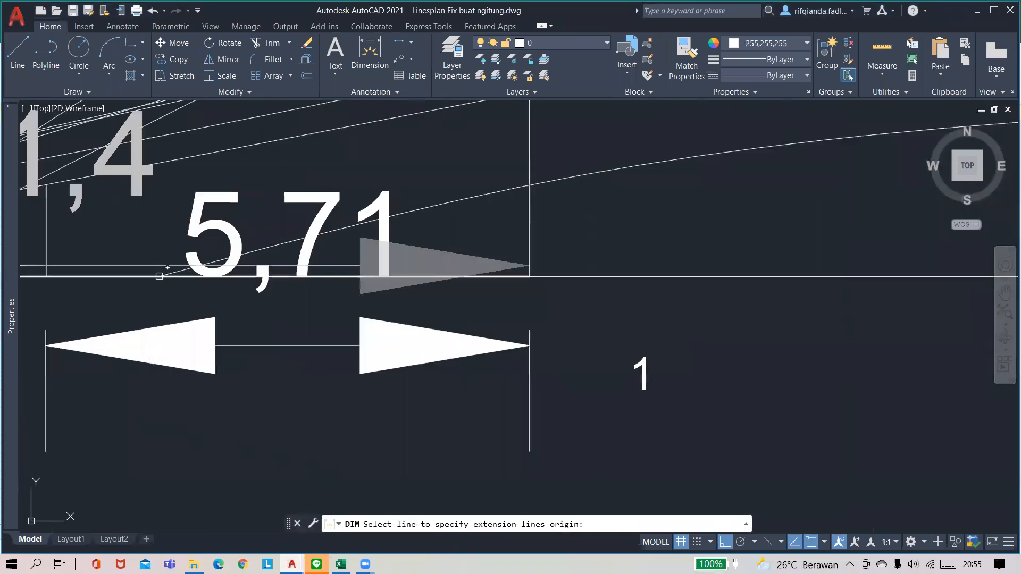
pyautogui.scroll(5, 160, 276)
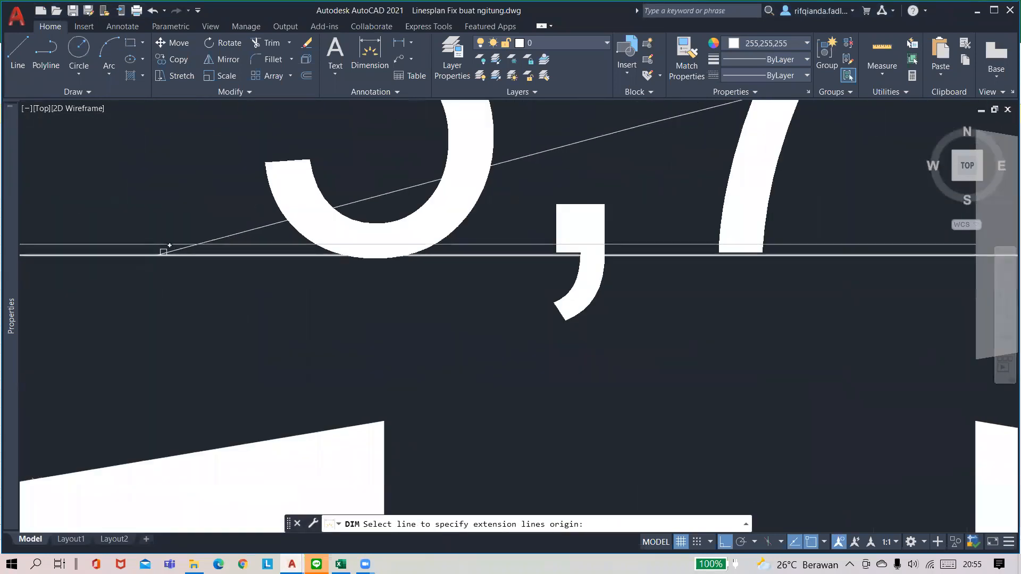
pyautogui.press('Escape')
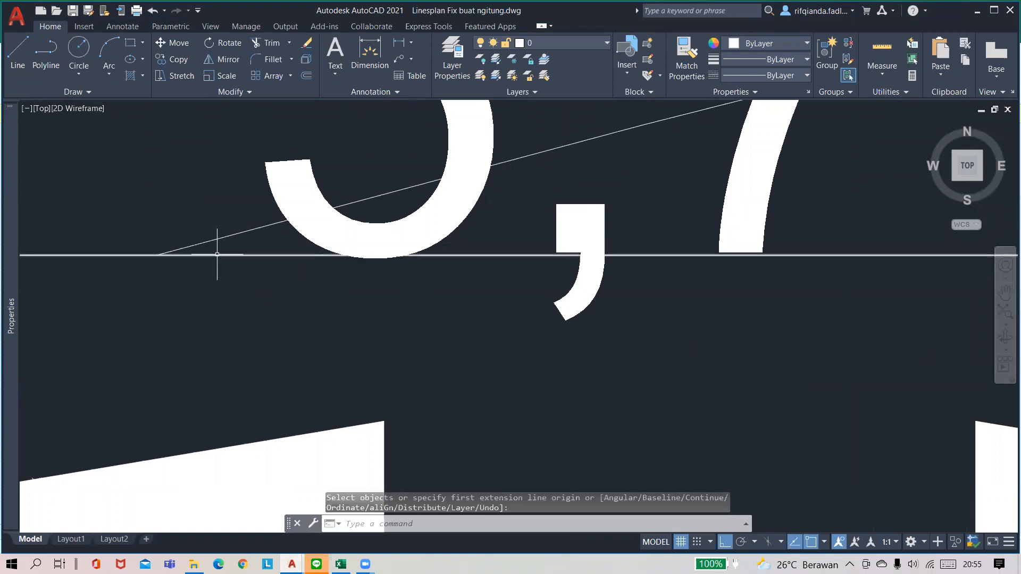
pyautogui.press('Delete')
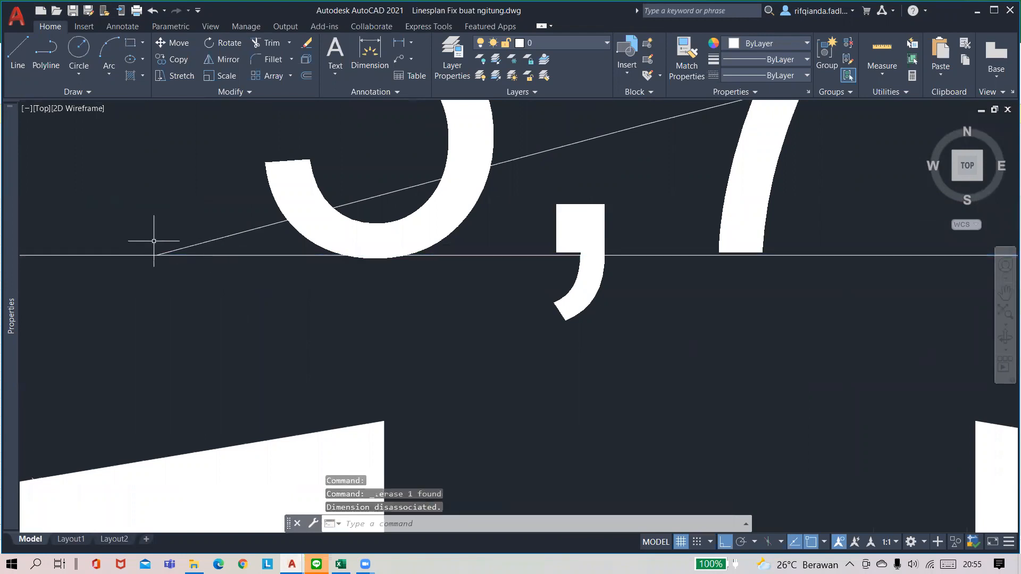
# - Start a dimension with its first origin at the aft end of the WL 0 curve on the Half Breadth Plan baseline
pyautogui.click(366, 55)
pyautogui.click(157, 255)
pyautogui.scroll(-5, 595, 271)
pyautogui.scroll(-6, 626, 271)
pyautogui.scroll(4, 958, 275)
pyautogui.click(341, 564)
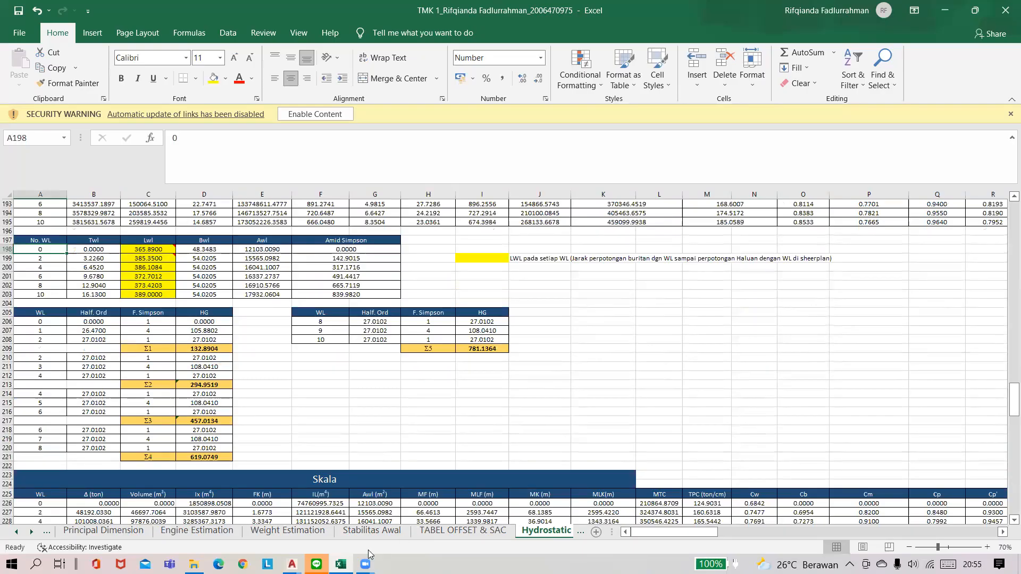
pyautogui.moveTo(292, 564)
pyautogui.click(210, 497)
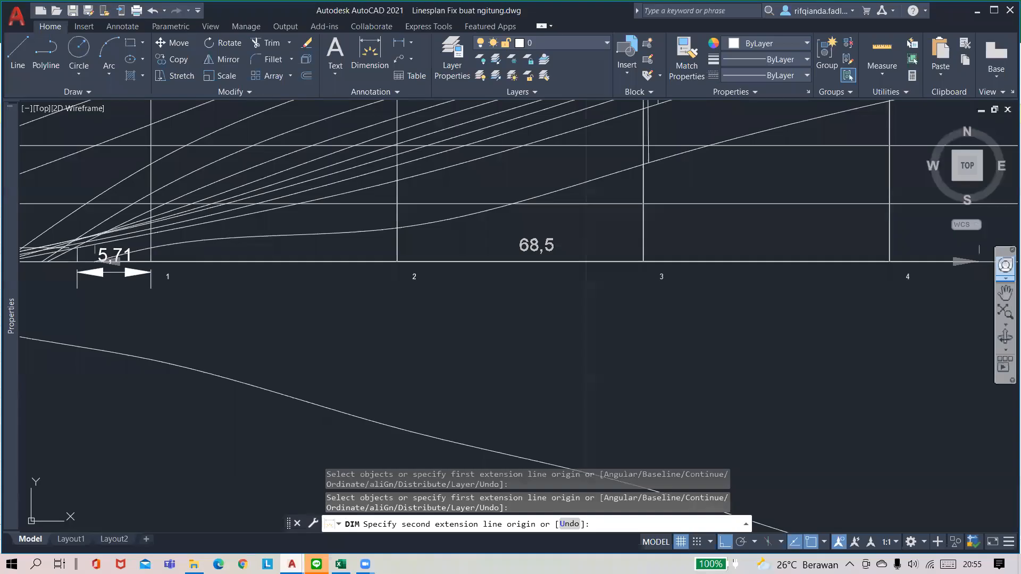
# - Complete the WL 0 length dimension at the forward end of the baseline, placing it between the Half Breadth Plan and the sent line
pyautogui.scroll(-5, 281, 295)
pyautogui.scroll(5, 709, 297)
pyautogui.scroll(3, 755, 282)
pyautogui.moveTo(936, 255)
pyautogui.mouseDown(button='middle')
pyautogui.moveTo(607, 303)
pyautogui.moveTo(310, 329)
pyautogui.mouseUp(button='middle')
pyautogui.scroll(4, 581, 299)
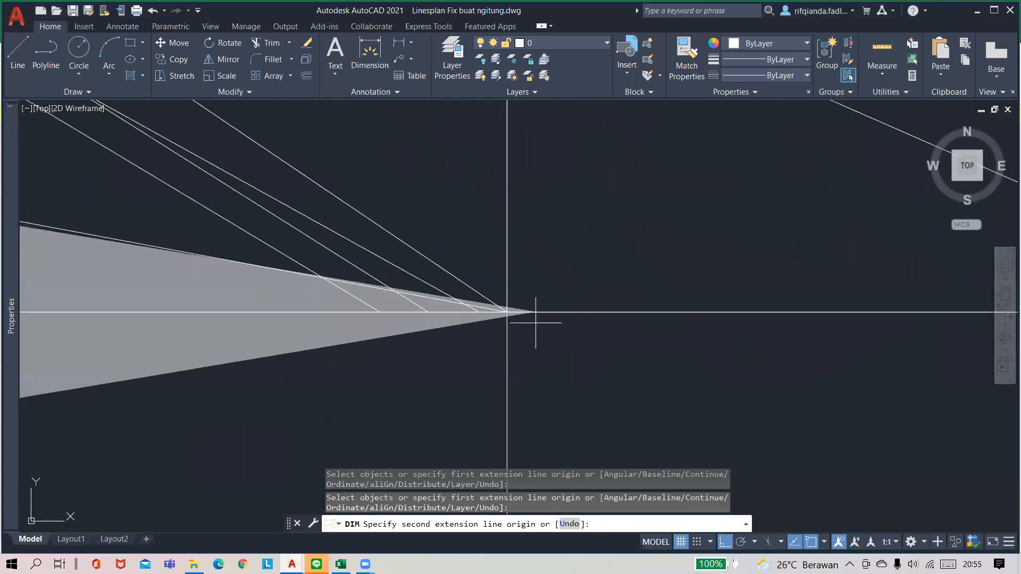
pyautogui.click(506, 312)
pyautogui.scroll(-6, 507, 312)
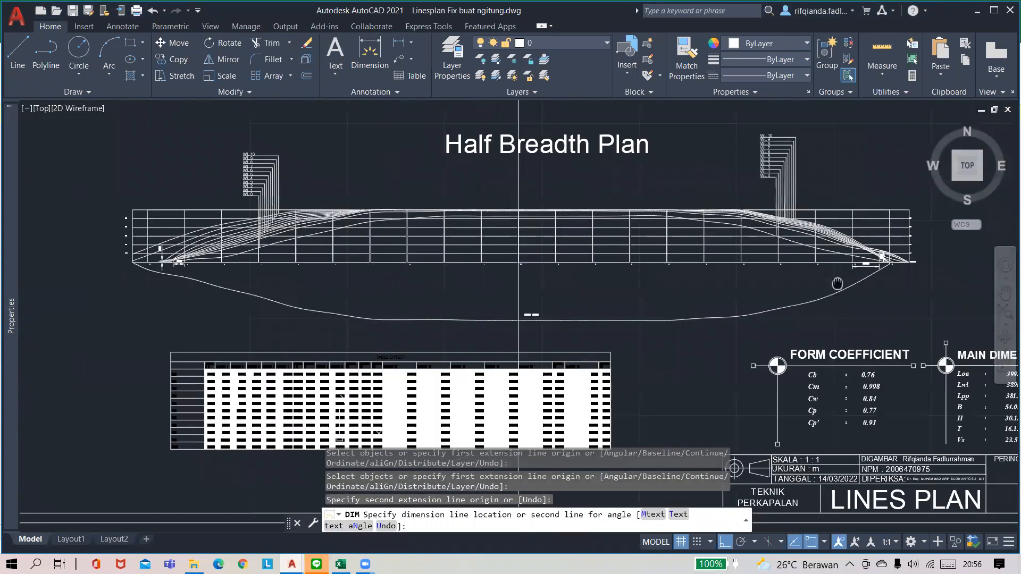
pyautogui.scroll(6, 638, 302)
pyautogui.click(230, 273)
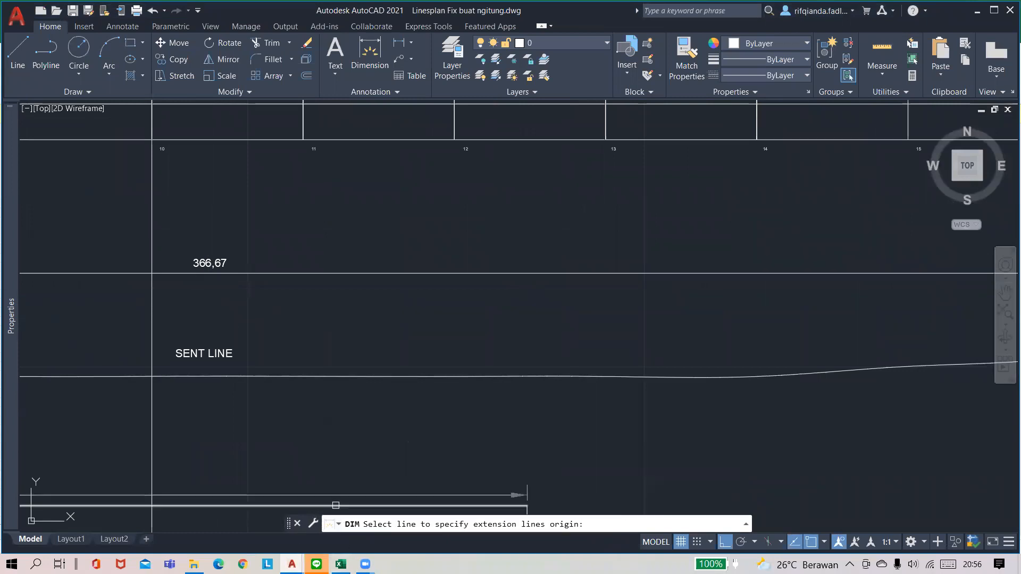
# - Switch back to the Excel workbook and set the Lwl of waterline 0 to 366.67
pyautogui.click(341, 564)
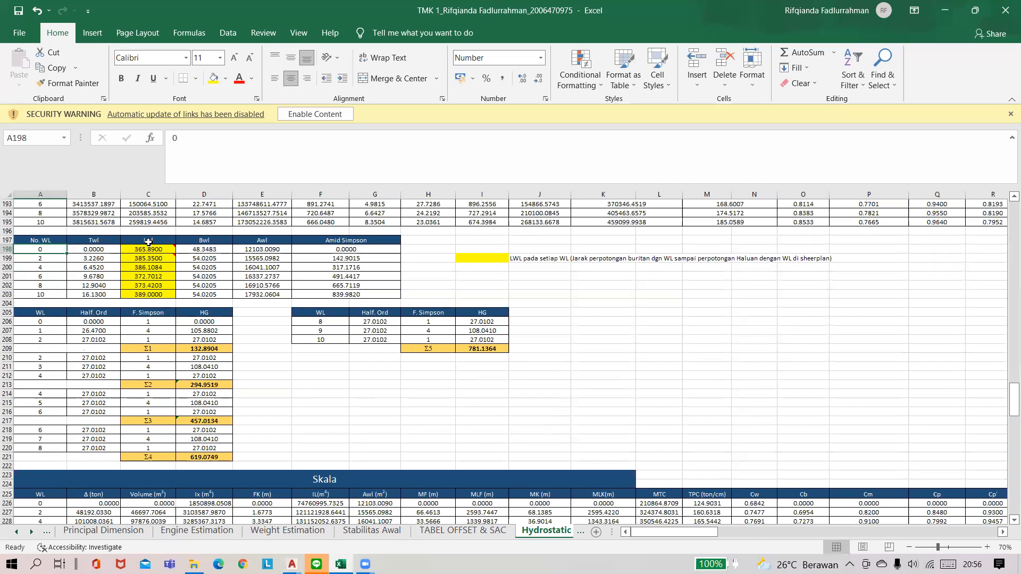
pyautogui.scroll(2, 345, 339)
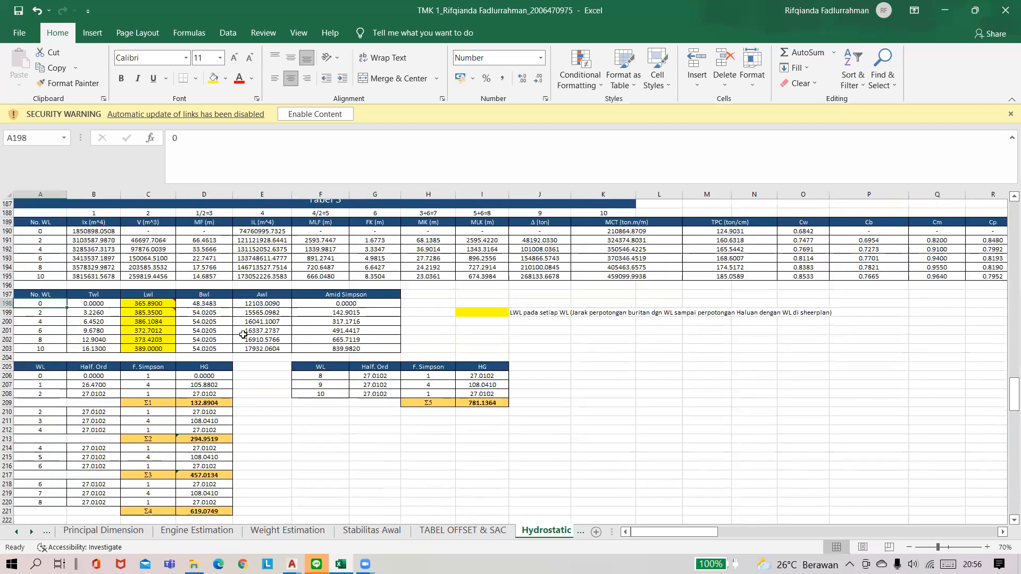
pyautogui.click(145, 302)
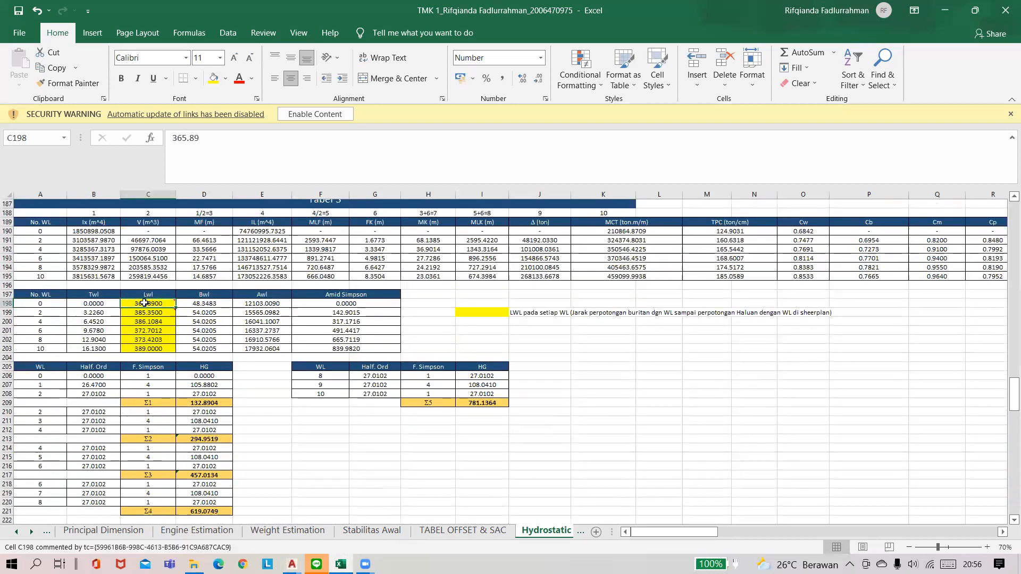
pyautogui.click(250, 145)
pyautogui.moveTo(219, 141); pyautogui.dragTo(194, 139)
pyautogui.doubleClick(194, 138)
pyautogui.write('3')
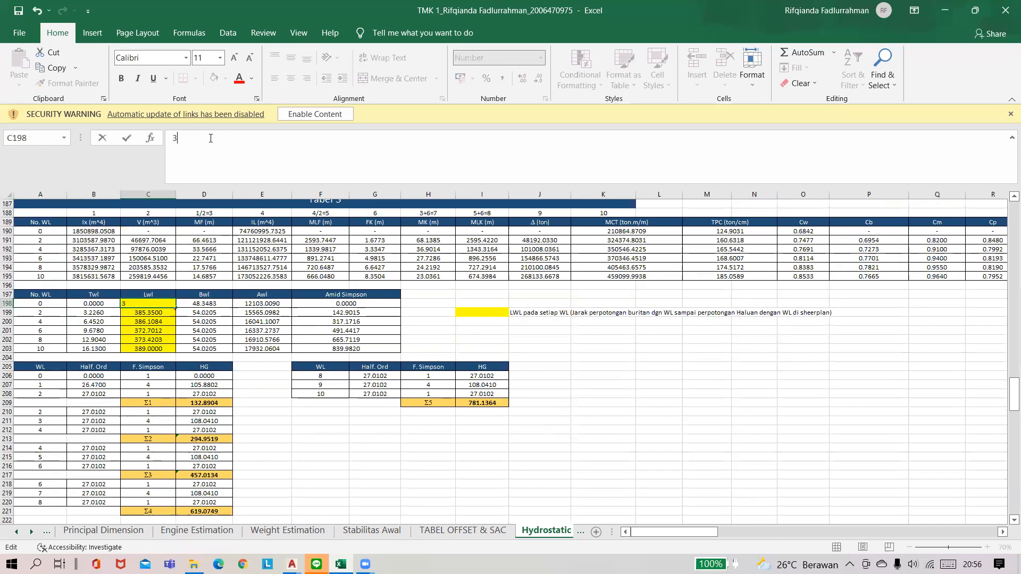
pyautogui.press('Return')
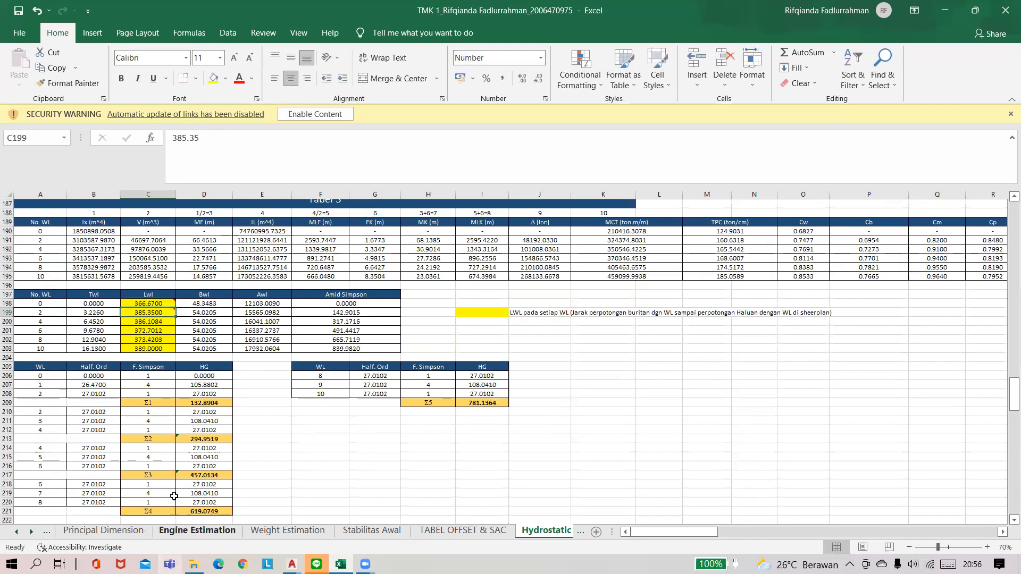
# - Review the Lwl of waterline 10 and the formulas behind the Ix, V and MF columns of Tabel 3
pyautogui.click(274, 421)
pyautogui.click(134, 349)
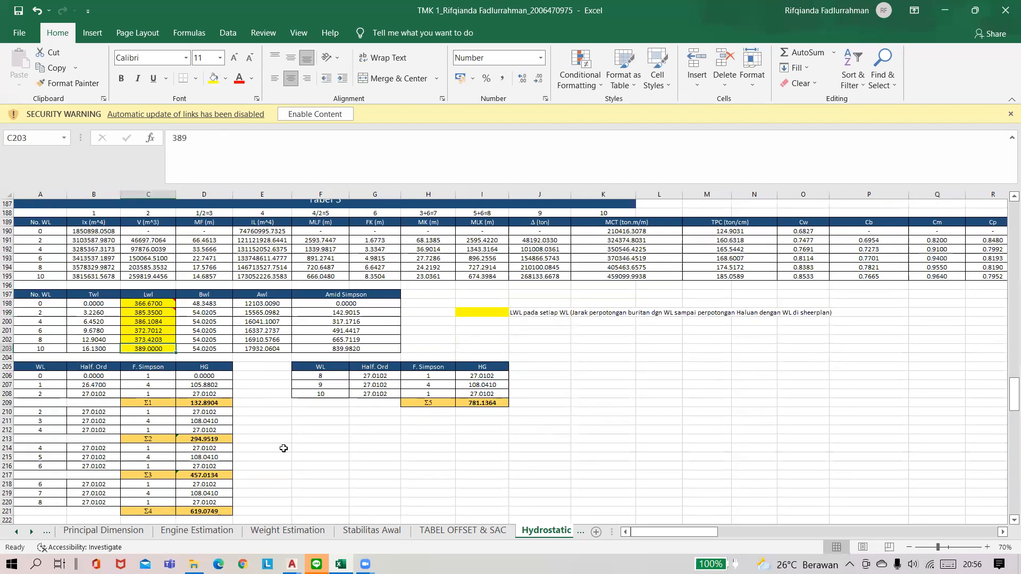
pyautogui.click(84, 240)
pyautogui.click(84, 267)
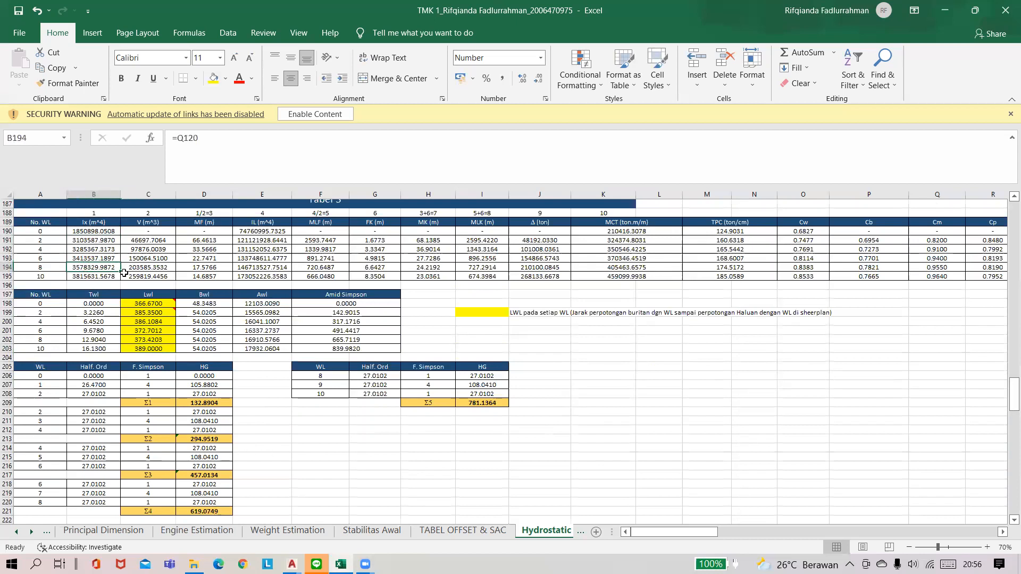
pyautogui.click(160, 239)
pyautogui.click(218, 240)
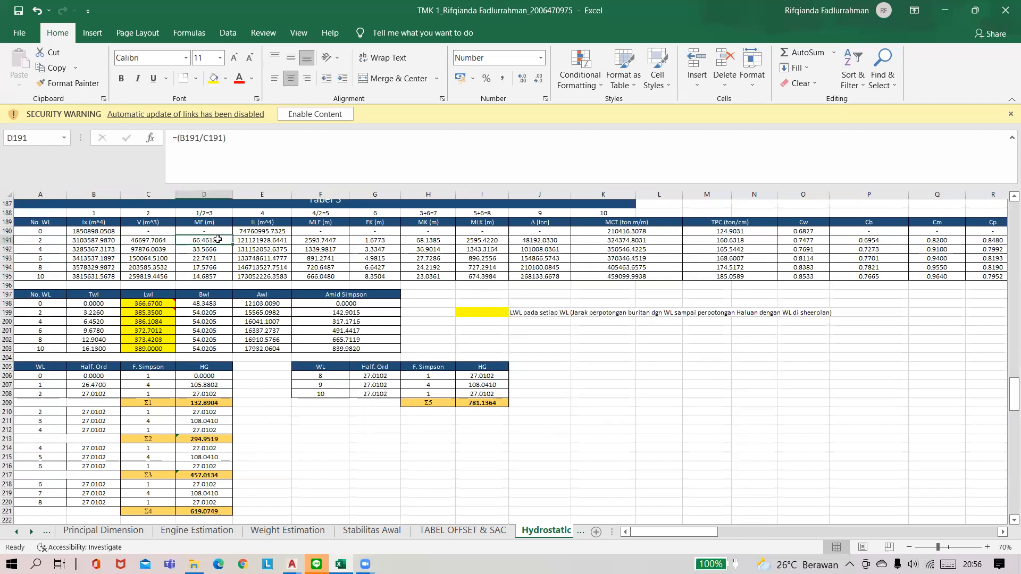
pyautogui.click(210, 255)
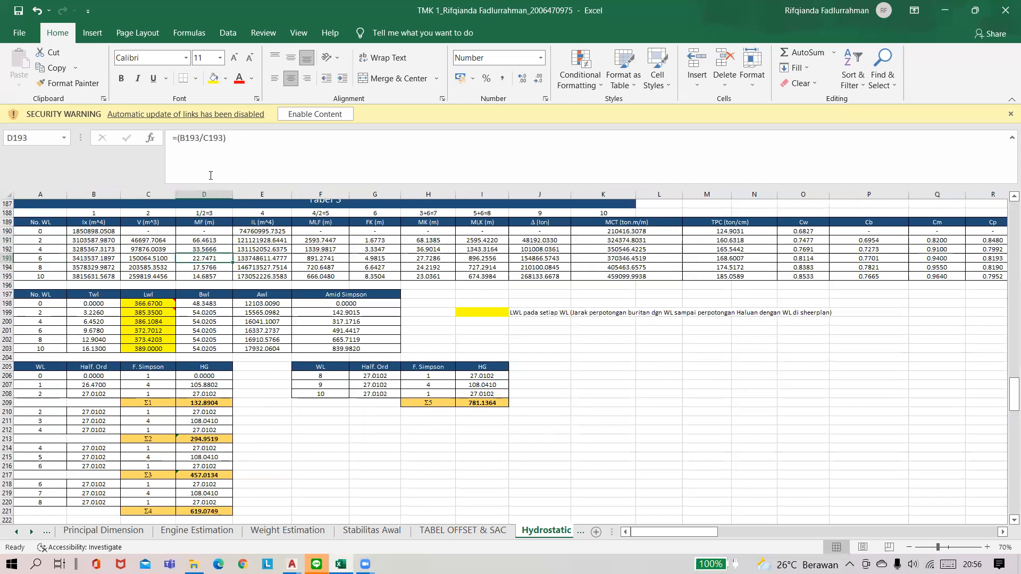
# - Examine the FK, Δ and MCT columns of Tabel 3 and view the coefficient columns through Cp'
pyautogui.click(396, 277)
pyautogui.click(554, 244)
pyautogui.click(655, 247)
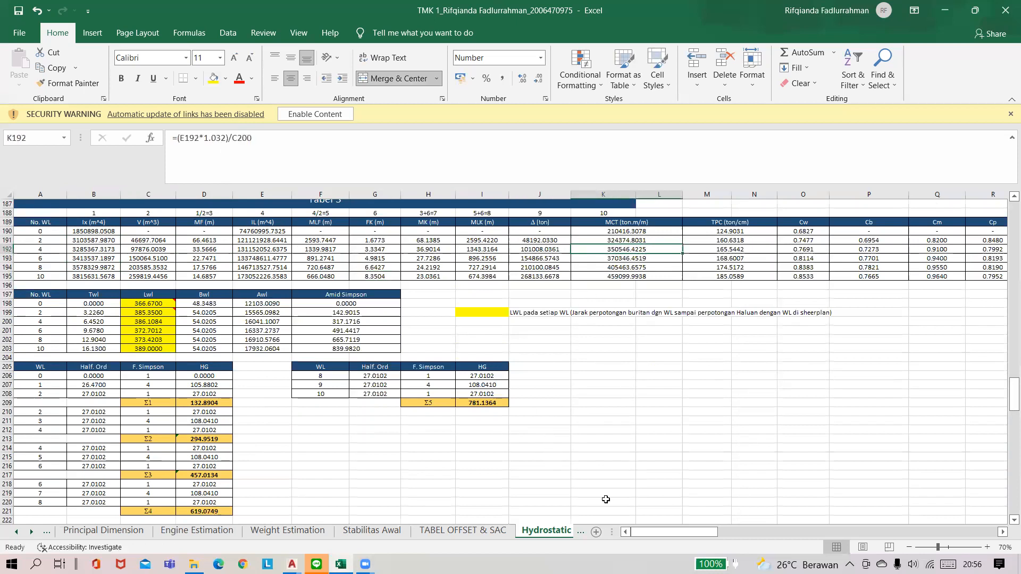
pyautogui.moveTo(654, 531); pyautogui.dragTo(667, 548)
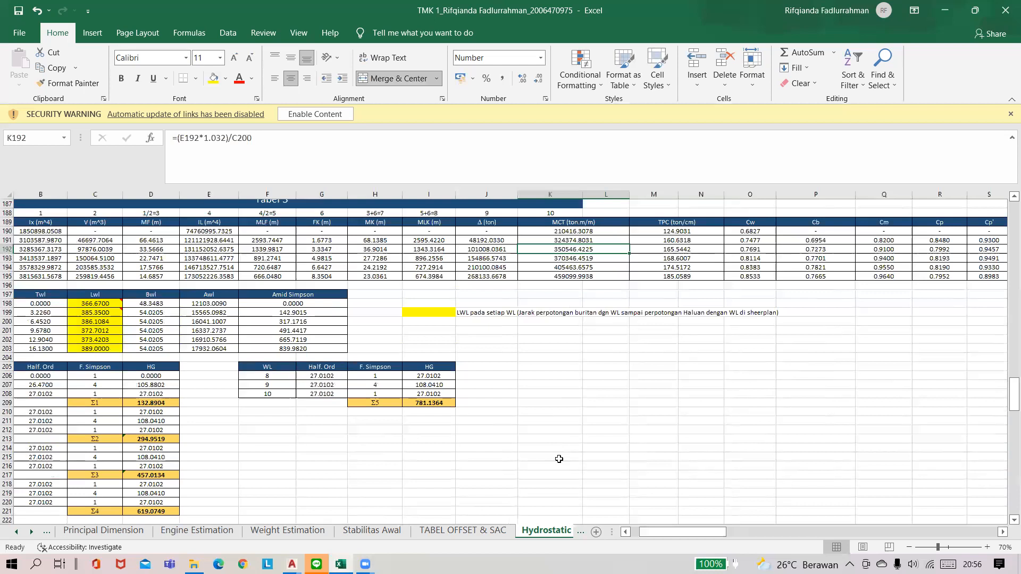
pyautogui.moveTo(690, 534); pyautogui.dragTo(631, 539)
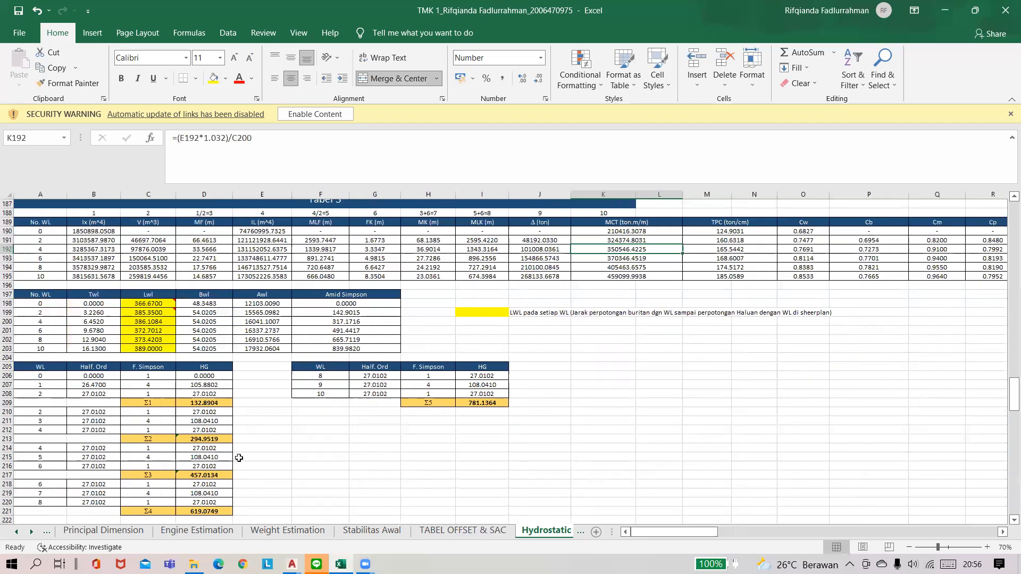
# - Examine the Skala table, tracing the references of its Δ, Volume and IL columns back to Tabel 3
pyautogui.scroll(-1, 234, 453)
pyautogui.scroll(-4, 235, 453)
pyautogui.scroll(-6, 229, 448)
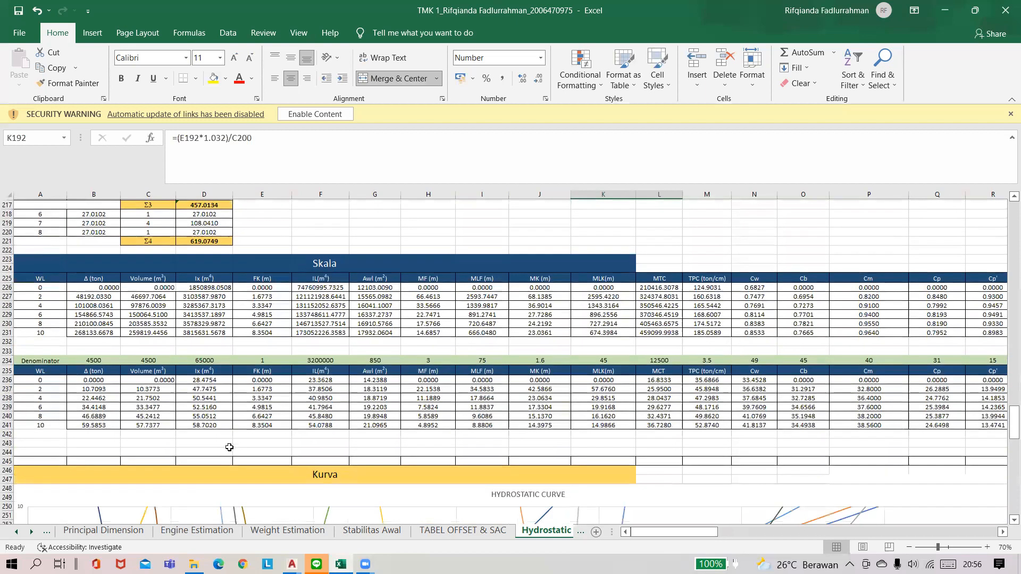
pyautogui.scroll(-1, 229, 448)
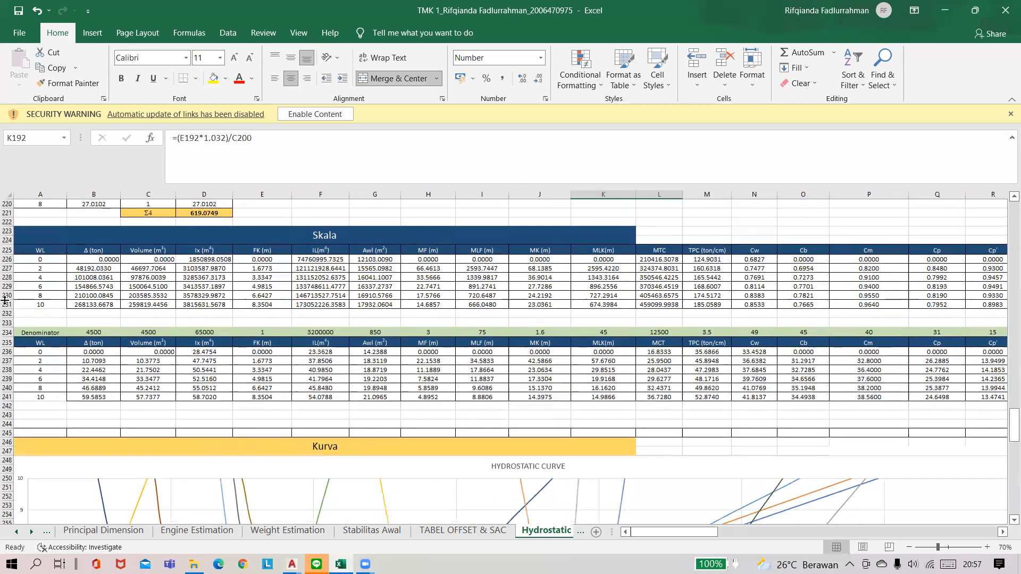
pyautogui.click(73, 241)
pyautogui.click(90, 268)
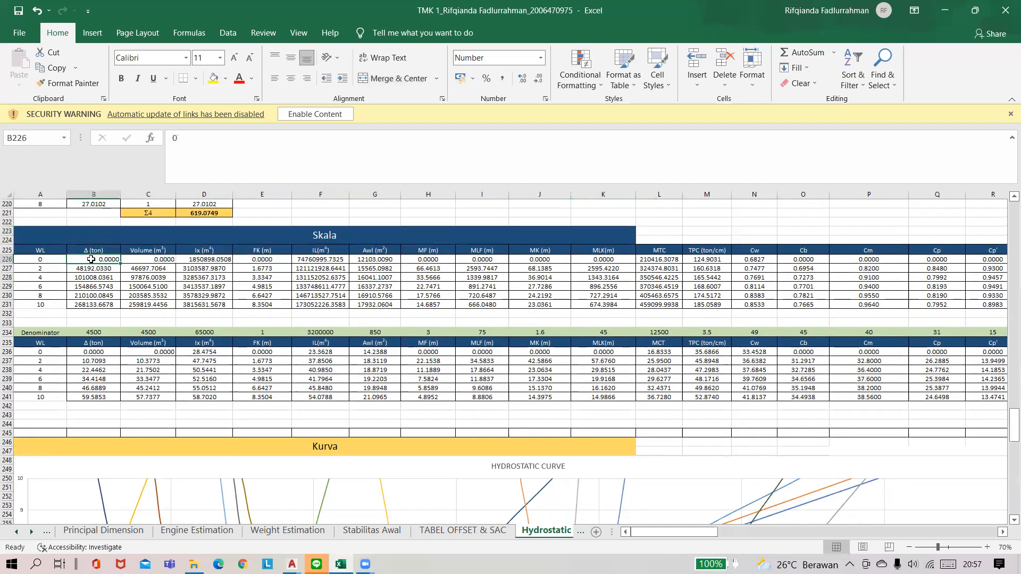
pyautogui.click(92, 286)
pyautogui.click(91, 303)
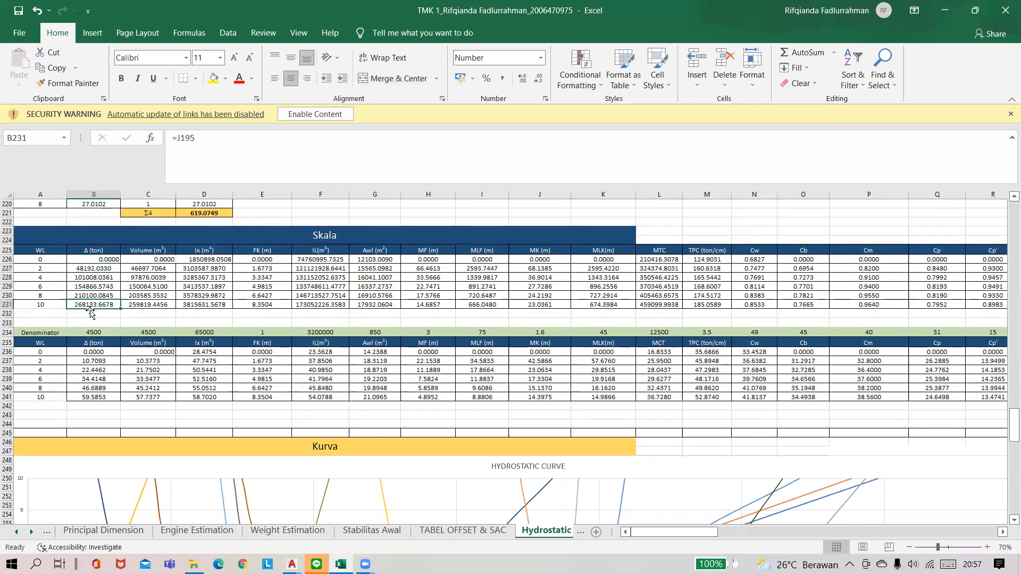
pyautogui.click(154, 296)
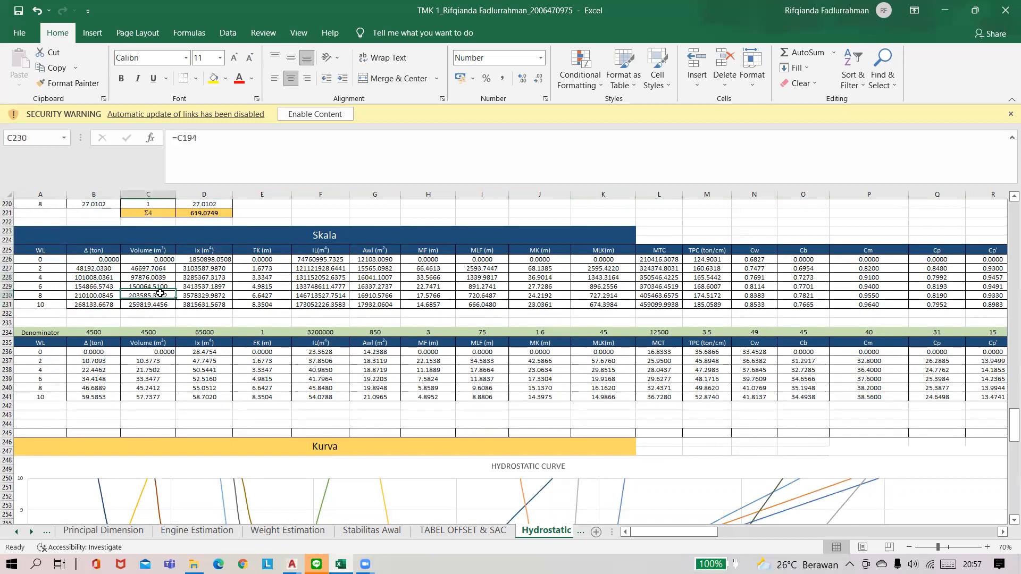
pyautogui.click(326, 278)
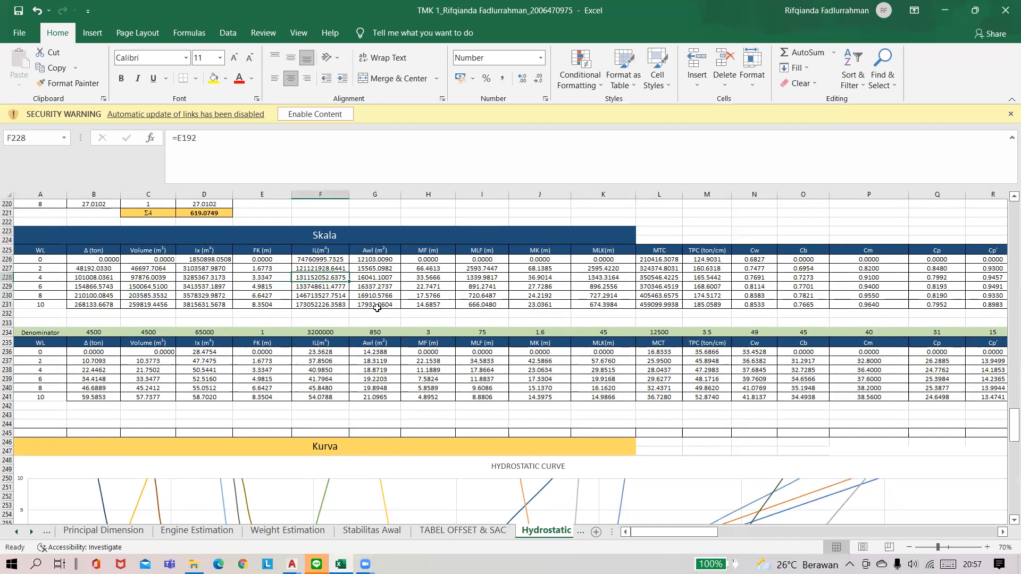
pyautogui.click(100, 305)
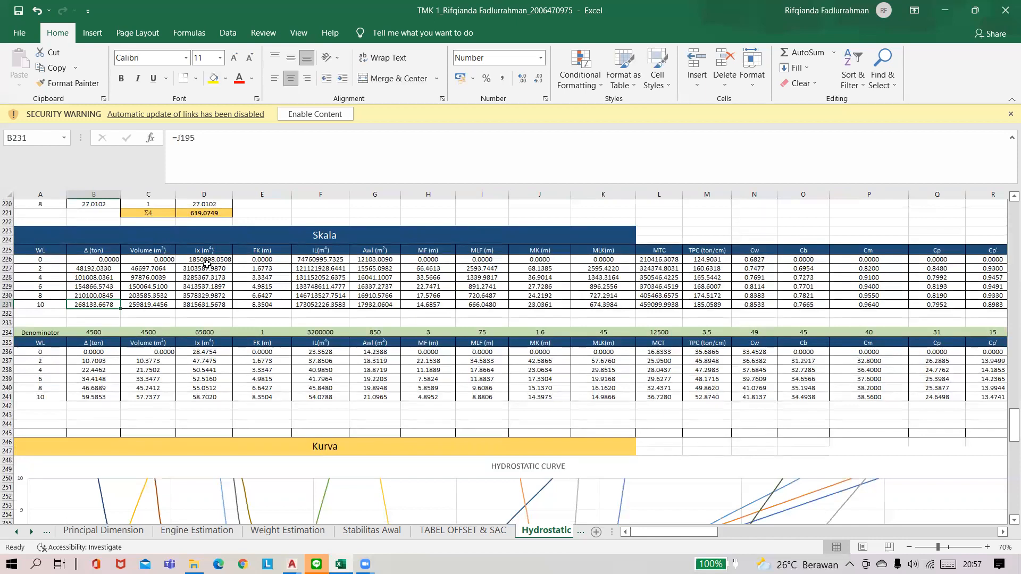
# - Trace the Skala table's Δ reference for waterline 10 back to Tabel 3 and view the source cell's formula
pyautogui.click(242, 158)
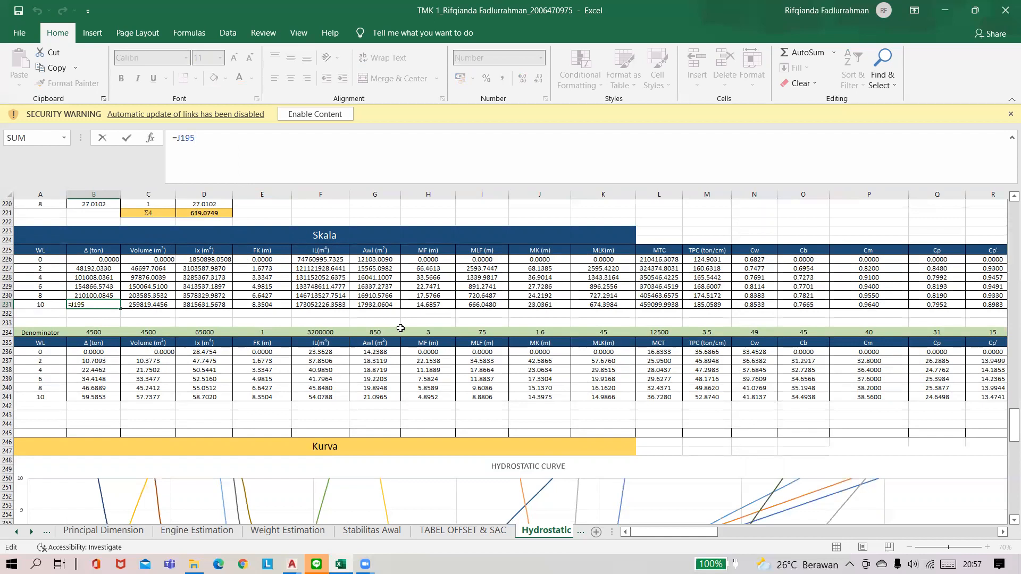
pyautogui.scroll(5, 585, 319)
pyautogui.scroll(5, 590, 318)
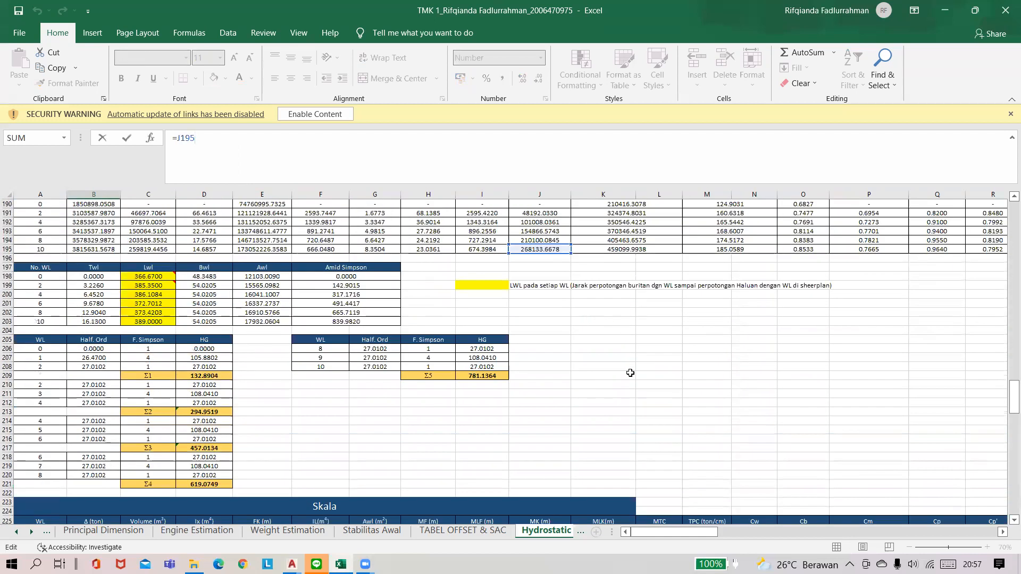
pyautogui.scroll(1, 610, 404)
pyautogui.scroll(2, 610, 404)
pyautogui.press('Escape')
pyautogui.click(547, 332)
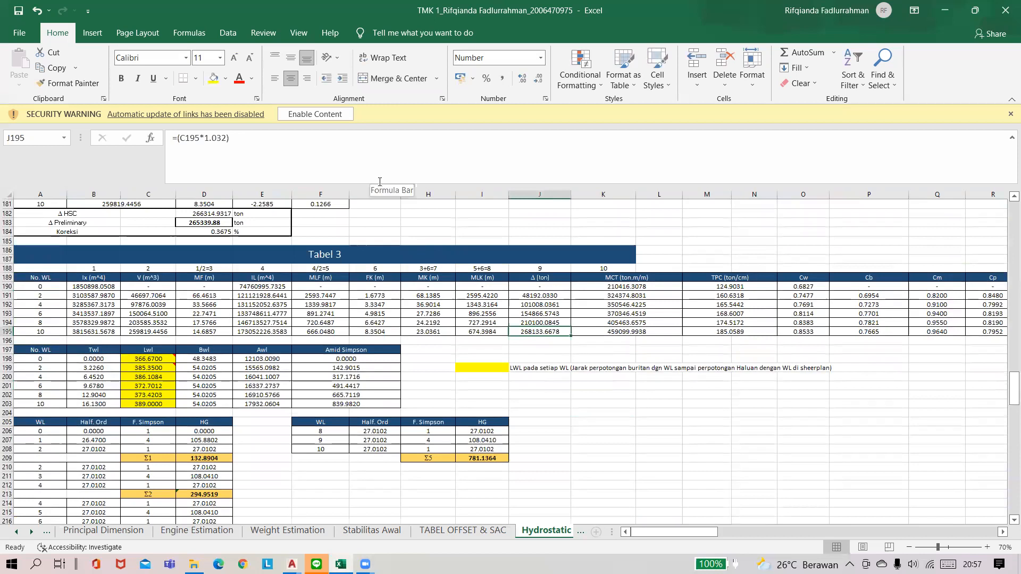
# - Examine the Skala table's Cm reference, the Denominator row with its Δ divisor, and the Δ source value of waterline 10
pyautogui.scroll(-4, 401, 360)
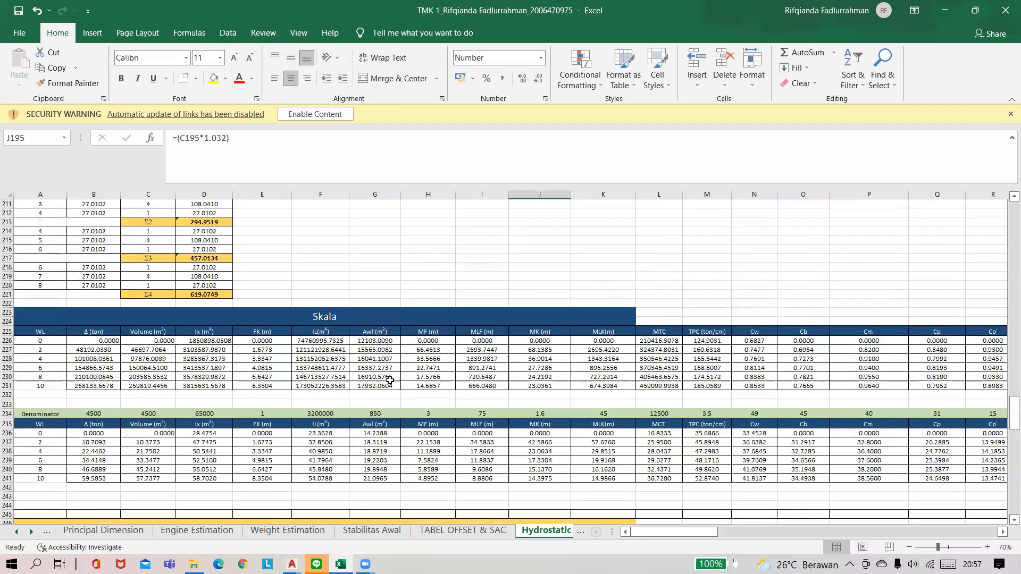
pyautogui.scroll(-7, 386, 380)
pyautogui.scroll(5, 149, 309)
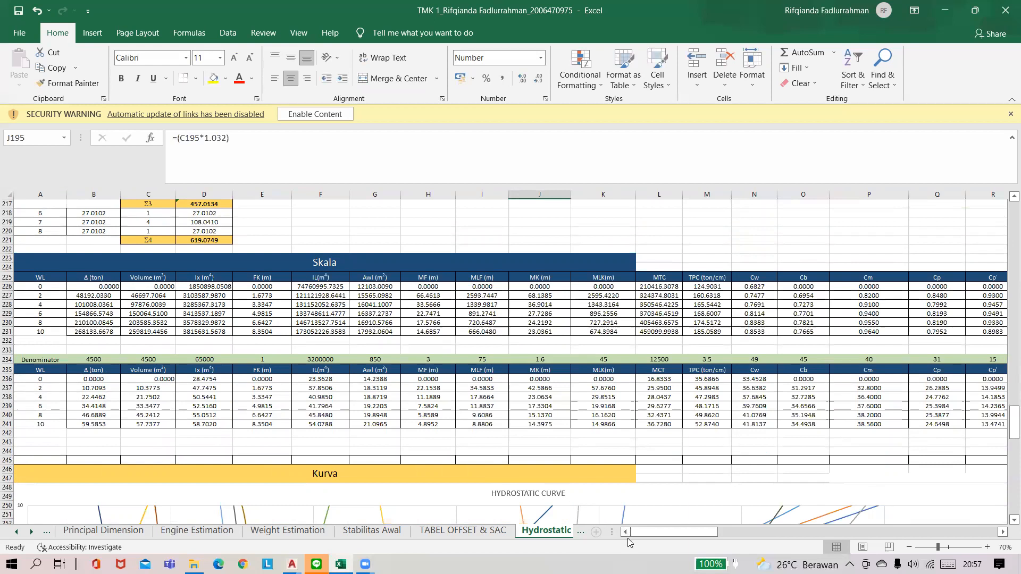
pyautogui.moveTo(691, 533); pyautogui.dragTo(641, 534)
pyautogui.click(833, 306)
pyautogui.moveTo(701, 533)
pyautogui.mouseDown()
pyautogui.moveTo(731, 543)
pyautogui.moveTo(700, 536)
pyautogui.mouseUp()
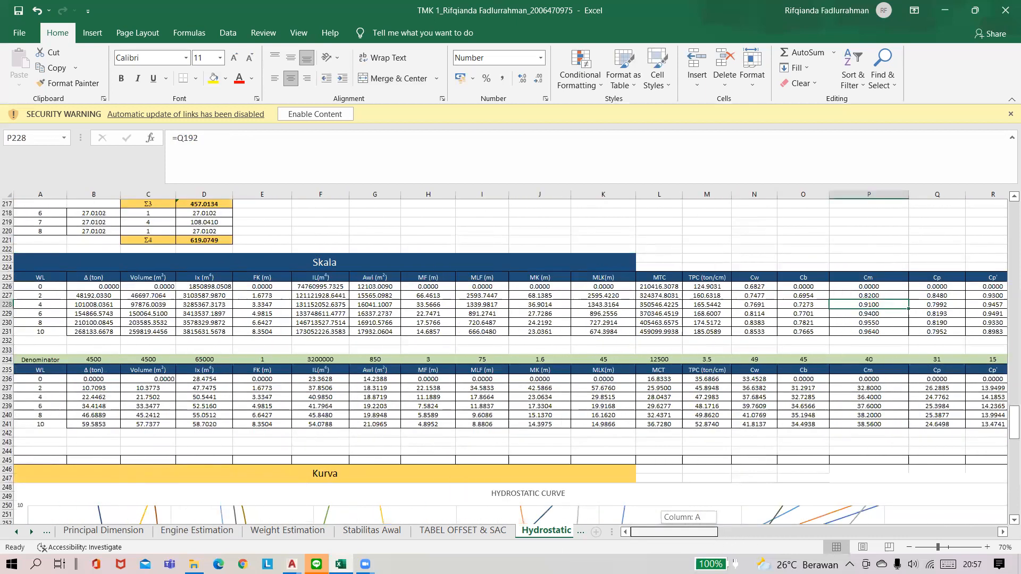
pyautogui.click(34, 359)
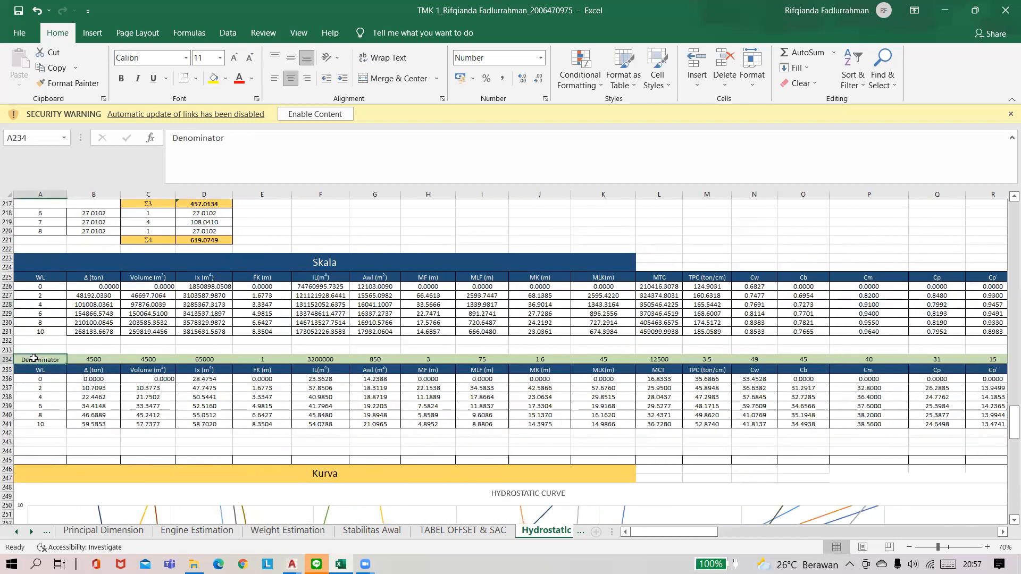
pyautogui.click(85, 360)
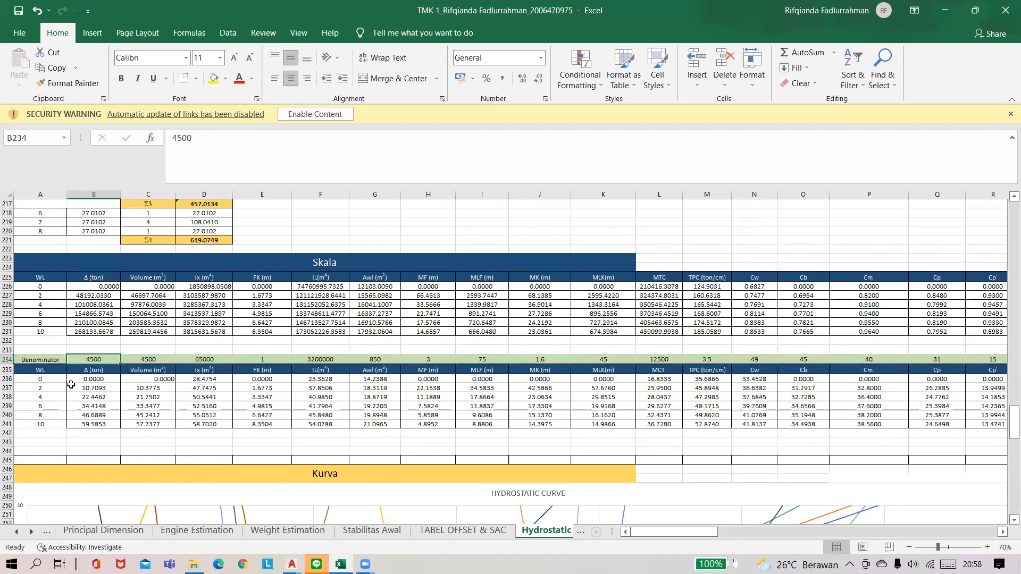
pyautogui.click(91, 332)
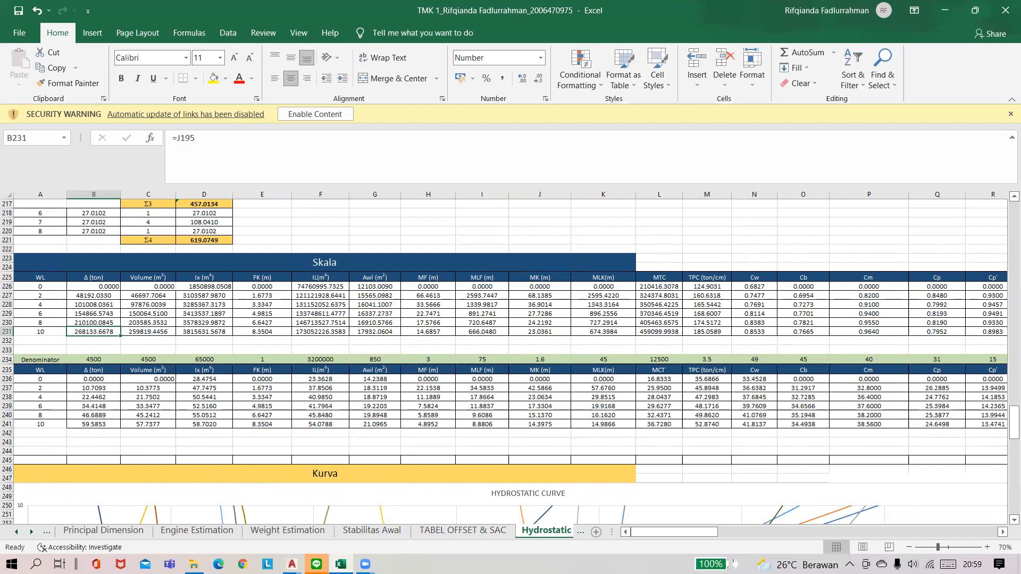
# - Switch to AutoCAD and bring the HSC.dwg drawing's row of curve boxes and the double-lined sheet frame into view
pyautogui.click(292, 564)
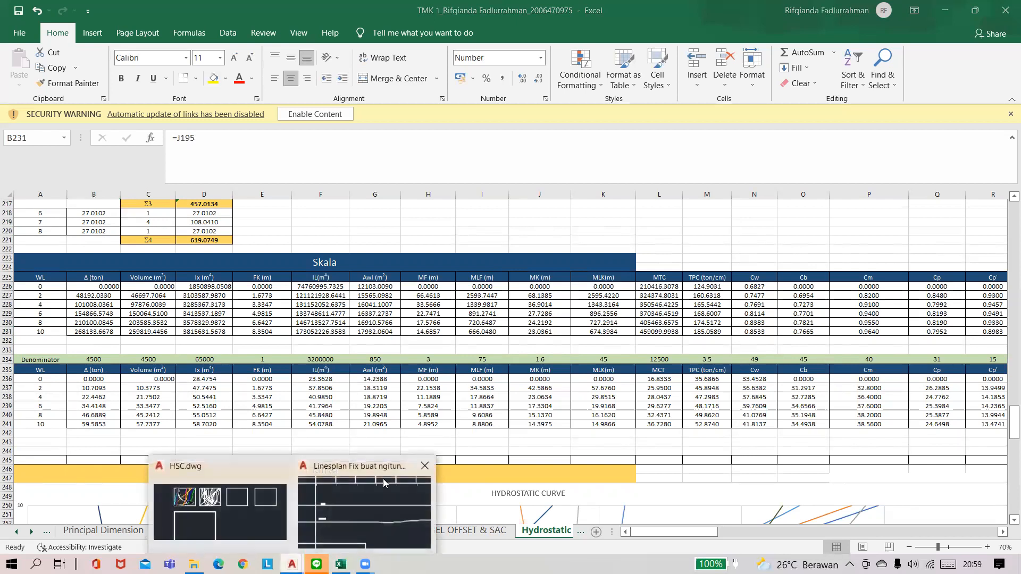
pyautogui.click(317, 536)
pyautogui.scroll(-4, 230, 345)
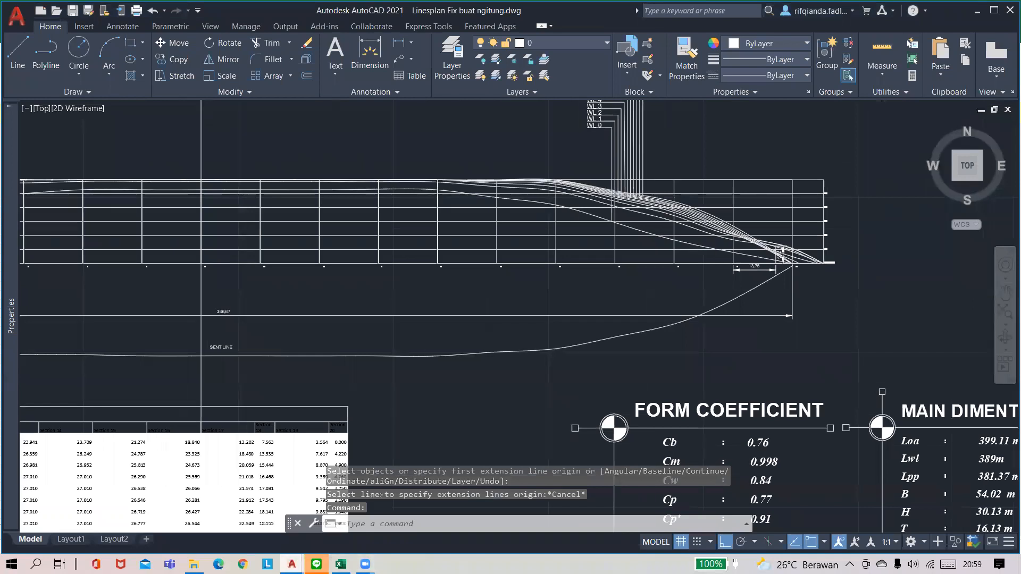
pyautogui.click(291, 564)
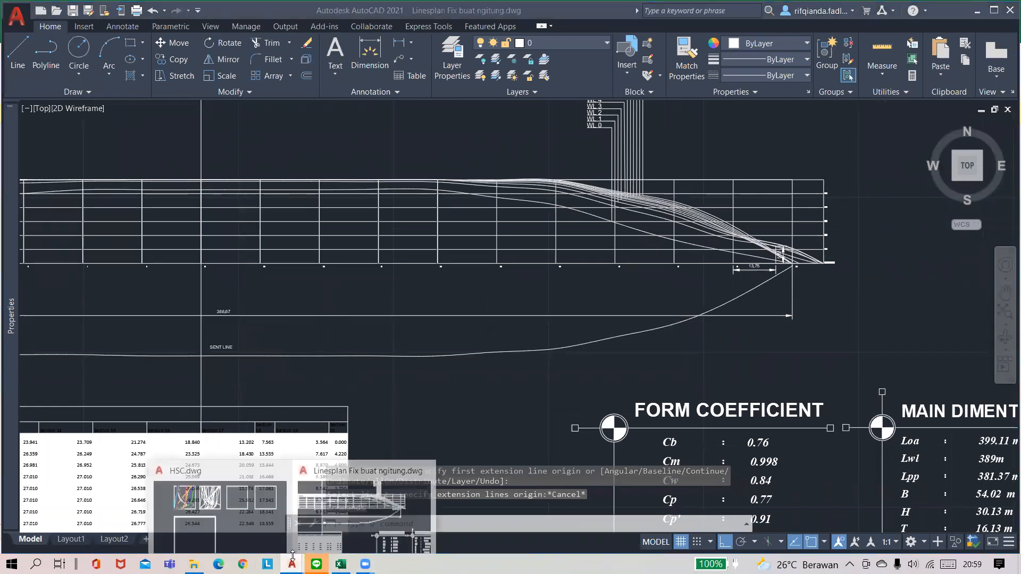
pyautogui.click(219, 513)
pyautogui.scroll(-6, 147, 318)
pyautogui.scroll(6, 187, 301)
pyautogui.moveTo(411, 285)
pyautogui.mouseDown(button='middle')
pyautogui.moveTo(186, 301)
pyautogui.moveTo(825, 288)
pyautogui.mouseUp(button='middle')
pyautogui.scroll(-6, 287, 289)
pyautogui.moveTo(344, 301)
pyautogui.mouseDown(button='middle')
pyautogui.moveTo(576, 319)
pyautogui.moveTo(652, 300)
pyautogui.mouseUp(button='middle')
pyautogui.scroll(2, 491, 339)
pyautogui.scroll(2, 491, 339)
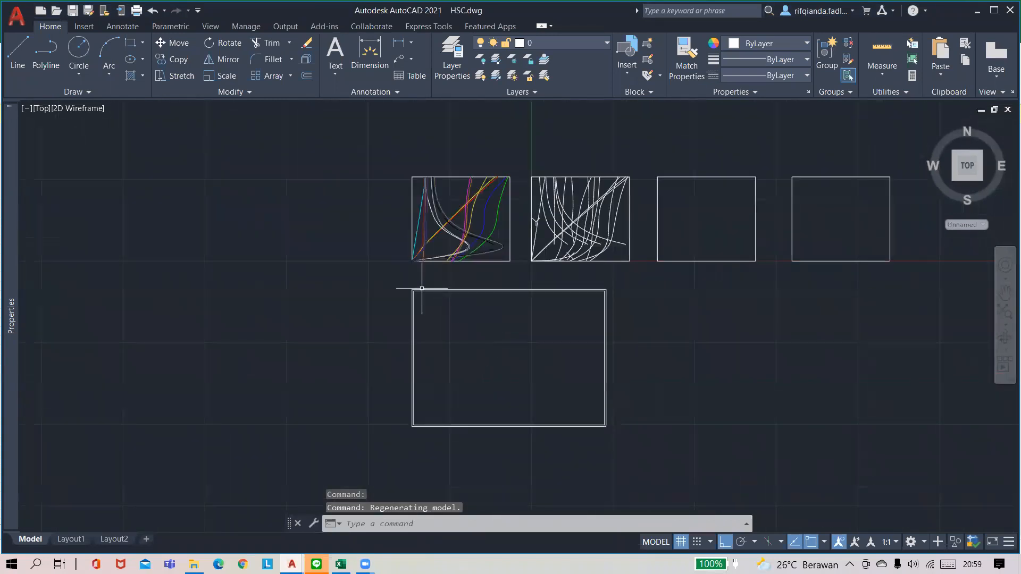
pyautogui.scroll(2, 399, 296)
pyautogui.moveTo(410, 285); pyautogui.dragTo(360, 257, button='middle')
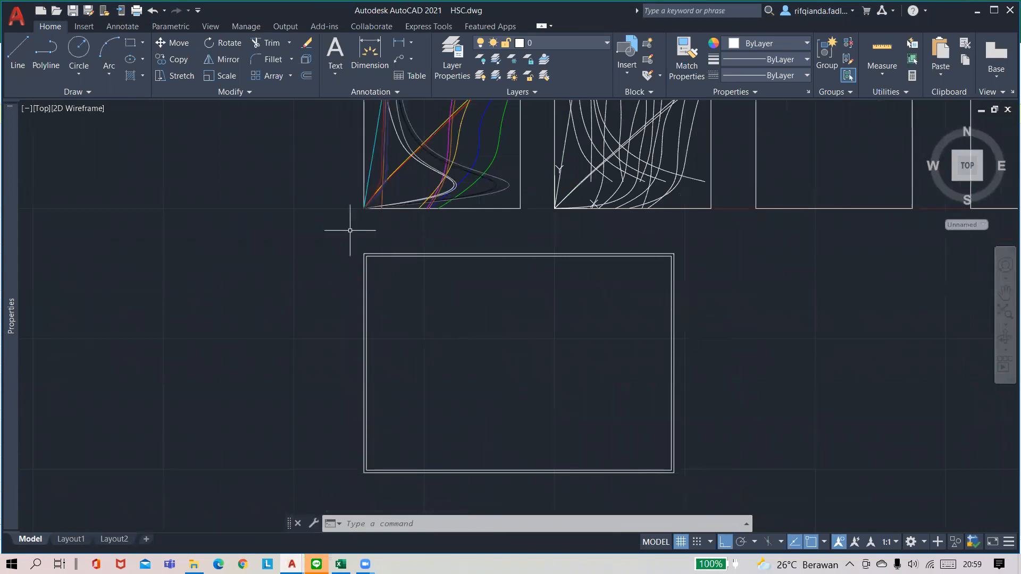
pyautogui.moveTo(752, 234); pyautogui.dragTo(623, 293, button='middle')
# - Try to move the first empty box from the upper row into the upper-left area of the double-lined frame
pyautogui.click(613, 104)
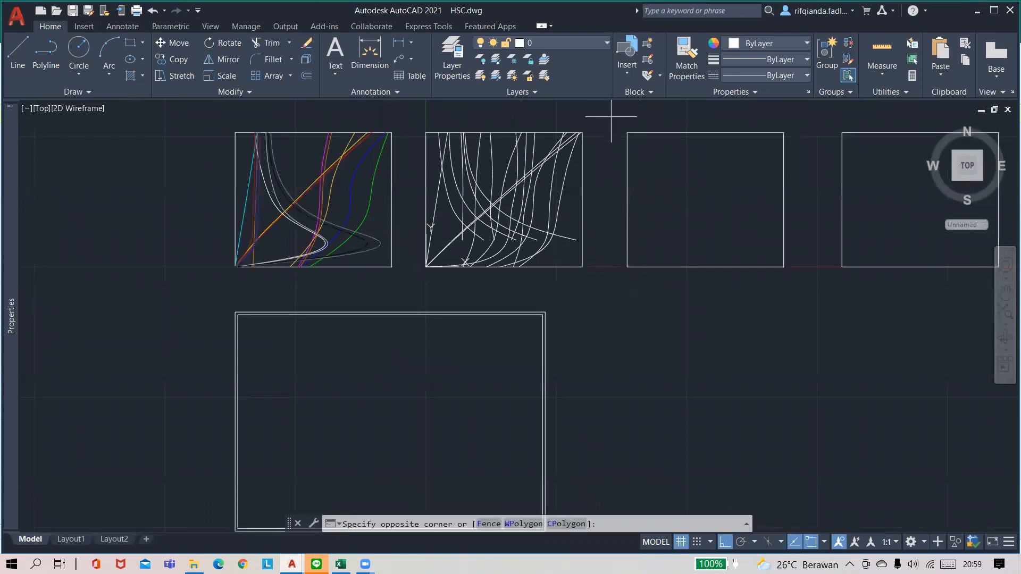
pyautogui.click(792, 300)
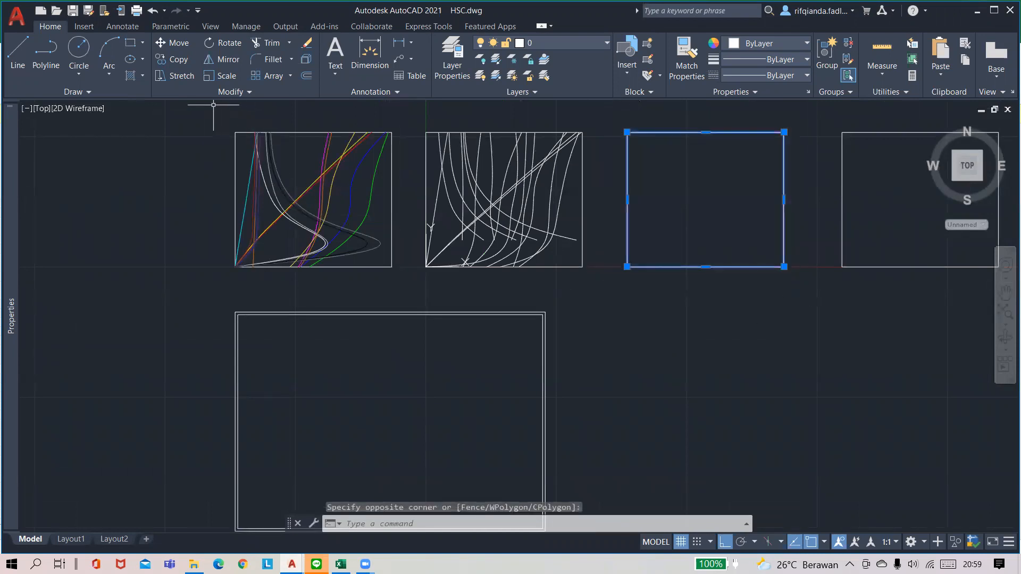
pyautogui.click(171, 43)
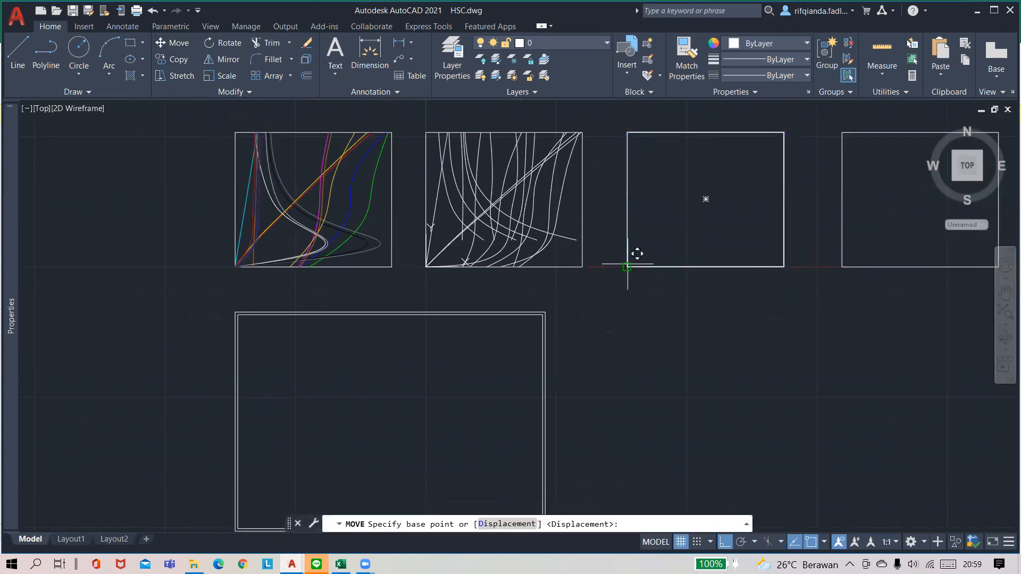
pyautogui.click(628, 266)
pyautogui.press('F8')
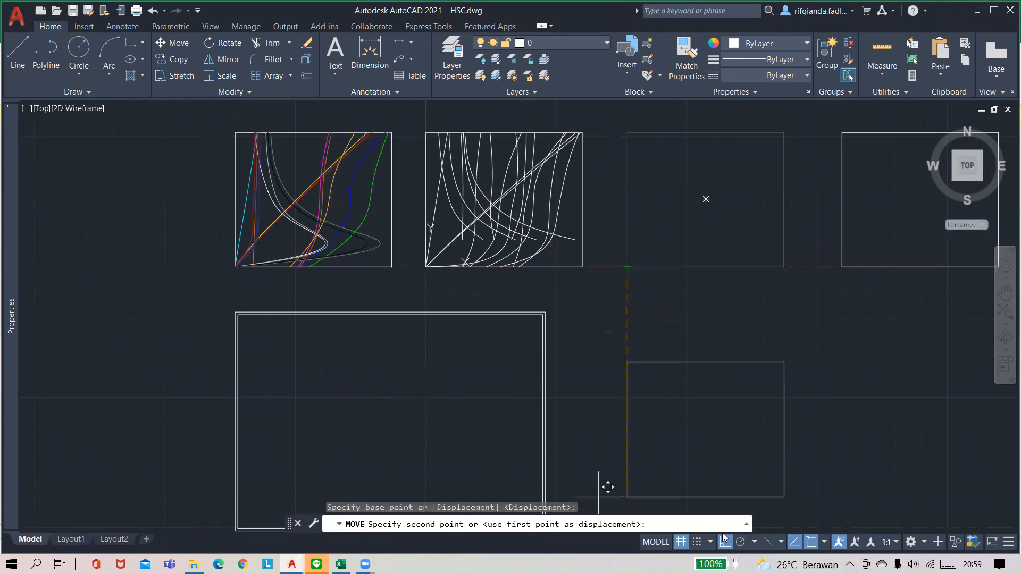
pyautogui.moveTo(296, 428); pyautogui.dragTo(411, 343, button='middle')
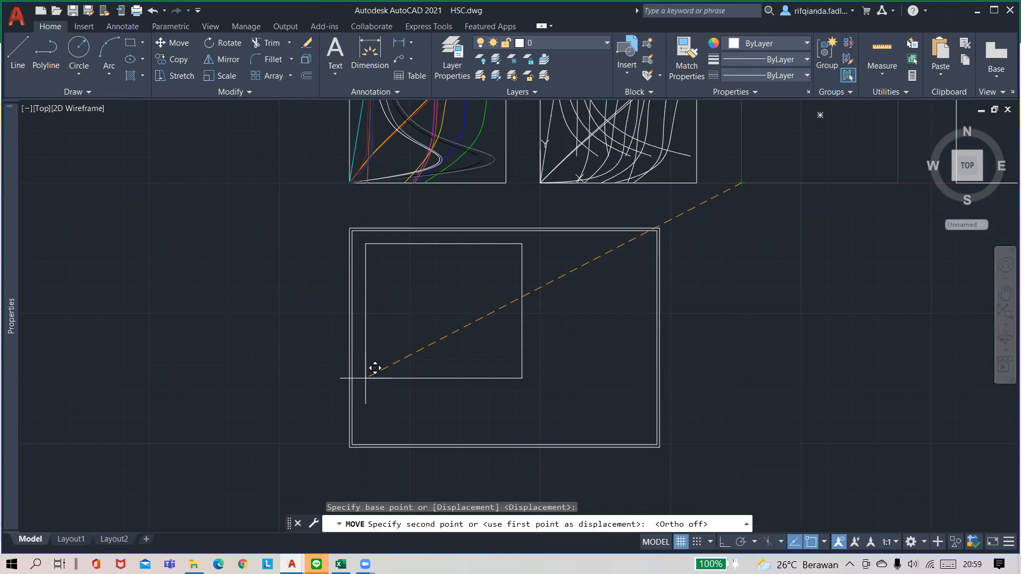
pyautogui.click(366, 379)
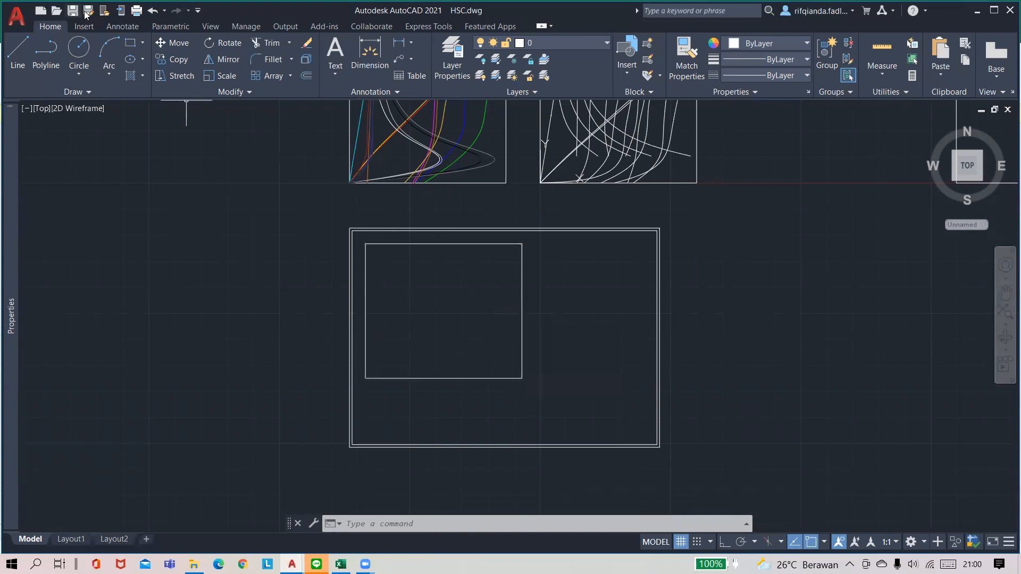
pyautogui.click(152, 10)
# - Copy the first empty box from the upper row into the upper-left area of the double-lined frame with Ortho off
pyautogui.click(615, 125)
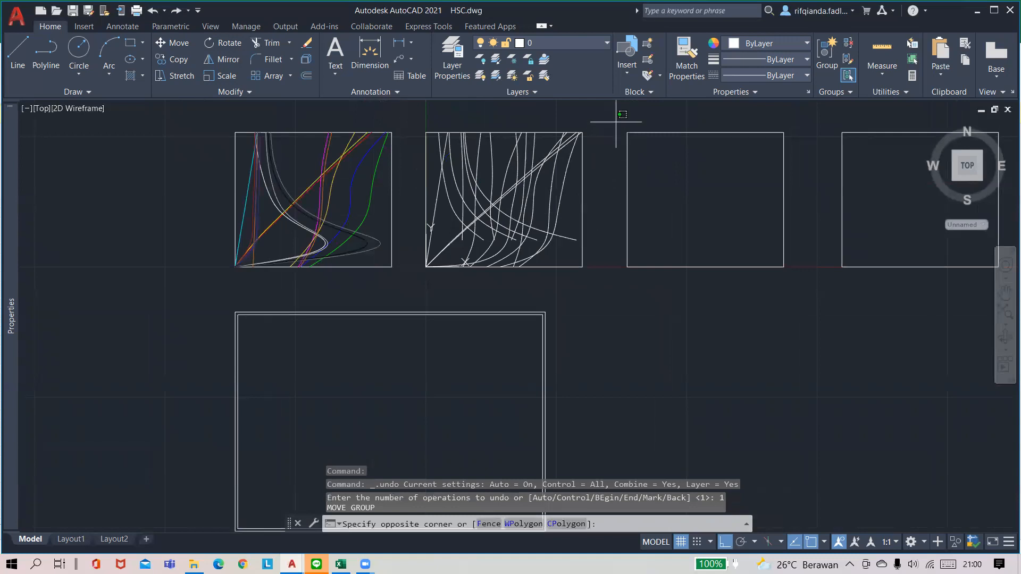
pyautogui.click(807, 284)
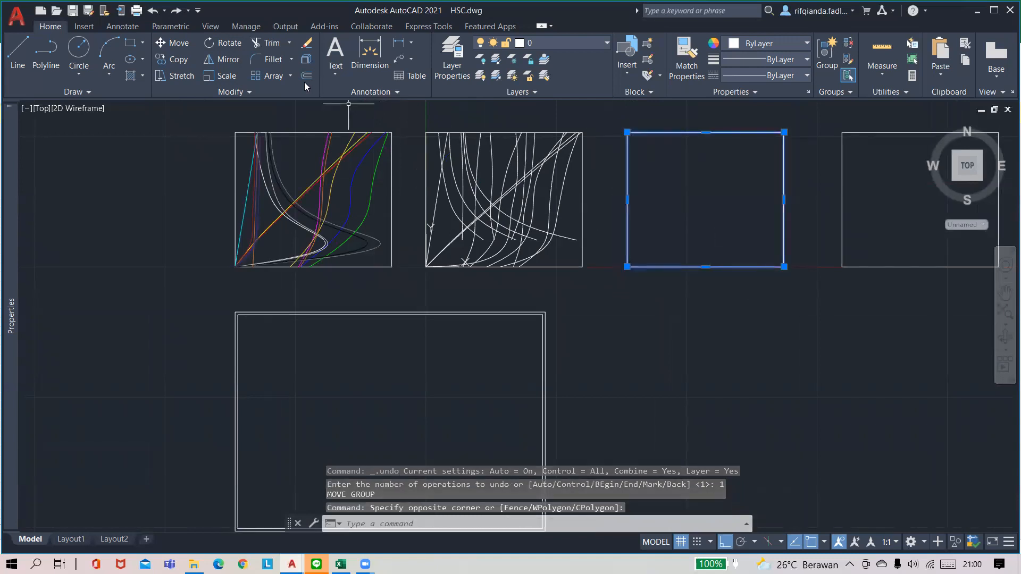
pyautogui.click(176, 59)
pyautogui.click(627, 266)
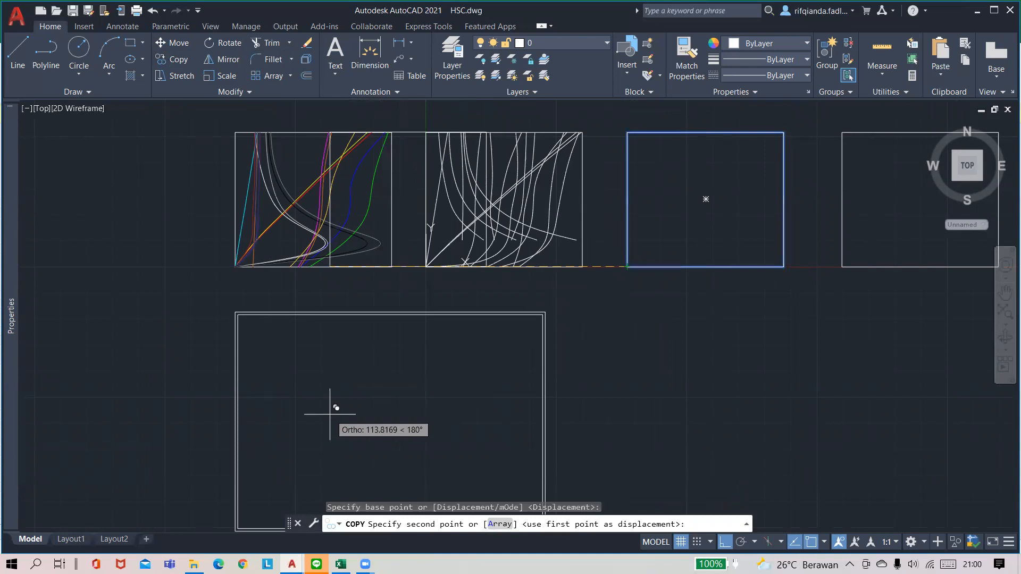
pyautogui.press('F8')
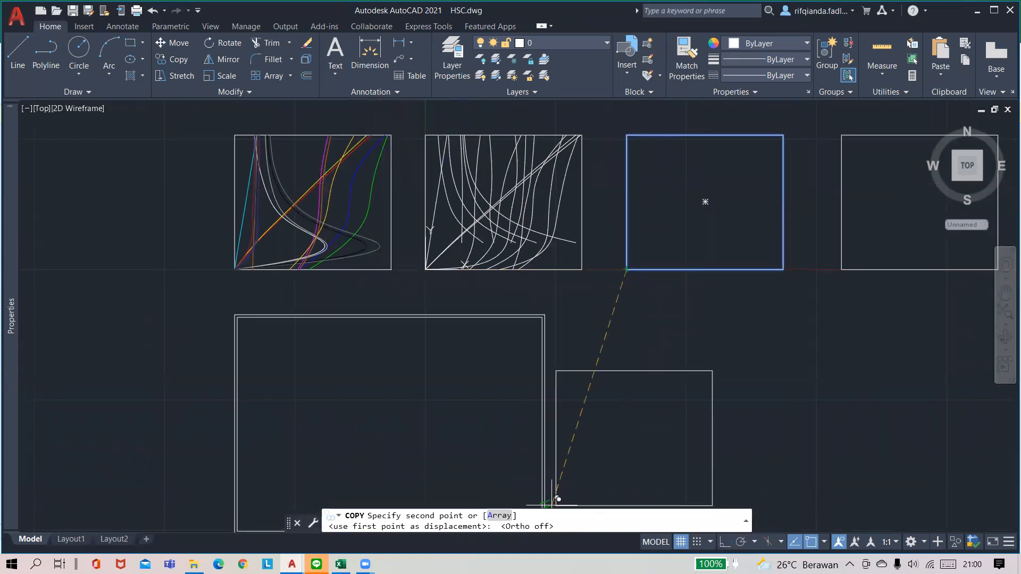
pyautogui.click(249, 464)
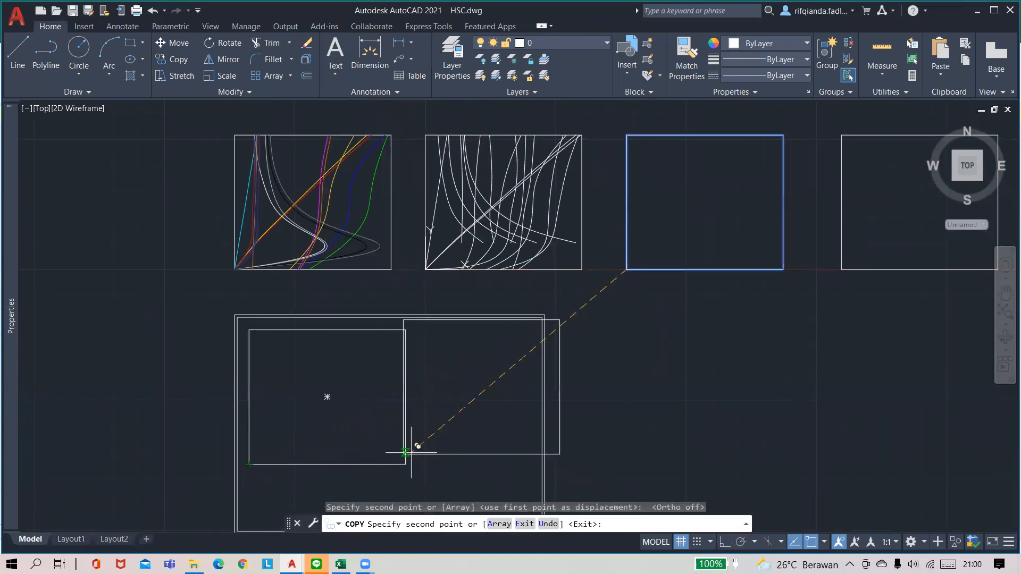
pyautogui.moveTo(410, 449); pyautogui.dragTo(445, 337, button='middle')
pyautogui.press('F1')
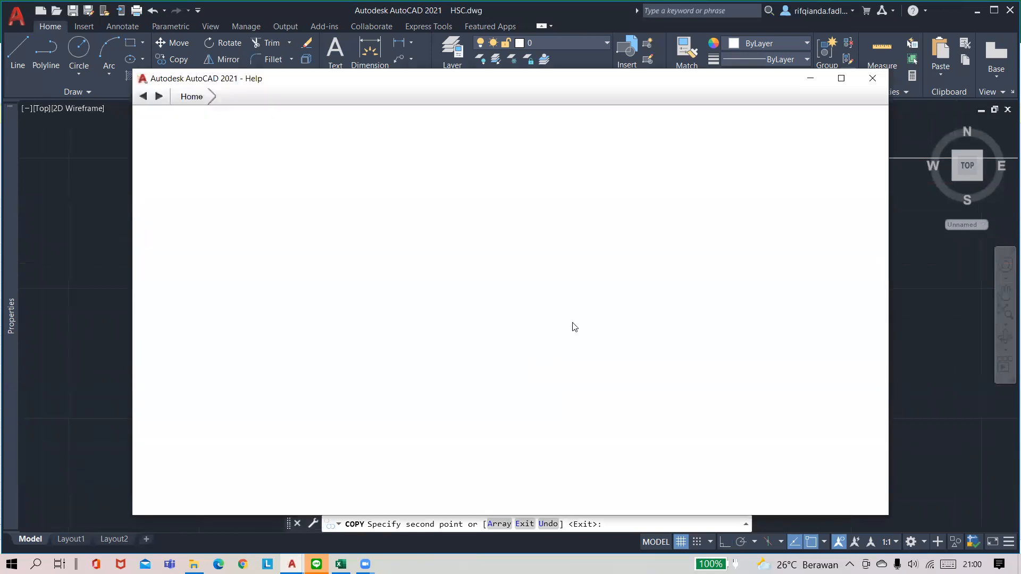
pyautogui.click(870, 81)
pyautogui.press('Escape')
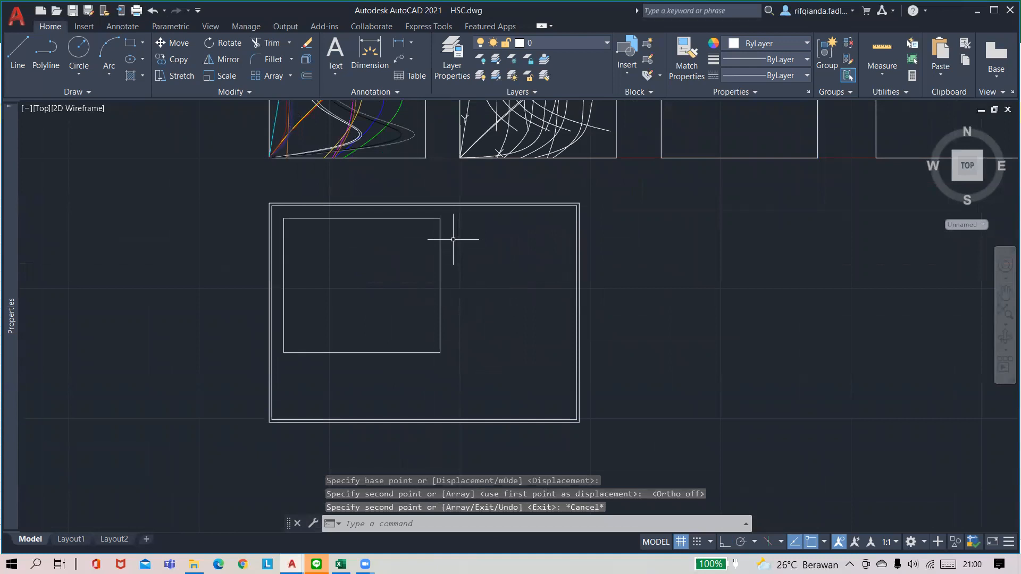
# - Examine the copied box and the free space around it inside the double-lined frame
pyautogui.scroll(2, 456, 236)
pyautogui.scroll(-2, 524, 260)
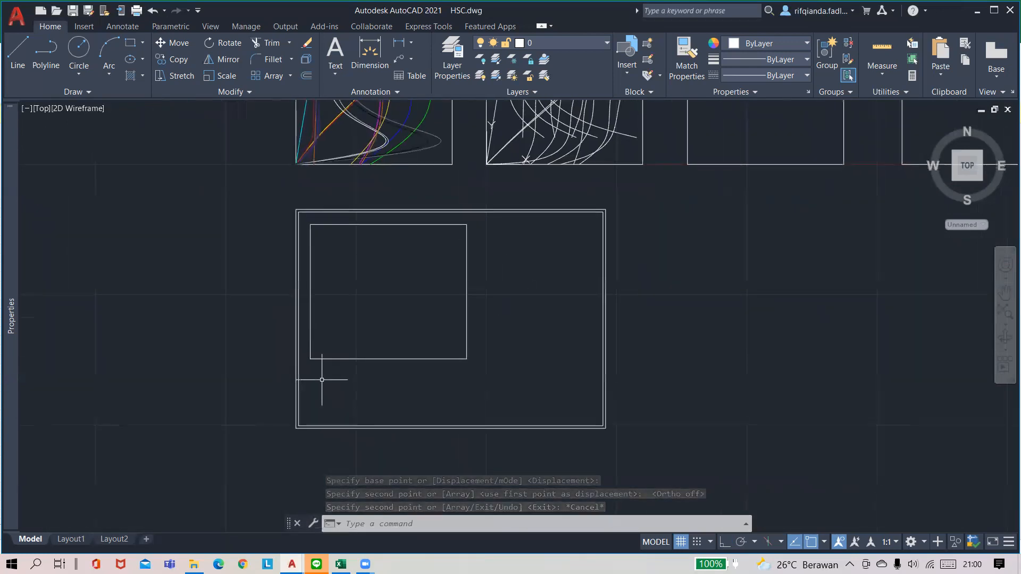
pyautogui.scroll(2, 448, 394)
pyautogui.scroll(2, 448, 397)
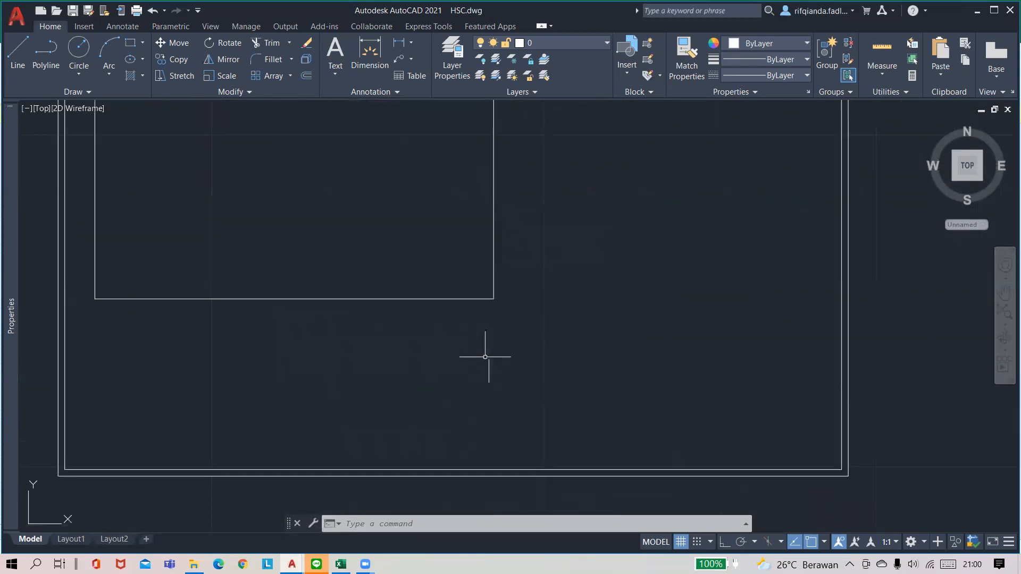
pyautogui.scroll(-3, 615, 404)
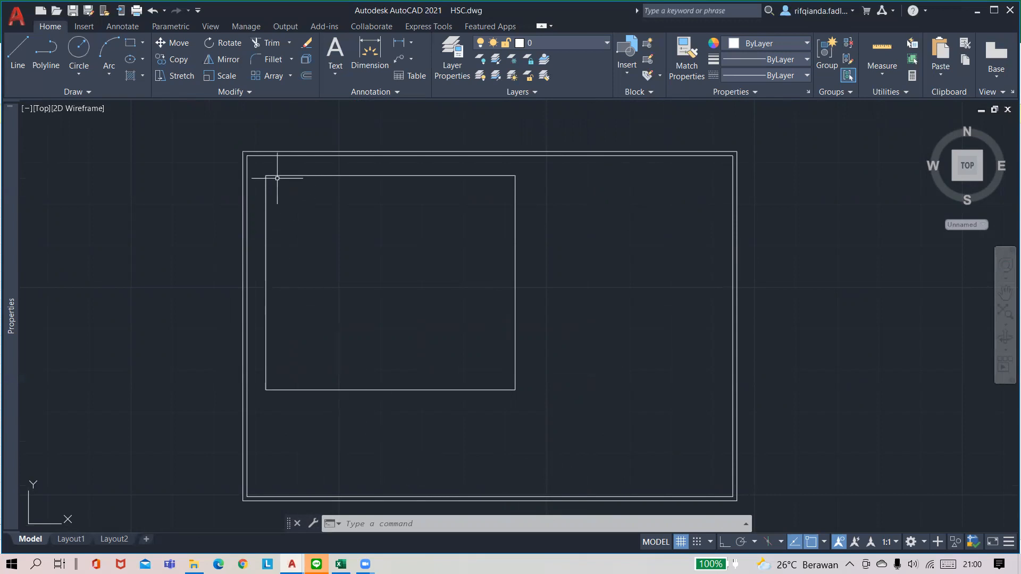
pyautogui.click(259, 169)
pyautogui.click(541, 386)
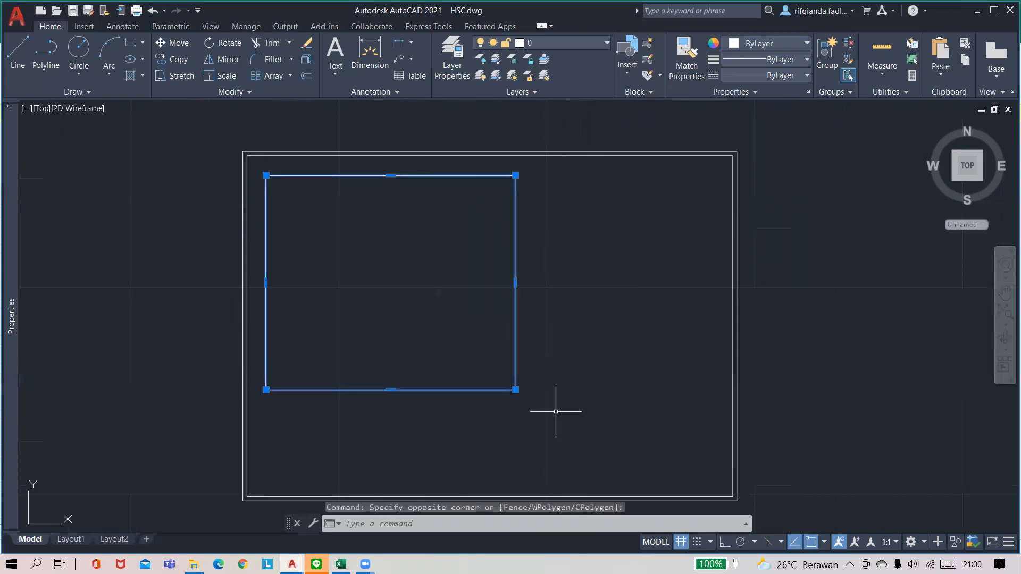
pyautogui.press('Escape')
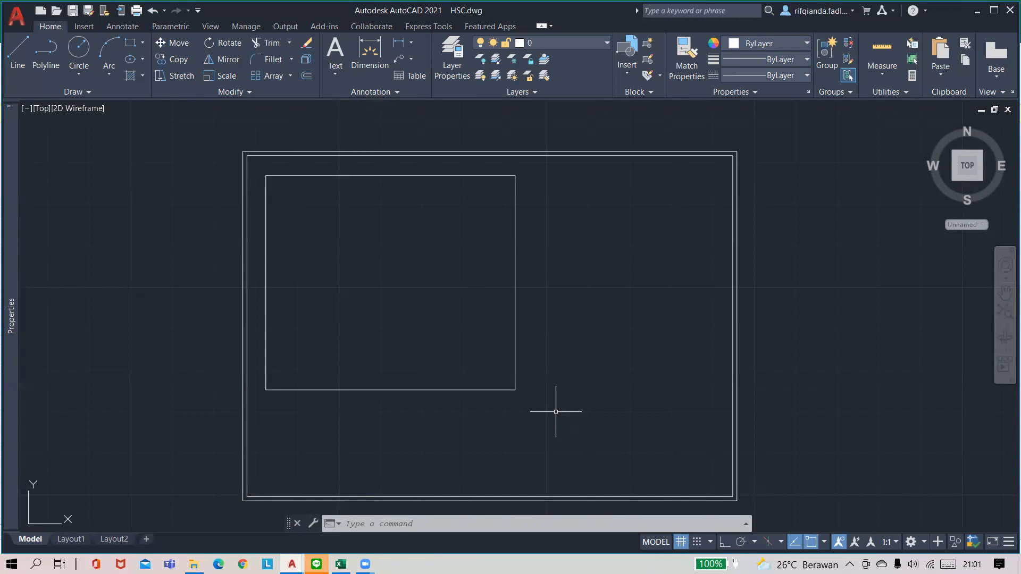
pyautogui.click(18, 53)
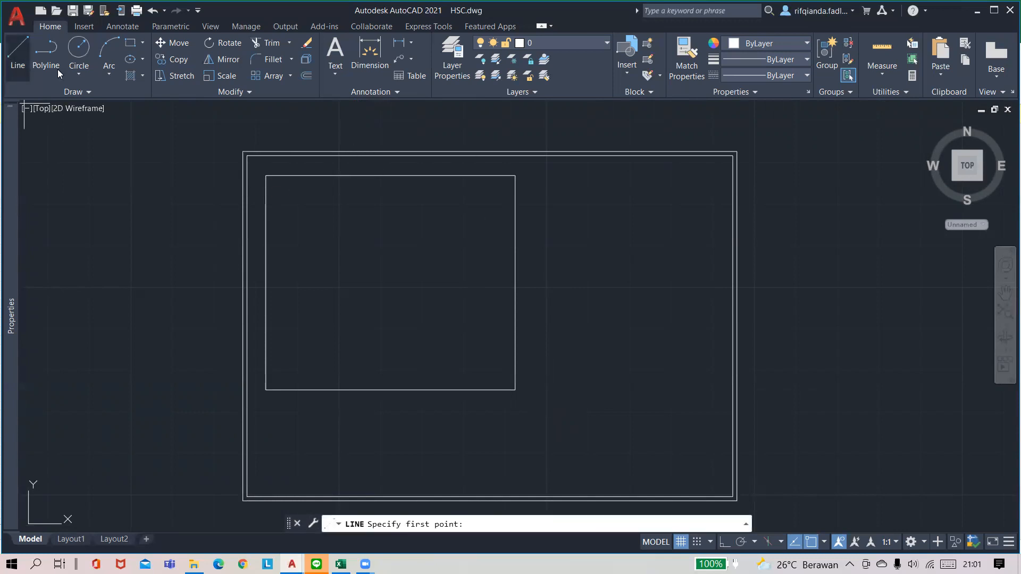
pyautogui.click(130, 42)
pyautogui.scroll(-2, 806, 344)
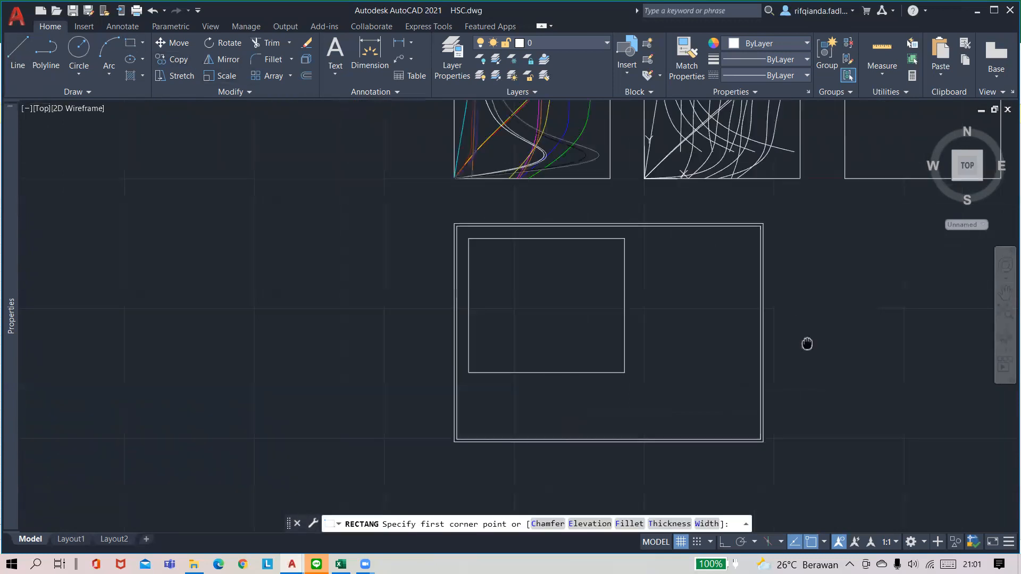
pyautogui.moveTo(807, 344); pyautogui.dragTo(626, 291, button='middle')
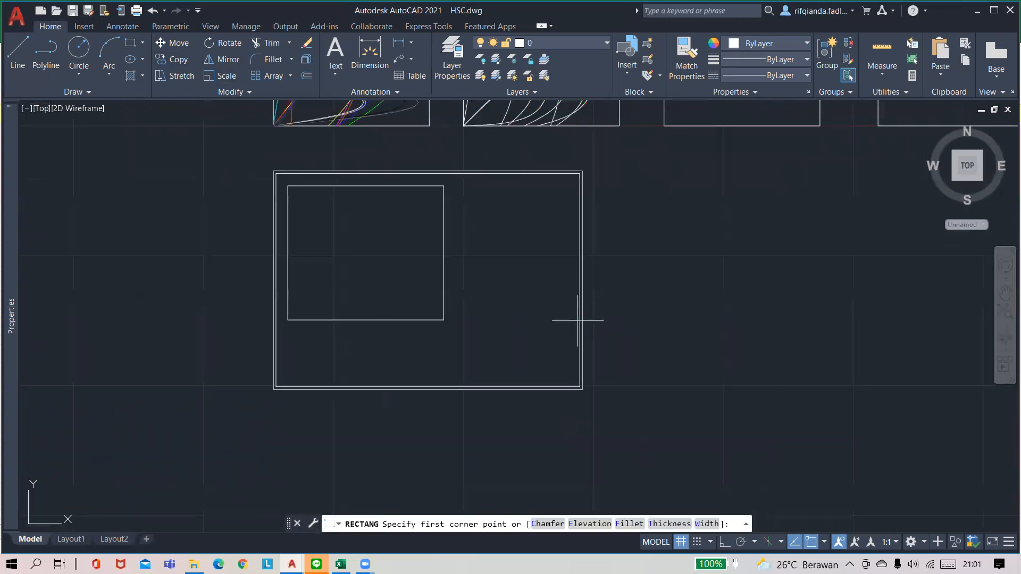
pyautogui.click(444, 320)
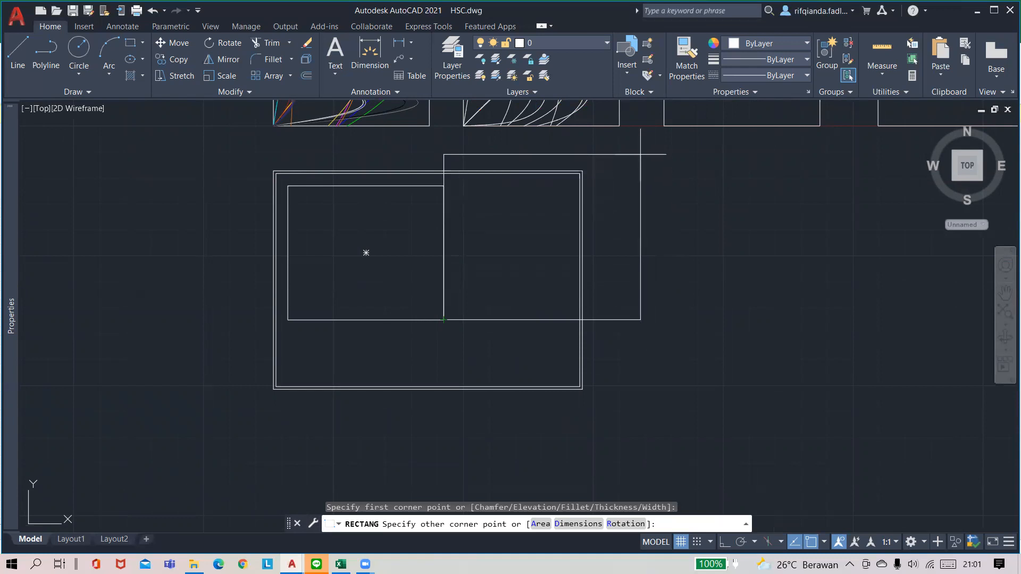
pyautogui.press('Escape')
# - Examine the copied box within the double-lined frame and its placement below the upper row of curve boxes
pyautogui.scroll(2, 396, 186)
pyautogui.moveTo(566, 213); pyautogui.dragTo(679, 191, button='middle')
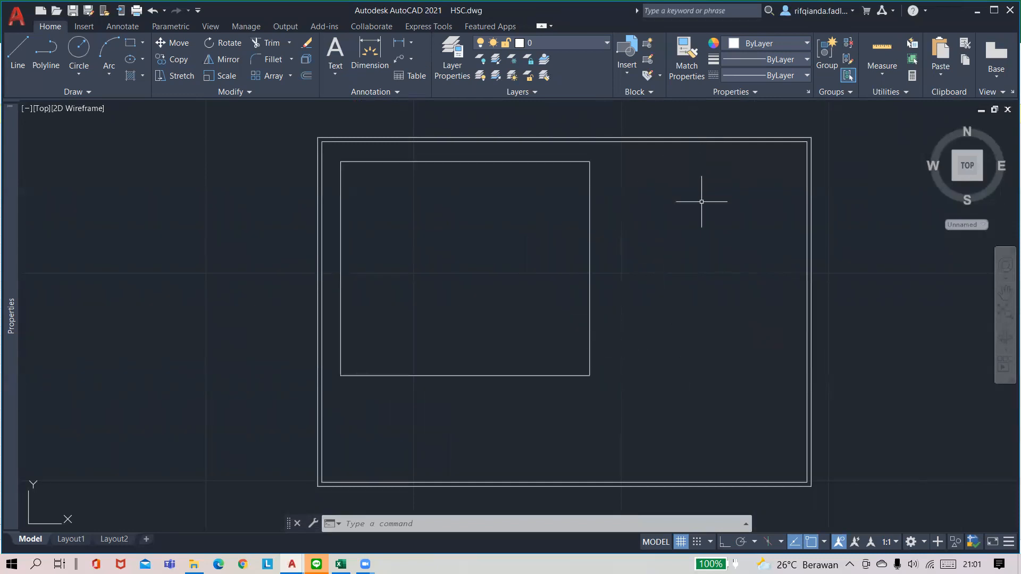
pyautogui.scroll(-2, 649, 243)
pyautogui.scroll(2, 633, 215)
pyautogui.moveTo(612, 229)
pyautogui.mouseDown(button='middle')
pyautogui.moveTo(571, 316)
pyautogui.moveTo(543, 318)
pyautogui.moveTo(562, 234)
pyautogui.mouseUp(button='middle')
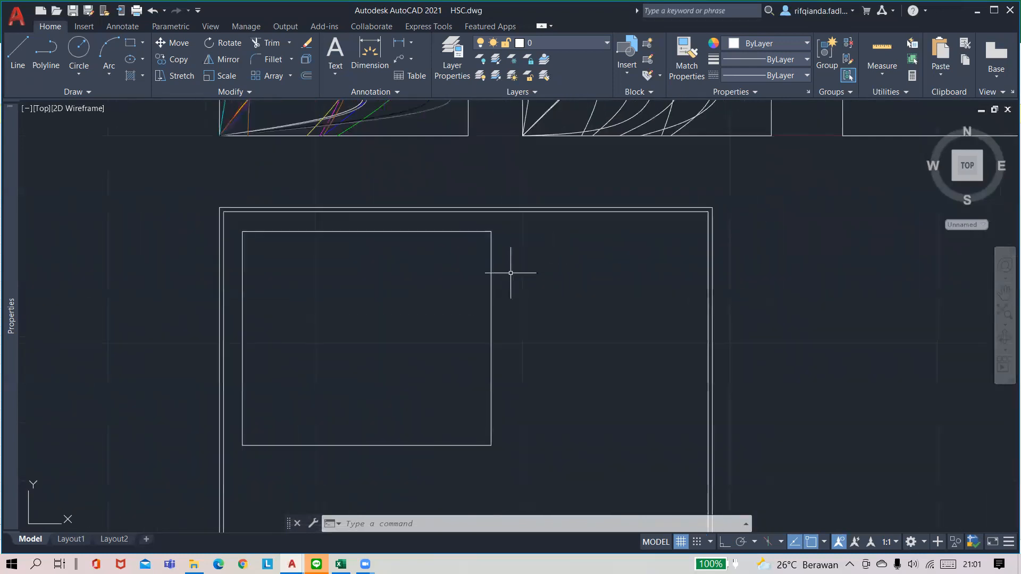
pyautogui.click(230, 458)
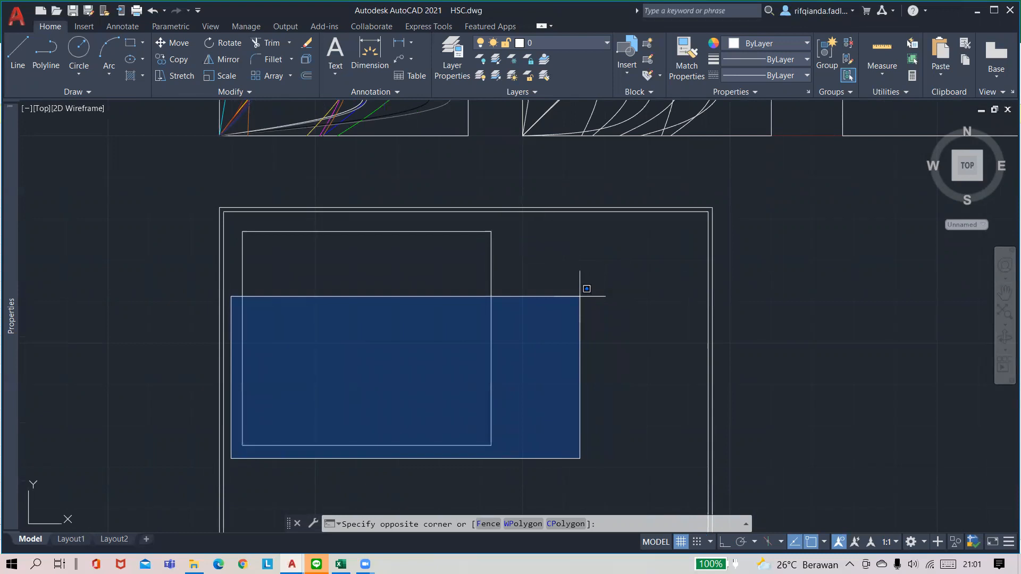
pyautogui.press('Escape')
pyautogui.scroll(-6, 659, 289)
pyautogui.scroll(4, 684, 267)
pyautogui.moveTo(684, 267)
pyautogui.mouseDown(button='middle')
pyautogui.moveTo(643, 287)
pyautogui.moveTo(532, 306)
pyautogui.mouseUp(button='middle')
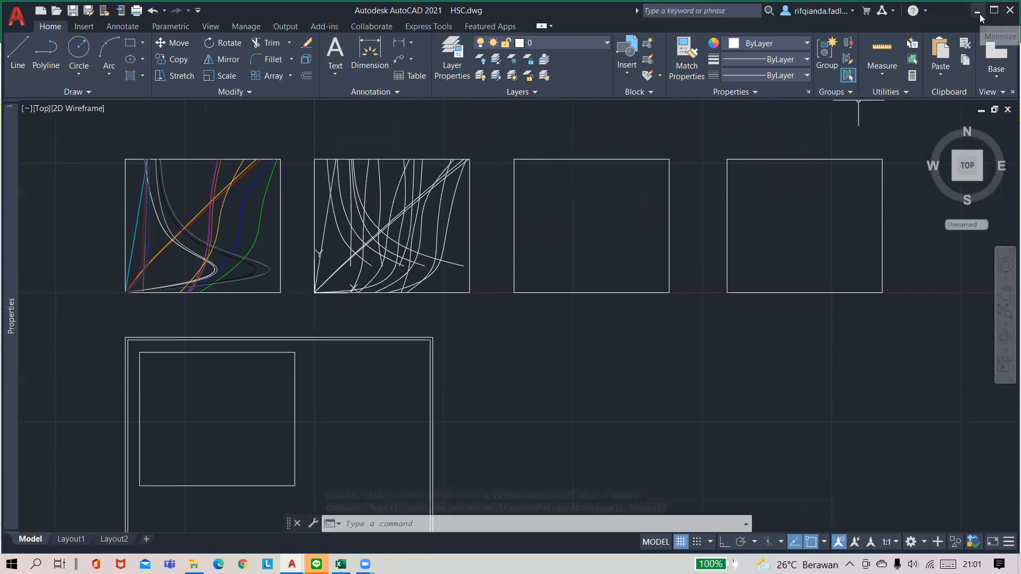
pyautogui.moveTo(399, 279); pyautogui.dragTo(460, 189, button='middle')
pyautogui.scroll(2, 219, 263)
pyautogui.moveTo(216, 267); pyautogui.dragTo(297, 232, button='middle')
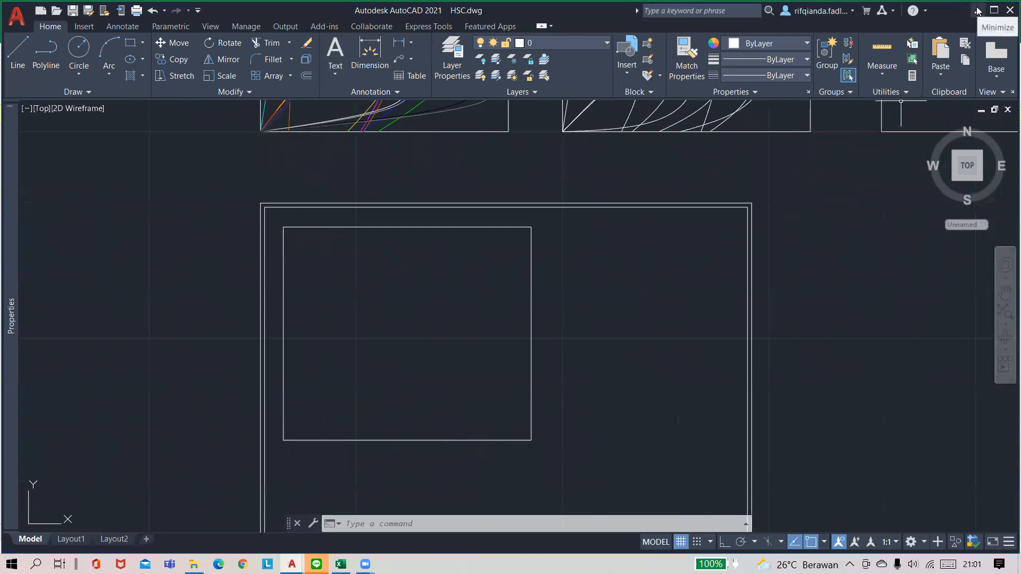
pyautogui.click(370, 52)
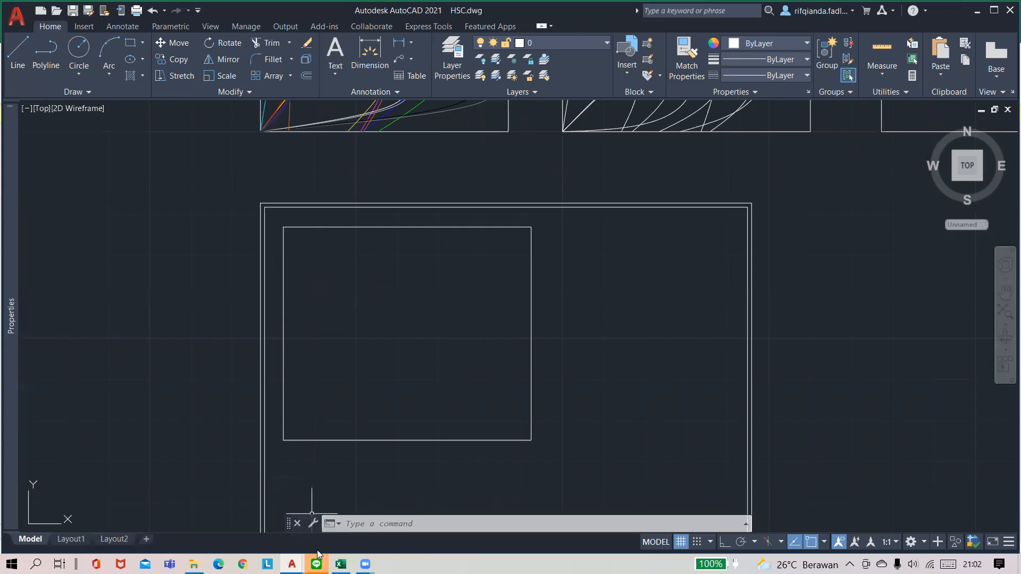
# - Switch to the Excel workbook and inspect the Denominator row's Δ, Volume, Ix and IL values against the Skala table
pyautogui.click(335, 558)
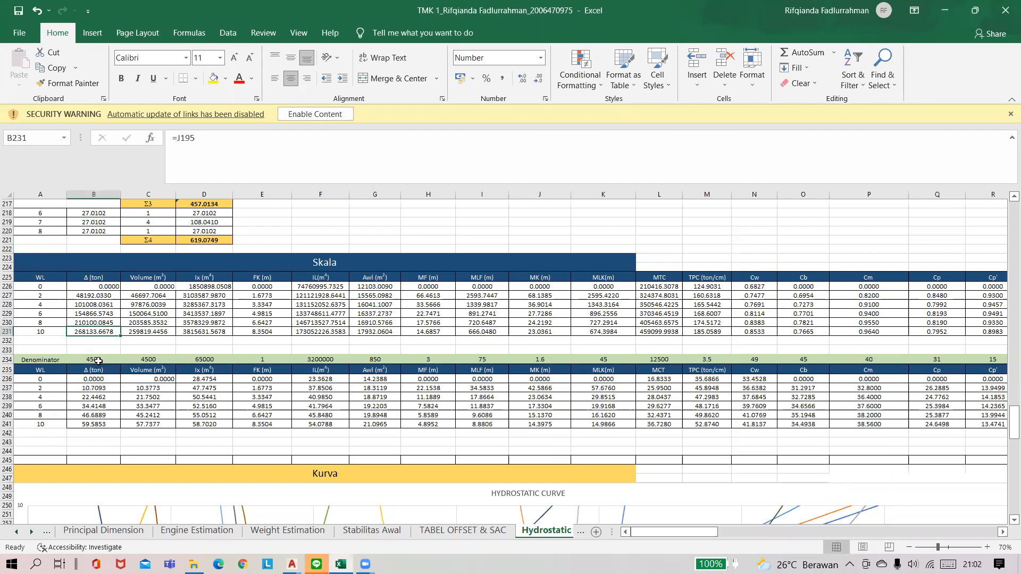
pyautogui.click(99, 360)
pyautogui.click(124, 360)
pyautogui.click(193, 360)
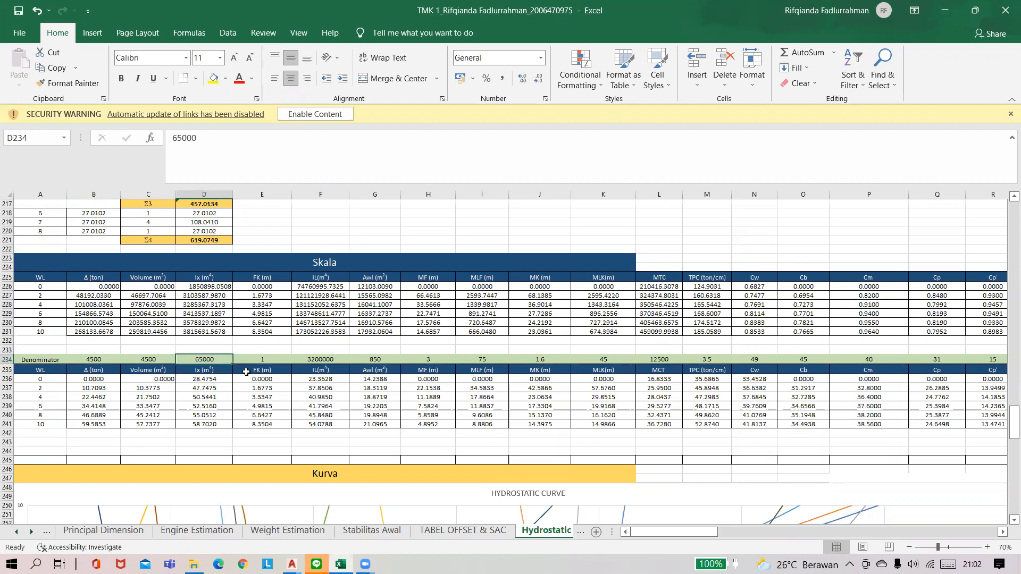
pyautogui.click(181, 332)
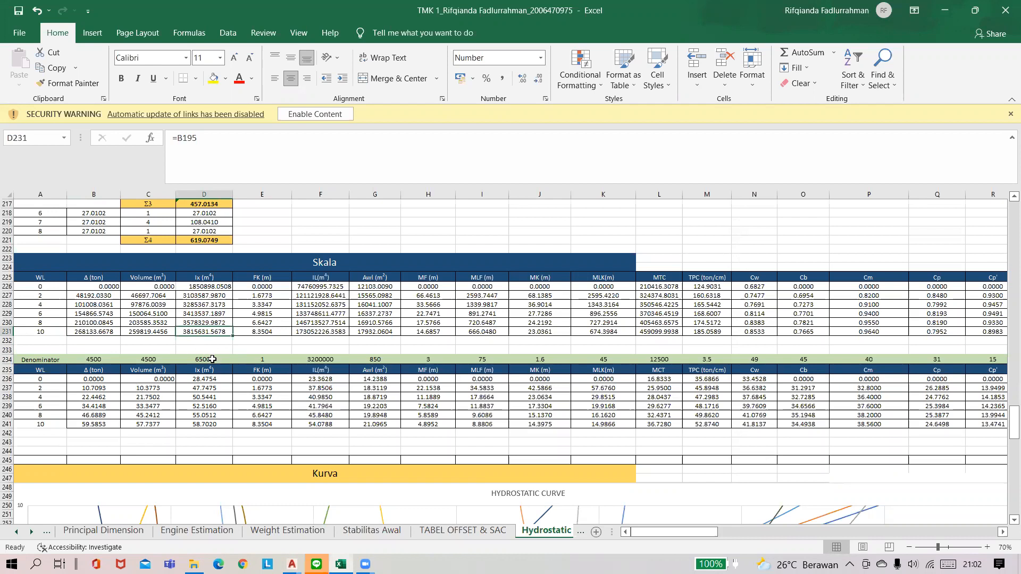
pyautogui.click(212, 359)
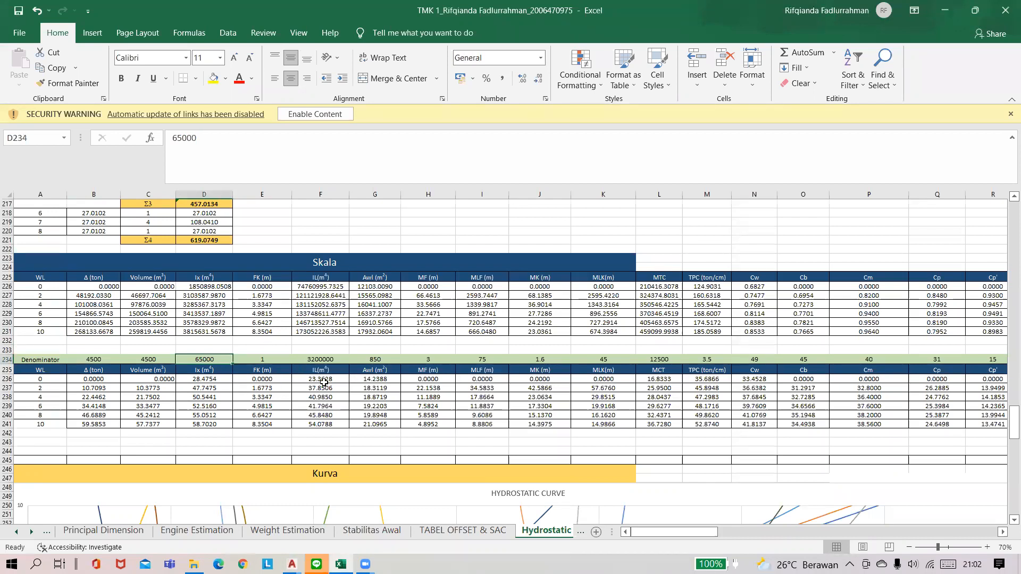
pyautogui.click(93, 360)
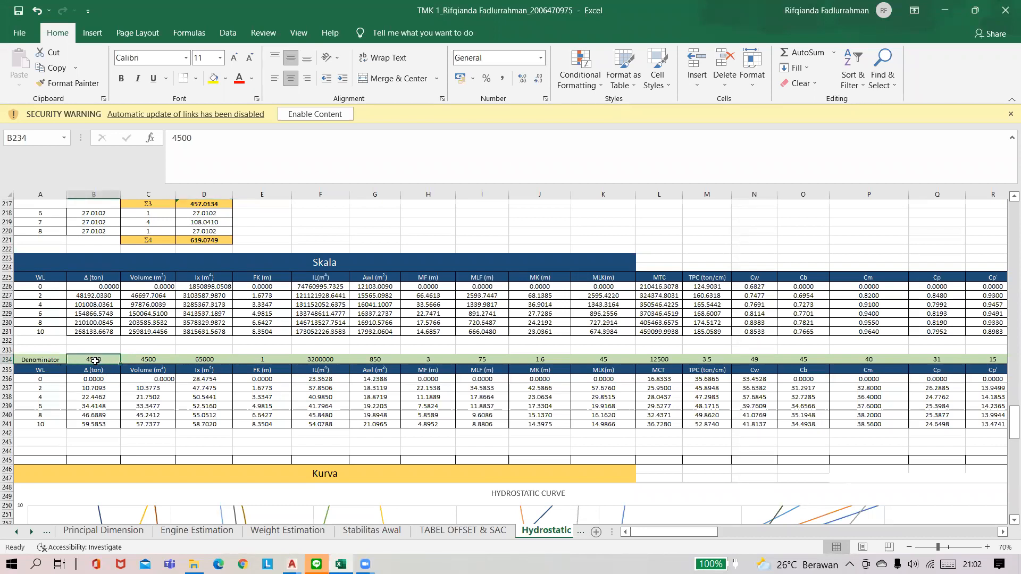
pyautogui.click(216, 360)
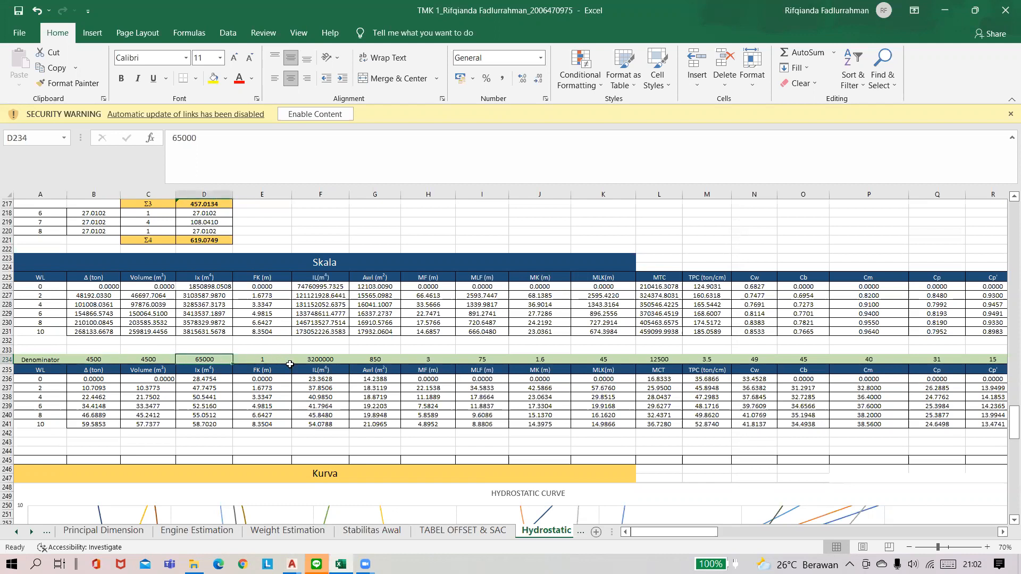
pyautogui.click(322, 362)
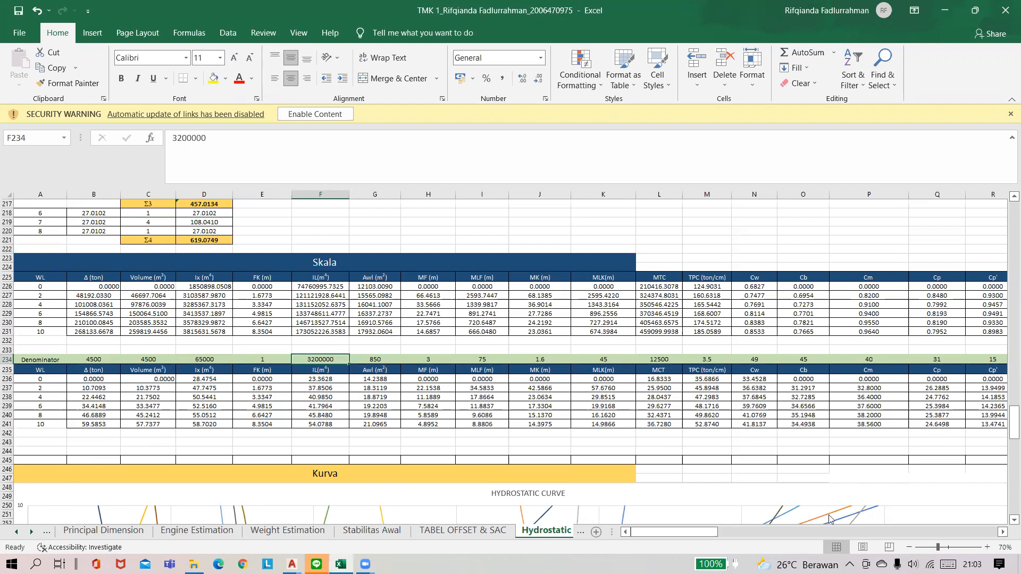
pyautogui.moveTo(715, 532); pyautogui.dragTo(722, 541)
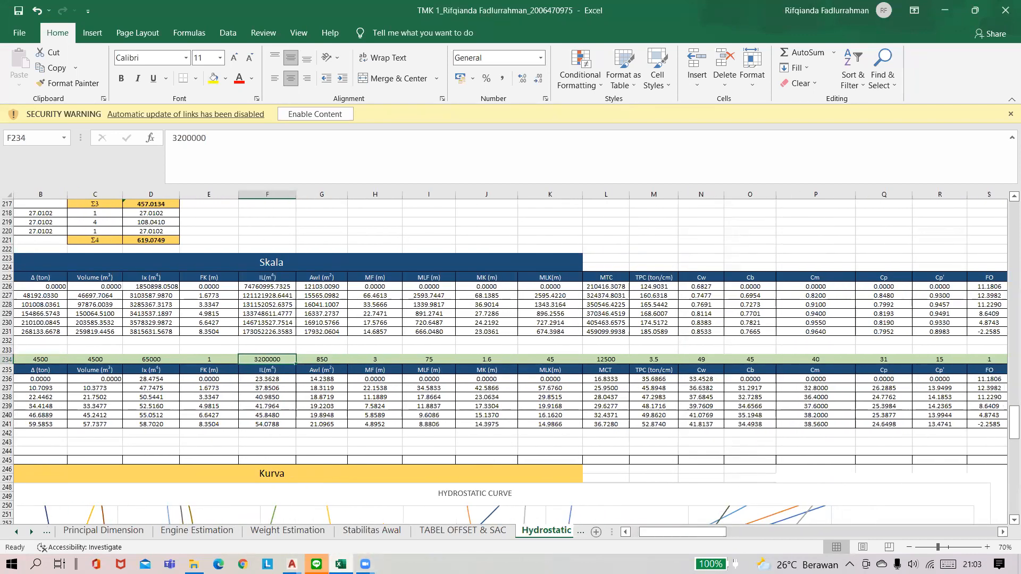
# - Check the HSC.dwg drawing in AutoCAD and return to the Excel workbook
pyautogui.moveTo(341, 564)
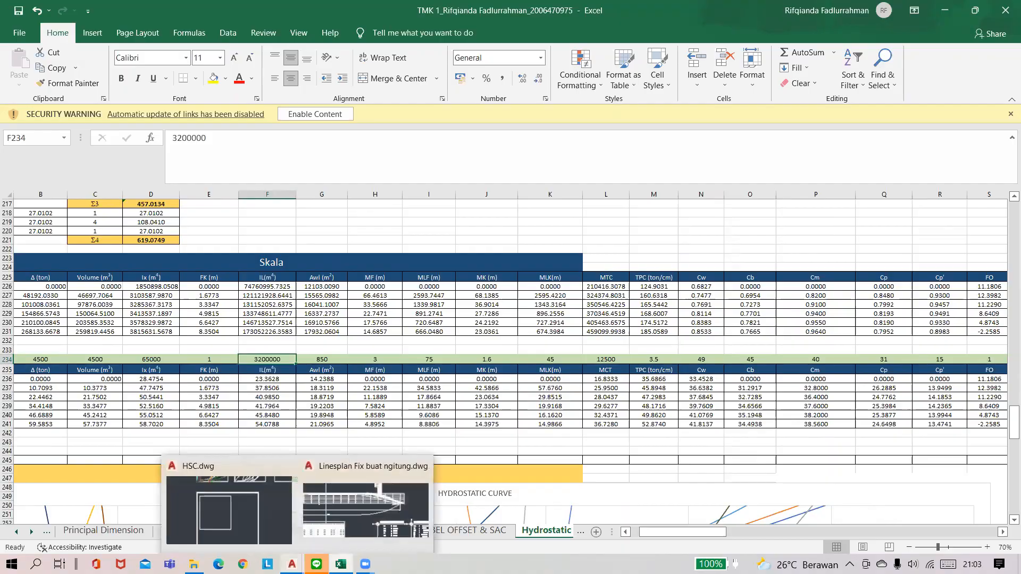
pyautogui.click(229, 500)
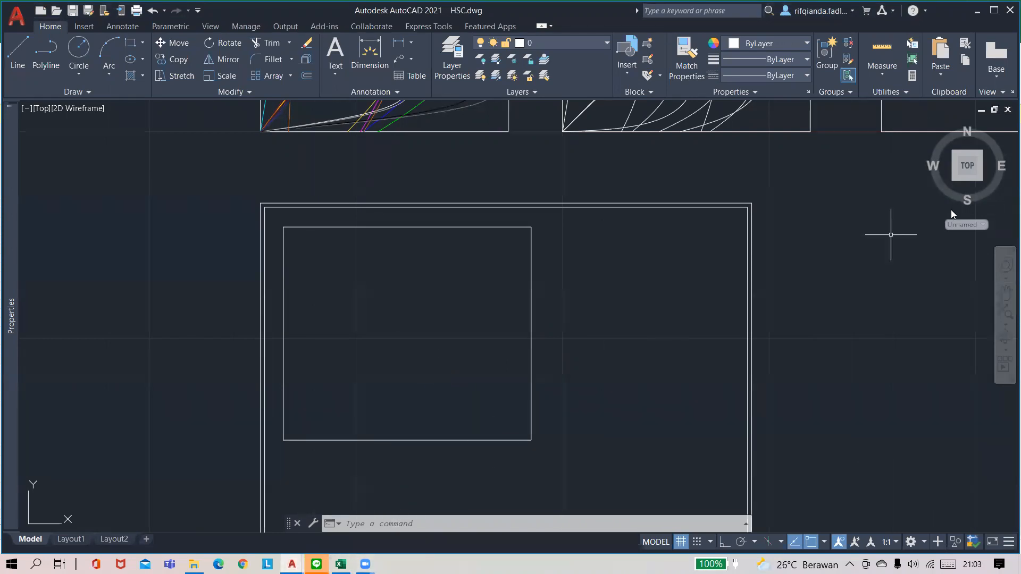
pyautogui.click(977, 10)
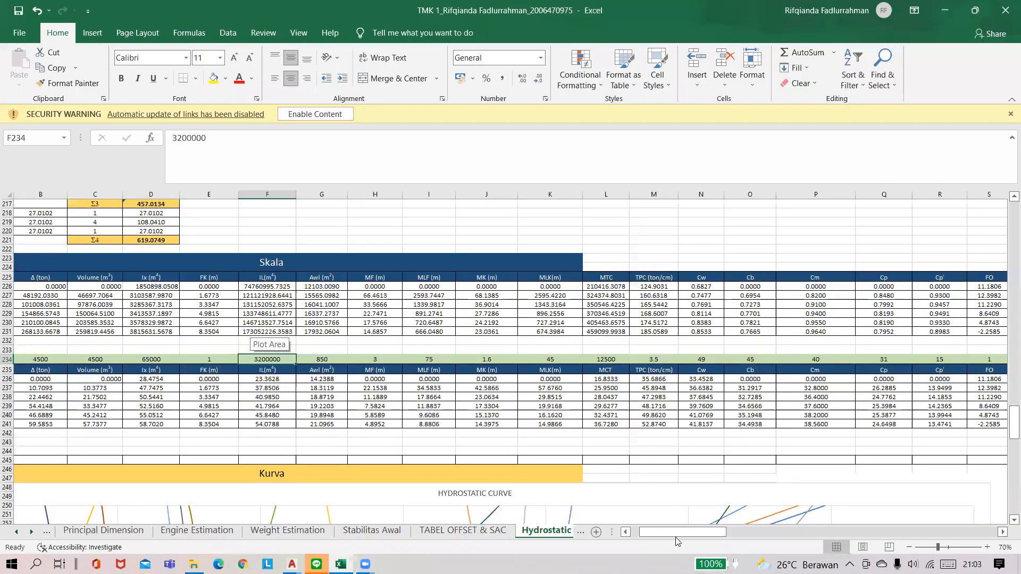
# - Examine the scaled waterline table and the hydrostatic curve chart in the Kurva section
pyautogui.scroll(-1, 677, 541)
pyautogui.hscroll(-1, 676, 541)
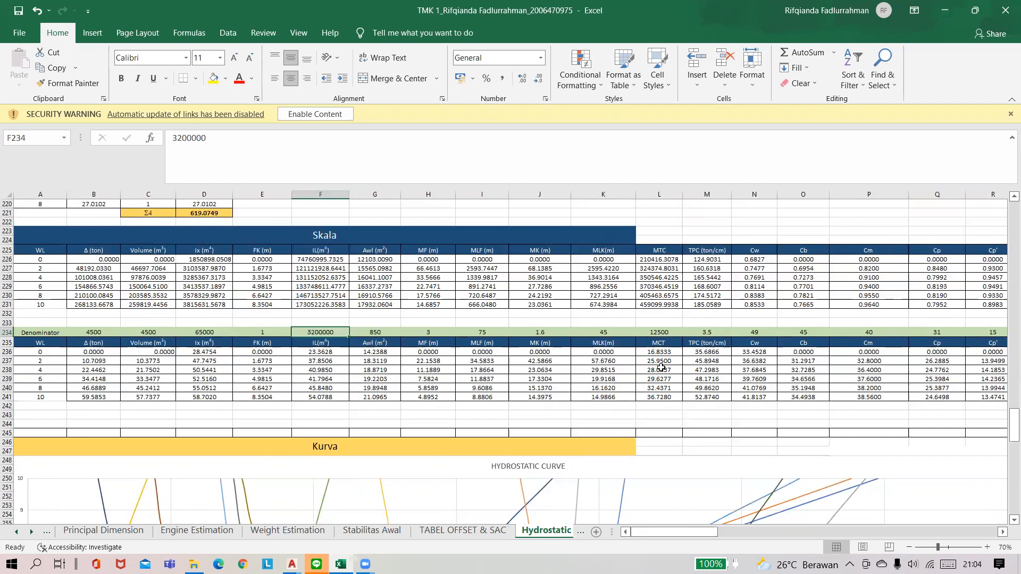
pyautogui.scroll(-5, 349, 425)
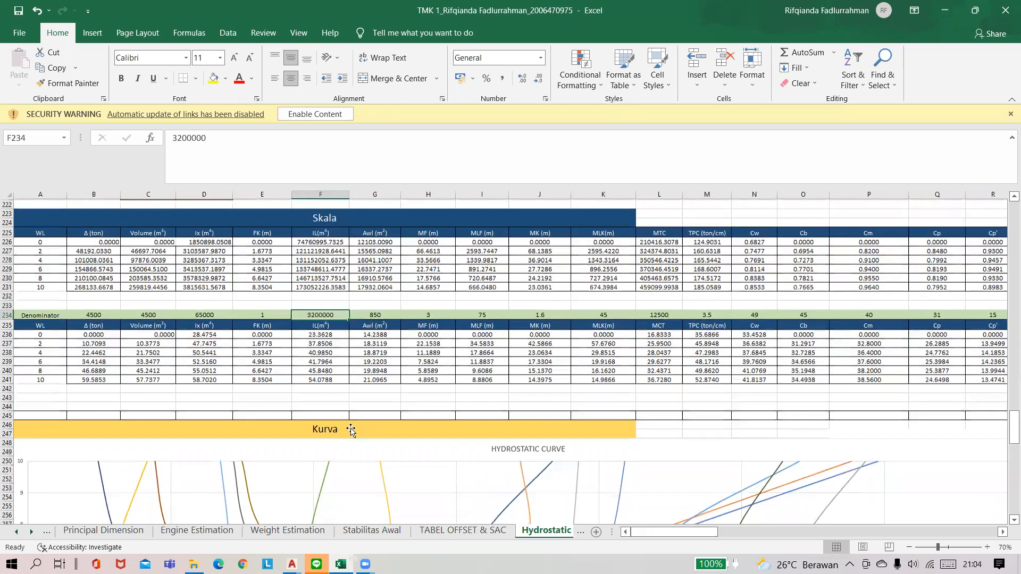
pyautogui.scroll(-4, 296, 254)
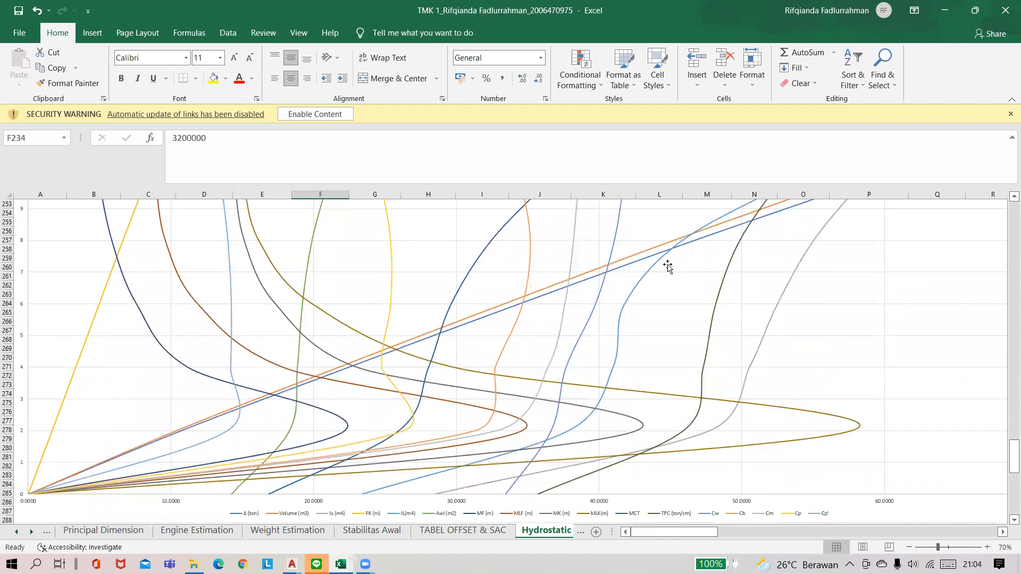
pyautogui.scroll(3, 654, 285)
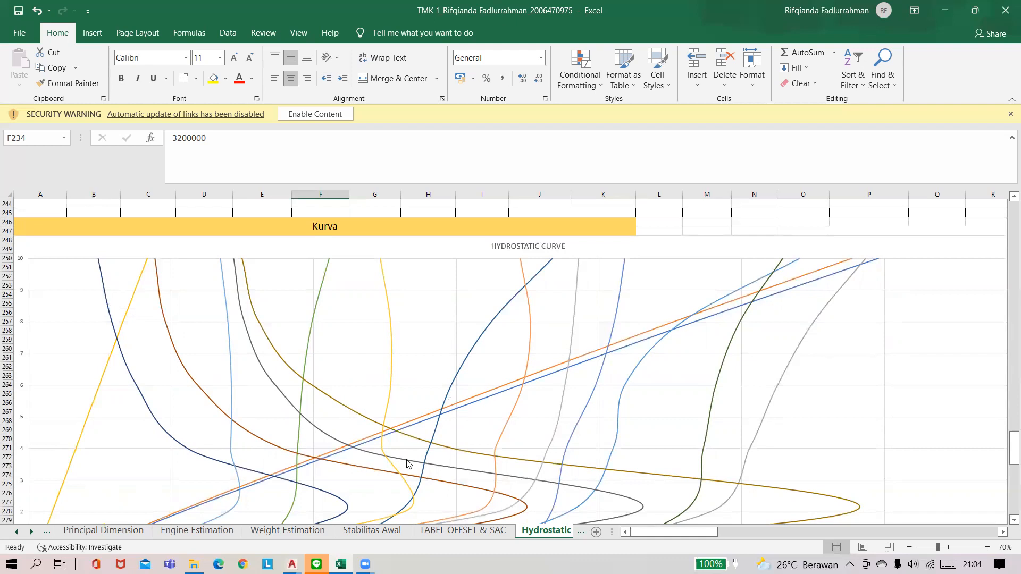
# - Switch to HSC.dwg in AutoCAD and set the color of all curves in the first upper-row box and its outline to ByLayer
pyautogui.moveTo(285, 558)
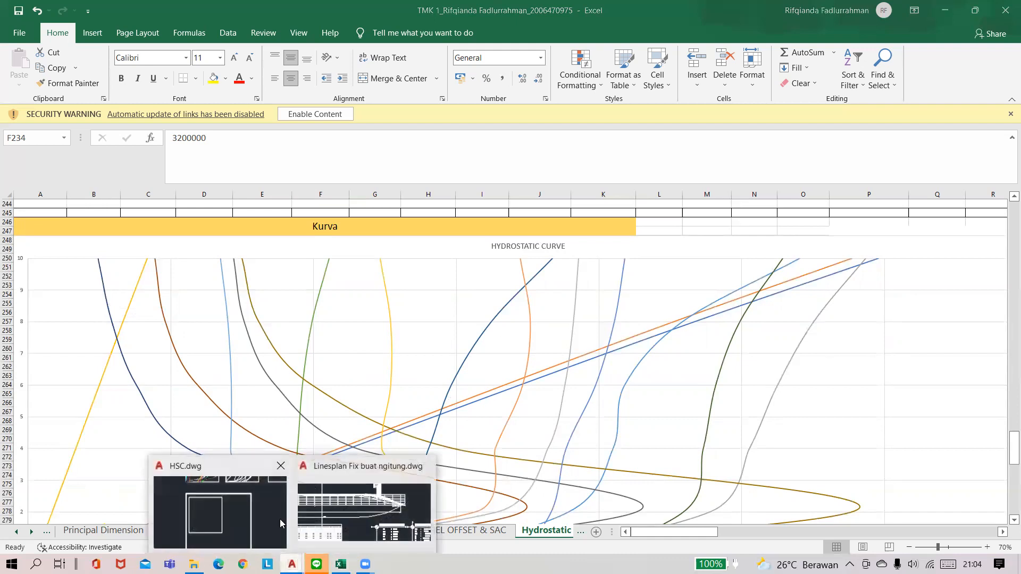
pyautogui.click(220, 510)
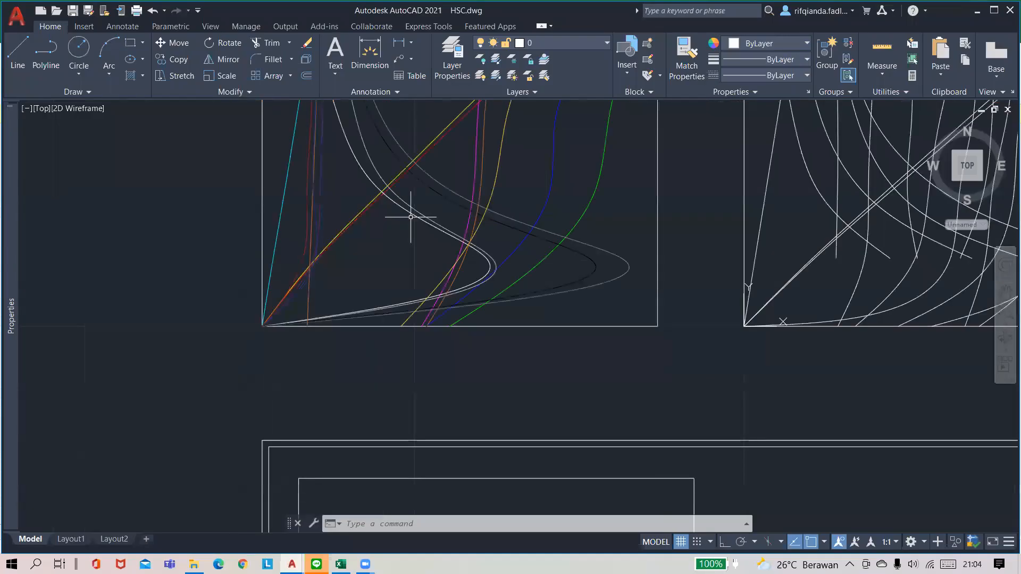
pyautogui.moveTo(411, 217); pyautogui.dragTo(413, 285, button='middle')
pyautogui.scroll(3, 402, 258)
pyautogui.scroll(-3, 399, 319)
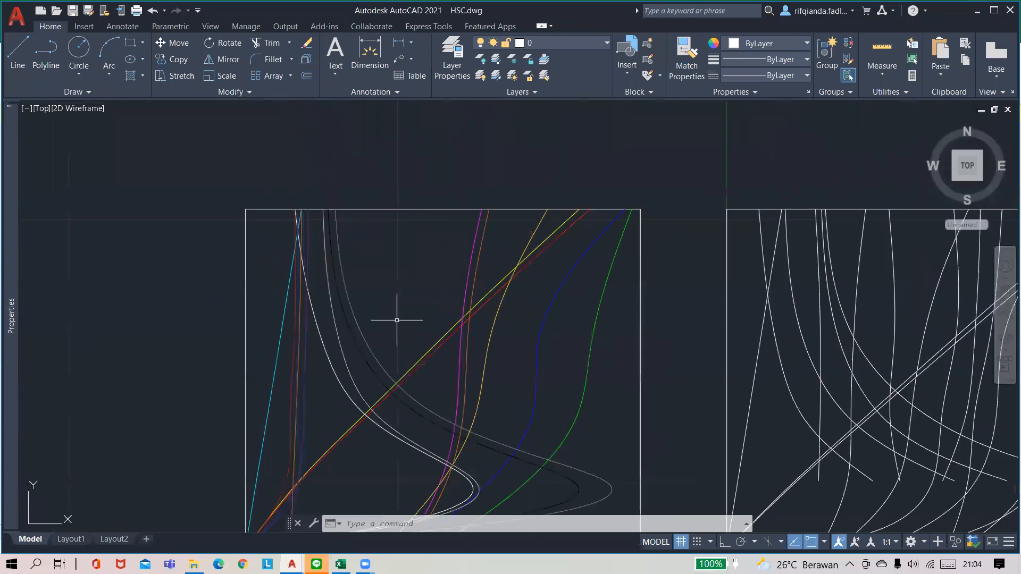
pyautogui.click(203, 191)
pyautogui.moveTo(590, 426)
pyautogui.mouseDown(button='middle')
pyautogui.moveTo(583, 419)
pyautogui.moveTo(604, 449)
pyautogui.moveTo(611, 421)
pyautogui.mouseUp(button='middle')
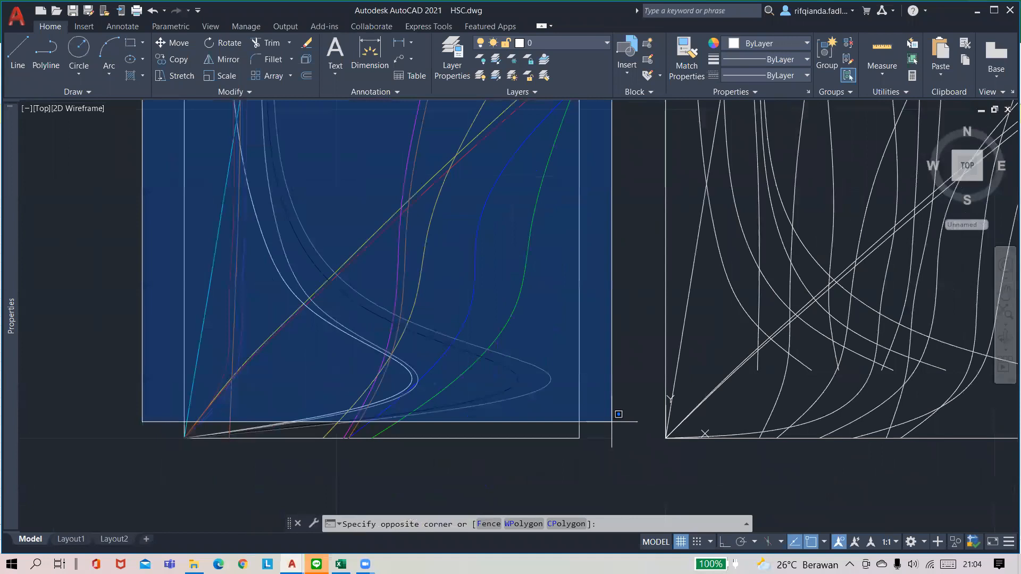
pyautogui.click(612, 421)
pyautogui.click(801, 44)
pyautogui.click(767, 65)
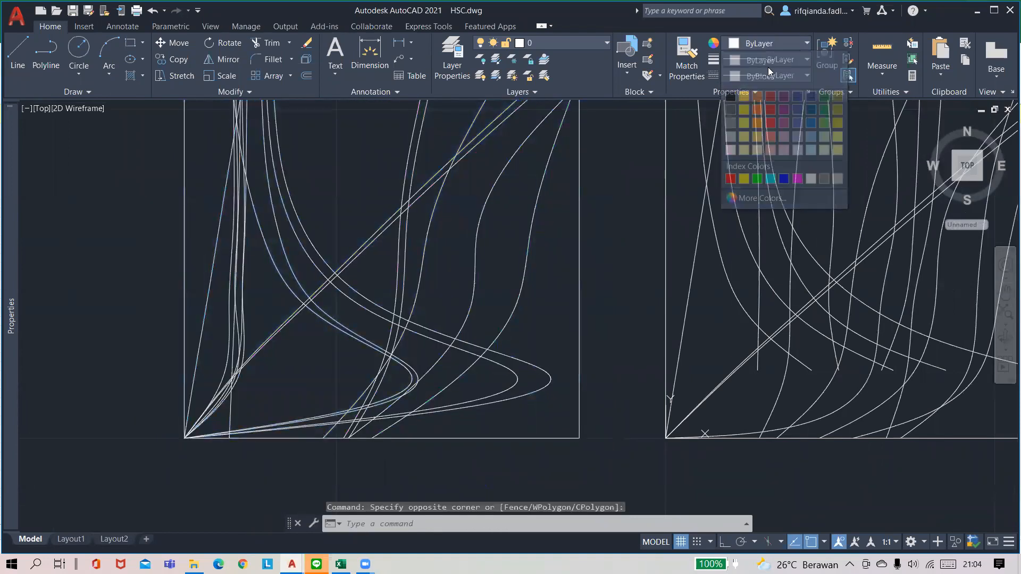
pyautogui.moveTo(596, 271)
pyautogui.mouseDown(button='middle')
pyautogui.moveTo(649, 335)
pyautogui.moveTo(688, 411)
pyautogui.mouseUp(button='middle')
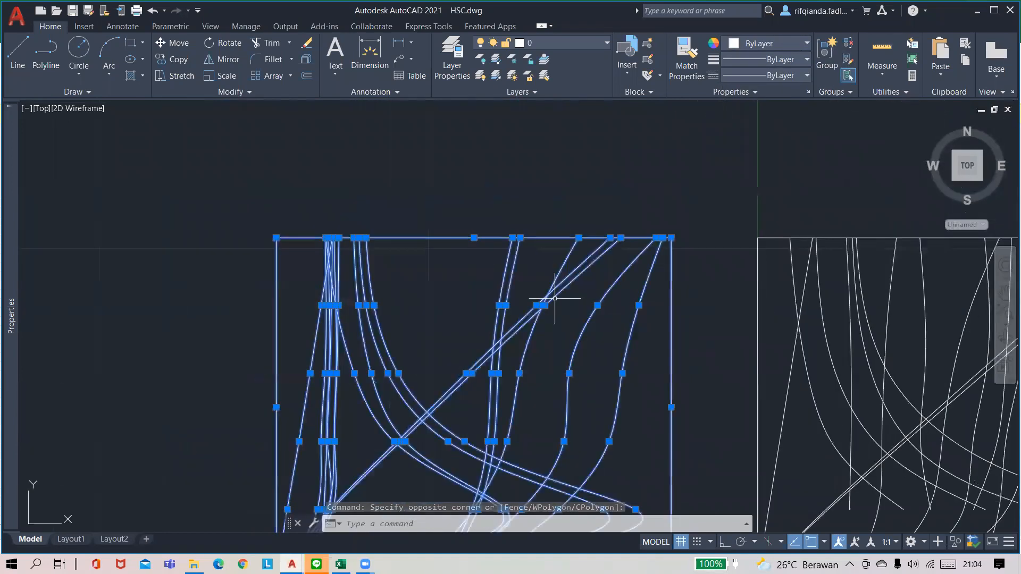
pyautogui.press('Escape')
# - Examine the crossings and the lower bends of the recolored curves inside the first upper-row box
pyautogui.scroll(4, 342, 231)
pyautogui.moveTo(367, 246); pyautogui.dragTo(385, 186, button='middle')
pyautogui.moveTo(511, 294); pyautogui.dragTo(553, 235, button='middle')
pyautogui.scroll(4, 372, 214)
pyautogui.scroll(2, 387, 203)
pyautogui.moveTo(385, 197); pyautogui.dragTo(458, 443, button='middle')
pyautogui.scroll(4, 413, 383)
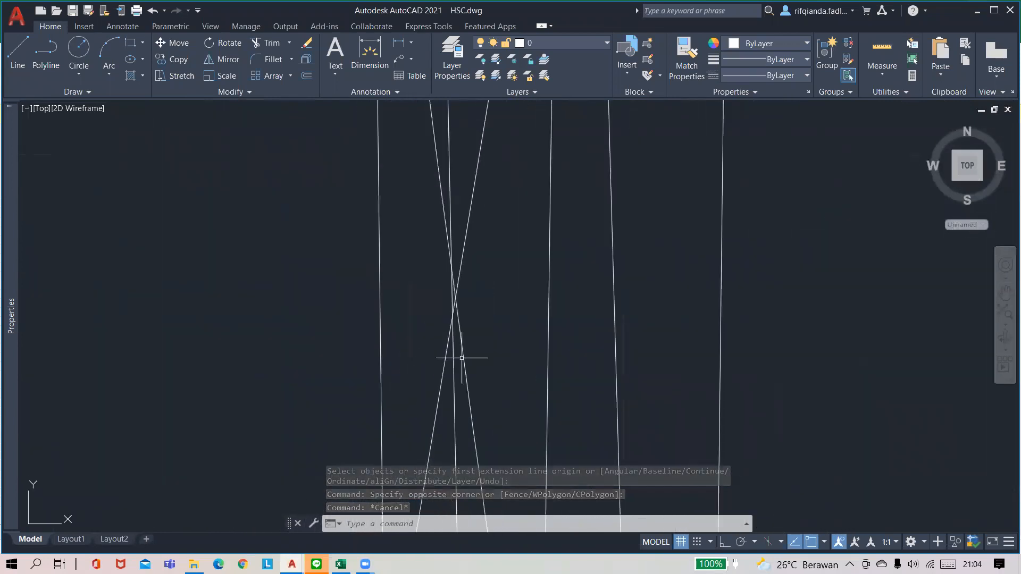
pyautogui.scroll(3, 456, 320)
pyautogui.scroll(-2, 443, 306)
pyautogui.scroll(-3, 452, 302)
pyautogui.moveTo(452, 303); pyautogui.dragTo(435, 237, button='middle')
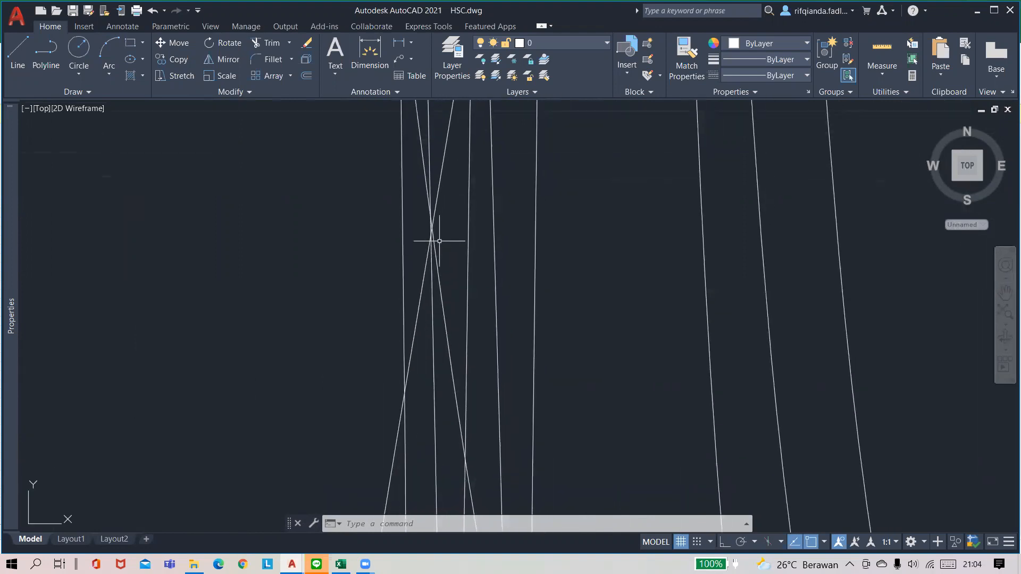
pyautogui.scroll(-3, 394, 237)
pyautogui.scroll(-1, 322, 448)
pyautogui.scroll(-1, 314, 393)
pyautogui.scroll(4, 307, 346)
pyautogui.moveTo(371, 342); pyautogui.dragTo(405, 307, button='middle')
pyautogui.scroll(-4, 405, 307)
pyautogui.scroll(4, 588, 353)
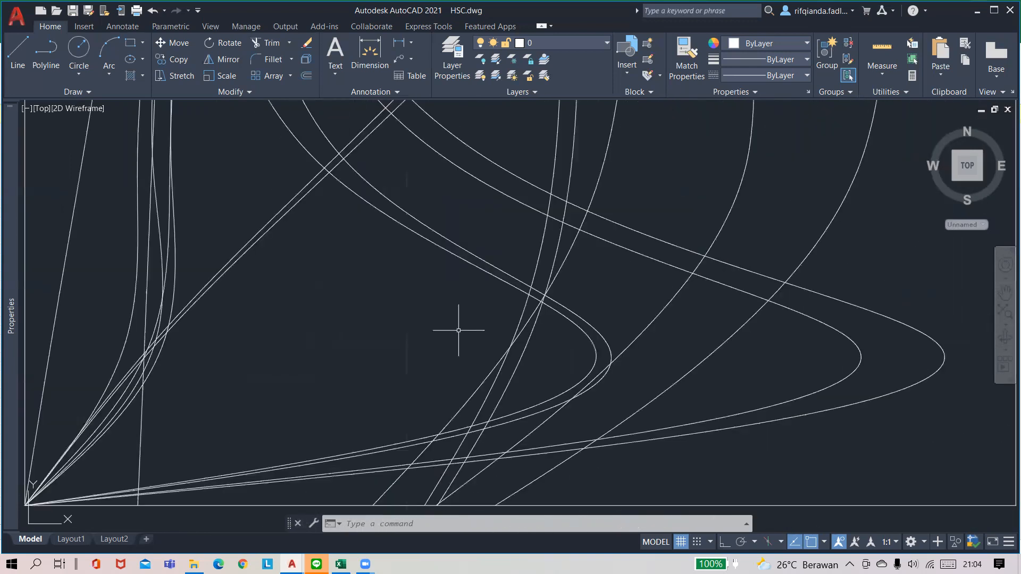
pyautogui.moveTo(824, 386); pyautogui.dragTo(699, 417, button='middle')
pyautogui.scroll(-4, 669, 295)
pyautogui.moveTo(670, 295); pyautogui.dragTo(632, 363, button='middle')
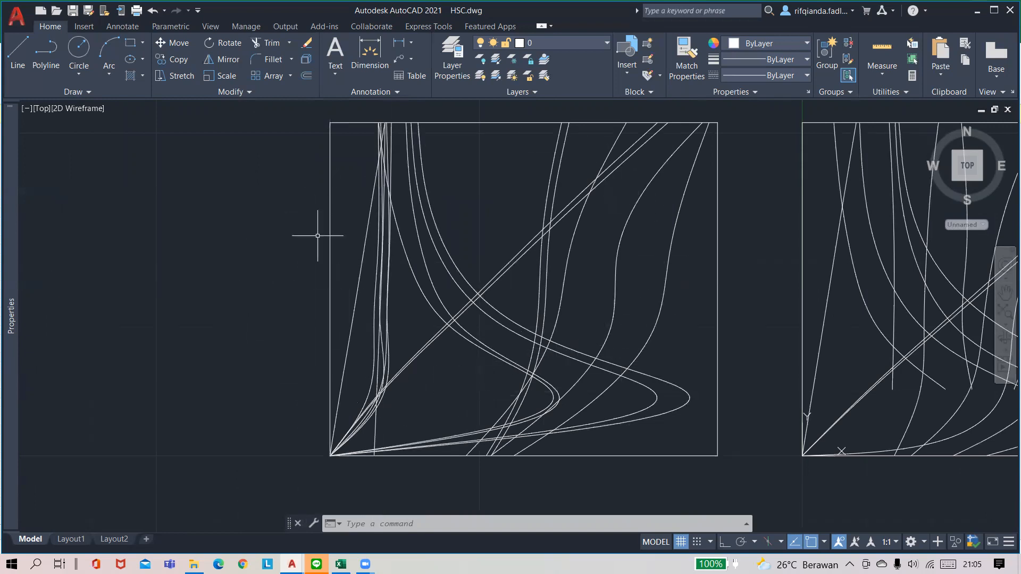
# - Examine the closely spaced, nearly vertical curves in the first upper-row box and compare them with the neighbouring box's curves
pyautogui.scroll(2, 422, 221)
pyautogui.moveTo(351, 234); pyautogui.dragTo(330, 338, button='middle')
pyautogui.scroll(5, 383, 239)
pyautogui.moveTo(336, 224)
pyautogui.mouseDown(button='middle')
pyautogui.moveTo(474, 325)
pyautogui.moveTo(458, 264)
pyautogui.moveTo(492, 172)
pyautogui.mouseUp(button='middle')
pyautogui.scroll(-4, 460, 282)
pyautogui.moveTo(460, 304)
pyautogui.mouseDown(button='middle')
pyautogui.moveTo(456, 227)
pyautogui.moveTo(476, 101)
pyautogui.mouseUp(button='middle')
pyautogui.scroll(-2, 490, 319)
pyautogui.scroll(2, 477, 361)
pyautogui.scroll(2, 476, 361)
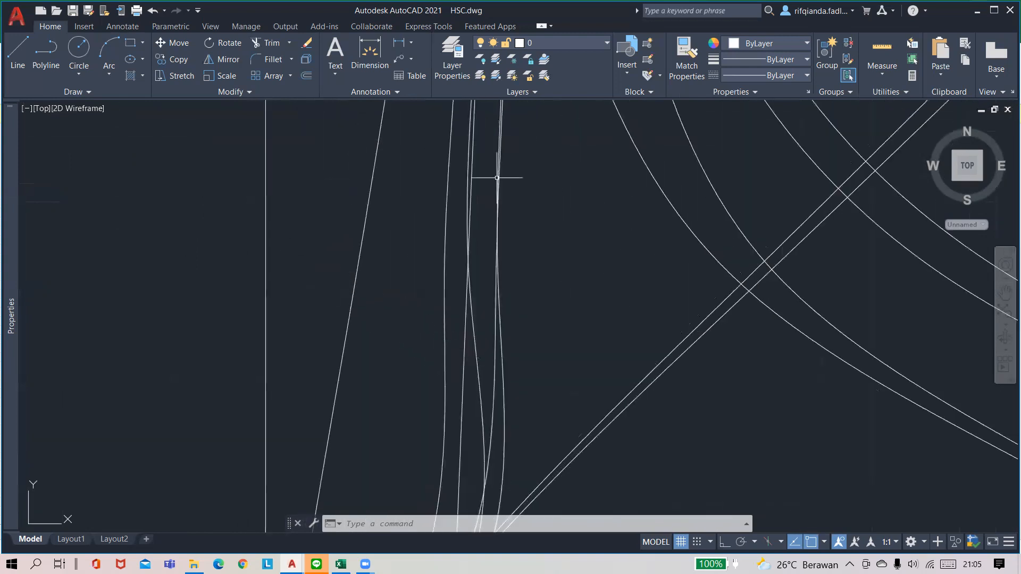
pyautogui.scroll(2, 496, 178)
pyautogui.scroll(2, 457, 314)
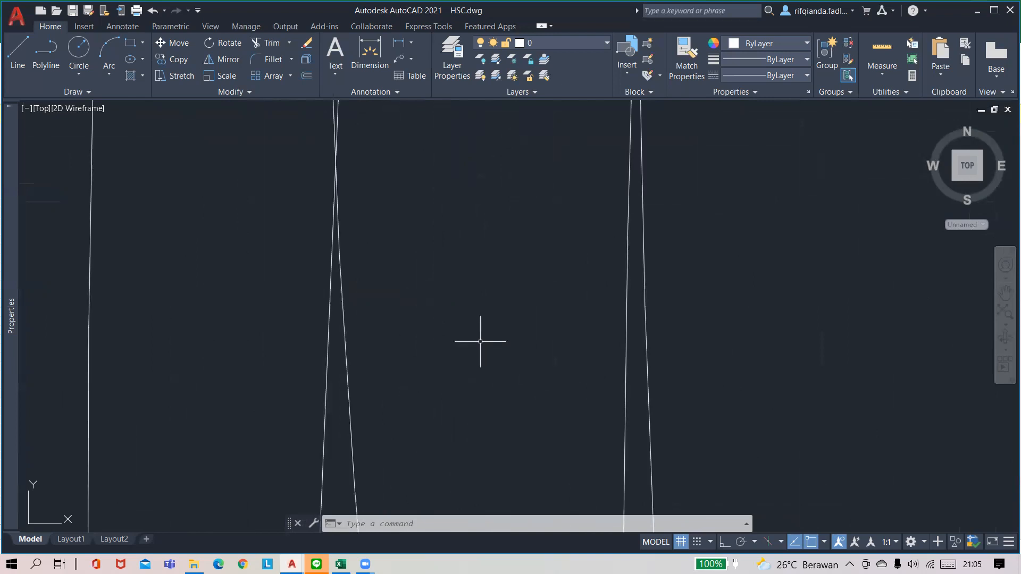
pyautogui.scroll(-4, 337, 191)
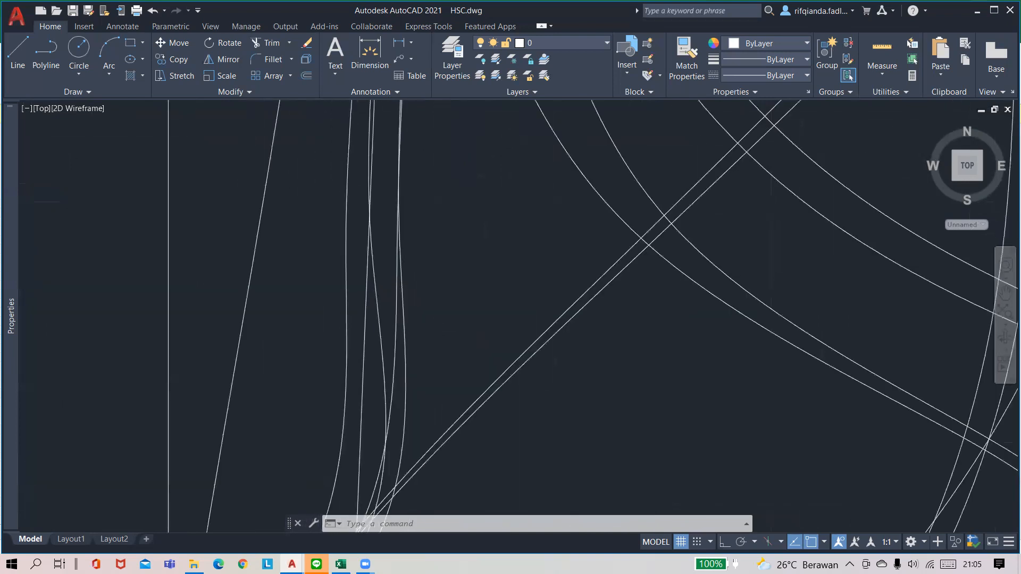
pyautogui.scroll(-5, 503, 306)
pyautogui.scroll(3, 725, 261)
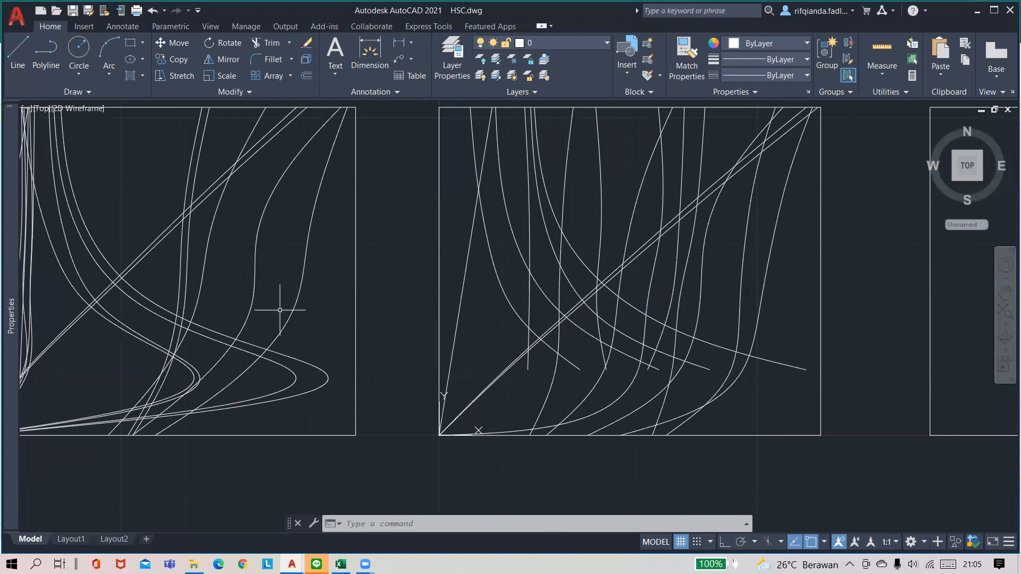
# - Return to the Excel workbook and check the MK denominator above the scaled waterline table
pyautogui.click(977, 10)
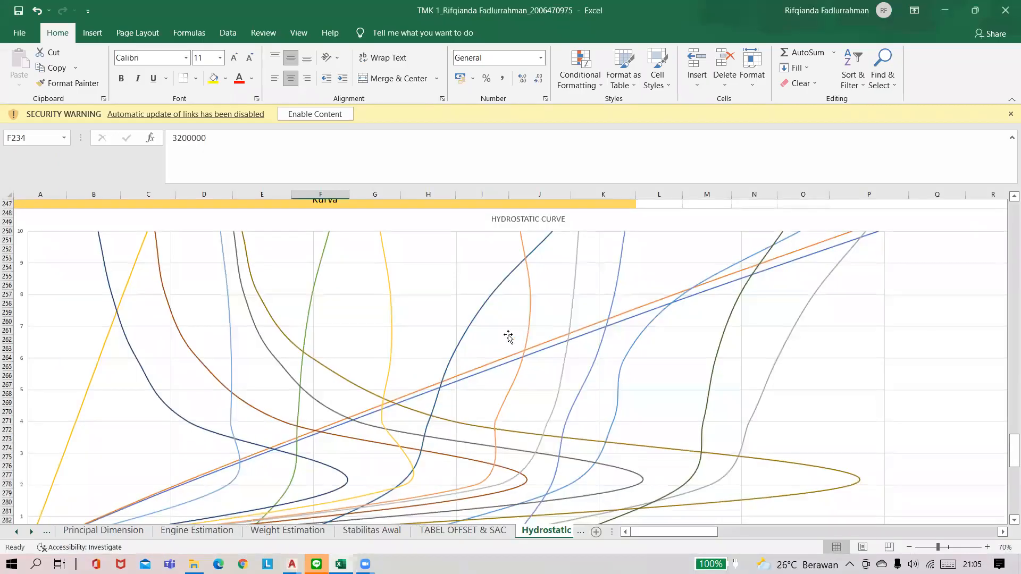
pyautogui.scroll(4, 508, 337)
pyautogui.scroll(2, 508, 337)
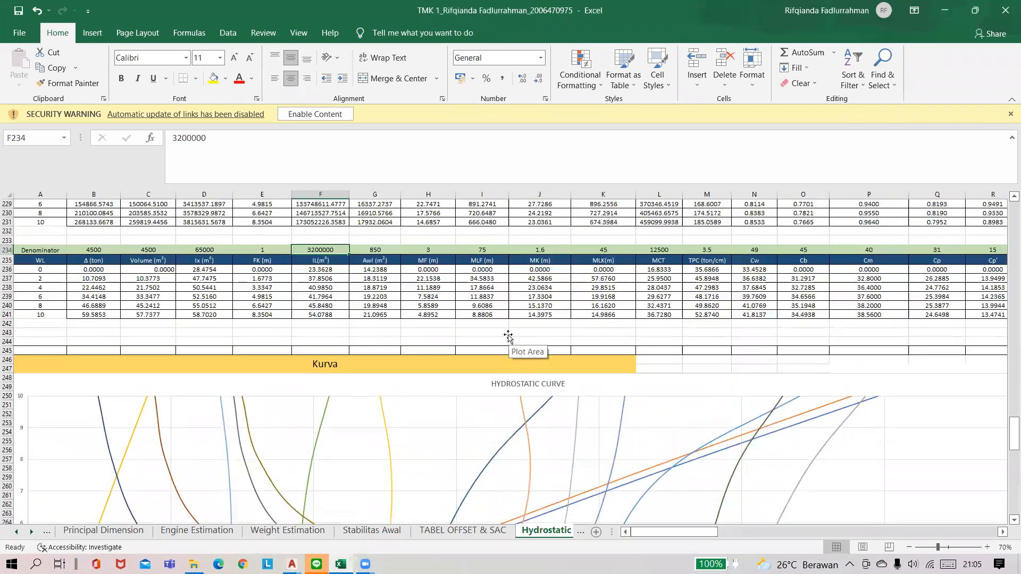
pyautogui.click(533, 249)
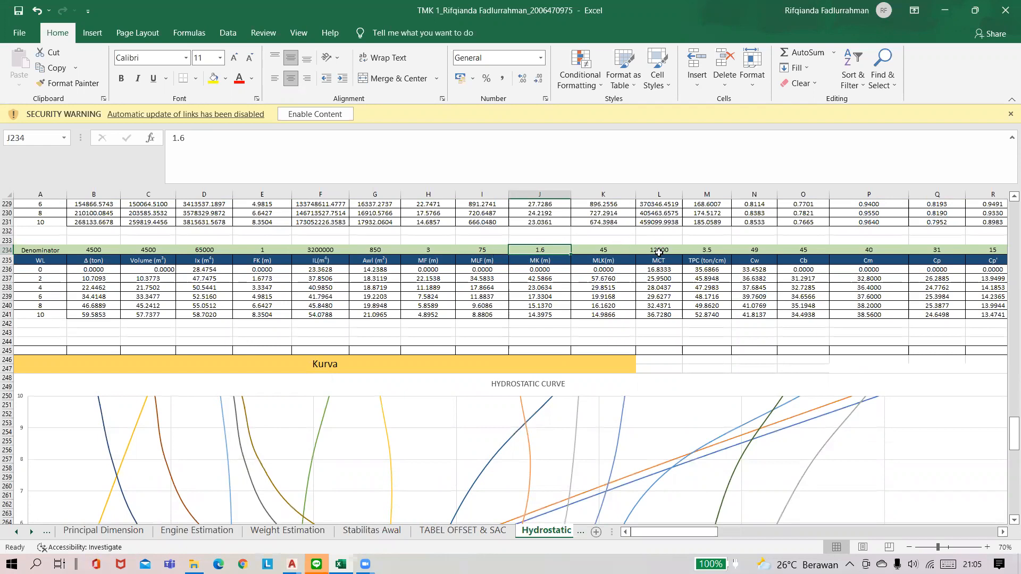
pyautogui.scroll(-5, 657, 356)
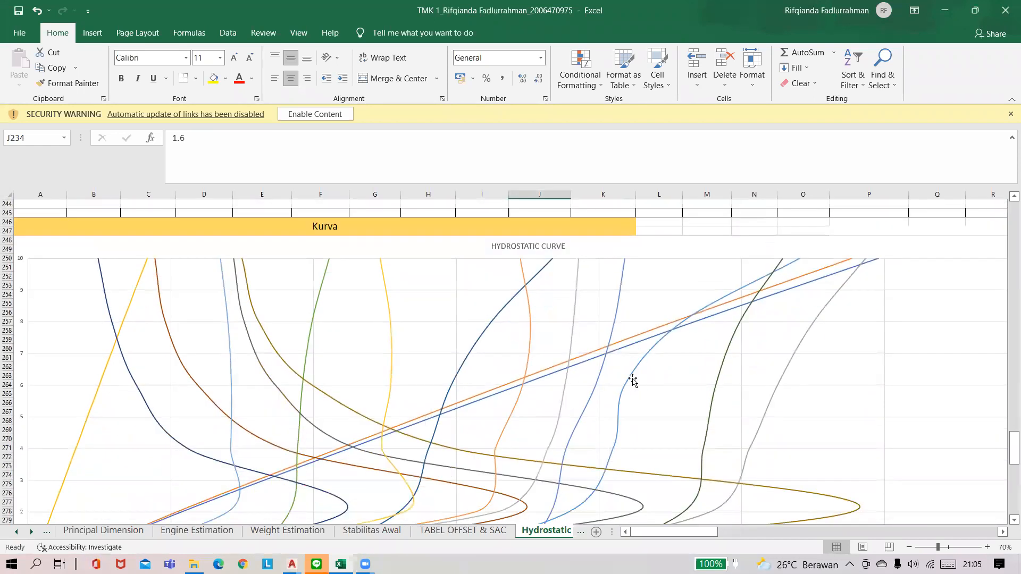
# - Identify the light blue IL series in the hydrostatic chart and set the IL denominator to 3000000
pyautogui.click(629, 382)
pyautogui.scroll(4, 630, 382)
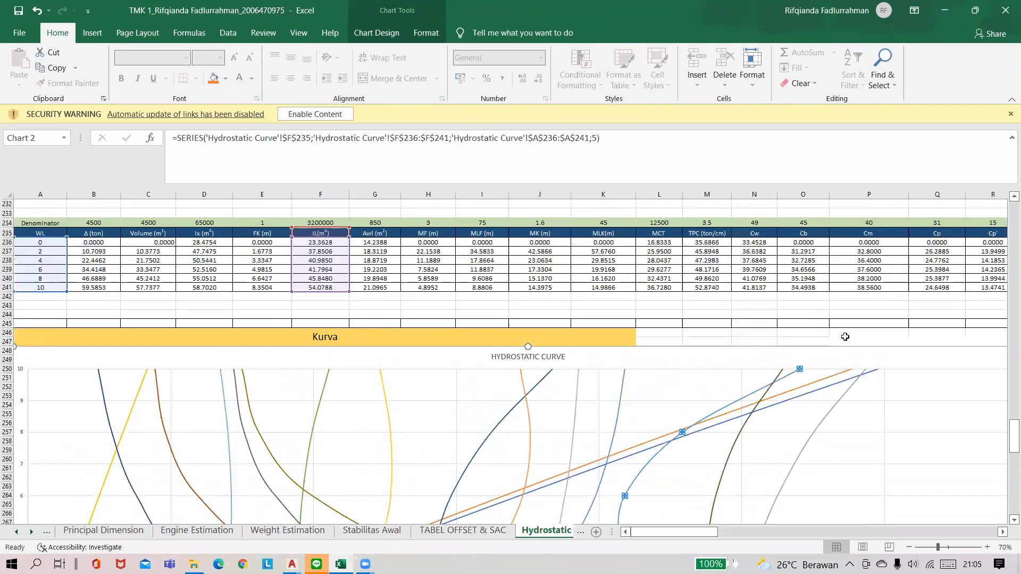
pyautogui.click(325, 223)
pyautogui.click(183, 138)
pyautogui.press('BackSpace')
pyautogui.write('0')
pyautogui.press('Return')
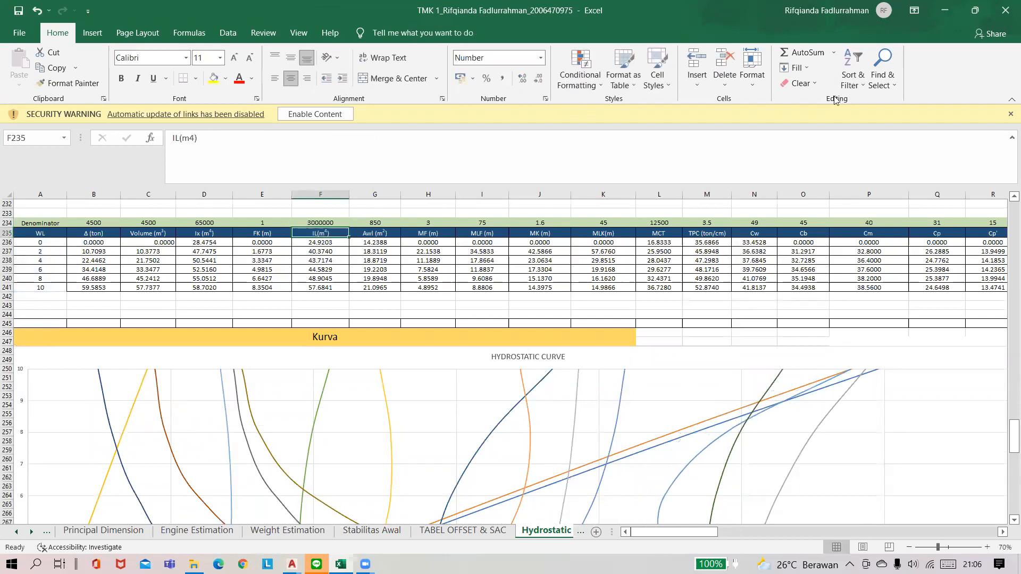
# - Examine where the rescaled IL curve meets its neighbouring curves near waterline 10 in the hydrostatic chart
pyautogui.scroll(-1, 854, 383)
pyautogui.scroll(1, 773, 372)
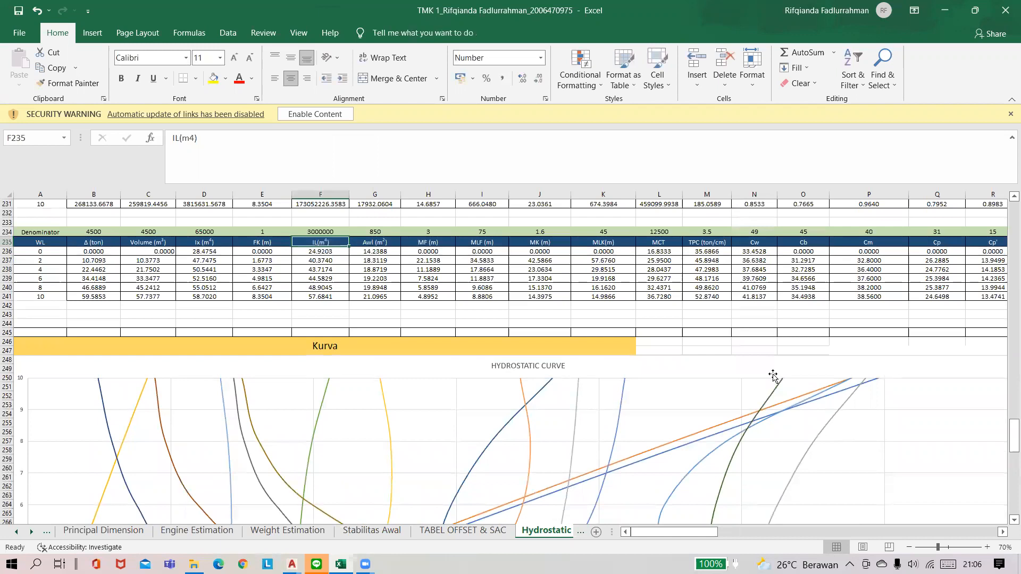
pyautogui.scroll(-7, 773, 375)
pyautogui.scroll(2, 723, 364)
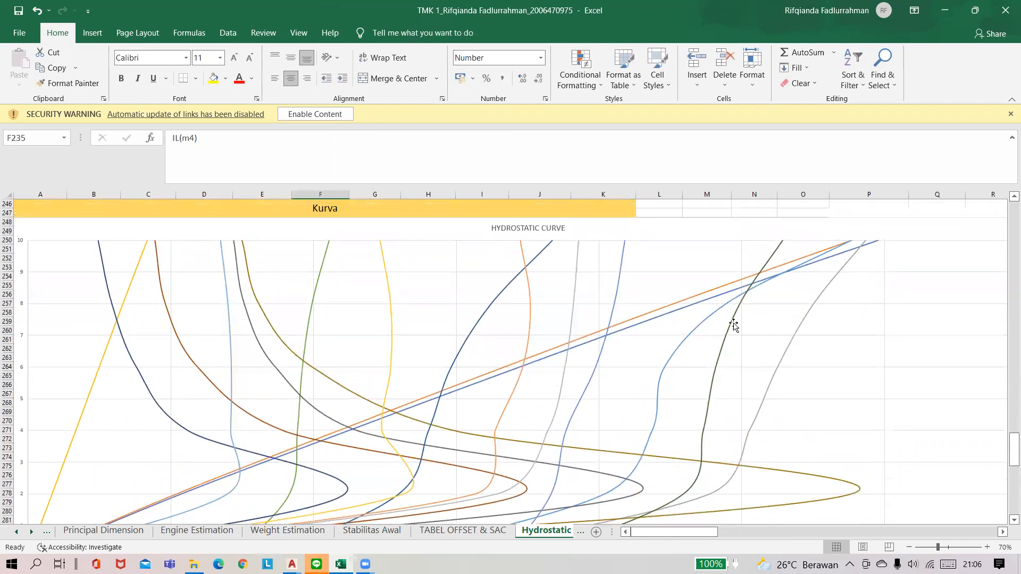
pyautogui.moveTo(756, 292)
pyautogui.scroll(3, 846, 256)
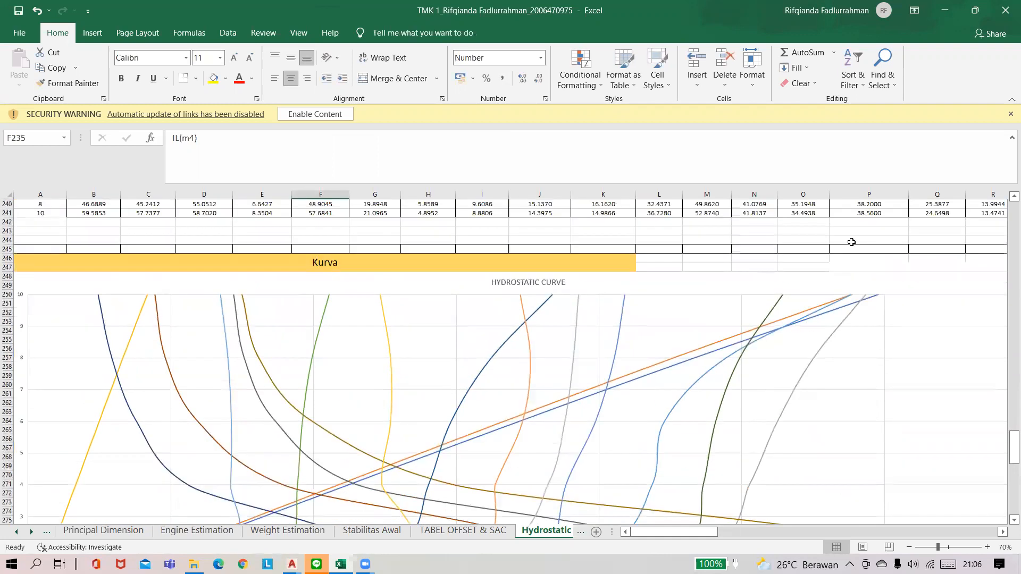
pyautogui.moveTo(849, 327)
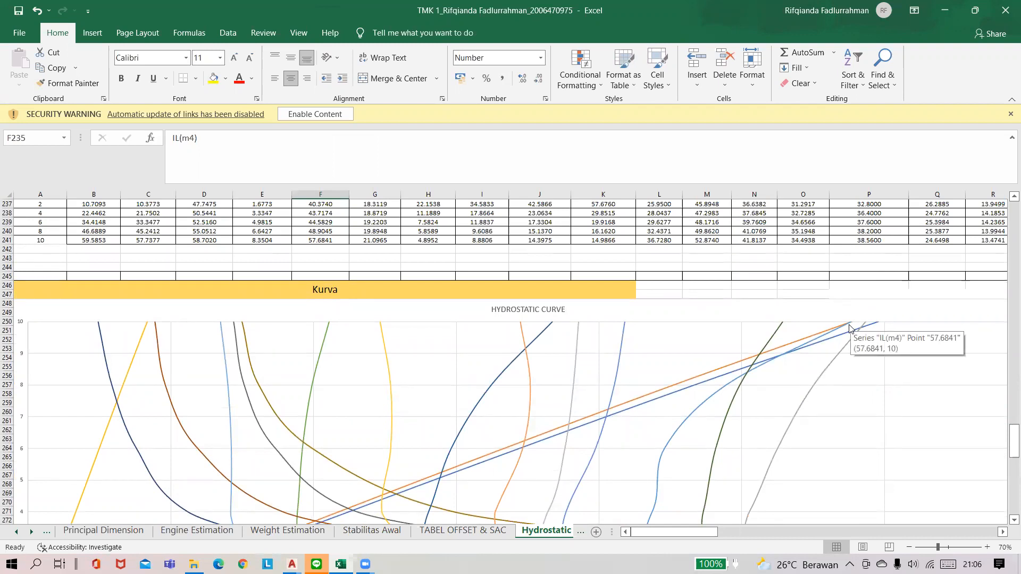
pyautogui.click(696, 415)
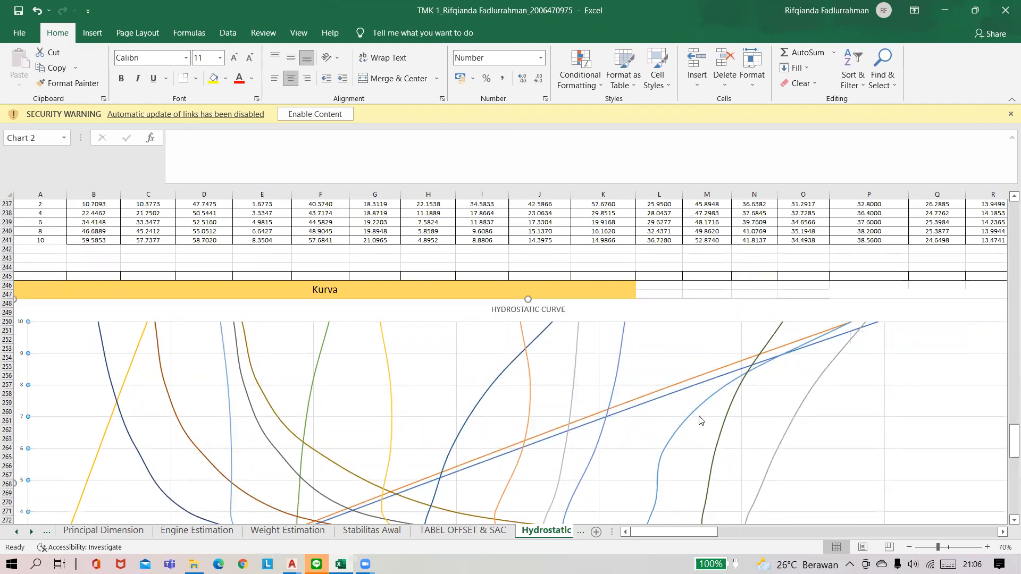
# - Set the IL denominator to 32000000 and check the curve's position in the hydrostatic chart
pyautogui.scroll(2, 351, 313)
pyautogui.click(318, 231)
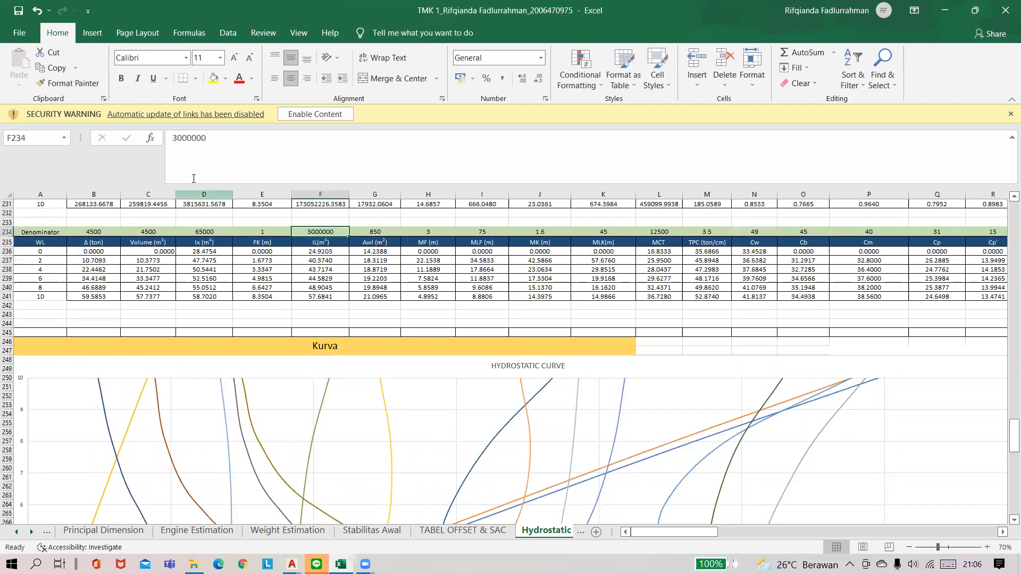
pyautogui.click(181, 140)
pyautogui.write('2')
pyautogui.press('Return')
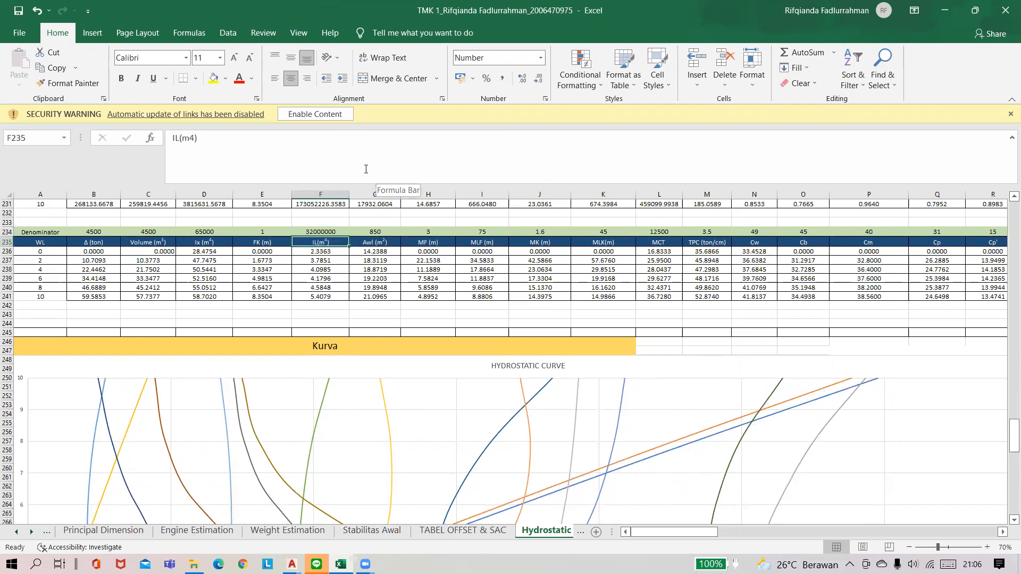
pyautogui.click(319, 231)
pyautogui.scroll(-1, 608, 403)
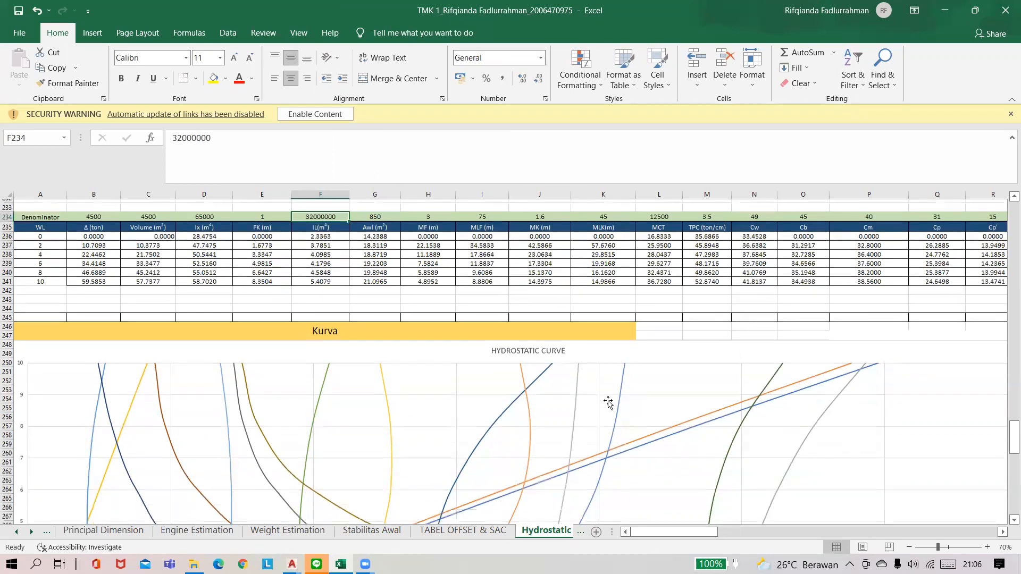
pyautogui.scroll(-5, 608, 403)
pyautogui.scroll(-2, 608, 402)
pyautogui.scroll(8, 473, 376)
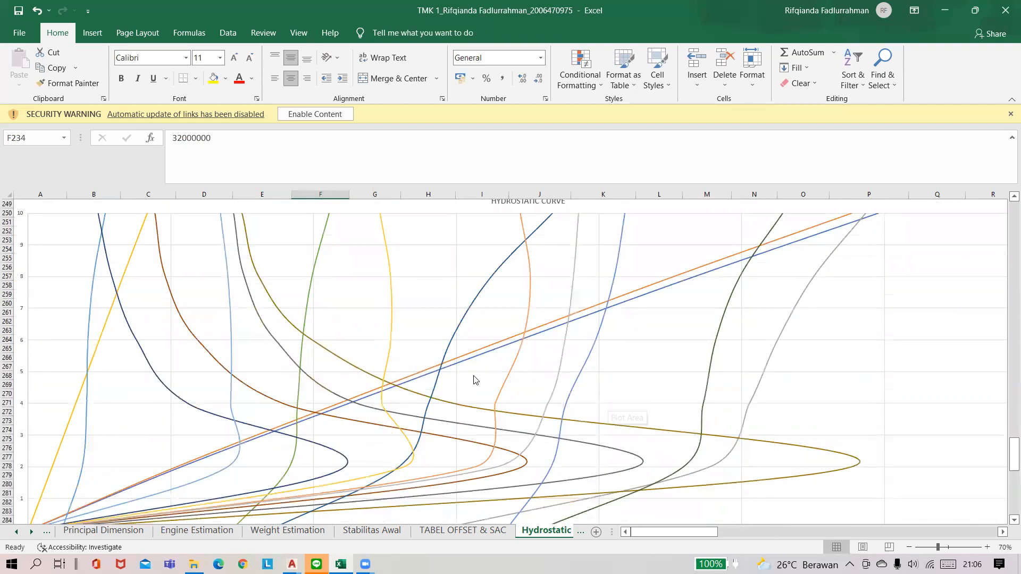
# - Set the IL denominator back to 3200000
pyautogui.scroll(3, 426, 316)
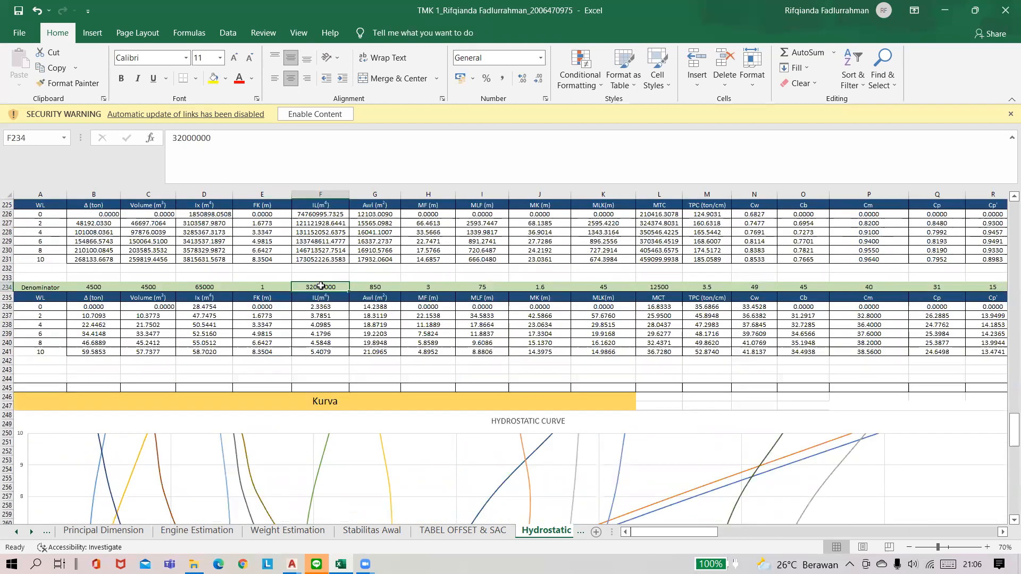
pyautogui.click(239, 141)
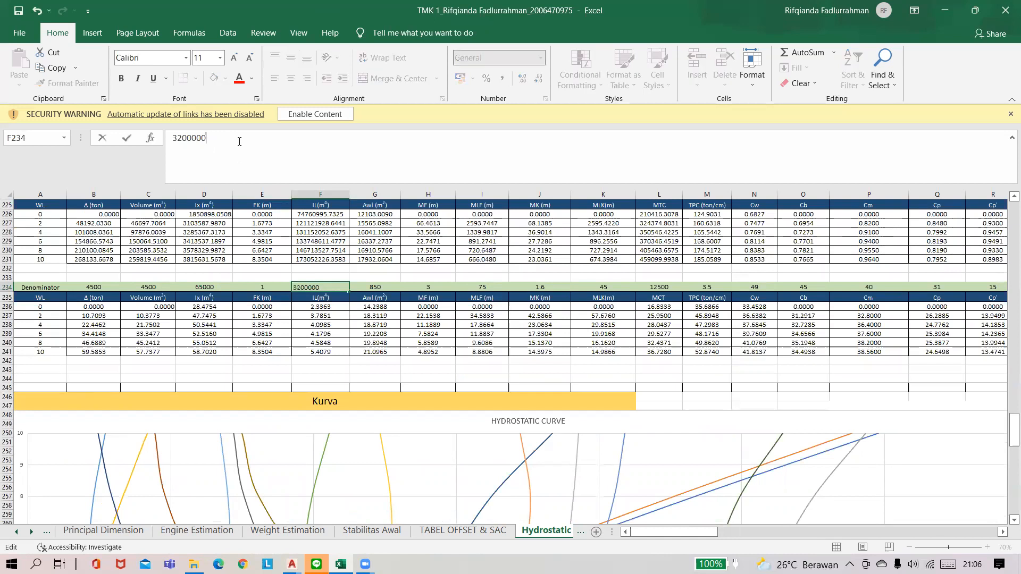
pyautogui.press('Return')
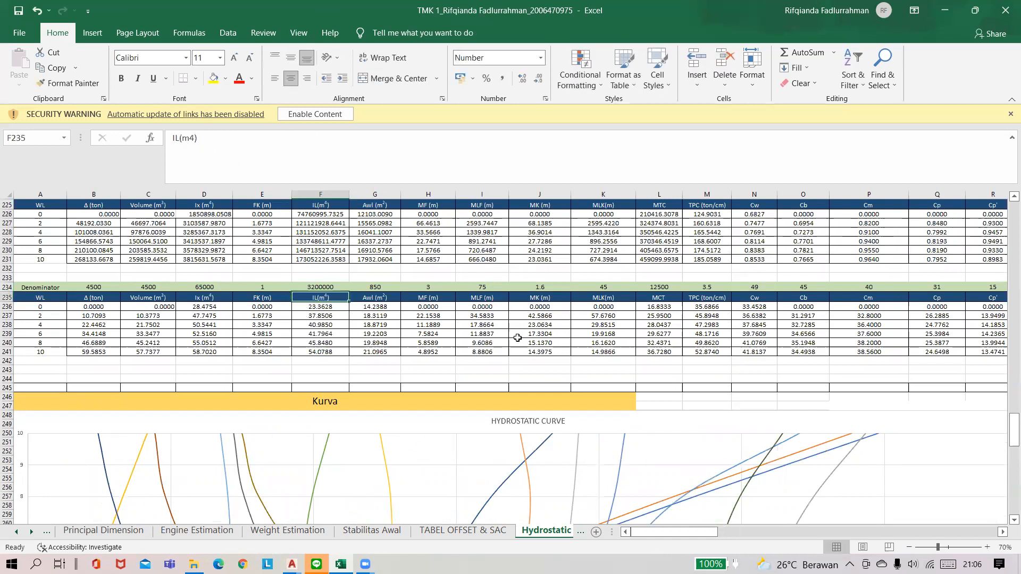
# - Review the hydrostatic chart with the restored IL curve, including its crossings near the upper waterlines
pyautogui.scroll(-6, 592, 383)
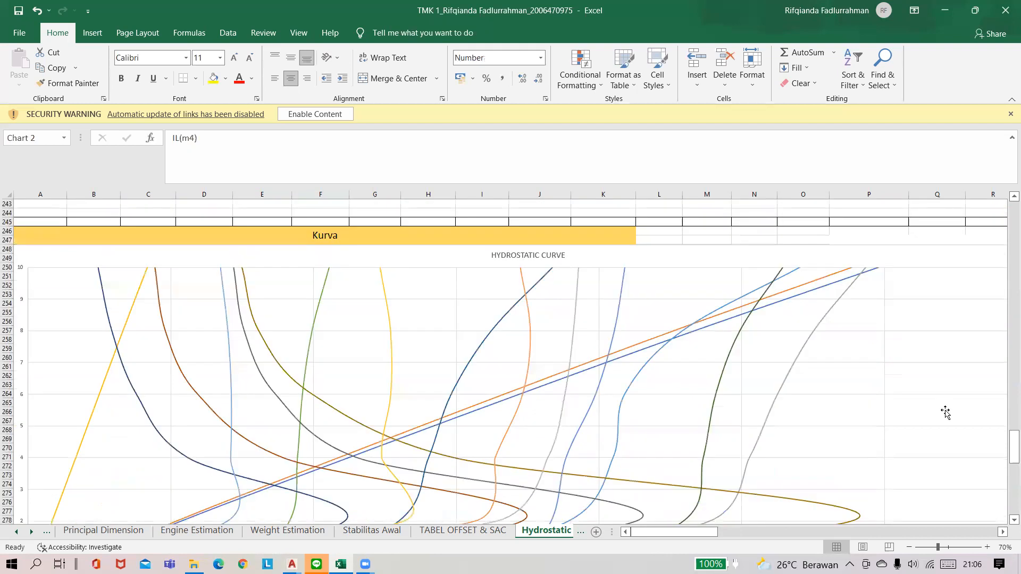
pyautogui.click(743, 342)
pyautogui.scroll(-1, 715, 319)
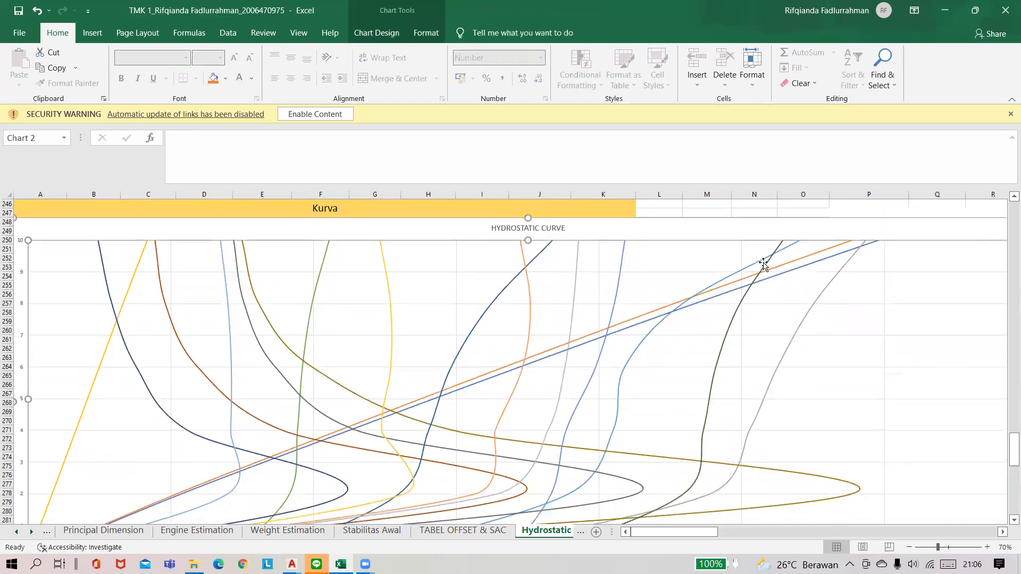
pyautogui.scroll(-1, 641, 367)
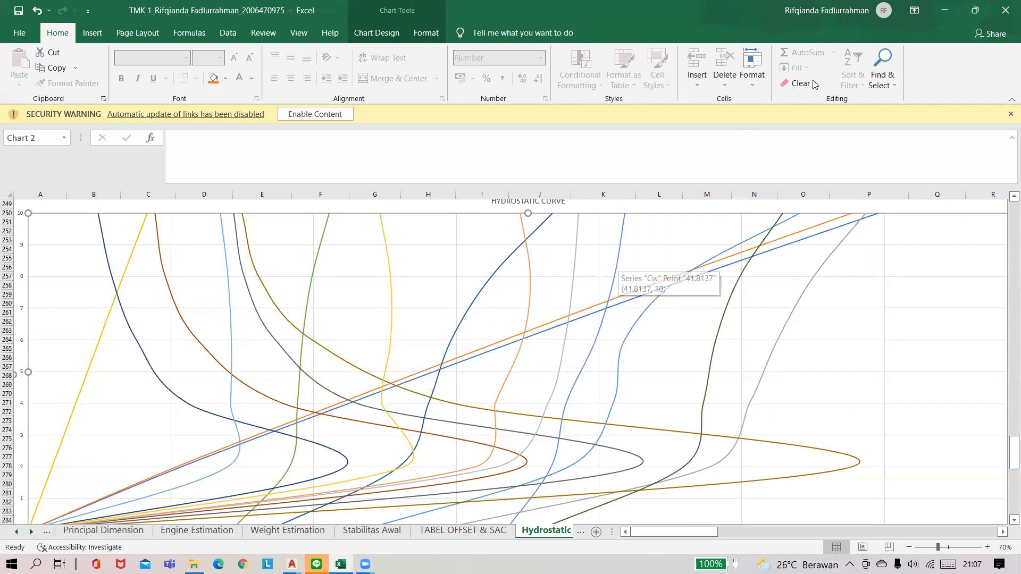
# - Switch to HSC.dwg in AutoCAD and compare the curves of the first two upper-row boxes side by side
pyautogui.click(950, 4)
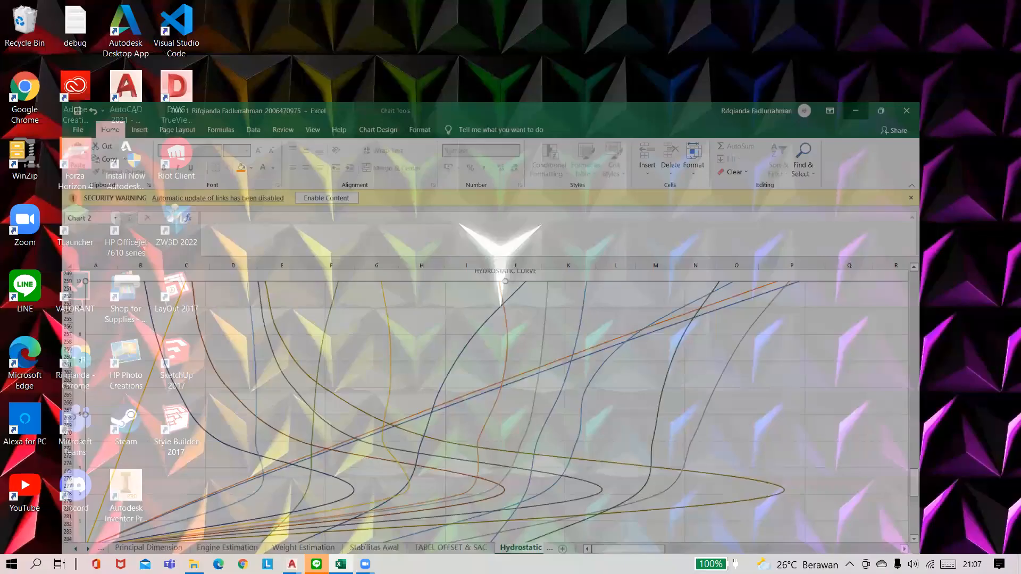
pyautogui.click(292, 564)
pyautogui.click(220, 506)
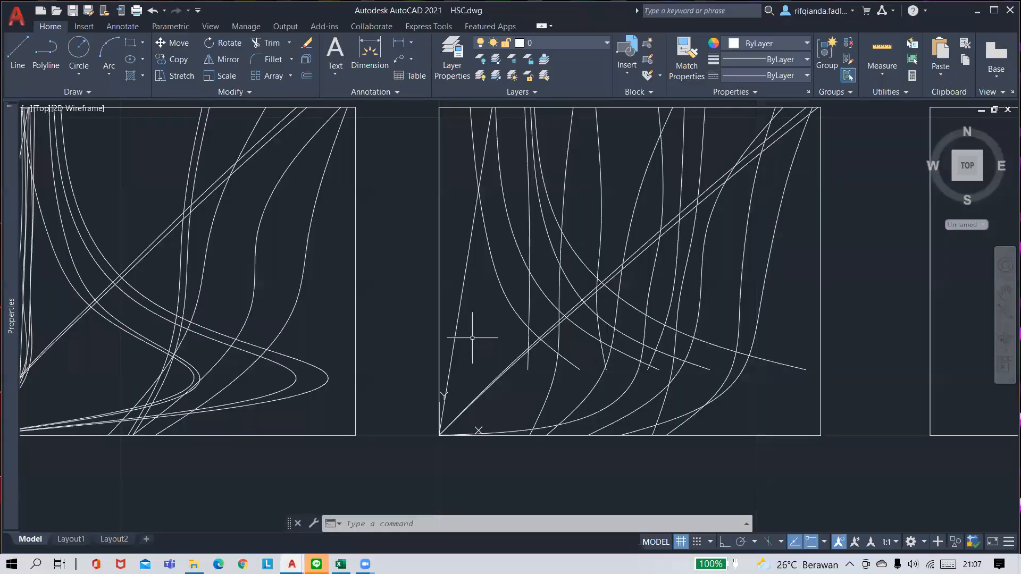
pyautogui.moveTo(541, 427); pyautogui.dragTo(489, 409, button='middle')
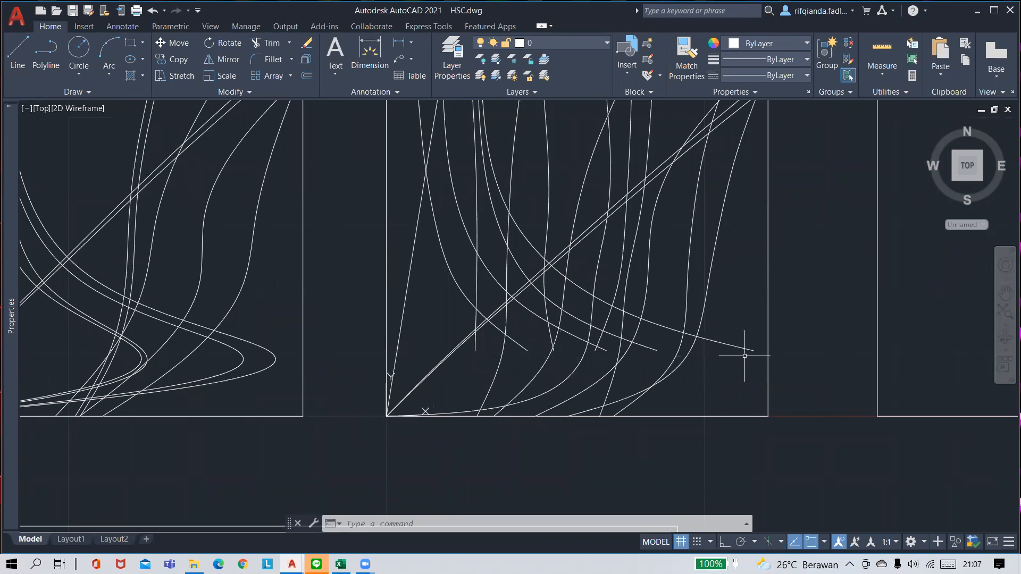
pyautogui.moveTo(249, 366); pyautogui.dragTo(402, 386, button='middle')
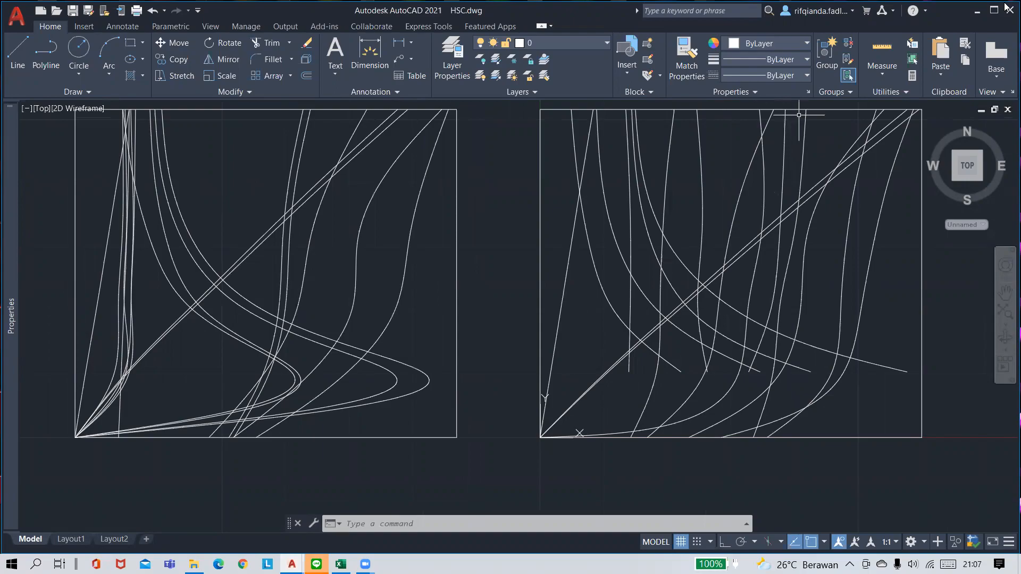
# - Switch back to the Excel workbook and check the IL, MF and Ix denominators of the Skala table
pyautogui.click(978, 10)
pyautogui.click(341, 563)
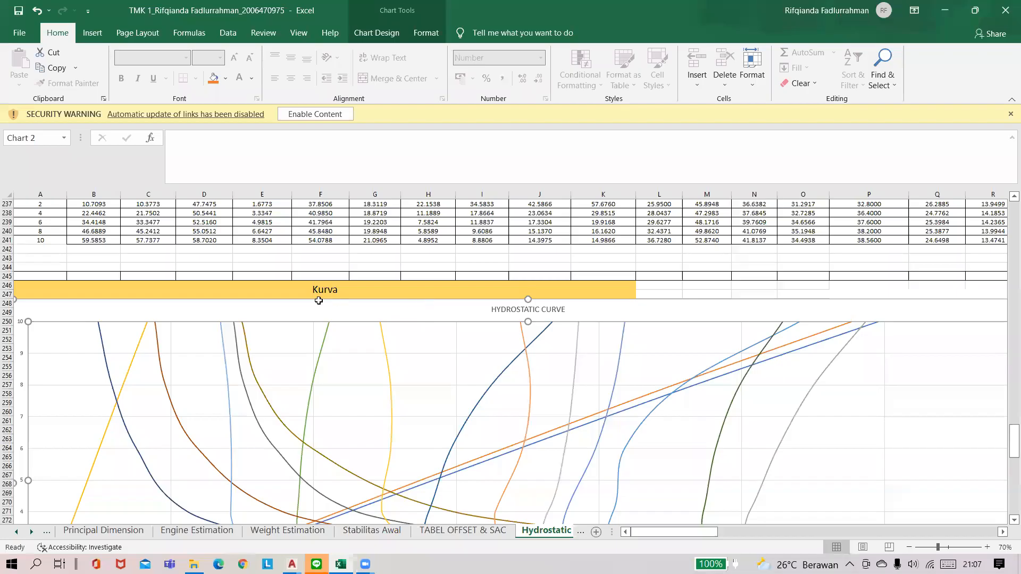
pyautogui.scroll(4, 318, 301)
pyautogui.press('Escape')
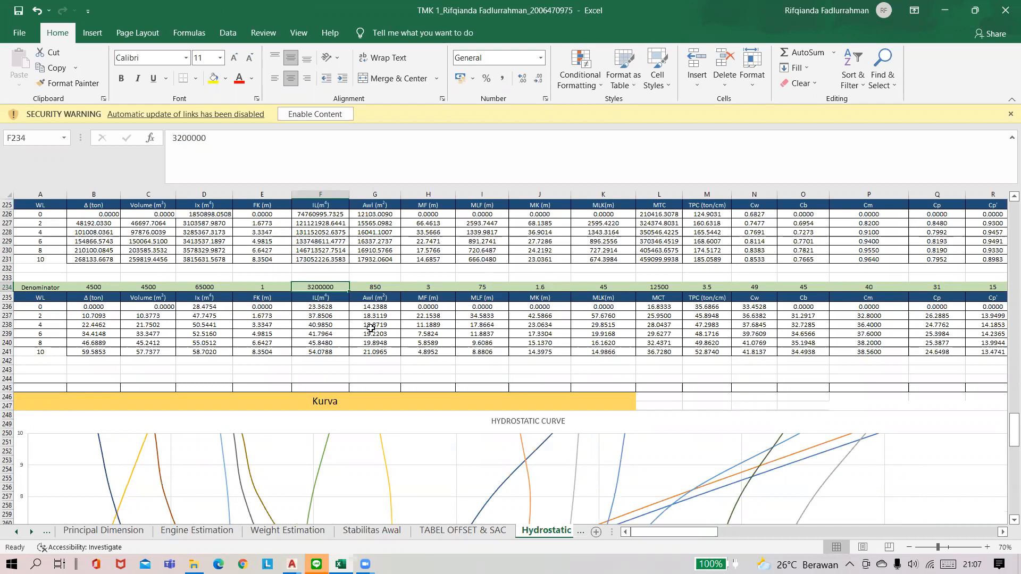
pyautogui.scroll(1, 371, 327)
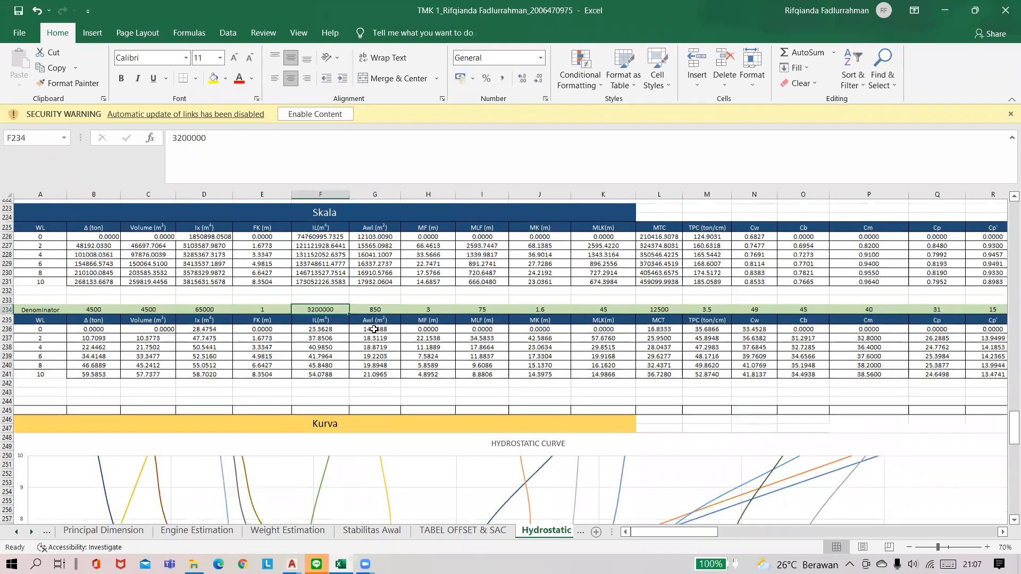
pyautogui.click(434, 315)
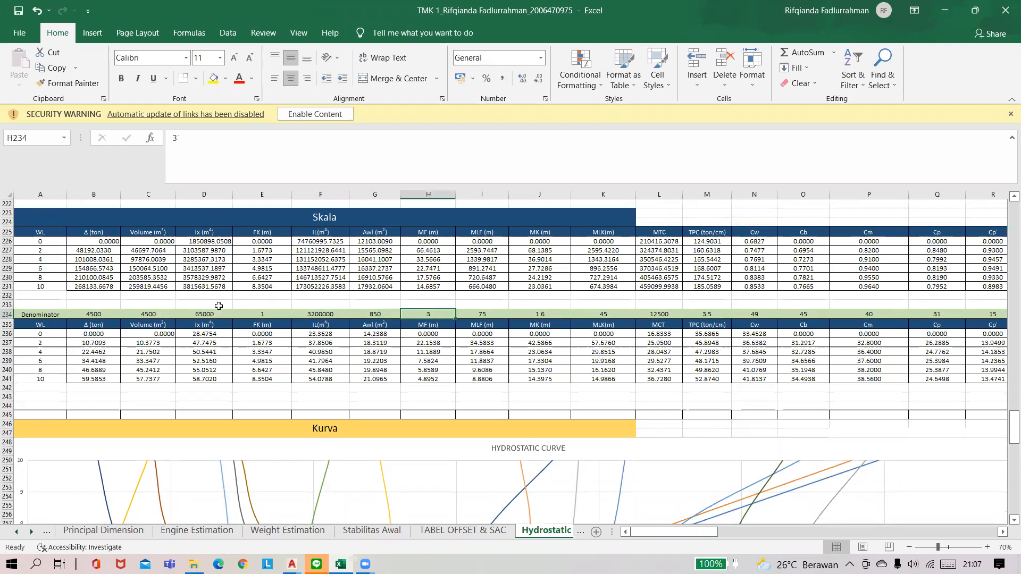
pyautogui.click(217, 315)
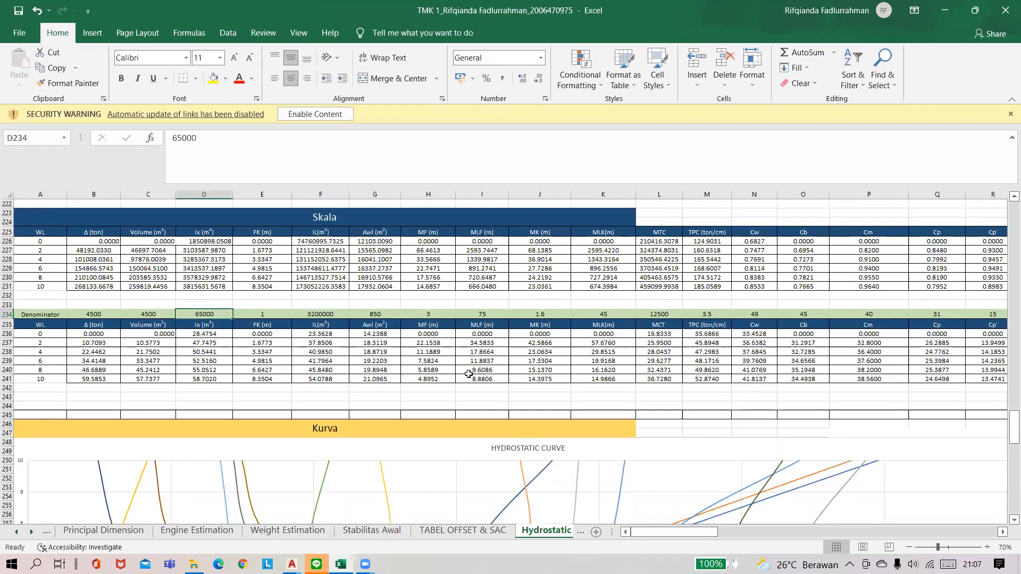
pyautogui.click(431, 317)
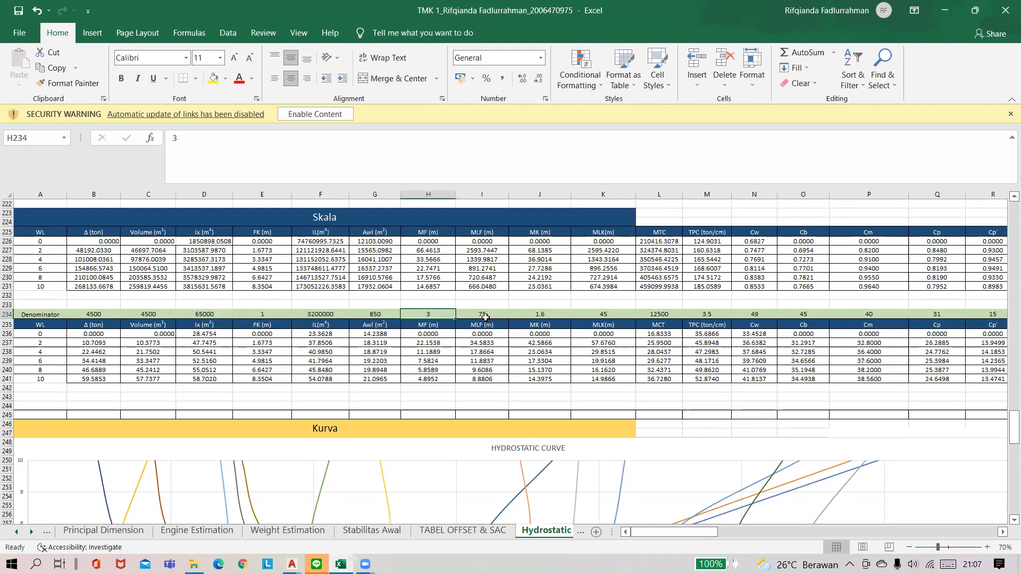
# - Check the MLF, MK, MLK, Cb, Cm, Cp and Cp' denominators of the Skala table
pyautogui.click(485, 316)
pyautogui.click(546, 314)
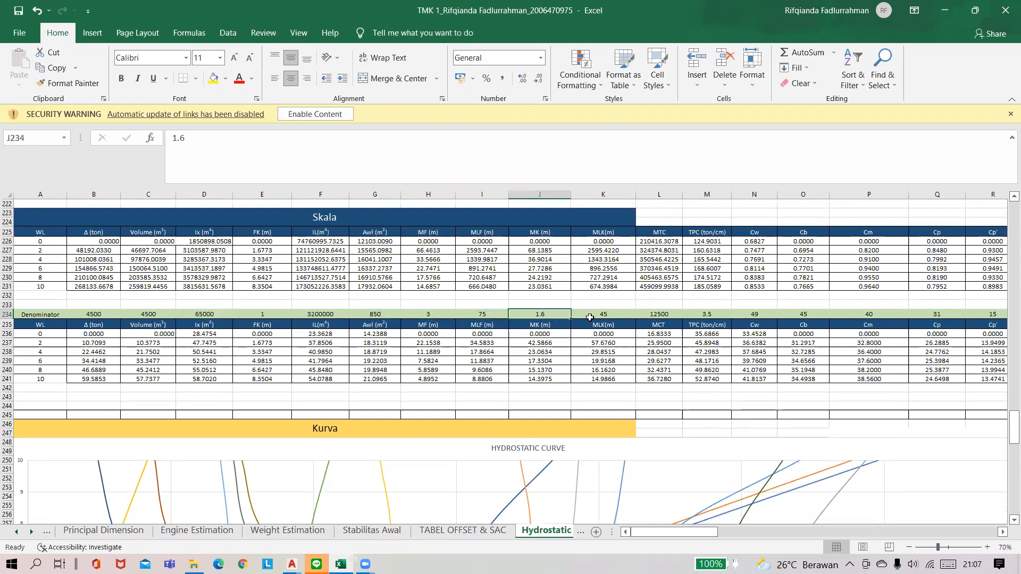
pyautogui.click(612, 322)
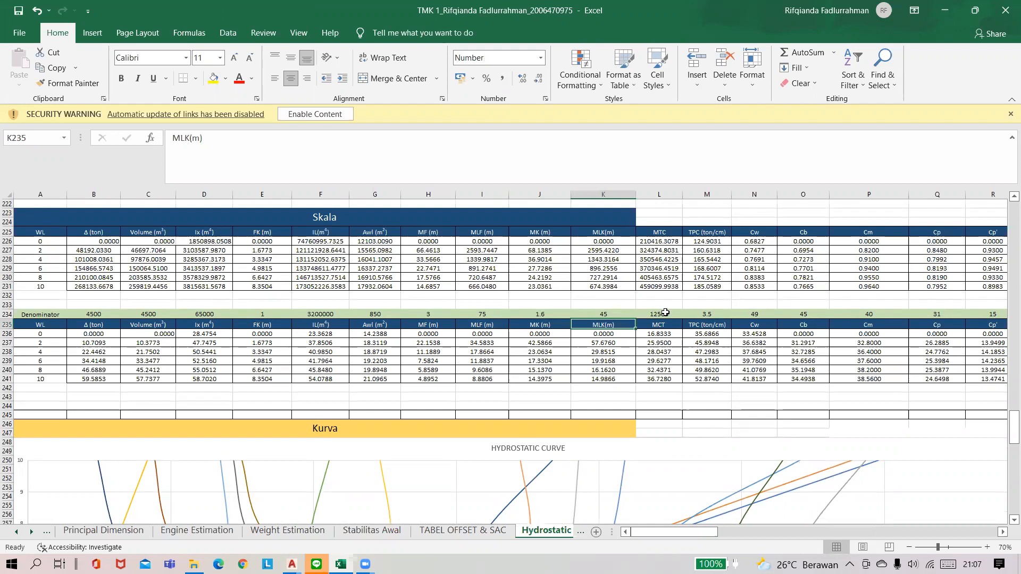
pyautogui.click(804, 314)
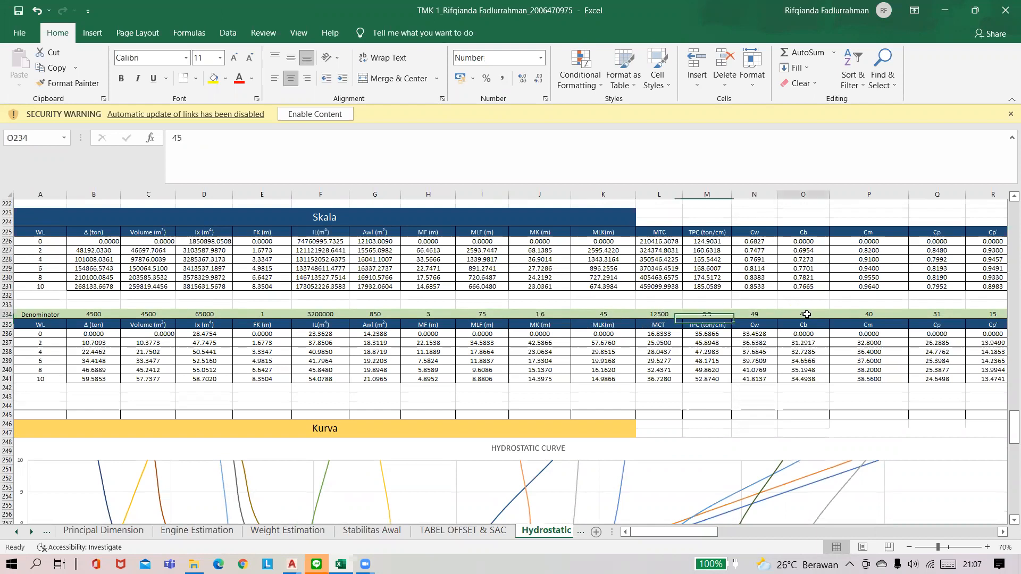
pyautogui.click(837, 314)
pyautogui.click(931, 316)
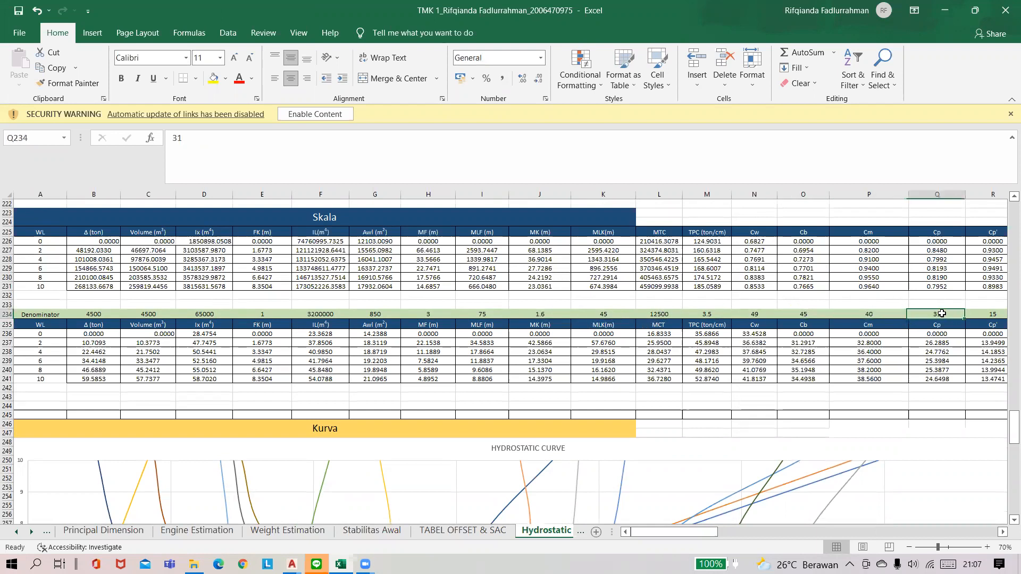
pyautogui.click(993, 315)
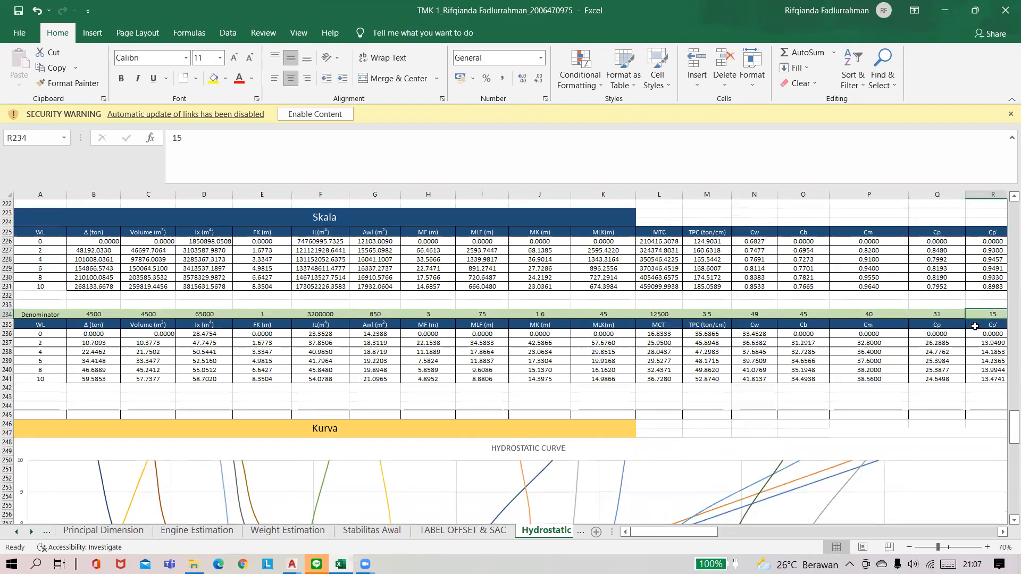
pyautogui.scroll(-2, 717, 515)
# - Switch to HSC.dwg in AutoCAD for another look at the curves, and return to the Excel workbook
pyautogui.click(267, 564)
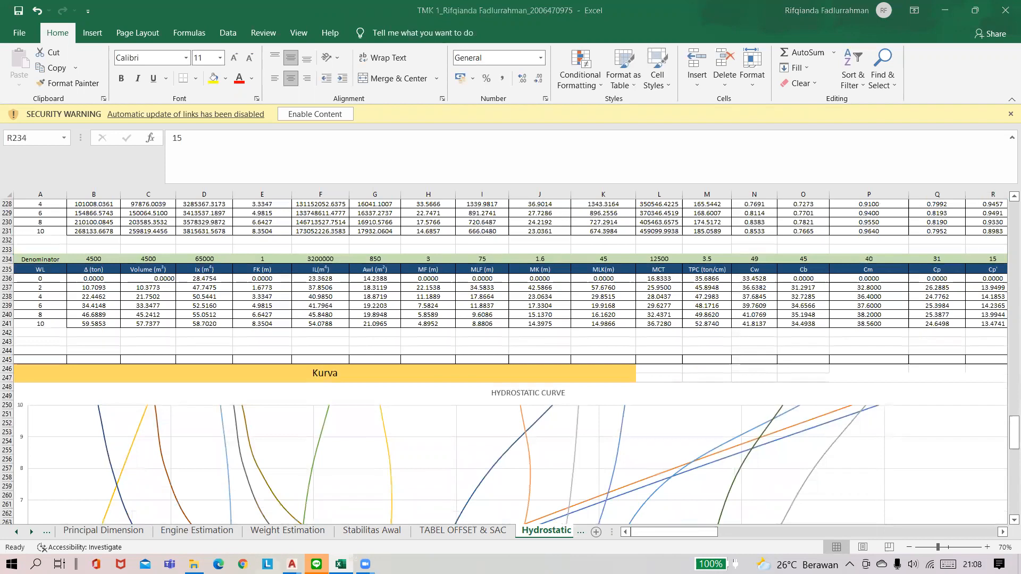
pyautogui.click(1004, 4)
pyautogui.click(267, 564)
pyautogui.click(1005, 5)
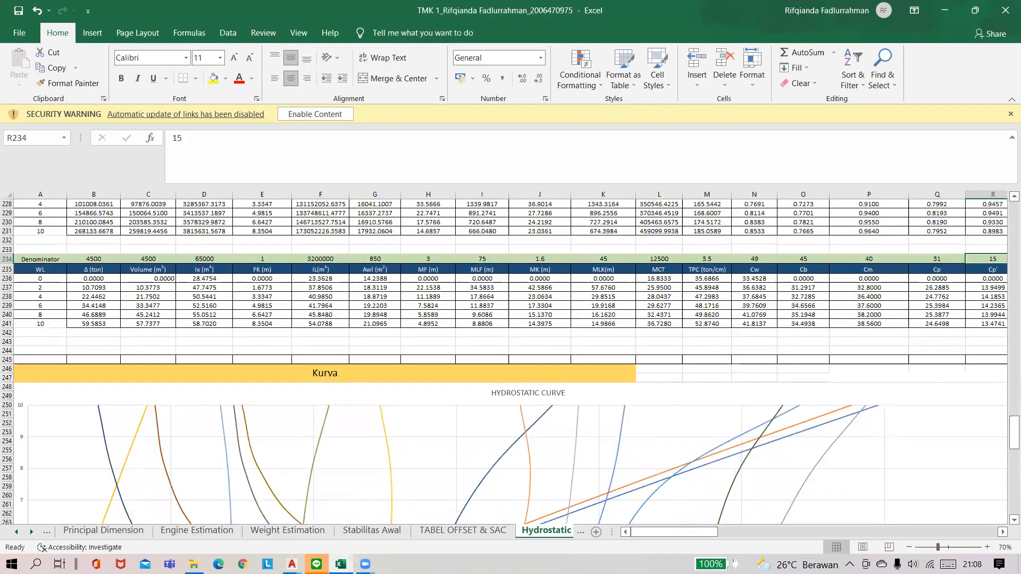
pyautogui.moveTo(292, 564)
pyautogui.click(217, 490)
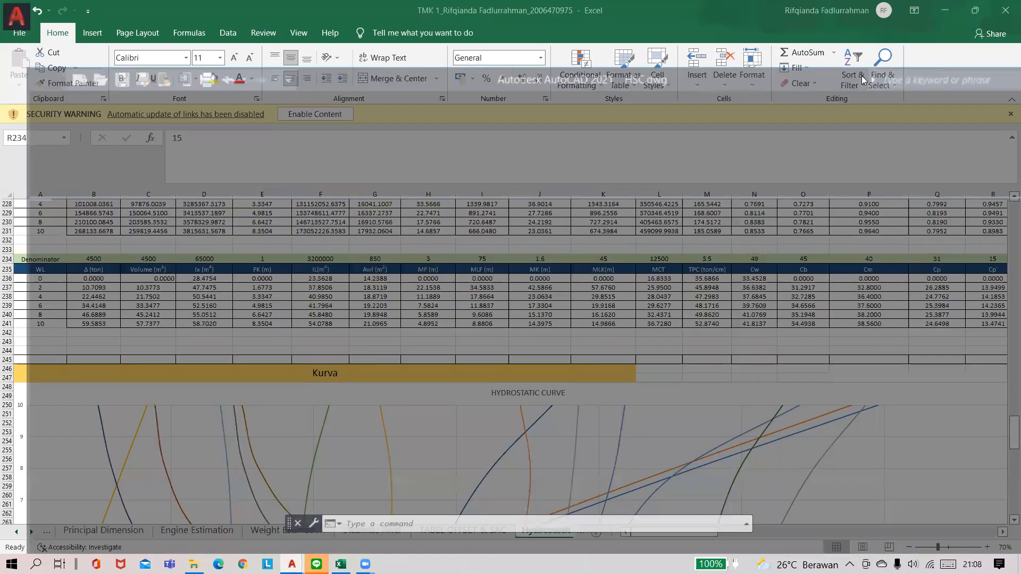
pyautogui.click(977, 12)
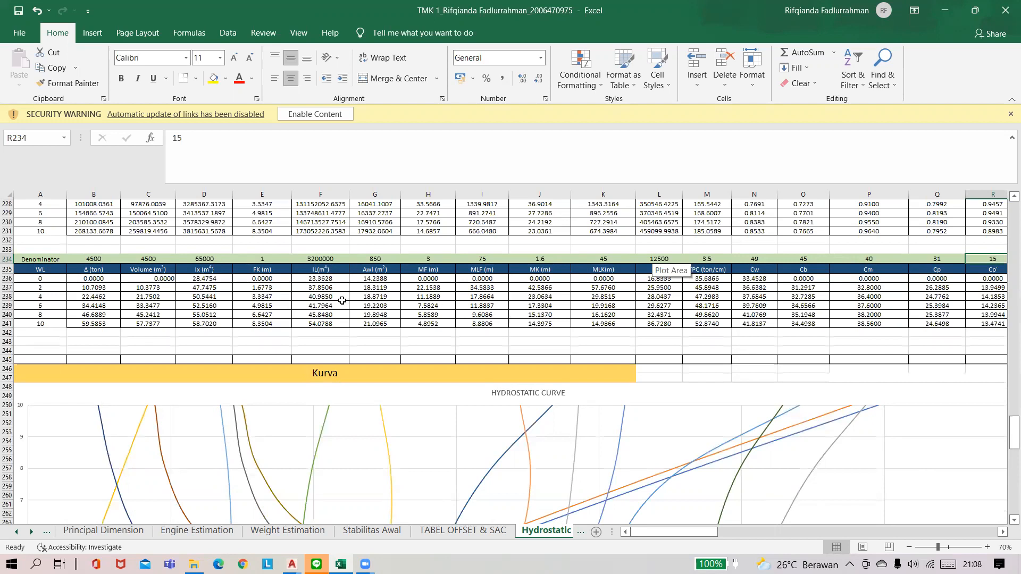
# - Examine the scaled MF values for waterlines 2 to 10 in the Skala table
pyautogui.click(690, 347)
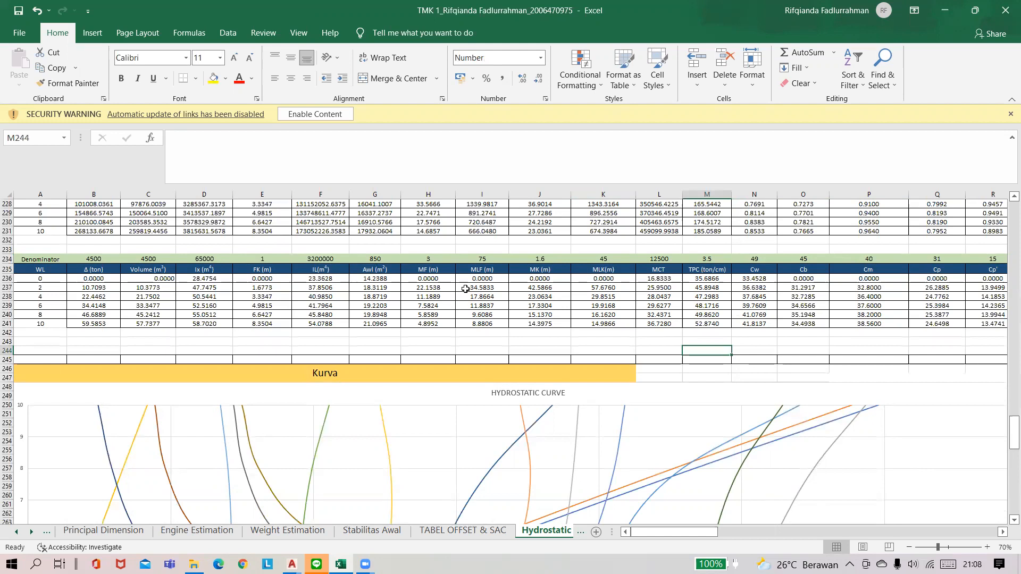
pyautogui.click(431, 288)
pyautogui.moveTo(432, 287); pyautogui.dragTo(424, 323)
pyautogui.click(446, 277)
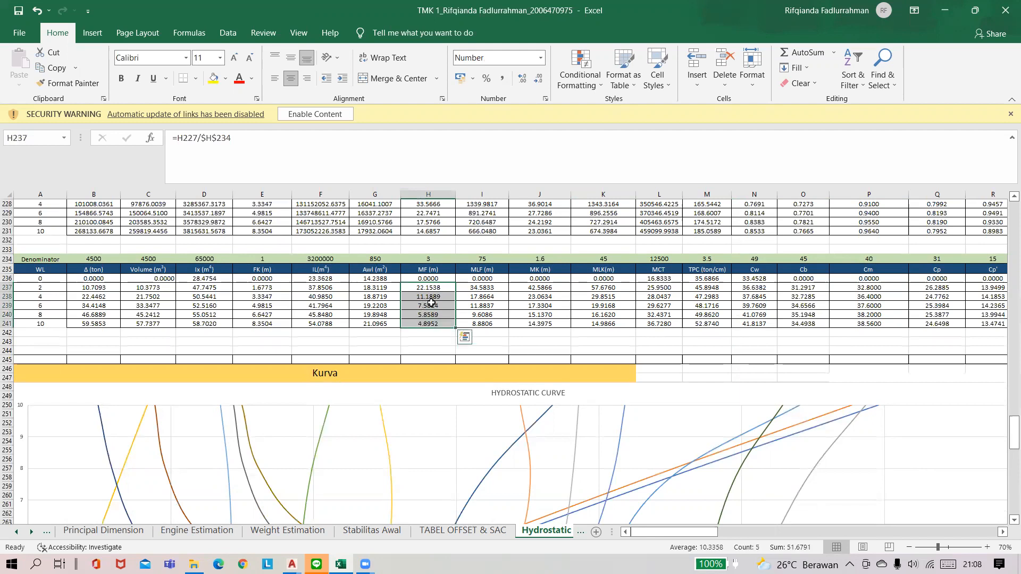
pyautogui.click(675, 368)
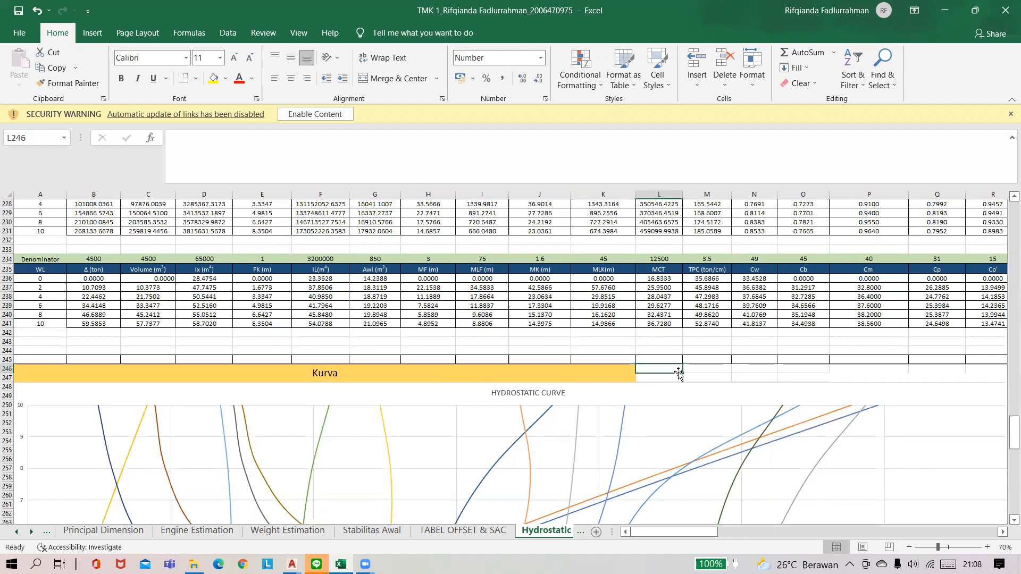
# - Copy the MF coordinates for waterlines 2 to 10 from the INPUT AUTOCAD table
pyautogui.moveTo(661, 531); pyautogui.dragTo(856, 532)
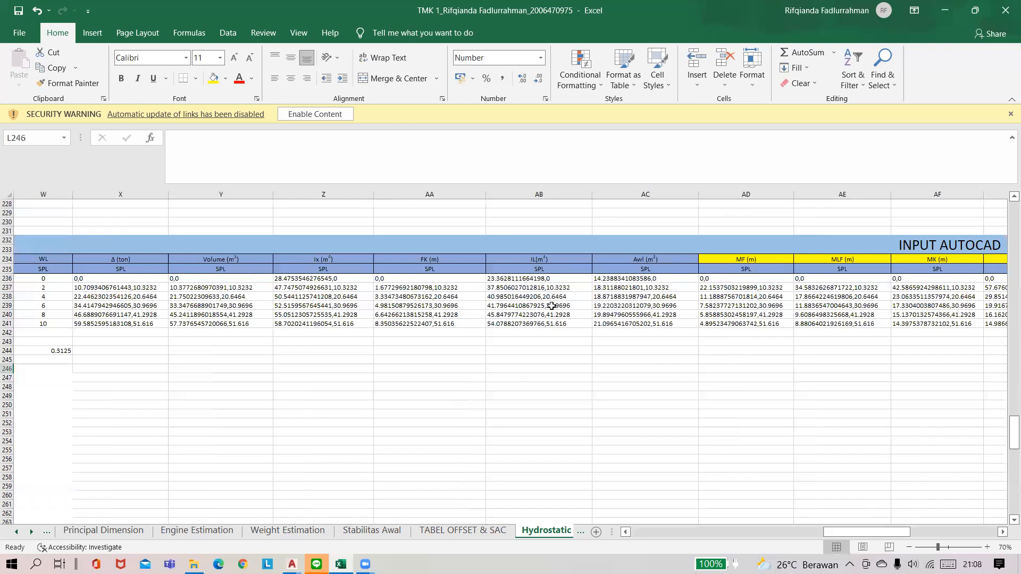
pyautogui.moveTo(746, 288); pyautogui.dragTo(746, 325)
pyautogui.hotkey('ctrl', 'c')
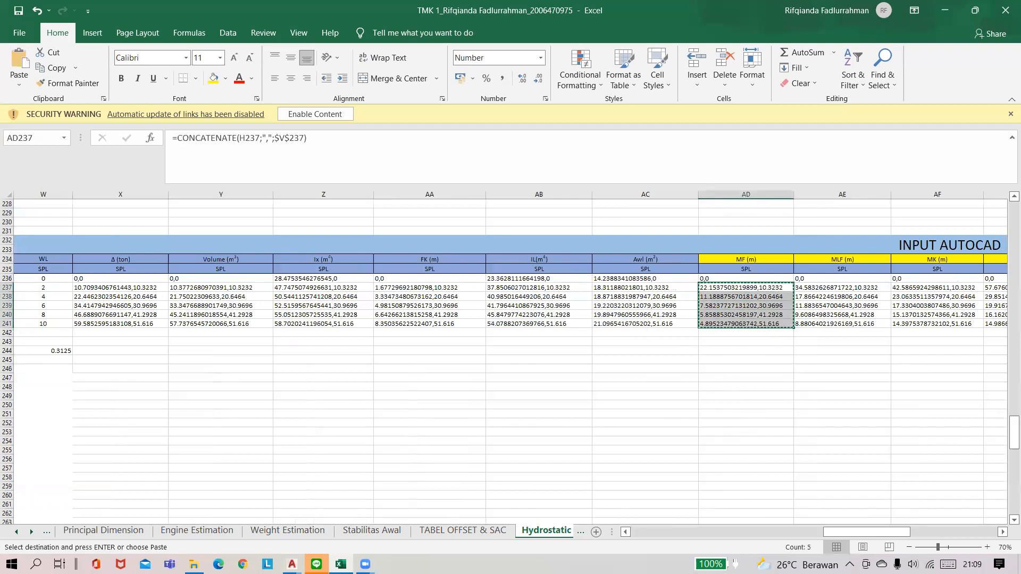
# - Switch to HSC.dwg in AutoCAD and move the UCS origin to the lower-left corner of the empty box beside the plotted curves
pyautogui.moveTo(292, 564)
pyautogui.click(269, 510)
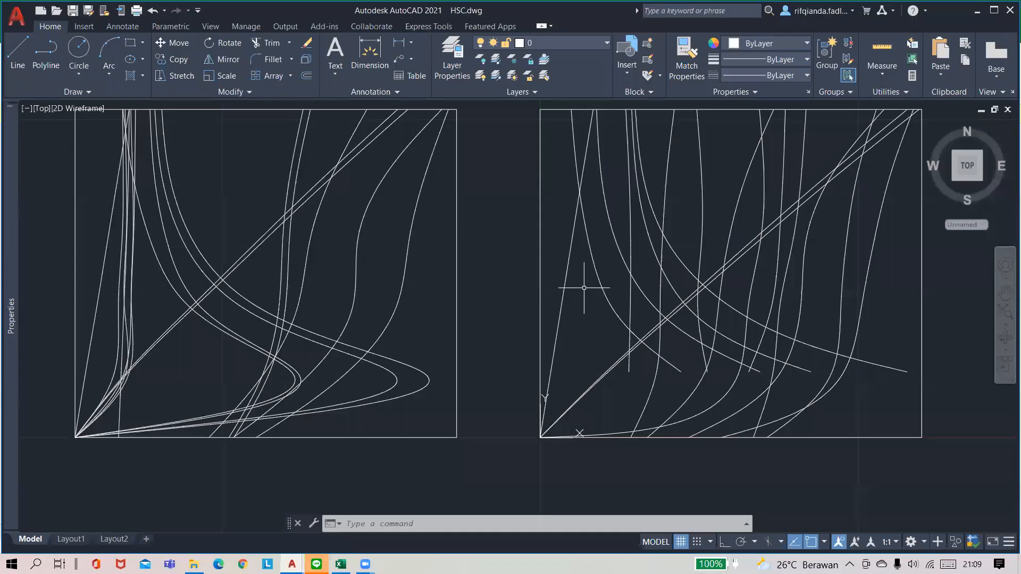
pyautogui.scroll(-3, 584, 287)
pyautogui.scroll(3, 320, 387)
pyautogui.click(321, 387)
pyautogui.press('Escape')
pyautogui.click(311, 387)
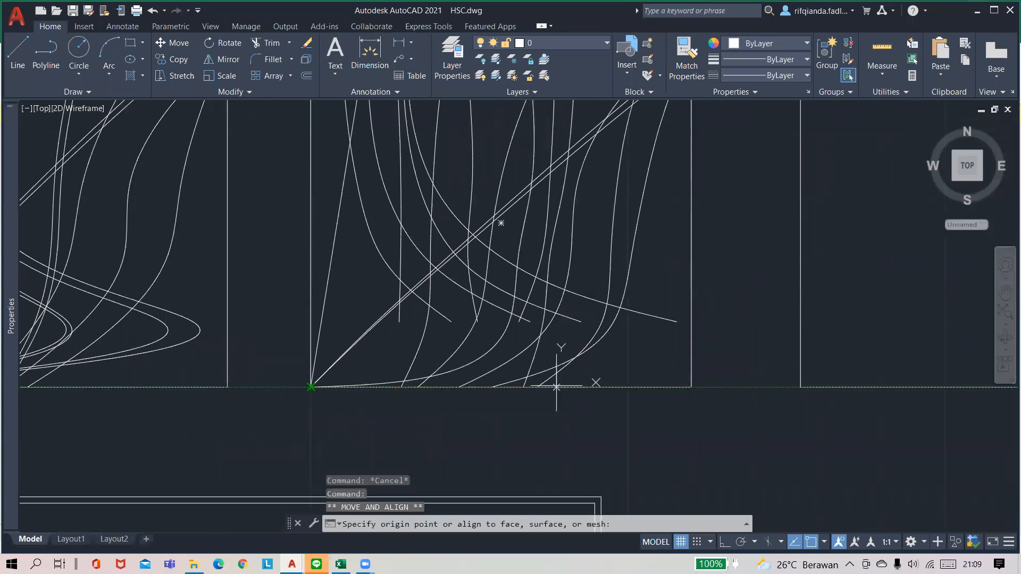
pyautogui.click(800, 387)
pyautogui.moveTo(912, 306)
pyautogui.mouseDown(button='middle')
pyautogui.moveTo(638, 319)
pyautogui.moveTo(587, 336)
pyautogui.mouseUp(button='middle')
# - Draw a spline through the copied MF coordinates in the empty box
pyautogui.write('sp')
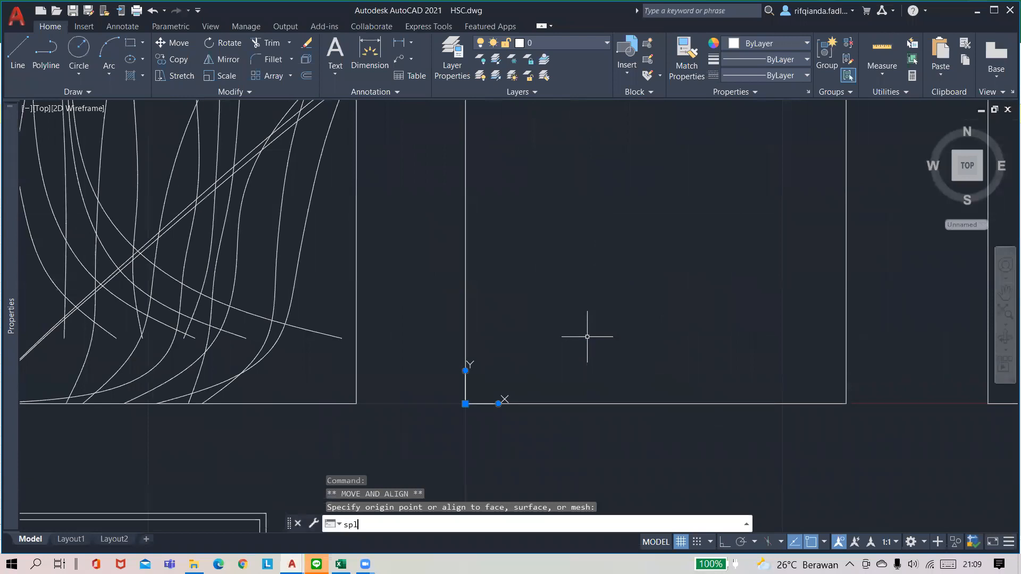
pyautogui.write('l')
pyautogui.press('Return')
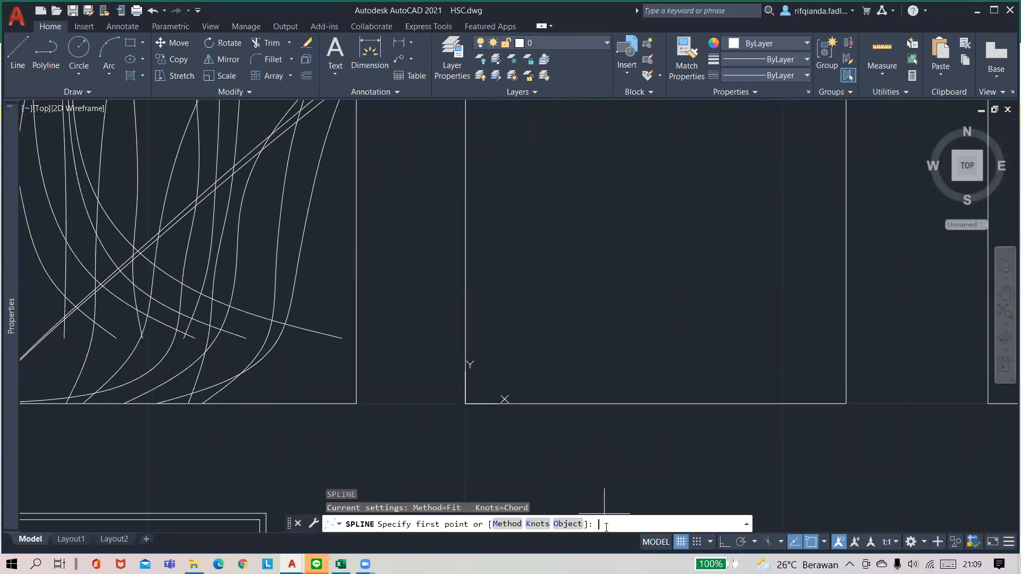
pyautogui.hotkey('ctrl', 'v')
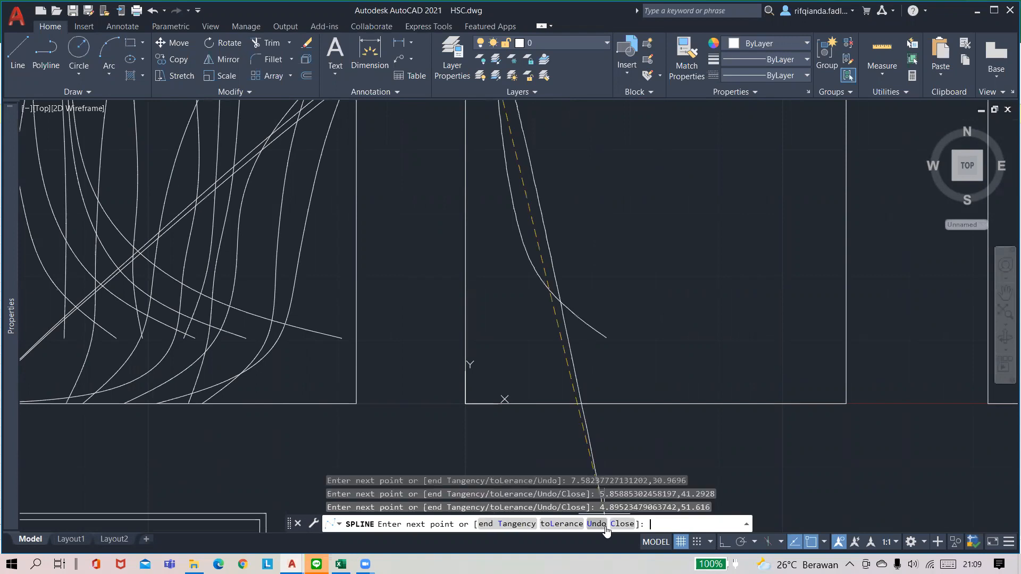
pyautogui.press('Return')
# - Inspect the MF spline up close, and undo both the spline and the UCS origin move
pyautogui.moveTo(651, 229); pyautogui.dragTo(646, 379, button='middle')
pyautogui.scroll(10, 490, 230)
pyautogui.scroll(9, 526, 166)
pyautogui.scroll(-8, 506, 194)
pyautogui.moveTo(565, 324)
pyautogui.mouseDown(button='middle')
pyautogui.moveTo(532, 250)
pyautogui.moveTo(555, 161)
pyautogui.mouseUp(button='middle')
pyautogui.click(596, 218)
pyautogui.click(520, 256)
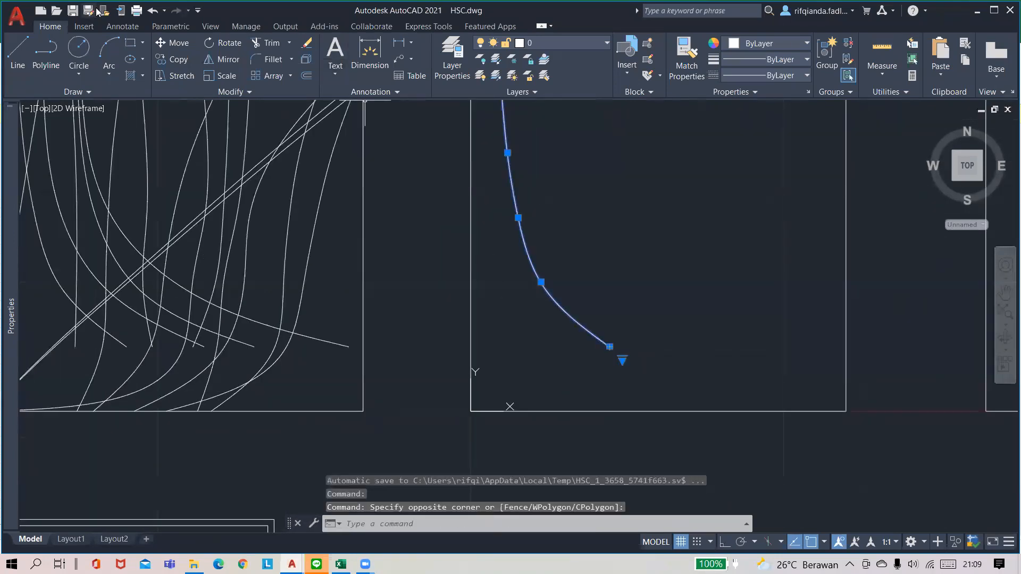
pyautogui.click(152, 10)
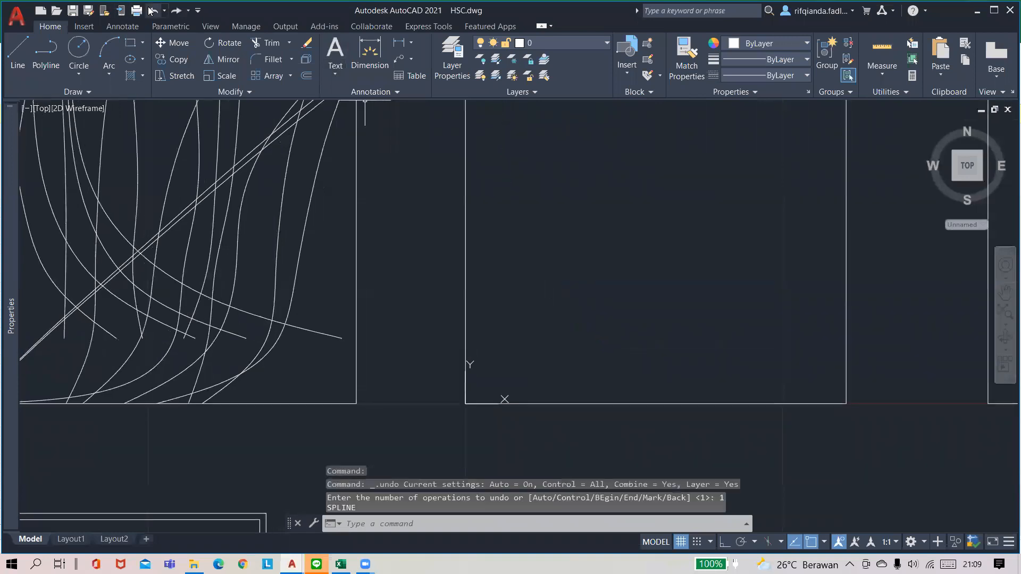
pyautogui.click(152, 10)
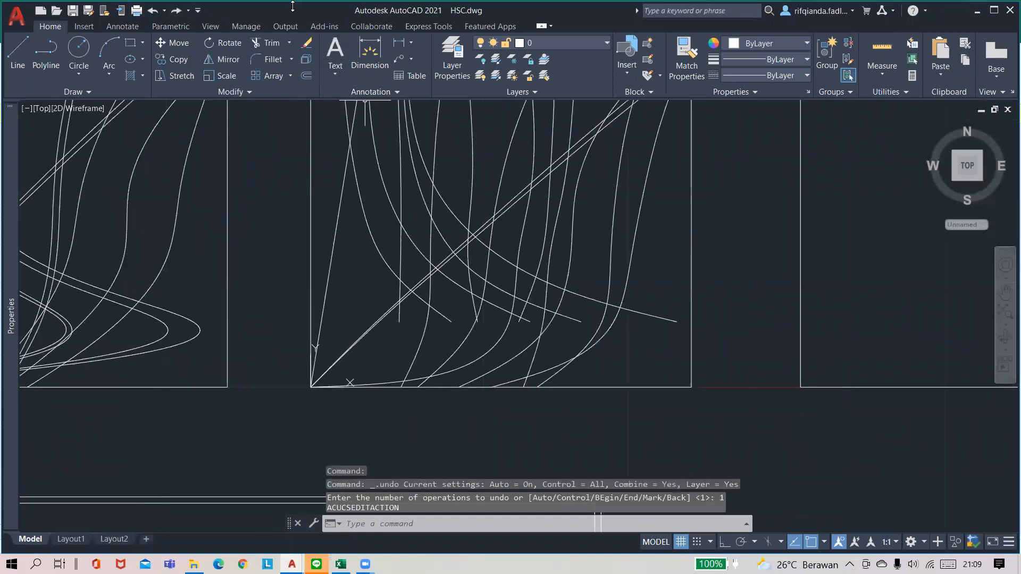
# - Return to the Excel workbook and review the hydrostatic chart, the Skala table, Tabel 3 and the displacement correction above it
pyautogui.click(977, 9)
pyautogui.moveTo(883, 532); pyautogui.dragTo(638, 518)
pyautogui.scroll(-6, 561, 482)
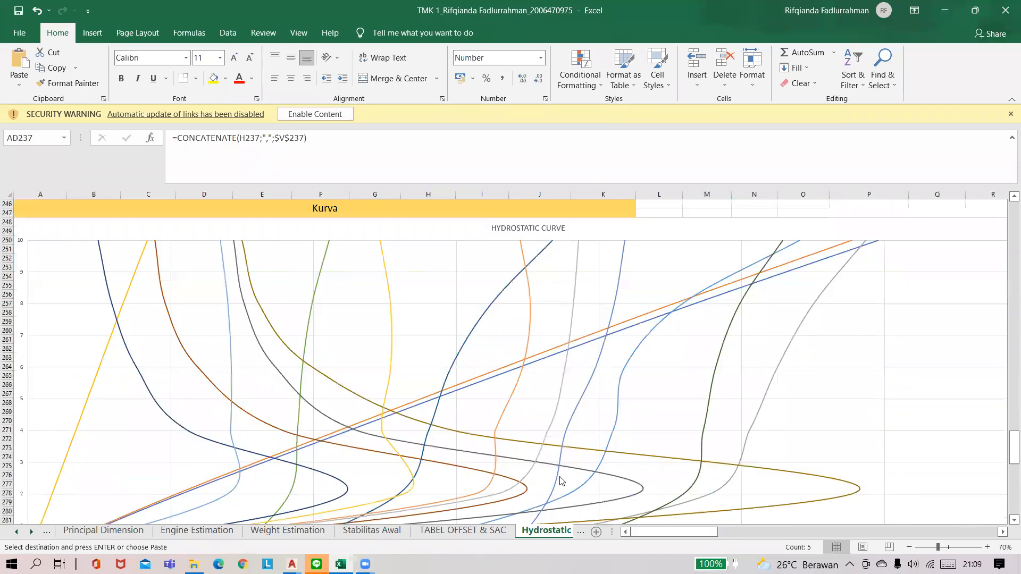
pyautogui.scroll(-6, 561, 481)
pyautogui.scroll(3, 561, 481)
pyautogui.scroll(13, 561, 482)
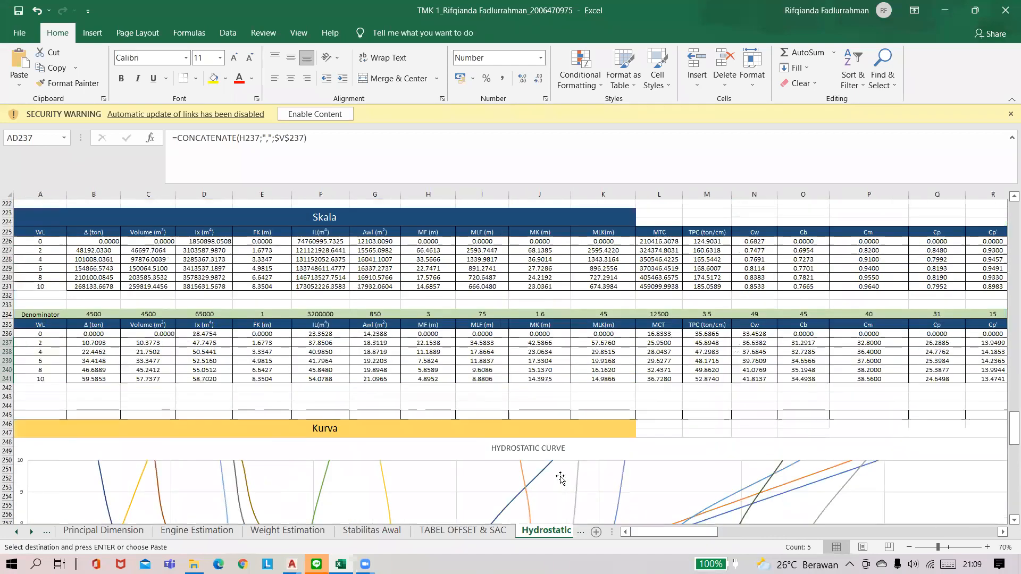
pyautogui.scroll(11, 561, 478)
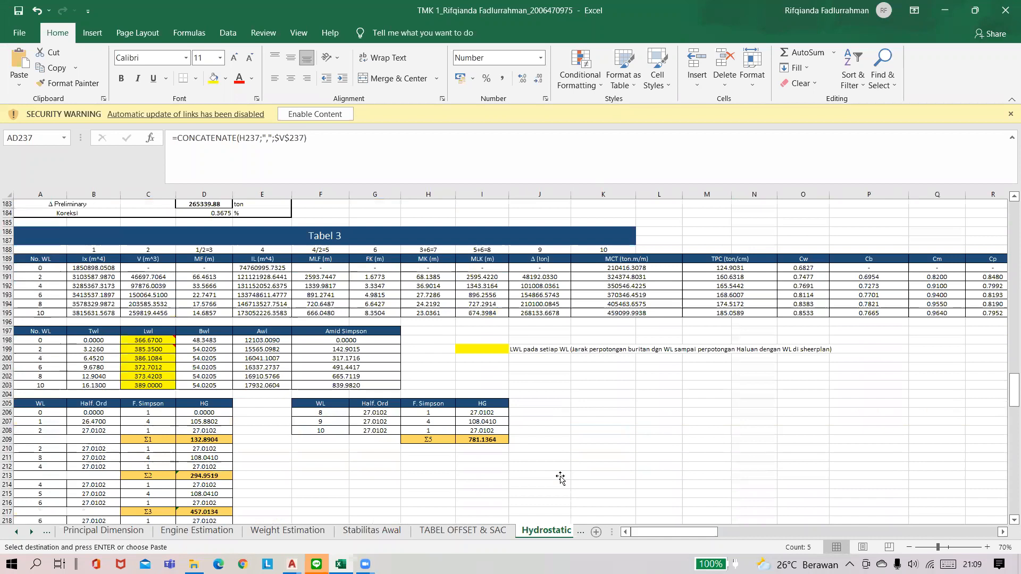
pyautogui.scroll(7, 560, 477)
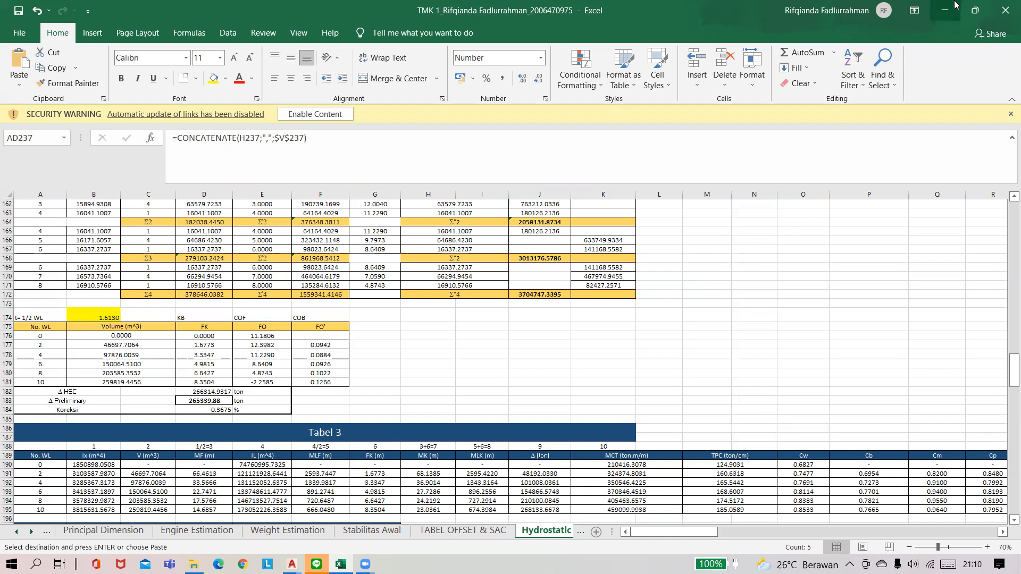
# - Minimize Excel, switch to HSC.dwg in AutoCAD and compare the two boxes of hydrostatic curves side by side
pyautogui.click(945, 11)
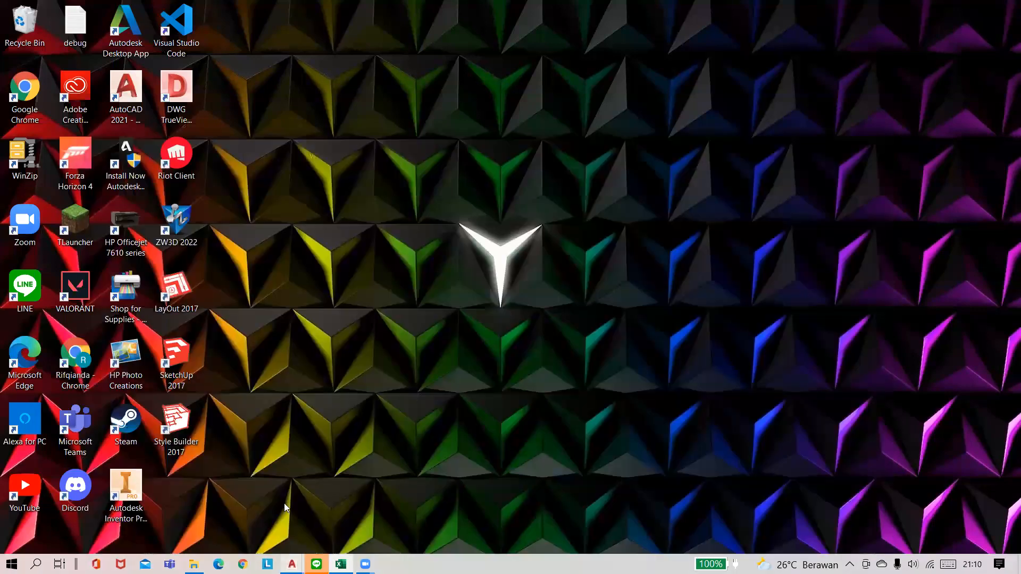
pyautogui.click(292, 564)
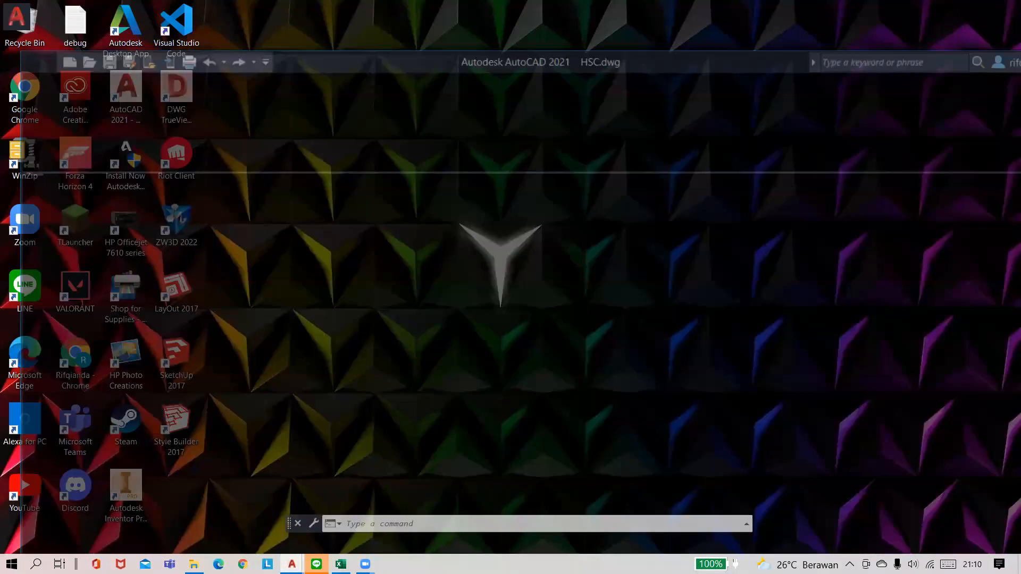
pyautogui.moveTo(707, 266); pyautogui.dragTo(968, 249, button='middle')
pyautogui.moveTo(829, 249); pyautogui.dragTo(617, 254, button='middle')
pyautogui.moveTo(564, 276); pyautogui.dragTo(496, 251, button='middle')
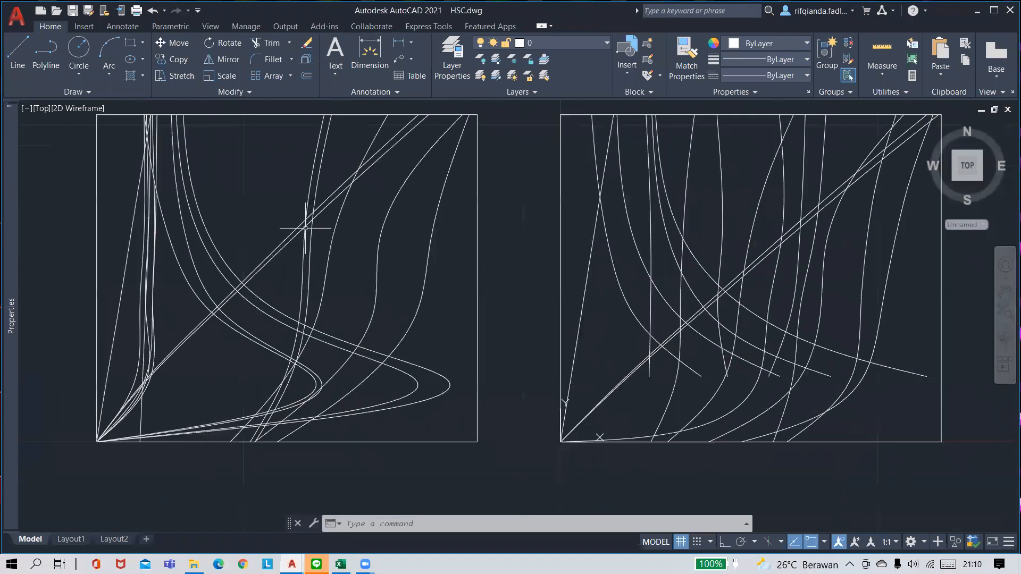
# - Open the Hydrostatic Curve drawing from the Visualisasi dan Permodelan Kapal folder, under tugas kuliah and Semester 2 in File Explorer
pyautogui.press('super+e')
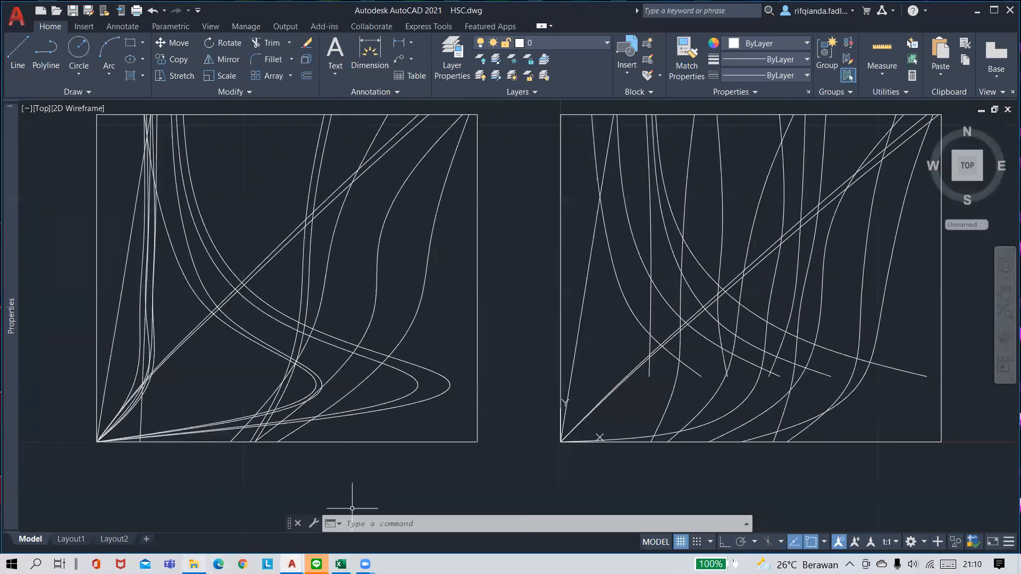
pyautogui.scroll(-1, 208, 343)
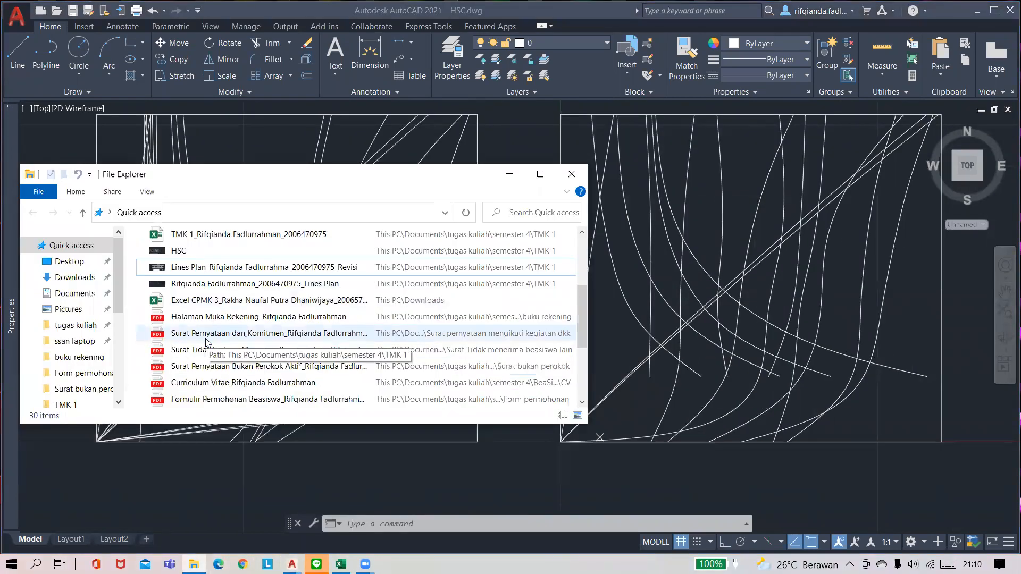
pyautogui.scroll(-2, 292, 299)
pyautogui.scroll(-1, 298, 297)
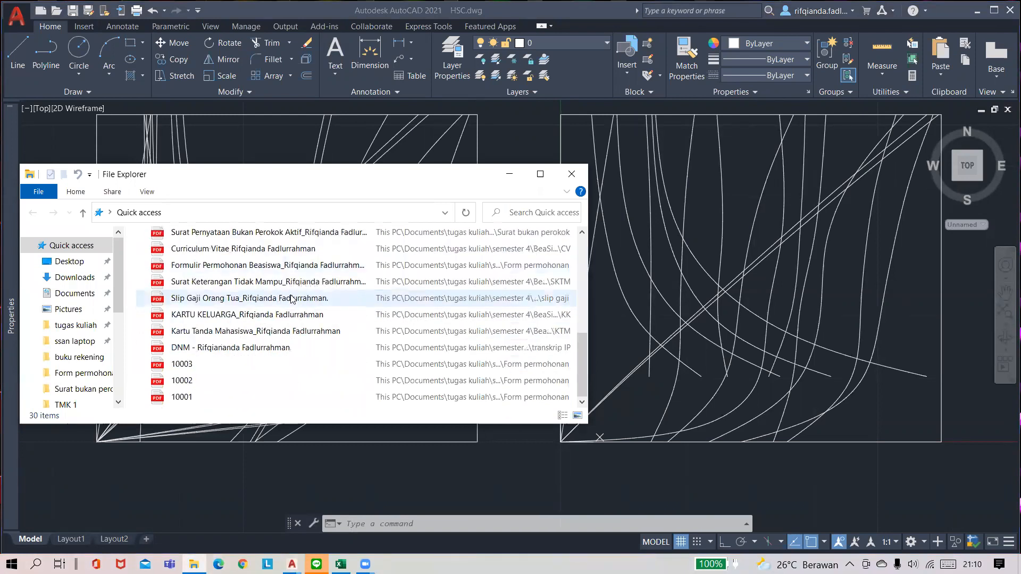
pyautogui.scroll(10, 372, 287)
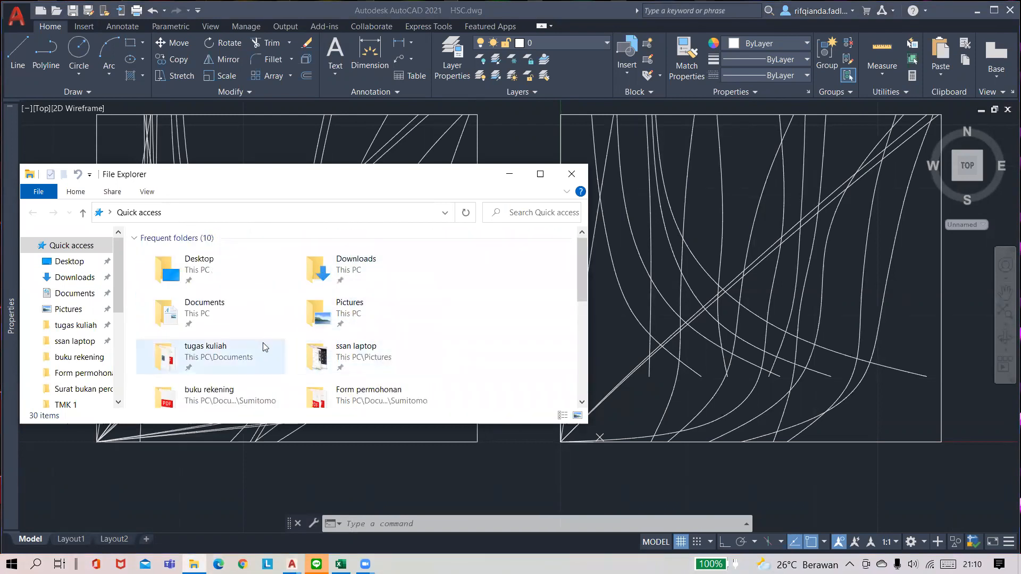
pyautogui.doubleClick(234, 351)
pyautogui.doubleClick(225, 300)
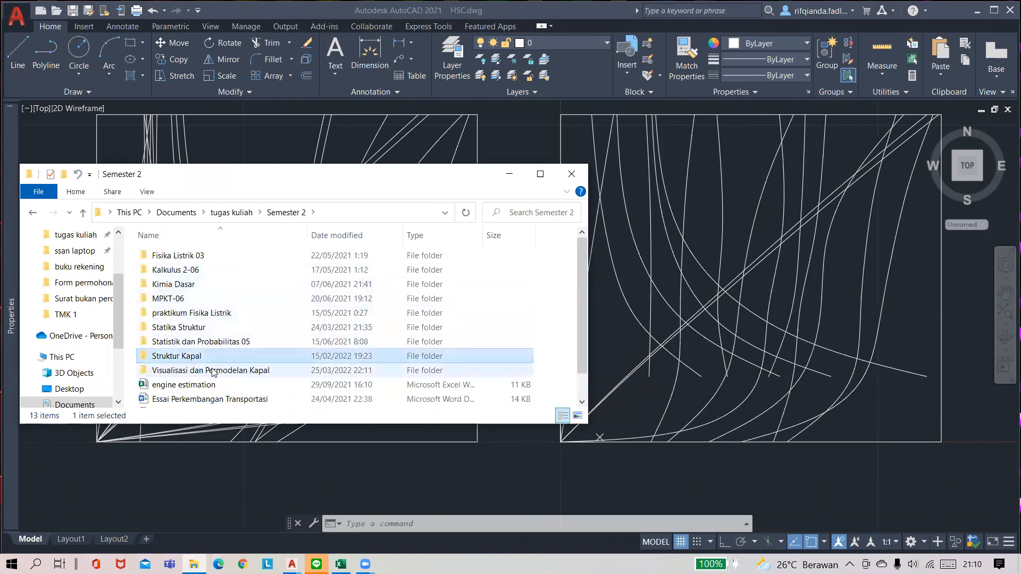
pyautogui.doubleClick(226, 370)
pyautogui.click(342, 287)
pyautogui.doubleClick(376, 282)
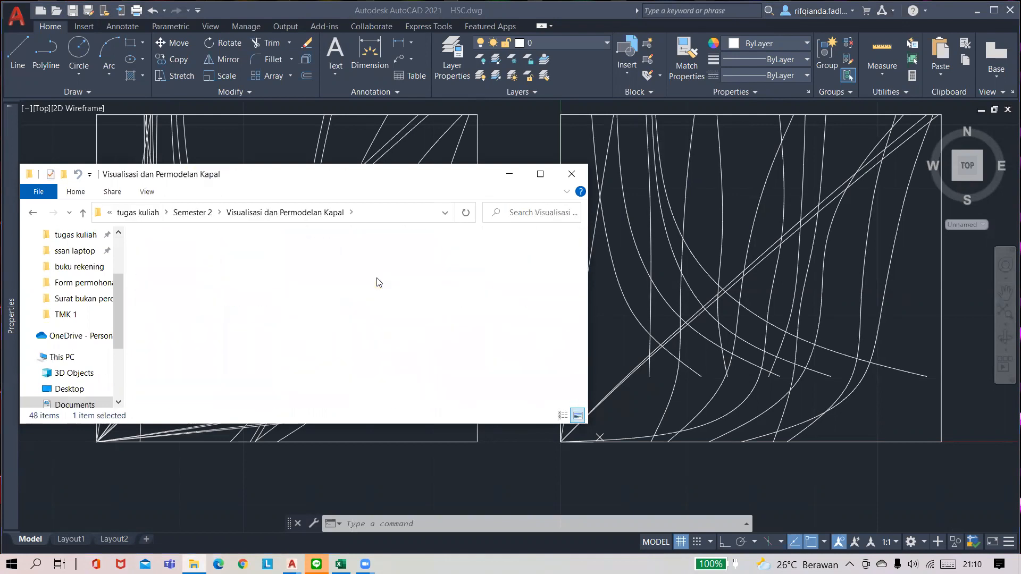
pyautogui.scroll(-1, 235, 377)
pyautogui.doubleClick(235, 361)
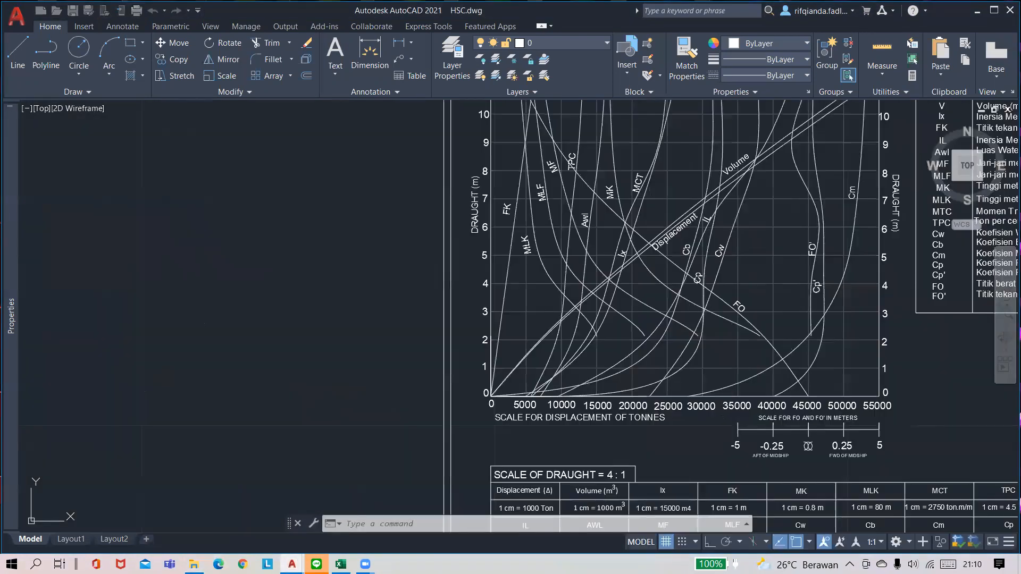
# - Examine the whole hydrostatic curve sheet, highlighting its notation table, principal dimension table and the scale table below the curves
pyautogui.moveTo(763, 305)
pyautogui.mouseDown(button='middle')
pyautogui.moveTo(724, 336)
pyautogui.moveTo(413, 193)
pyautogui.mouseUp(button='middle')
pyautogui.scroll(2, 741, 317)
pyautogui.scroll(-2, 584, 258)
pyautogui.moveTo(584, 258)
pyautogui.mouseDown(button='middle')
pyautogui.moveTo(527, 271)
pyautogui.moveTo(519, 297)
pyautogui.mouseUp(button='middle')
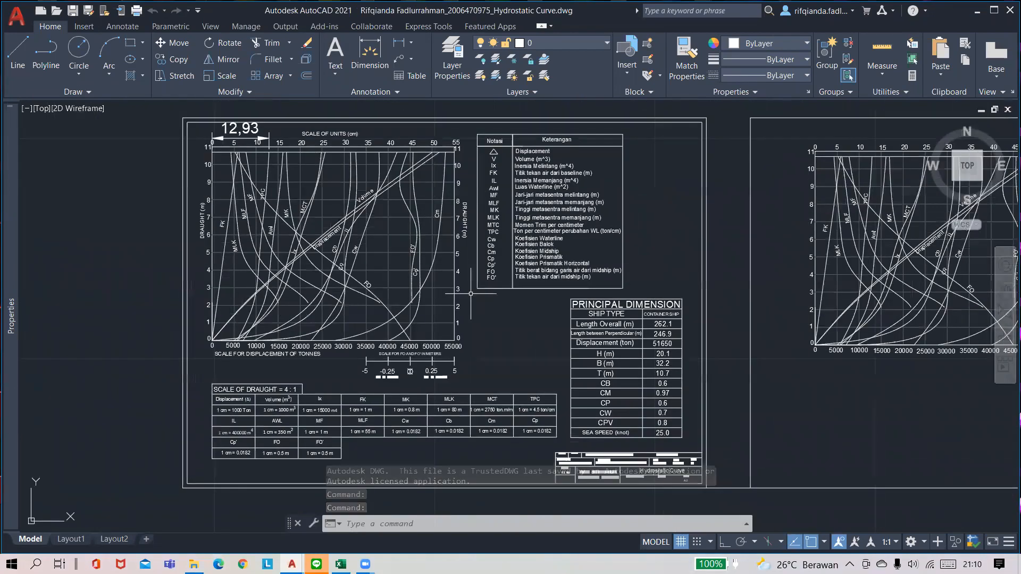
pyautogui.click(471, 293)
pyautogui.click(630, 129)
pyautogui.click(562, 295)
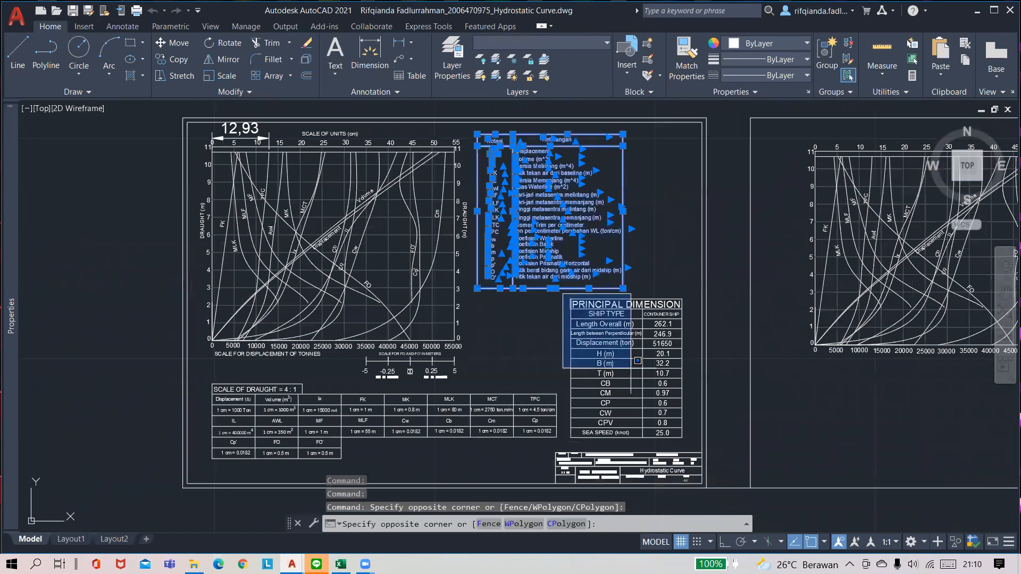
pyautogui.click(700, 440)
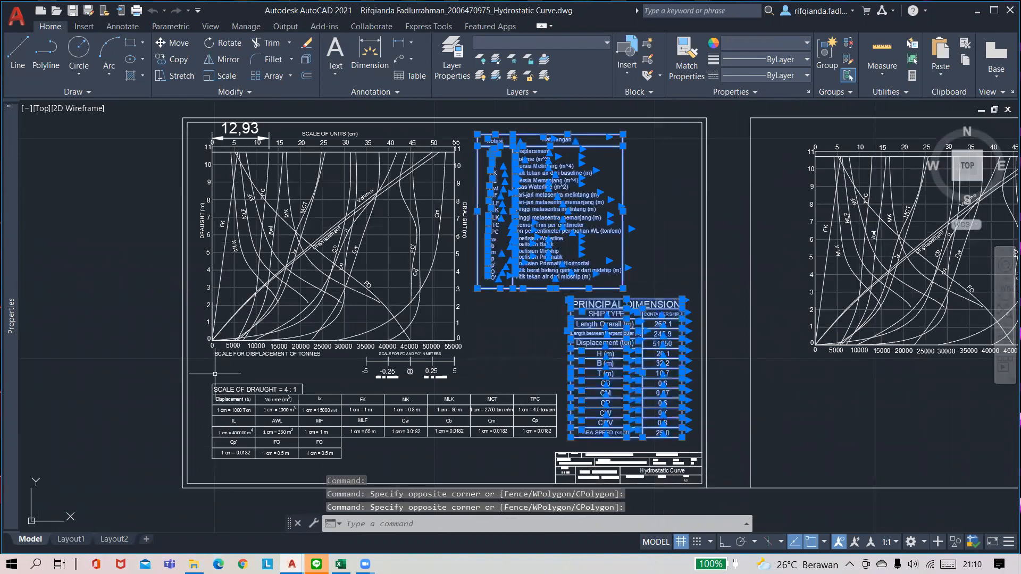
pyautogui.click(195, 379)
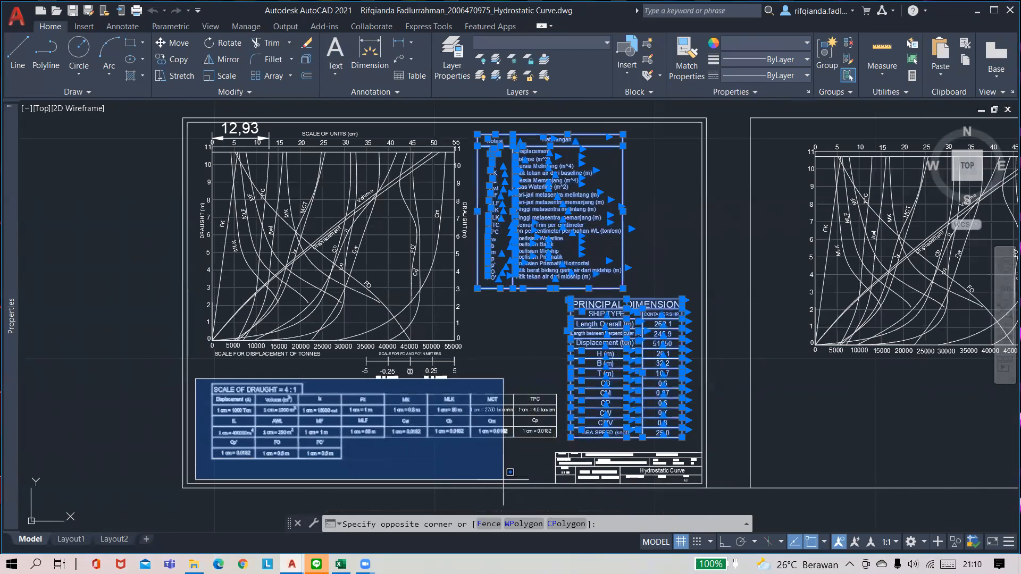
pyautogui.press('Escape')
# - Inspect the labelled hydrostatic curves and the Scale of Draught table up close
pyautogui.moveTo(514, 341); pyautogui.dragTo(560, 330, button='middle')
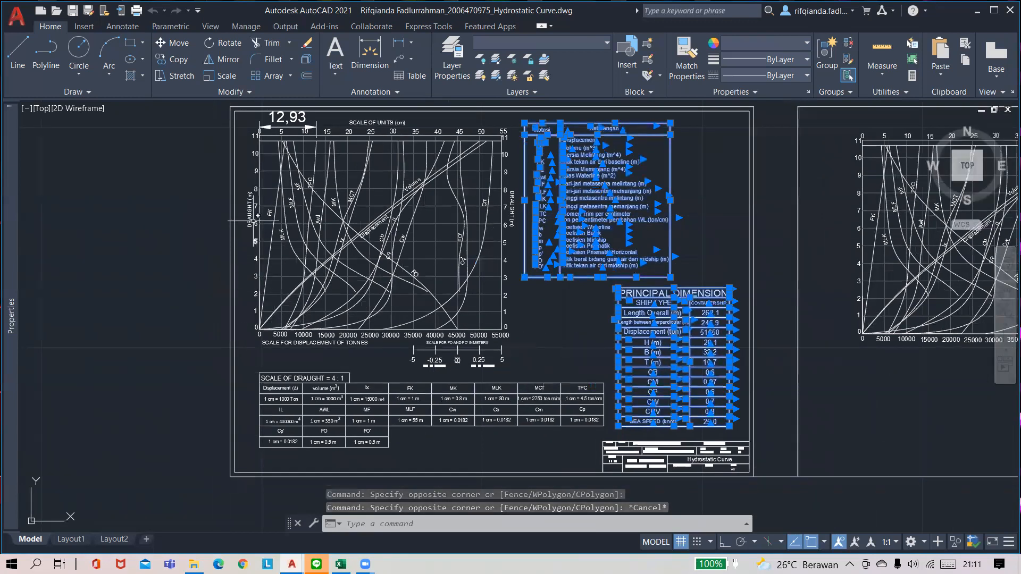
pyautogui.scroll(2, 250, 206)
pyautogui.moveTo(294, 453); pyautogui.dragTo(347, 403, button='middle')
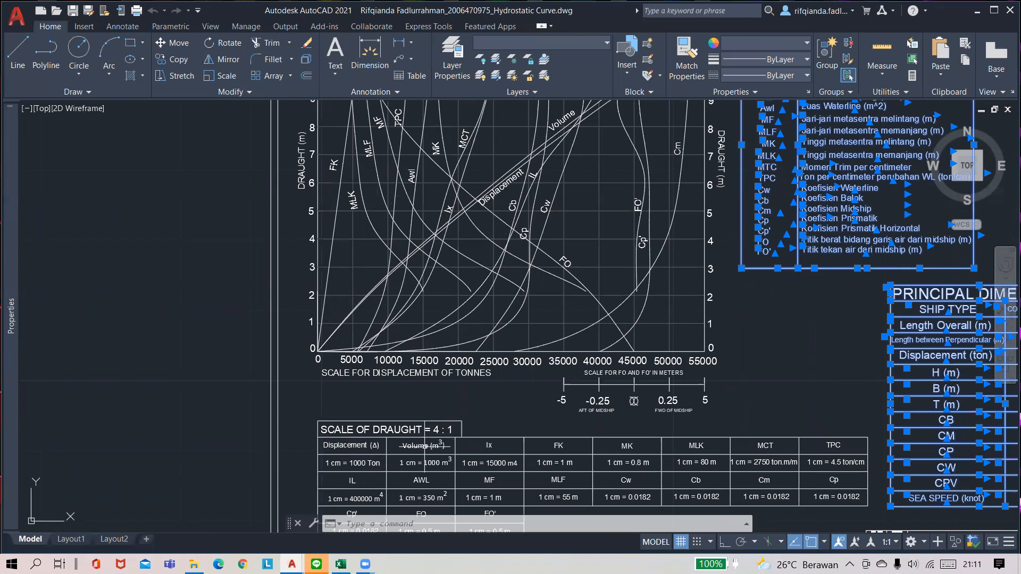
# - Switch back to HSC.dwg and draw a horizontal line 60 units long with Ortho on, beside the last empty box
pyautogui.click(340, 564)
pyautogui.moveTo(292, 564)
pyautogui.click(164, 510)
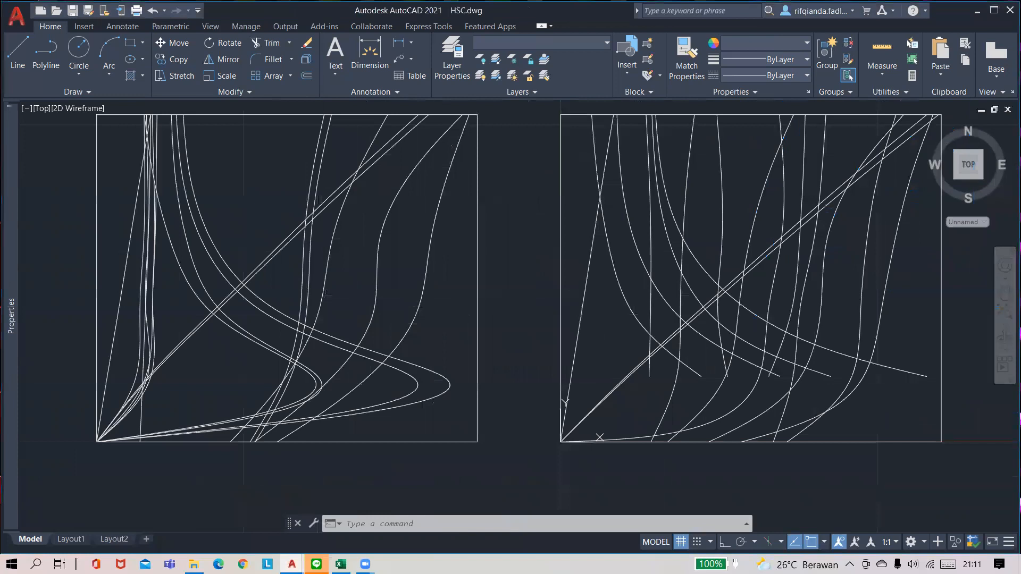
pyautogui.scroll(-4, 490, 333)
pyautogui.click(19, 59)
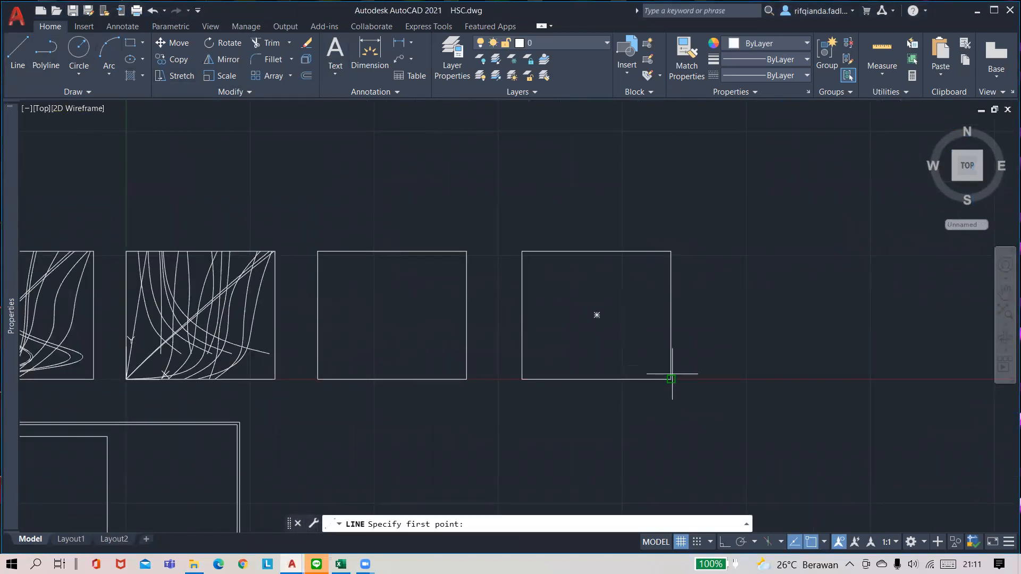
pyautogui.click(739, 379)
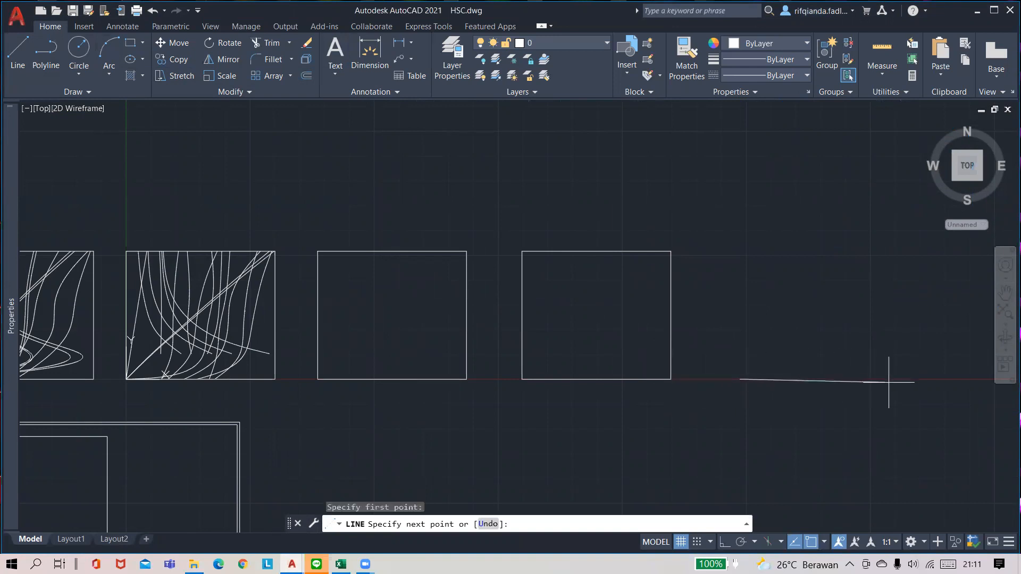
pyautogui.click(725, 543)
pyautogui.moveTo(905, 354); pyautogui.dragTo(560, 324, button='middle')
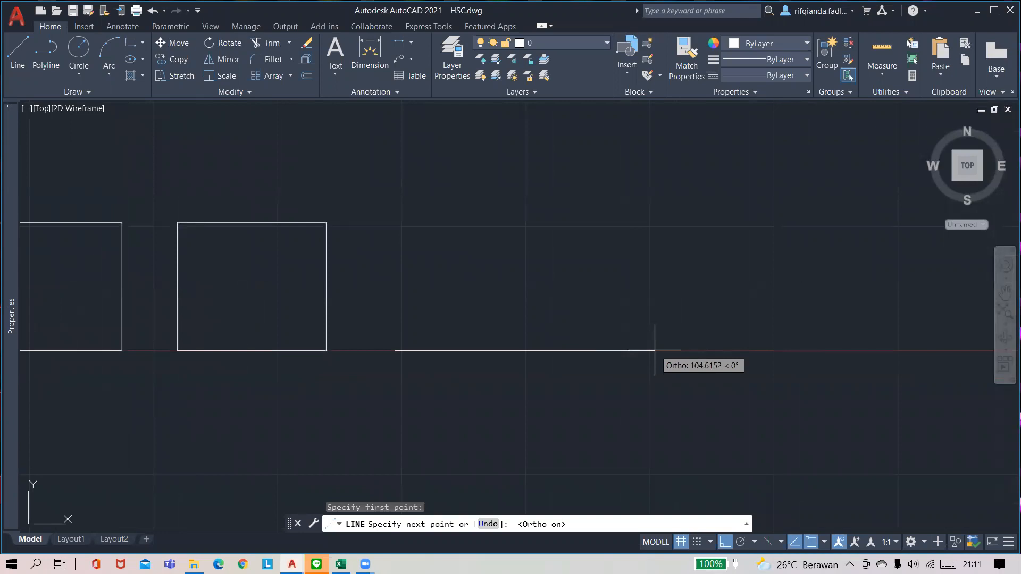
pyautogui.write('60')
pyautogui.press('Return')
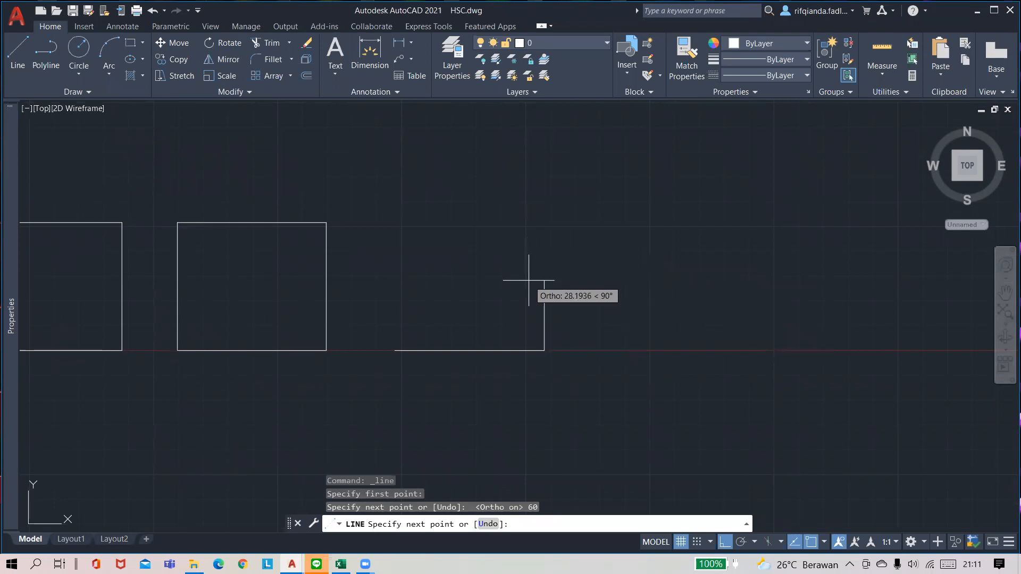
# - Continue from the base line with a vertical side of 16.13 and a horizontal top edge back above the starting point
pyautogui.write('16.13')
pyautogui.press('Return')
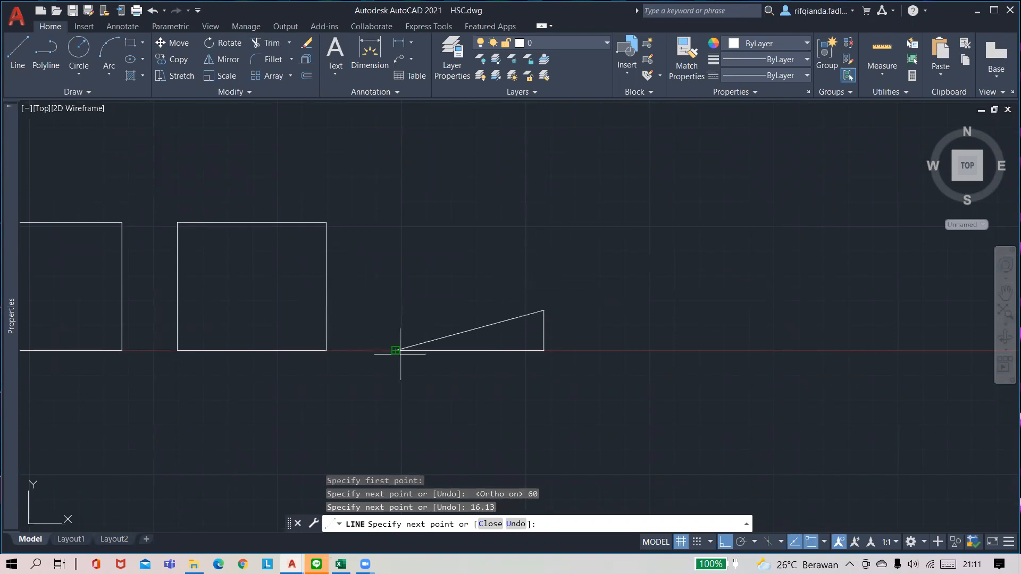
pyautogui.click(395, 311)
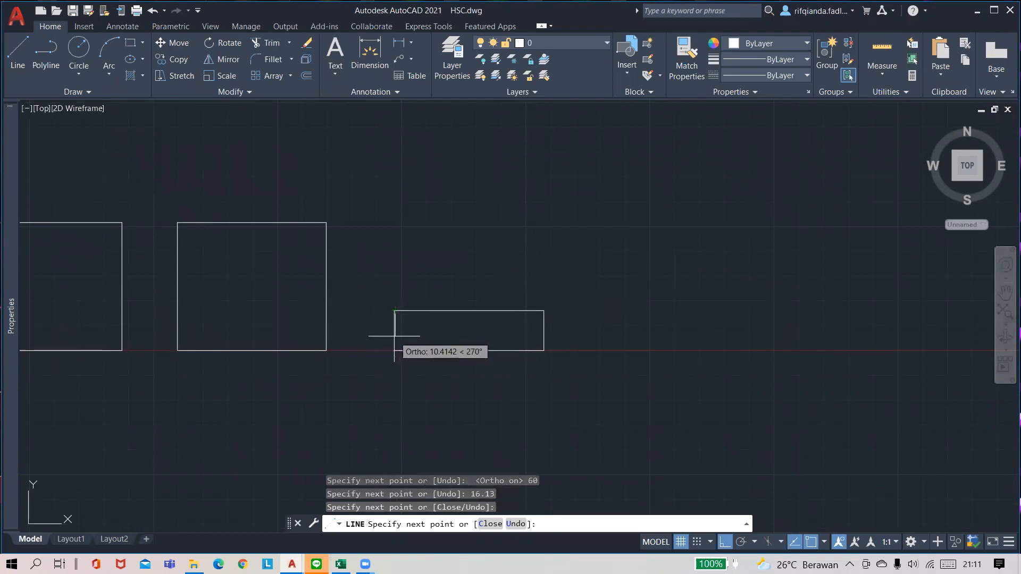
pyautogui.press('Escape')
# - Delete the vertical side and the top edge, keeping the 60-unit base line
pyautogui.click(374, 292)
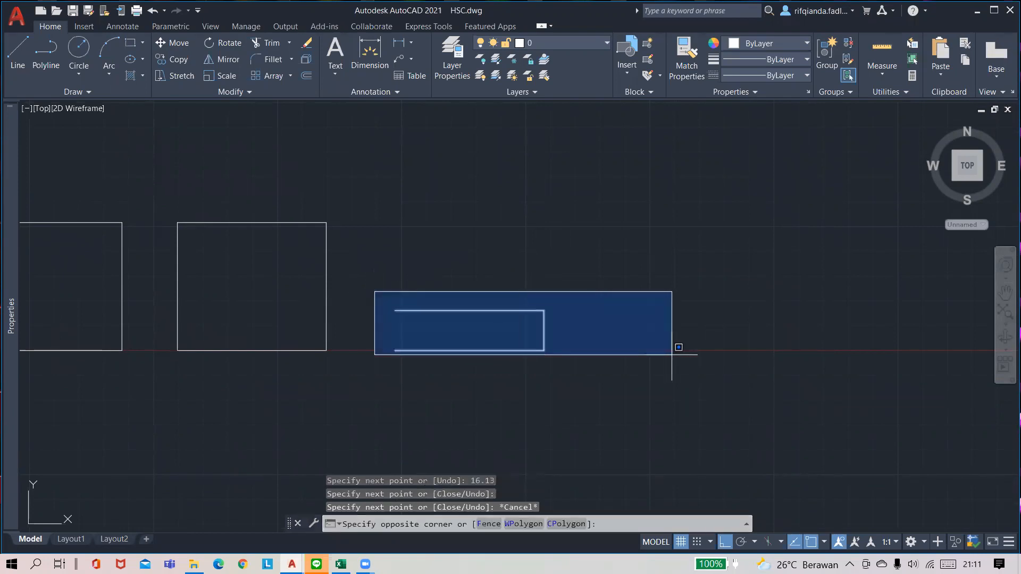
pyautogui.click(617, 337)
pyautogui.click(602, 345)
pyautogui.click(435, 315)
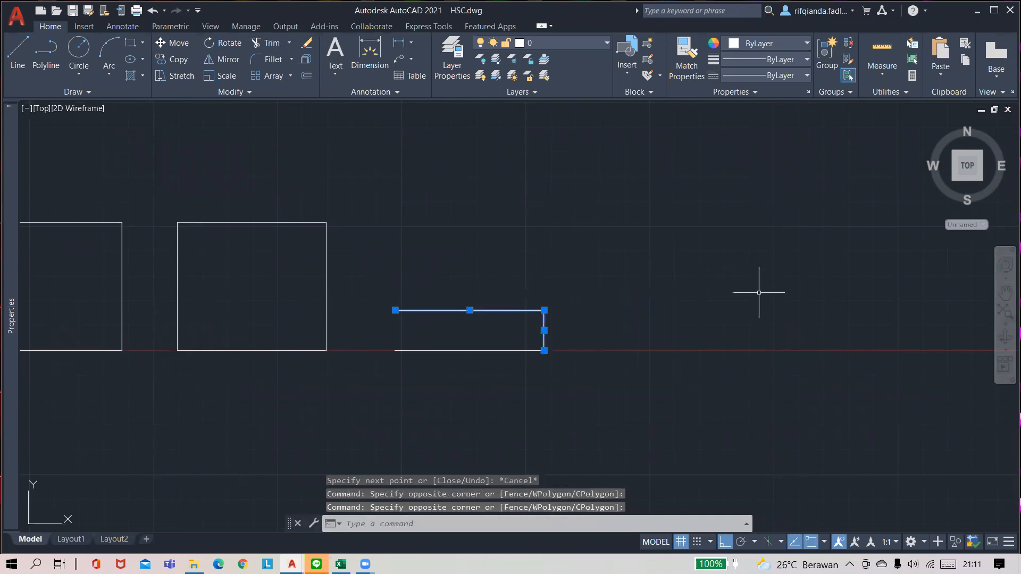
pyautogui.press('Delete')
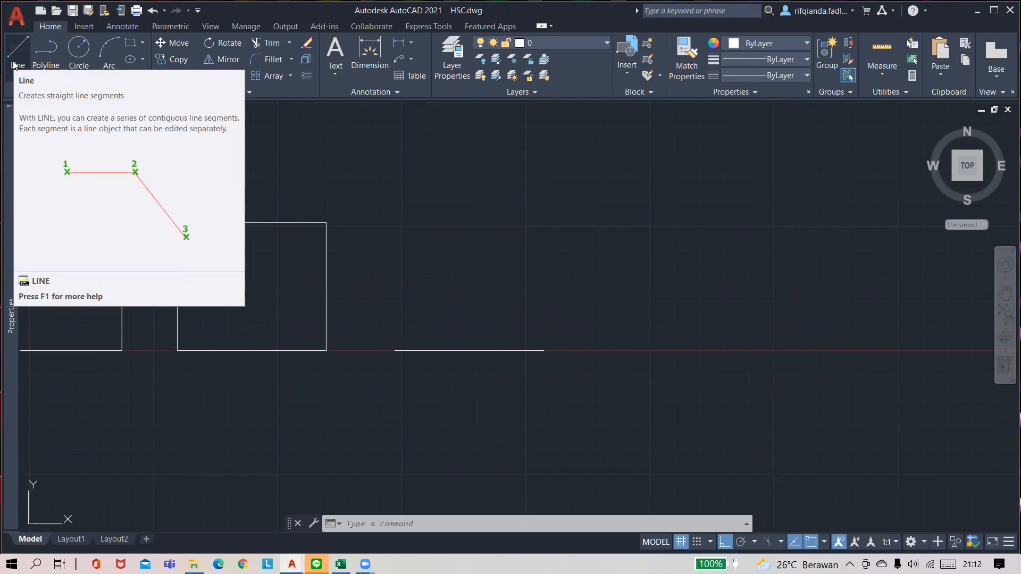
# - Switch to the Excel workbook and examine the Fakto Kali factor and the Skala WL formula beneath the waterline spacing table
pyautogui.click(341, 564)
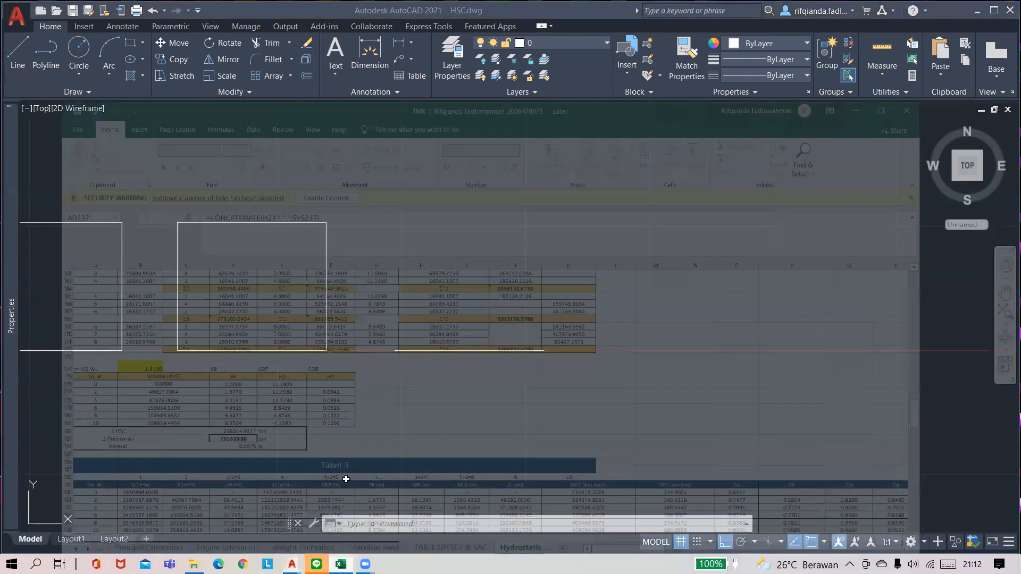
pyautogui.scroll(-4, 670, 538)
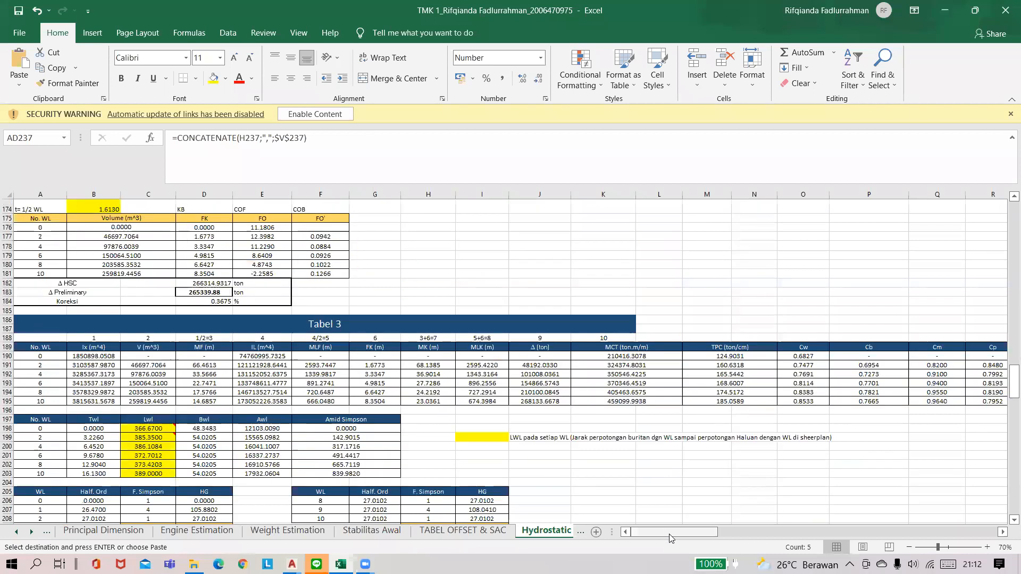
pyautogui.hscroll(5, 670, 538)
pyautogui.scroll(-6, 659, 390)
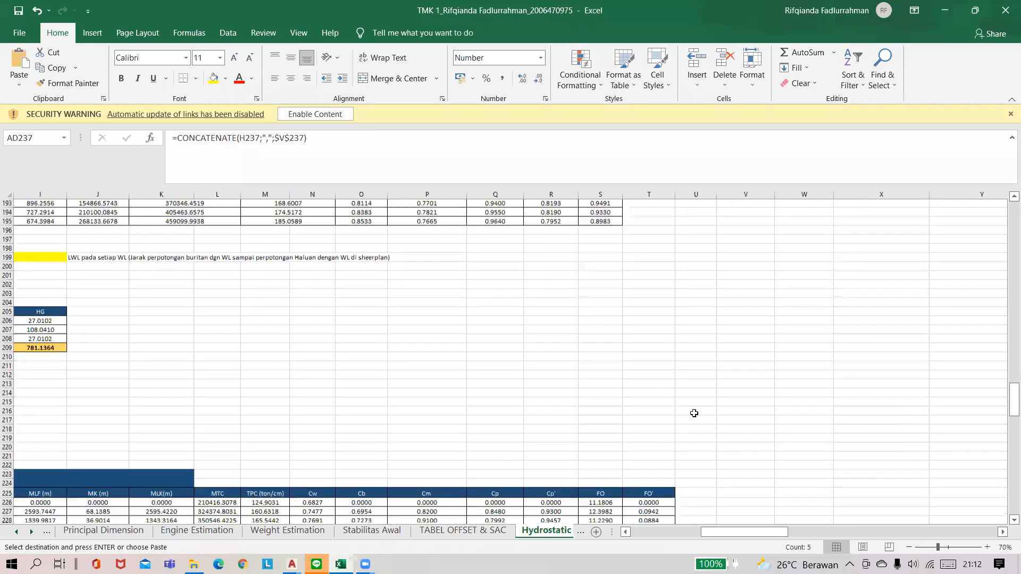
pyautogui.scroll(-13, 694, 413)
pyautogui.click(745, 314)
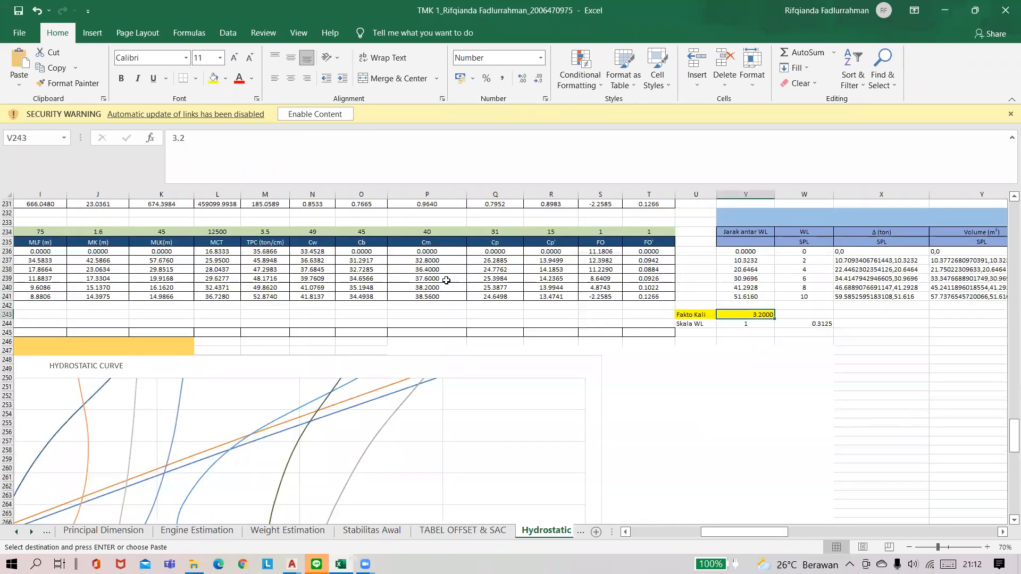
pyautogui.click(788, 324)
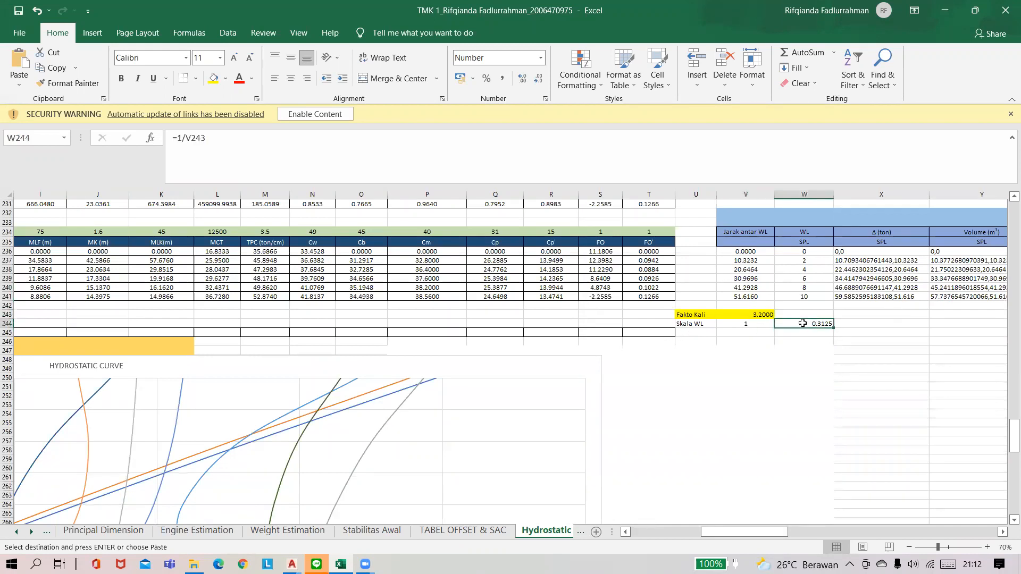
pyautogui.click(747, 314)
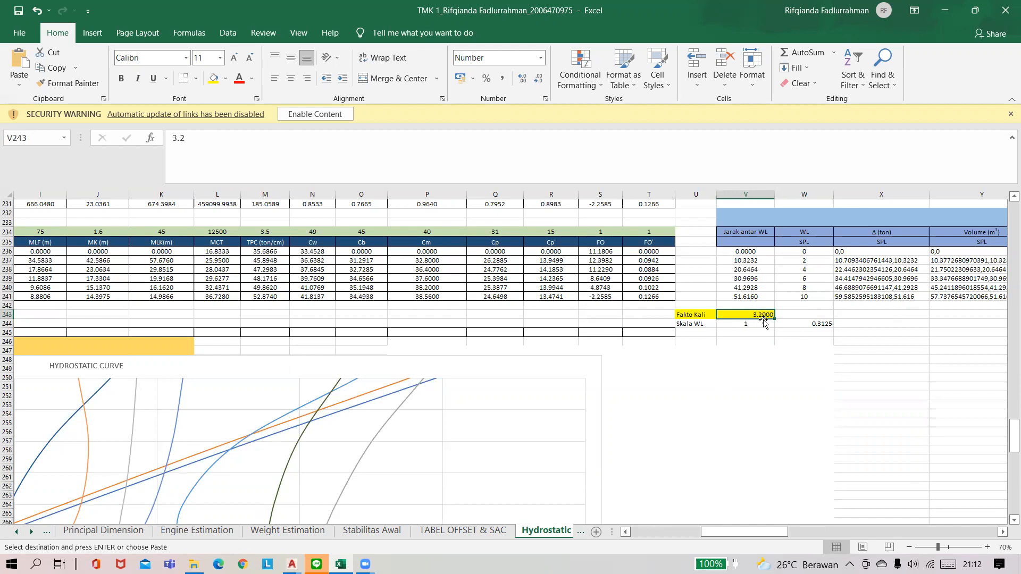
# - Review the Jarak antar WL formulas for waterlines 2 and 10, and return to HSC.dwg in AutoCAD
pyautogui.click(761, 296)
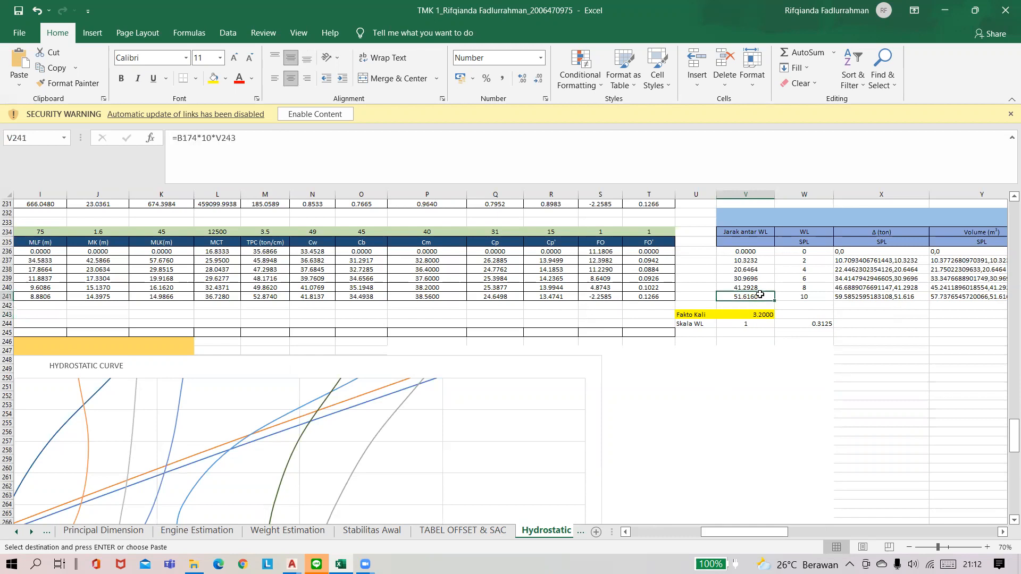
pyautogui.click(746, 259)
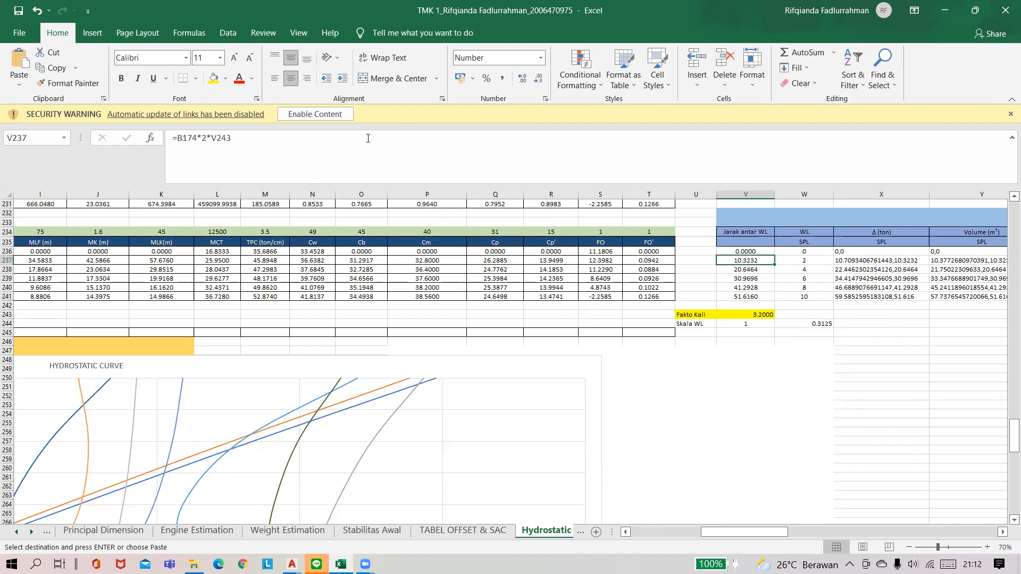
pyautogui.click(368, 138)
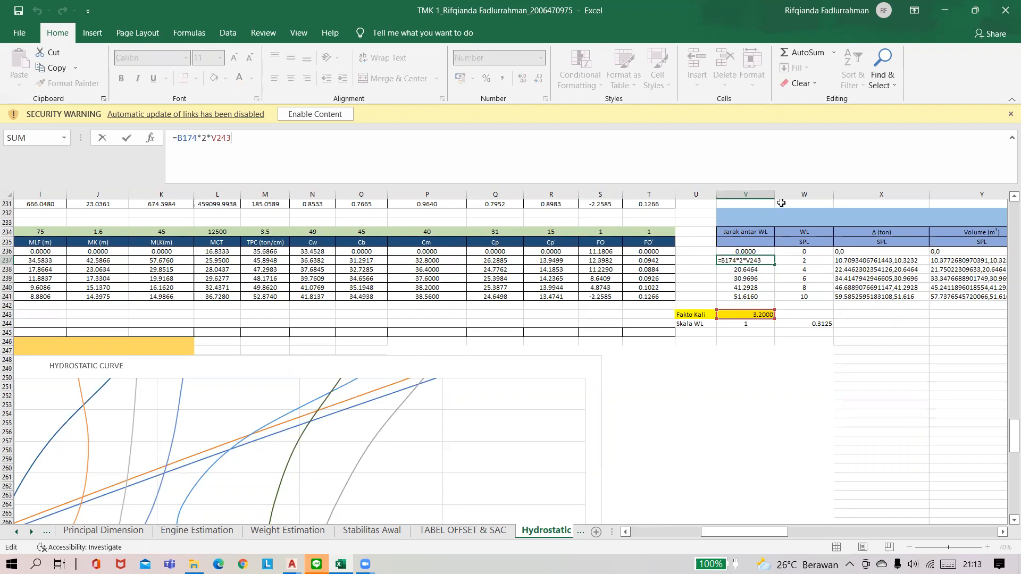
pyautogui.click(686, 233)
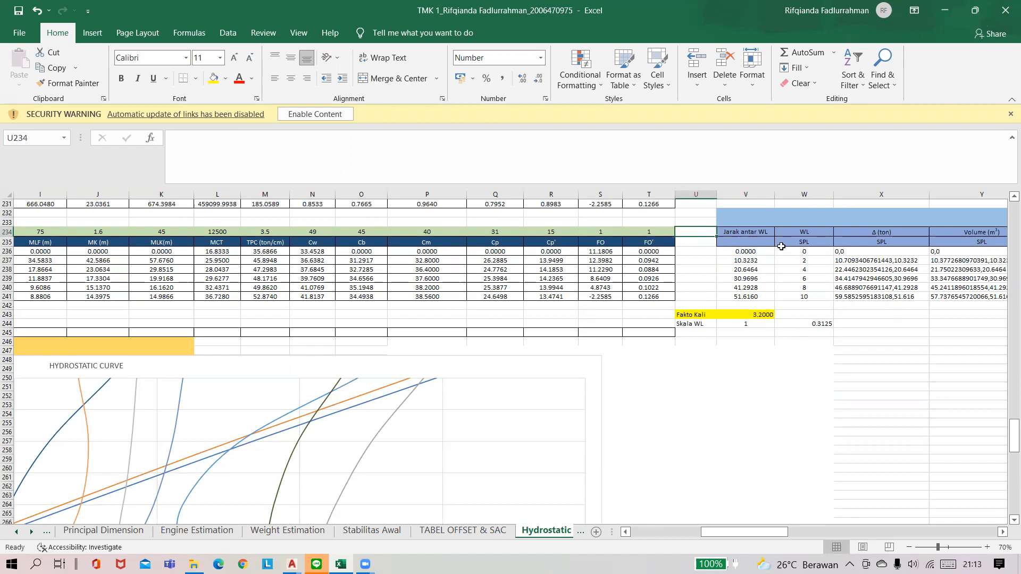
pyautogui.click(752, 297)
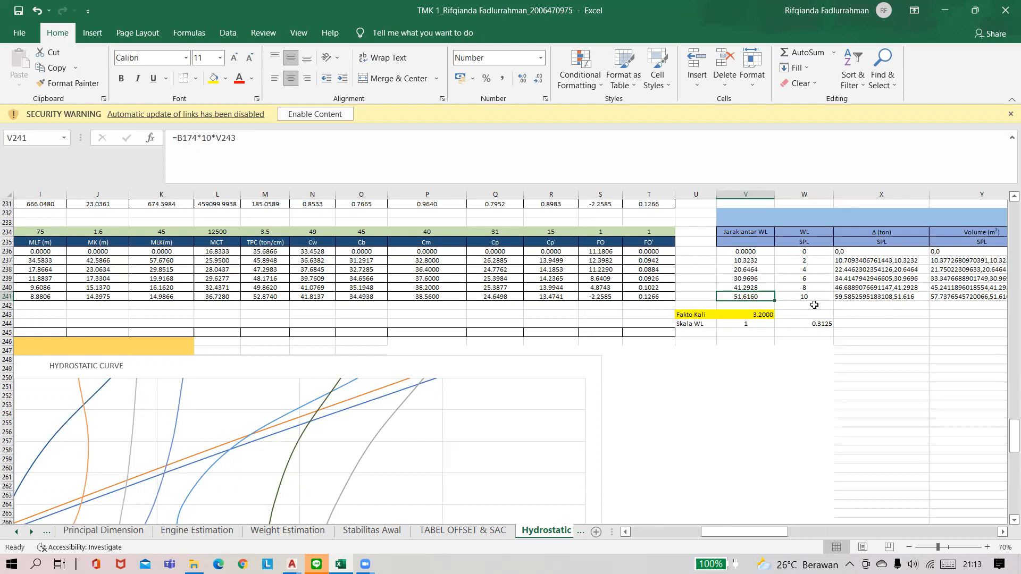
pyautogui.click(949, 6)
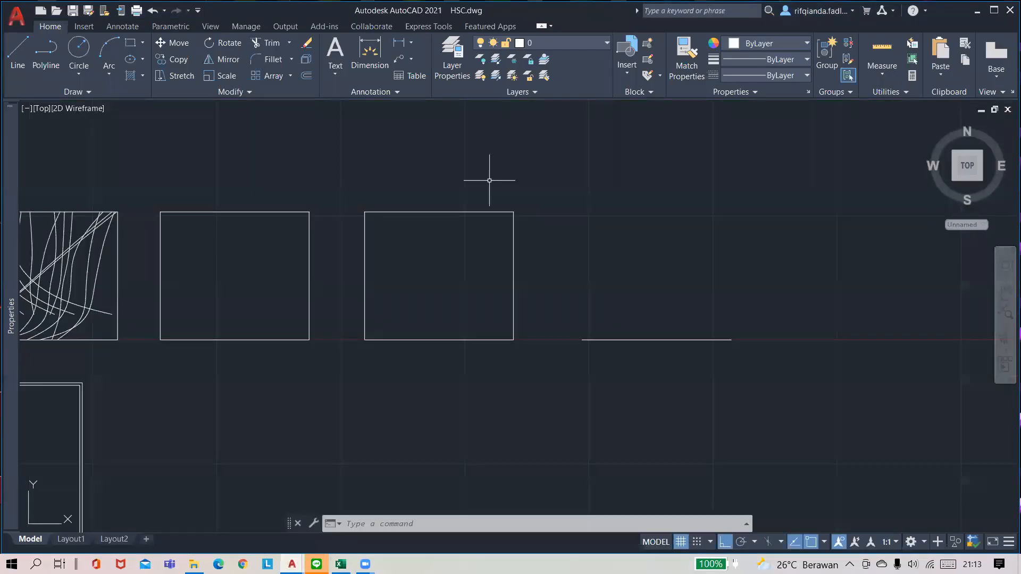
# - Switch to the finished Hydrostatic Curve drawing and examine the chart with its centimetre unit scale and displacement scale
pyautogui.scroll(2, 319, 154)
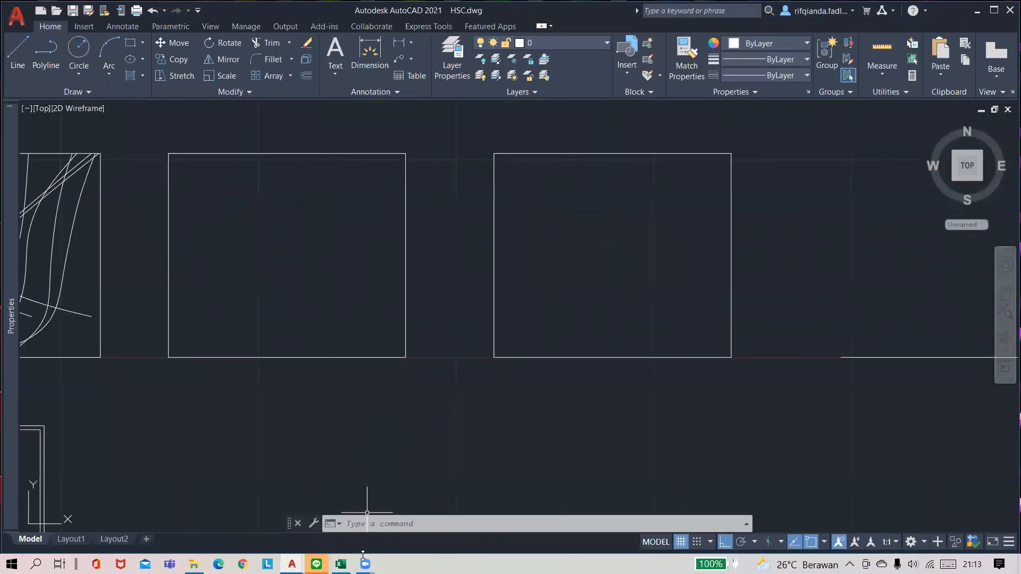
pyautogui.click(292, 564)
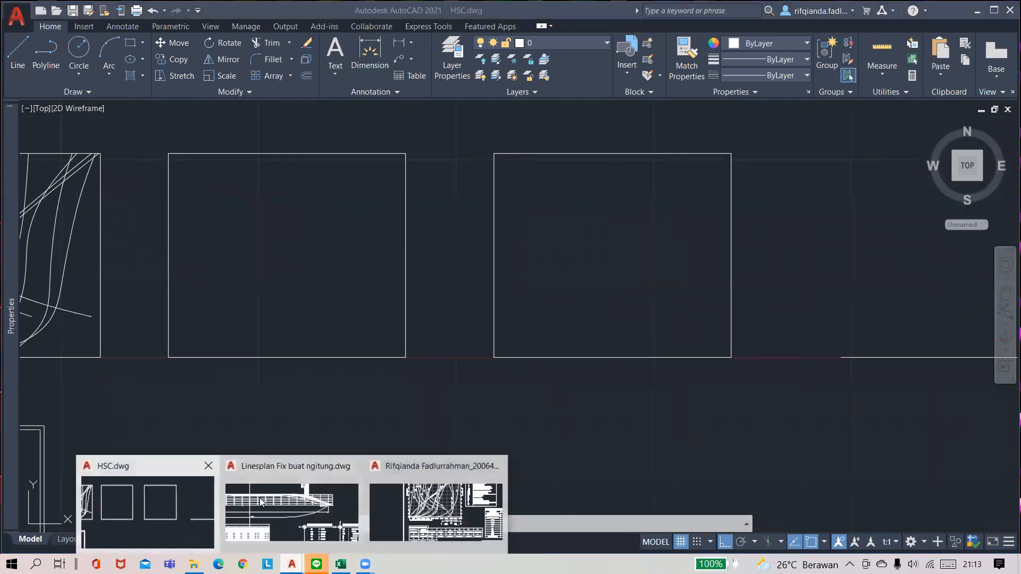
pyautogui.click(436, 497)
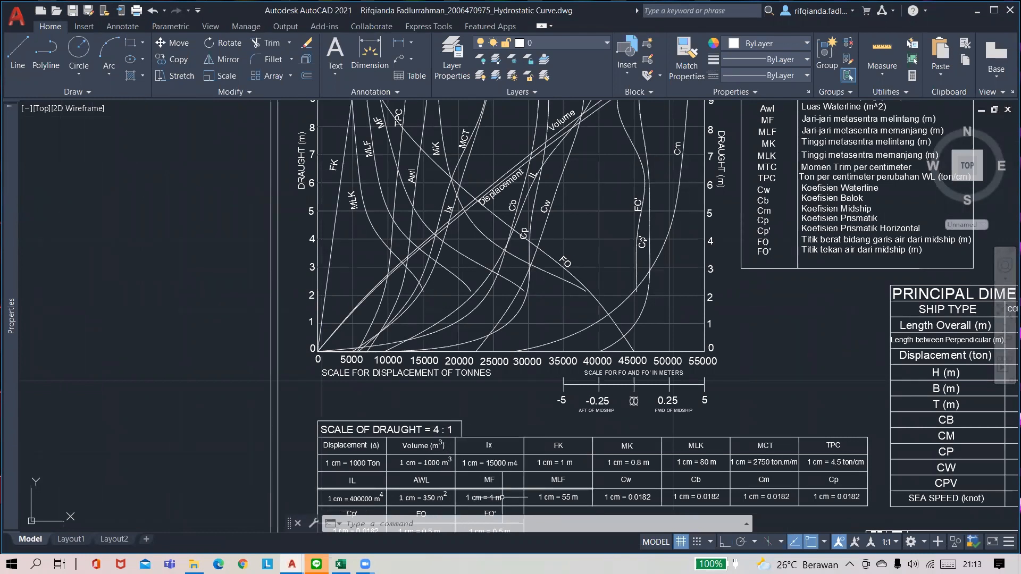
pyautogui.moveTo(272, 215); pyautogui.dragTo(231, 272, button='middle')
pyautogui.moveTo(257, 380); pyautogui.dragTo(260, 431, button='middle')
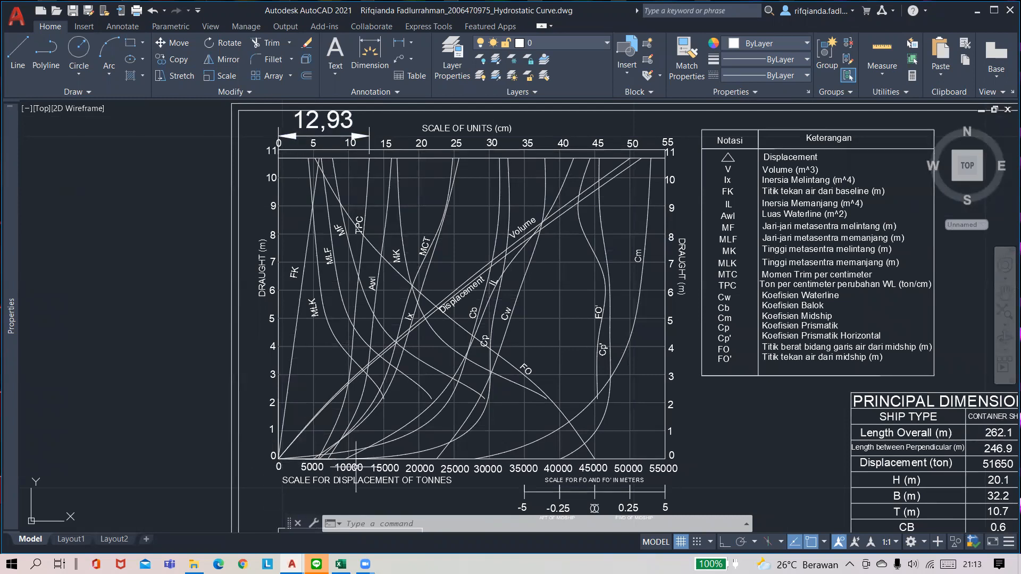
pyautogui.moveTo(665, 468)
pyautogui.scroll(-4, 690, 219)
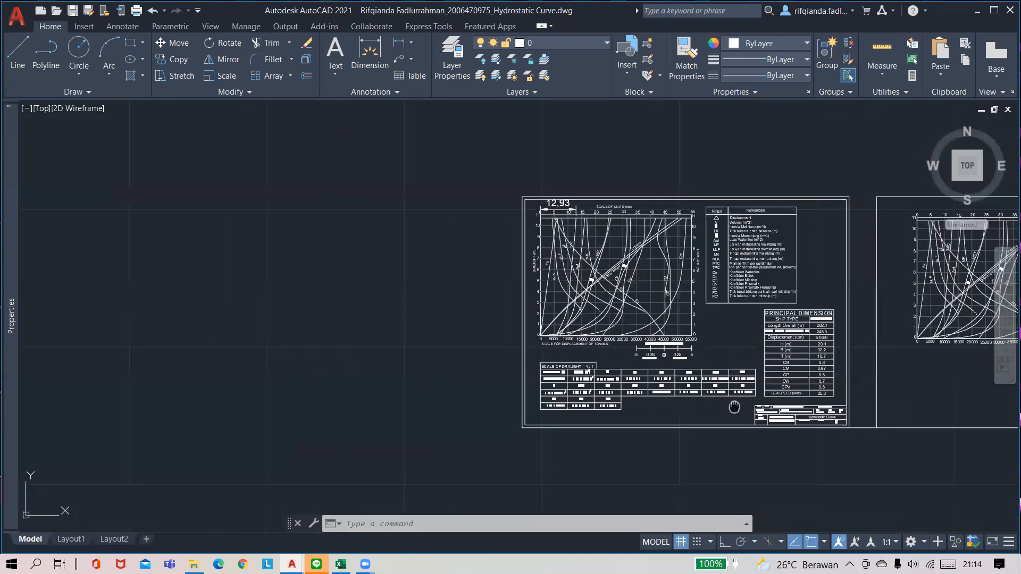
# - Examine the title block's drawing scale and the neighbouring scale table, and return to the curves in the chart
pyautogui.scroll(2, 830, 497)
pyautogui.scroll(5, 707, 367)
pyautogui.scroll(-2, 691, 362)
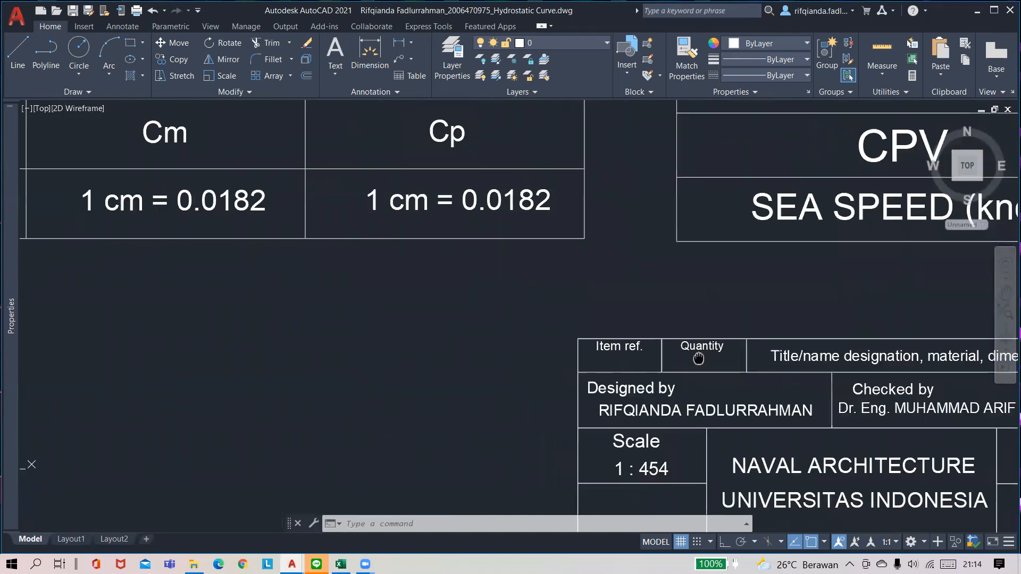
pyautogui.scroll(-4, 541, 216)
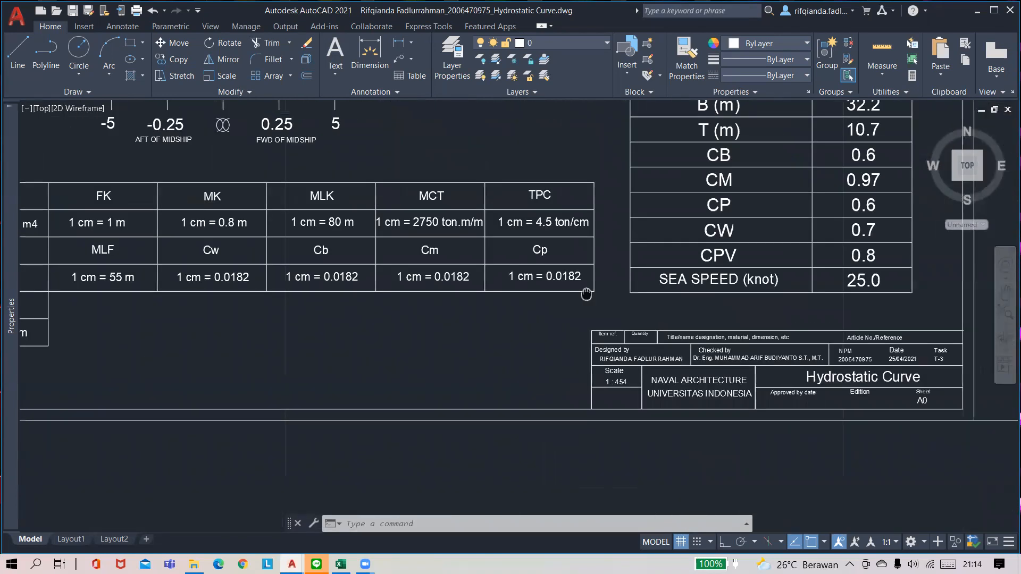
pyautogui.scroll(2, 599, 469)
pyautogui.moveTo(263, 208)
pyautogui.mouseDown(button='middle')
pyautogui.moveTo(337, 139)
pyautogui.moveTo(496, 305)
pyautogui.mouseUp(button='middle')
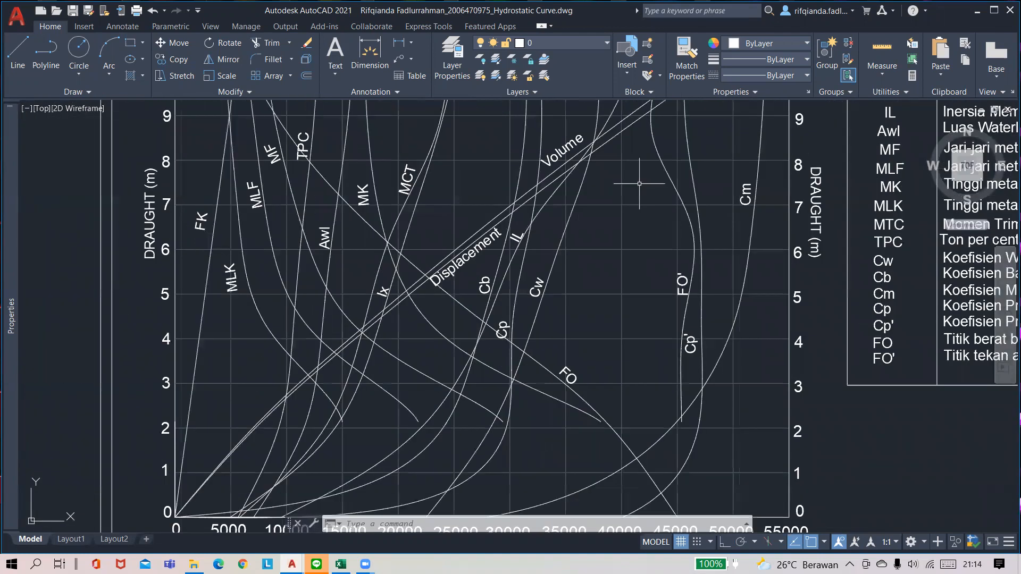
pyautogui.scroll(-2, 639, 183)
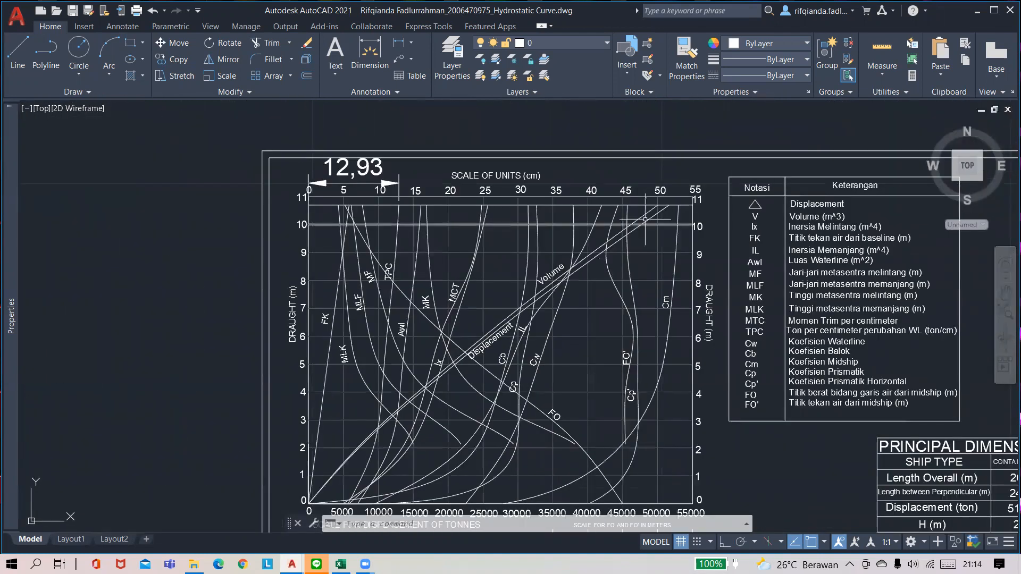
# - Highlight the Displacement curve and stretch the horizontal dimension above the chart from the TPC curve to the Displacement curve's upper end
pyautogui.click(606, 257)
pyautogui.scroll(5, 653, 248)
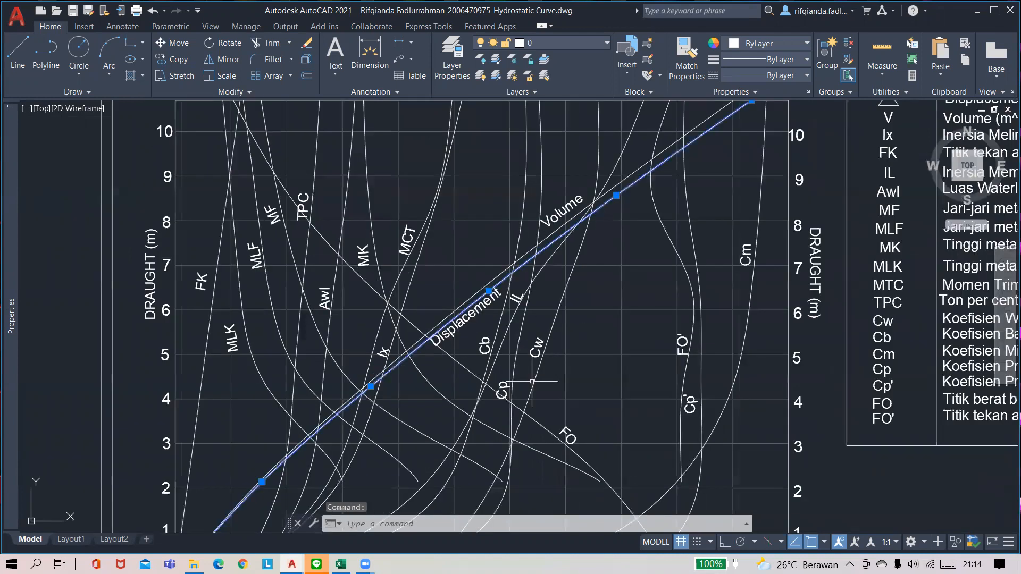
pyautogui.moveTo(653, 248)
pyautogui.mouseDown(button='middle')
pyautogui.moveTo(679, 293)
pyautogui.moveTo(661, 461)
pyautogui.mouseUp(button='middle')
pyautogui.moveTo(716, 335); pyautogui.dragTo(821, 348, button='middle')
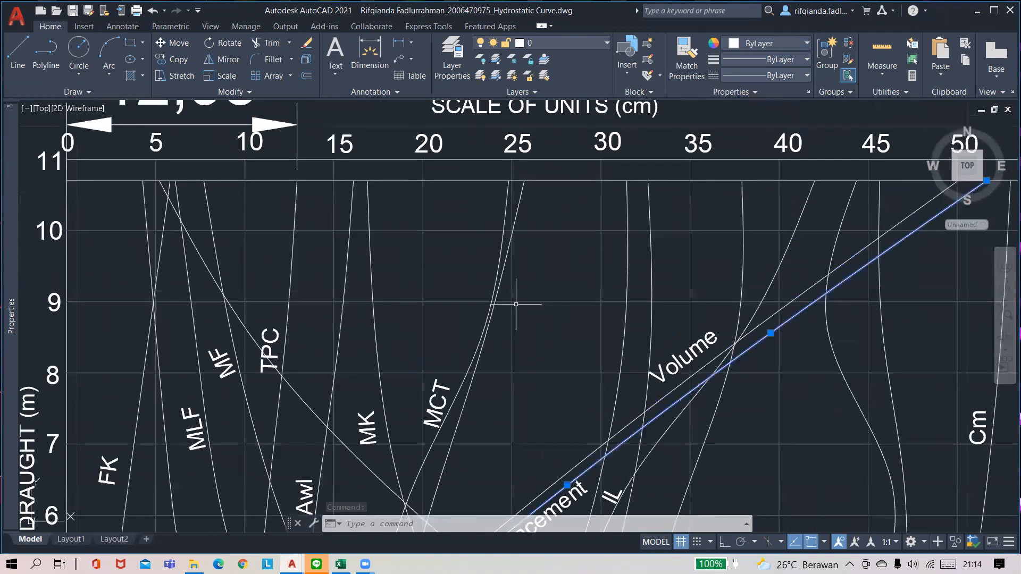
pyautogui.click(212, 123)
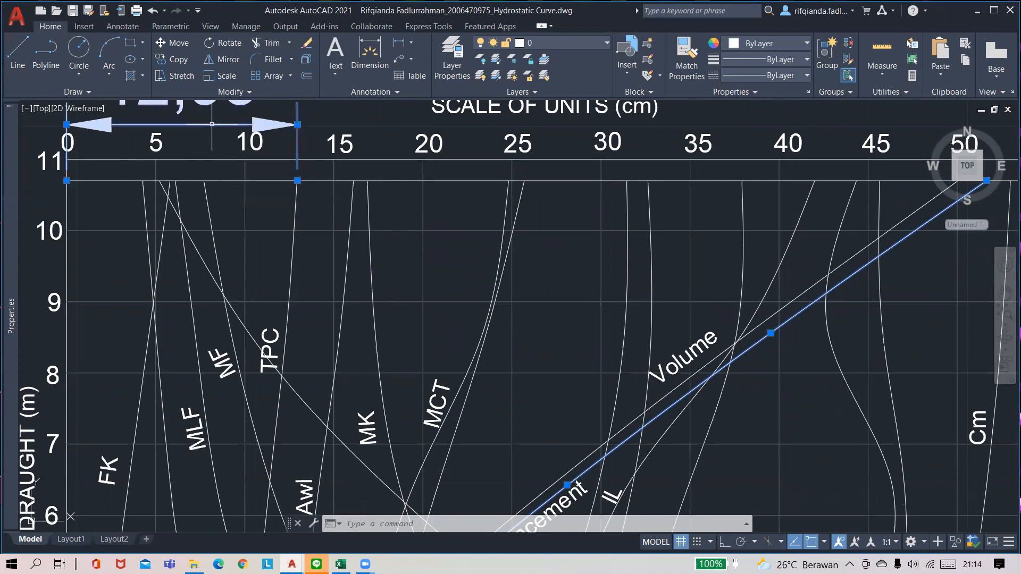
pyautogui.click(297, 181)
pyautogui.moveTo(812, 170); pyautogui.dragTo(575, 219, button='middle')
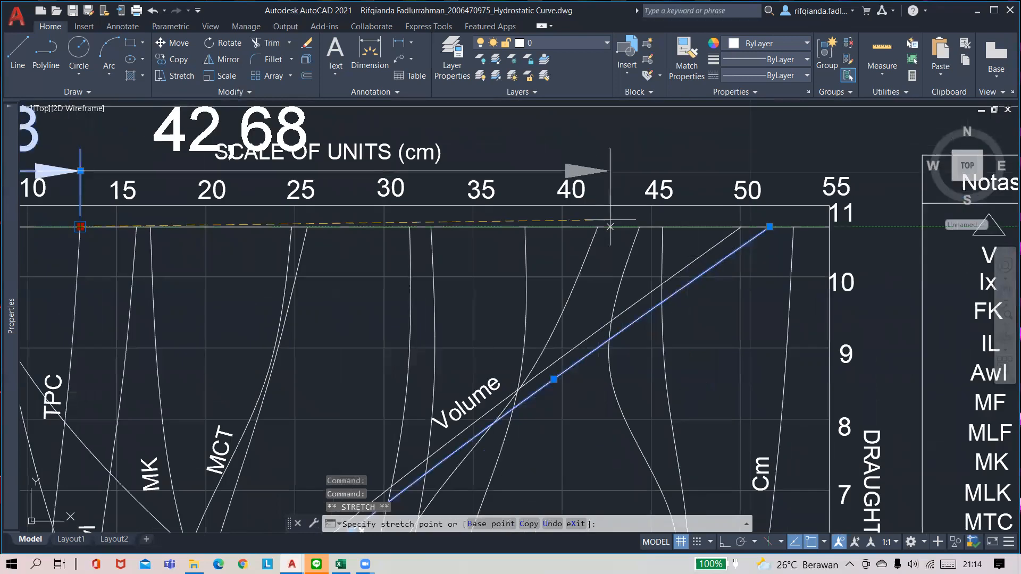
pyautogui.click(769, 227)
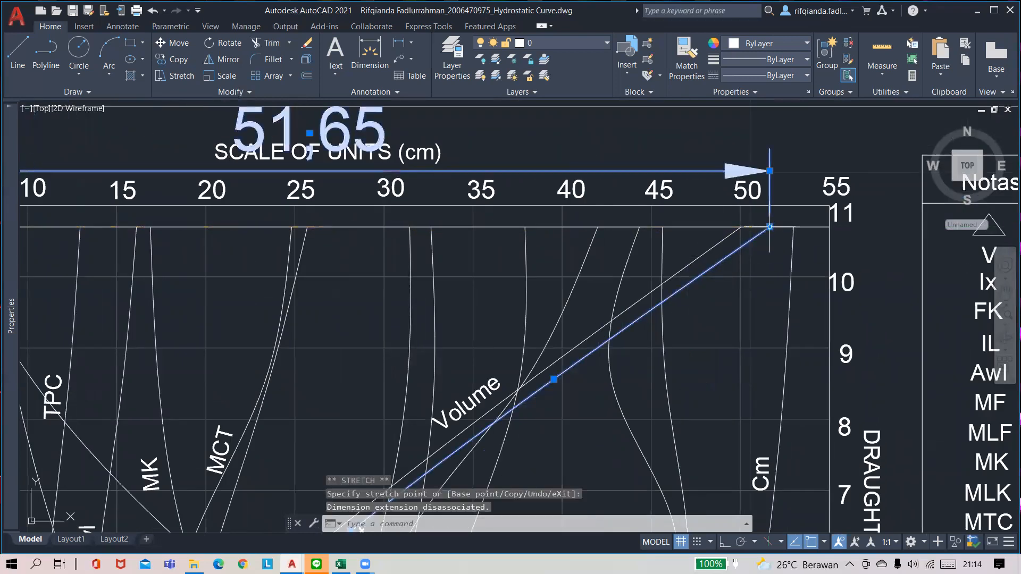
pyautogui.moveTo(732, 303); pyautogui.dragTo(815, 351, button='middle')
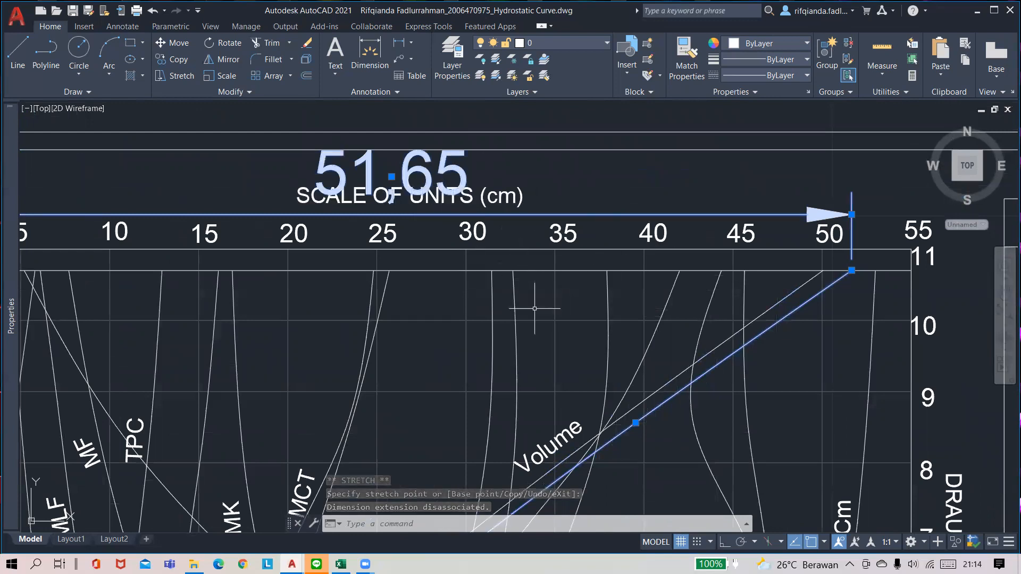
# - Examine the Displacement entry in the Scale of Draught table and compare it with the dimensioned Displacement curve
pyautogui.scroll(-3, 681, 308)
pyautogui.moveTo(612, 308)
pyautogui.mouseDown(button='middle')
pyautogui.moveTo(640, 231)
pyautogui.moveTo(621, 207)
pyautogui.mouseUp(button='middle')
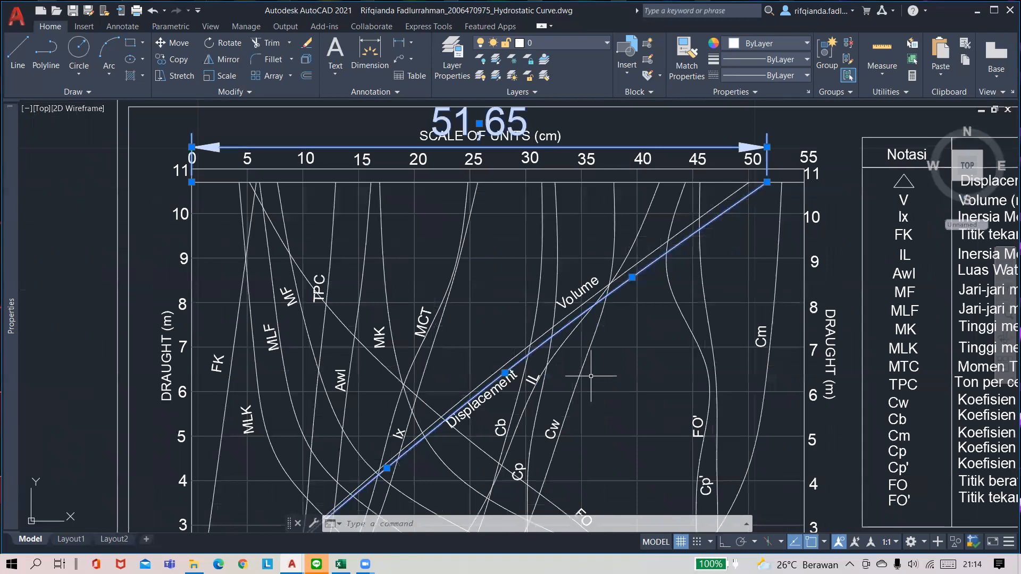
pyautogui.scroll(-3, 590, 376)
pyautogui.moveTo(584, 463); pyautogui.dragTo(577, 286, button='middle')
pyautogui.scroll(4, 499, 396)
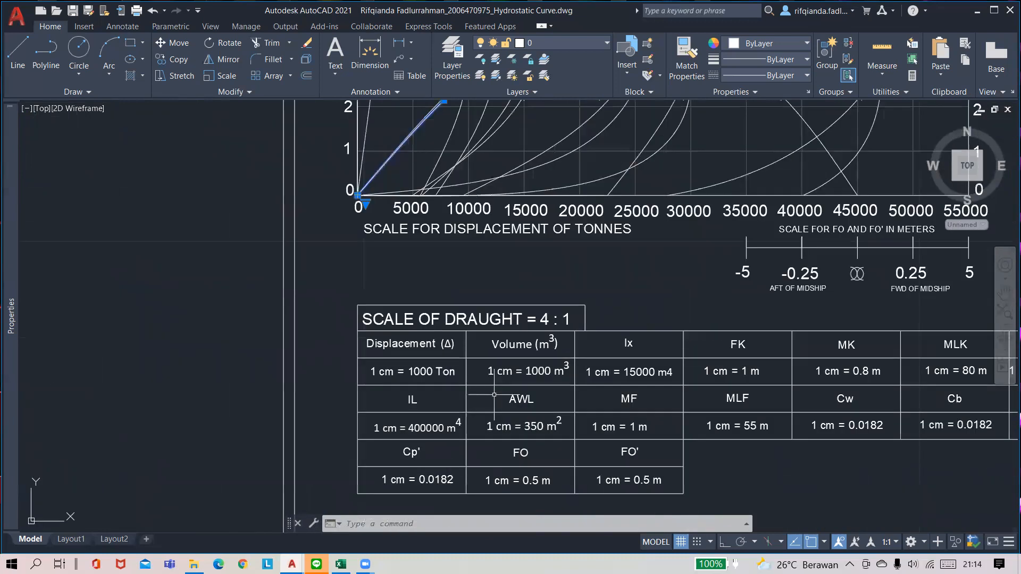
pyautogui.scroll(2, 406, 366)
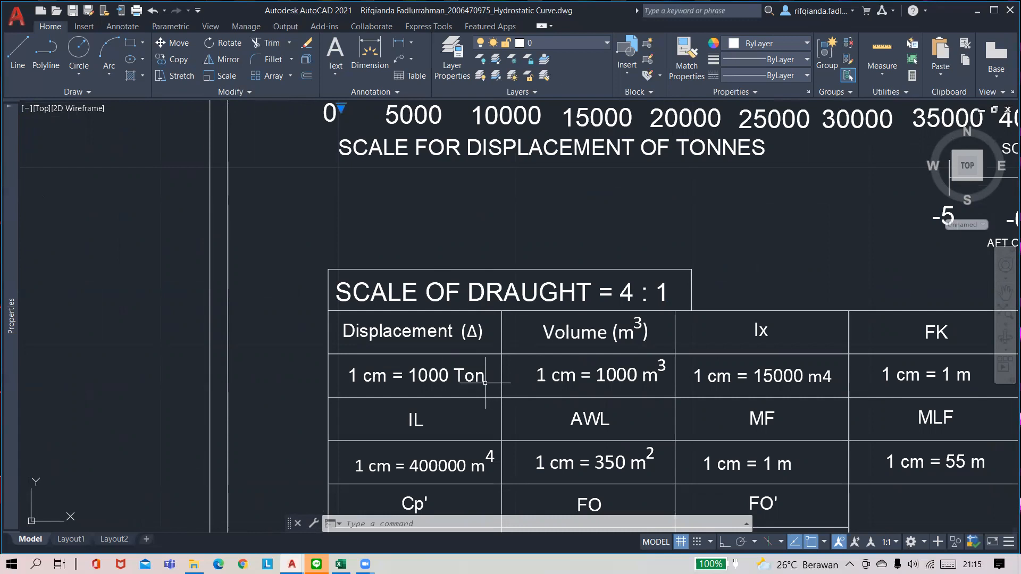
pyautogui.scroll(-5, 593, 266)
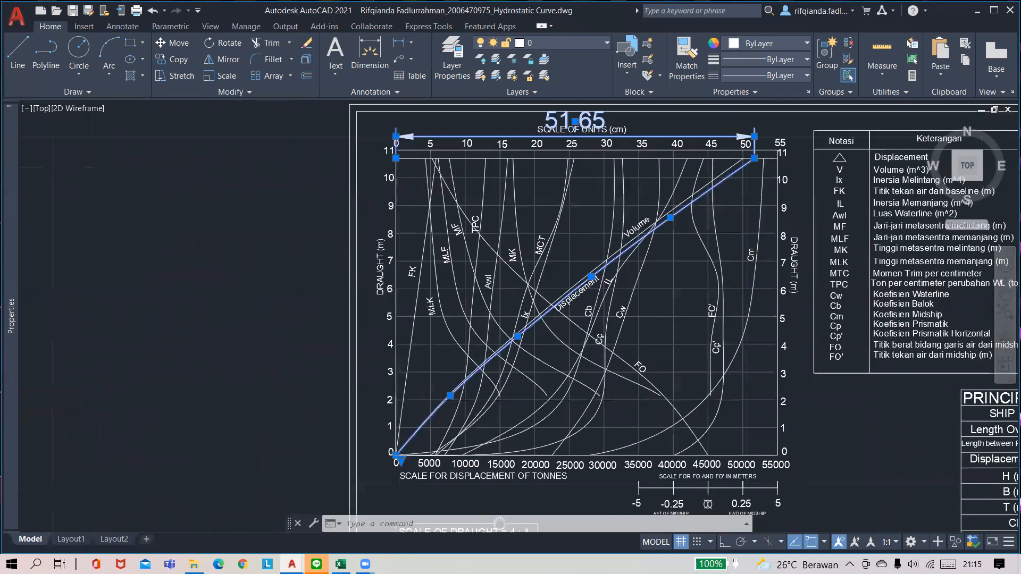
pyautogui.moveTo(607, 177); pyautogui.dragTo(604, 202, button='middle')
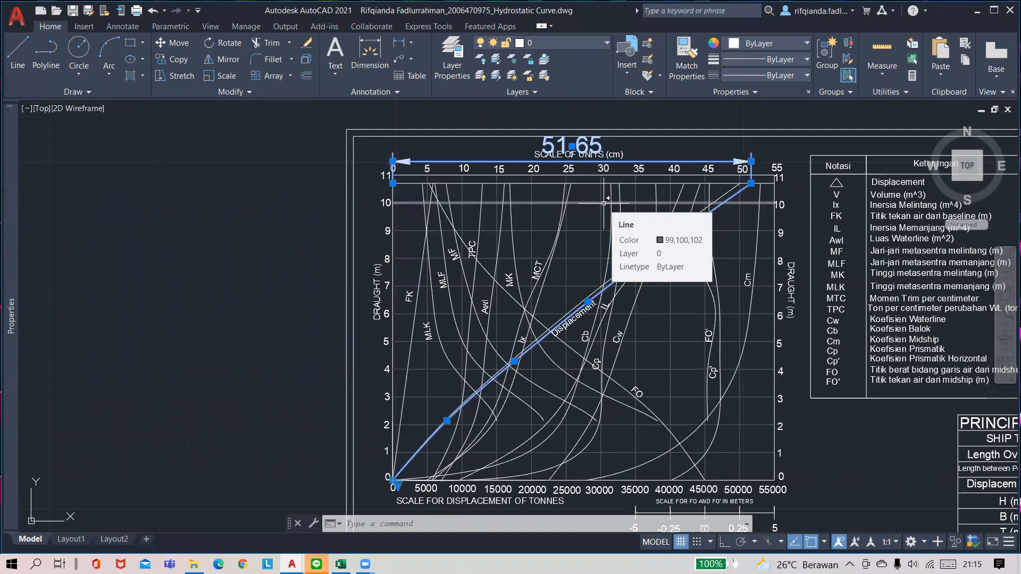
# - Check the Displacement (ton) entry in the Principal Dimension table
pyautogui.scroll(-5, 813, 380)
pyautogui.scroll(6, 807, 405)
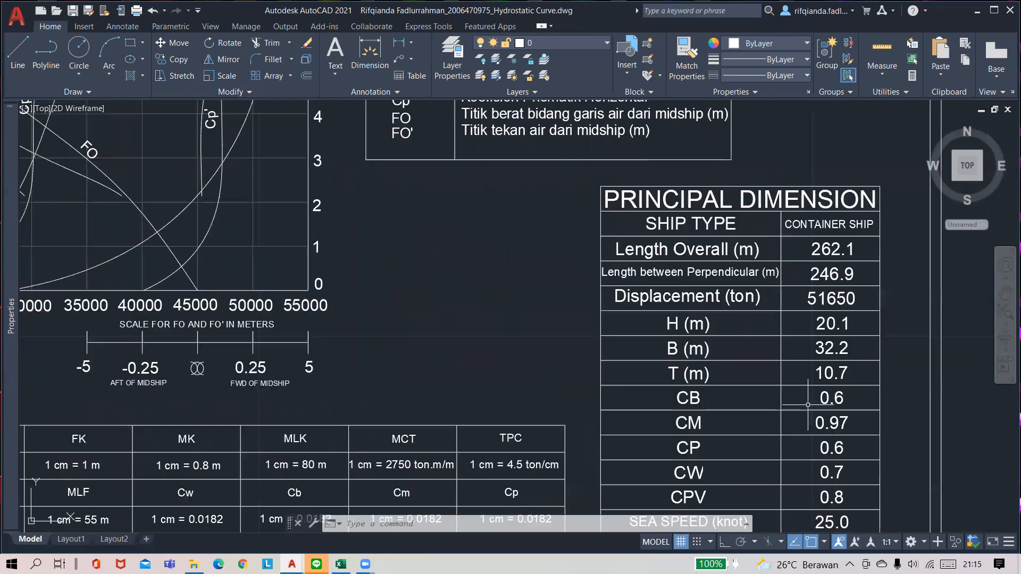
pyautogui.scroll(4, 832, 284)
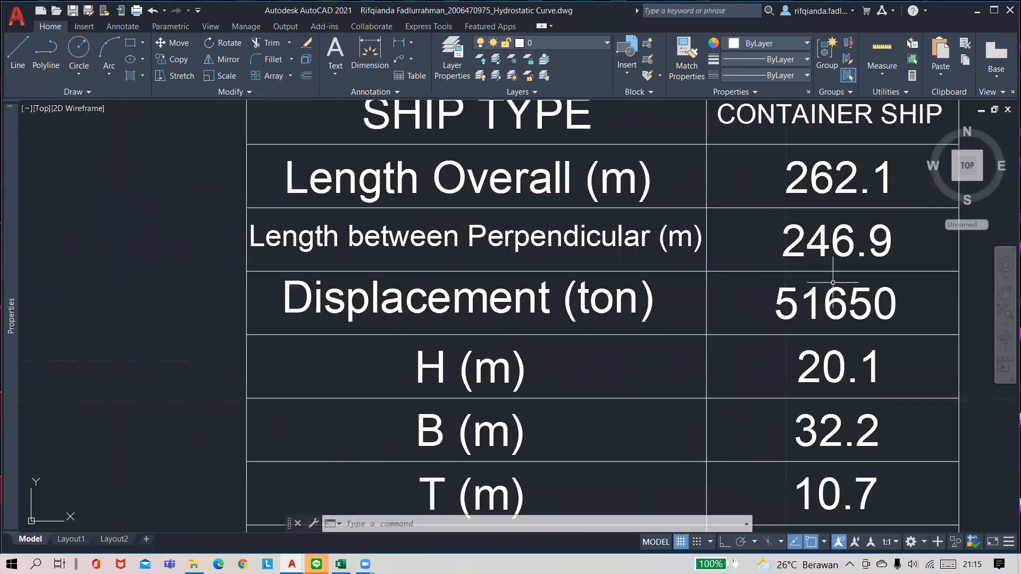
pyautogui.scroll(-2, 832, 287)
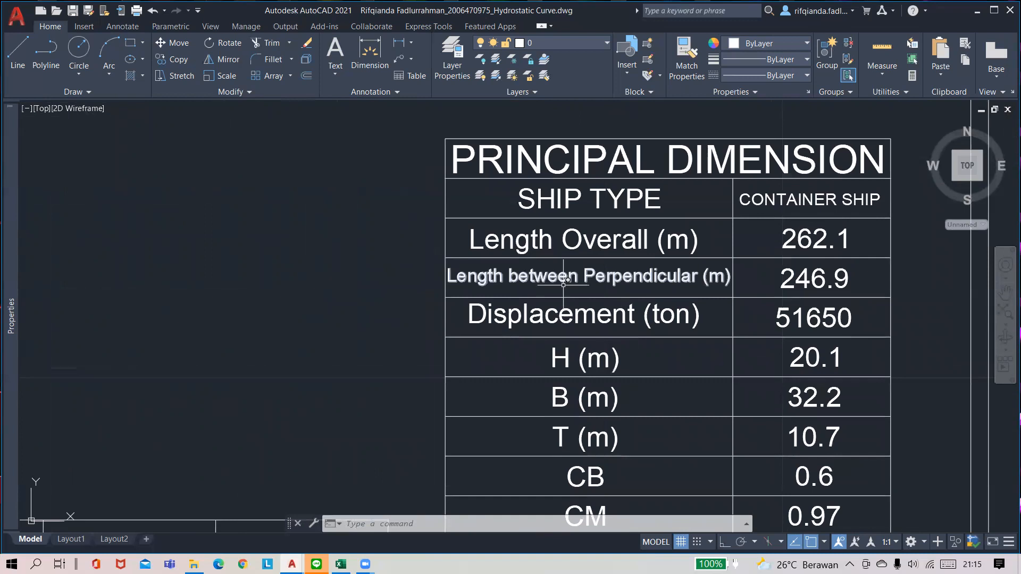
pyautogui.scroll(-2, 476, 359)
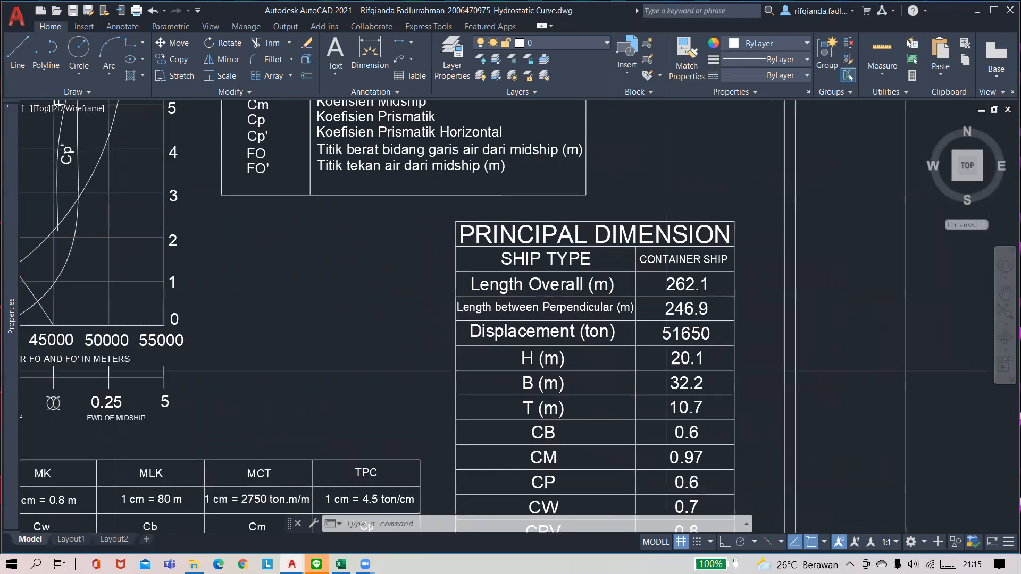
# - Clear the selection and delete the horizontal dimension above the hydrostatic chart
pyautogui.scroll(-2, 840, 457)
pyautogui.moveTo(640, 405); pyautogui.dragTo(851, 537, button='middle')
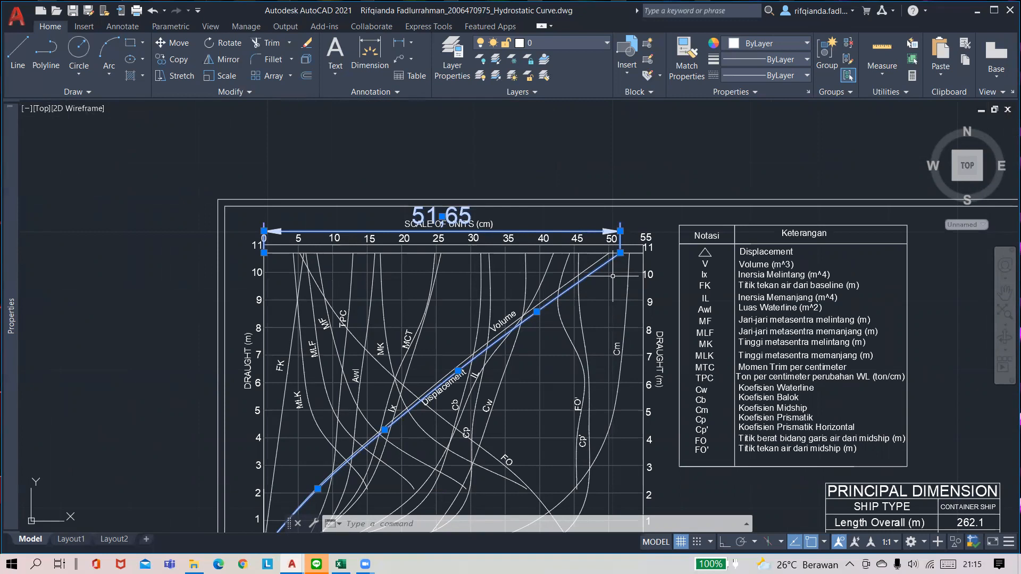
pyautogui.press('Escape')
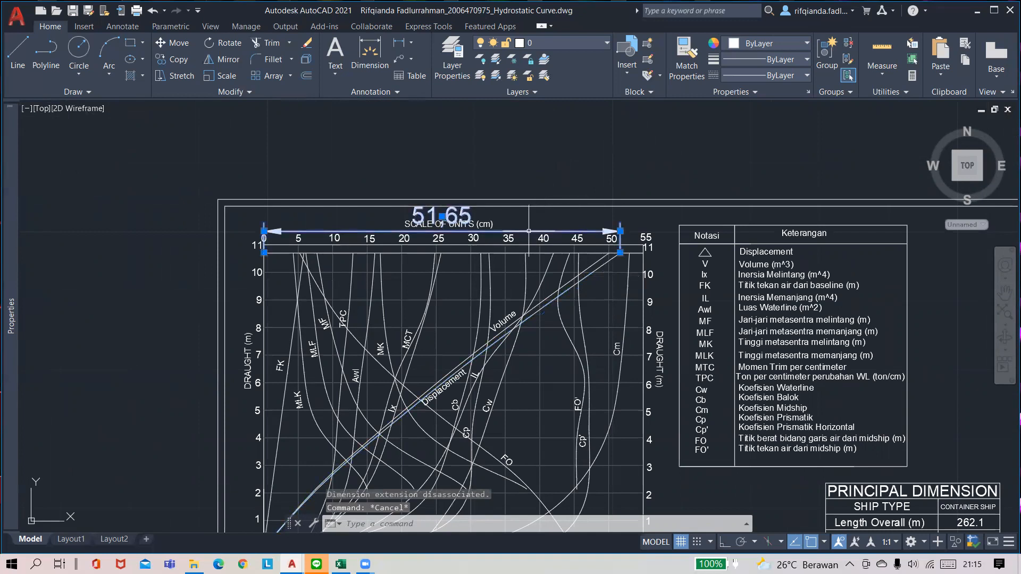
pyautogui.press('Delete')
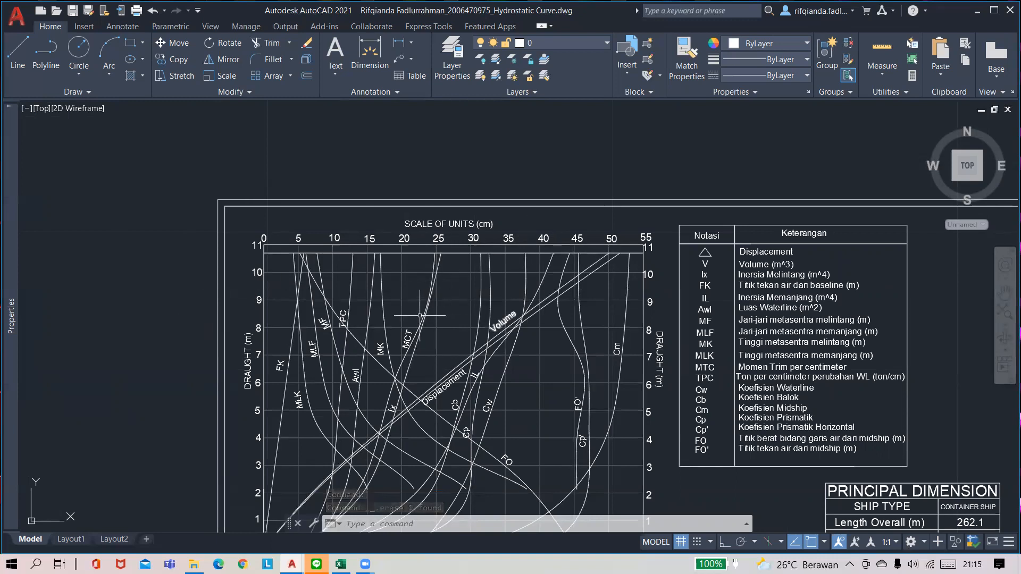
# - Inspect the upper part of the chart and highlight the Displacement curve
pyautogui.scroll(2, 347, 300)
pyautogui.scroll(2, 242, 285)
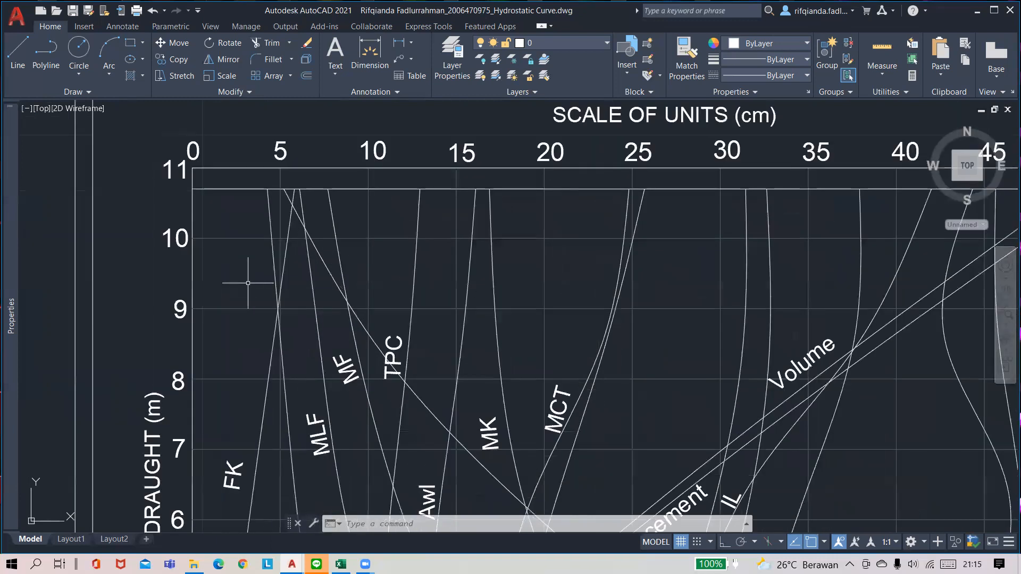
pyautogui.moveTo(768, 330)
pyautogui.mouseDown(button='middle')
pyautogui.moveTo(574, 329)
pyautogui.moveTo(639, 301)
pyautogui.mouseUp(button='middle')
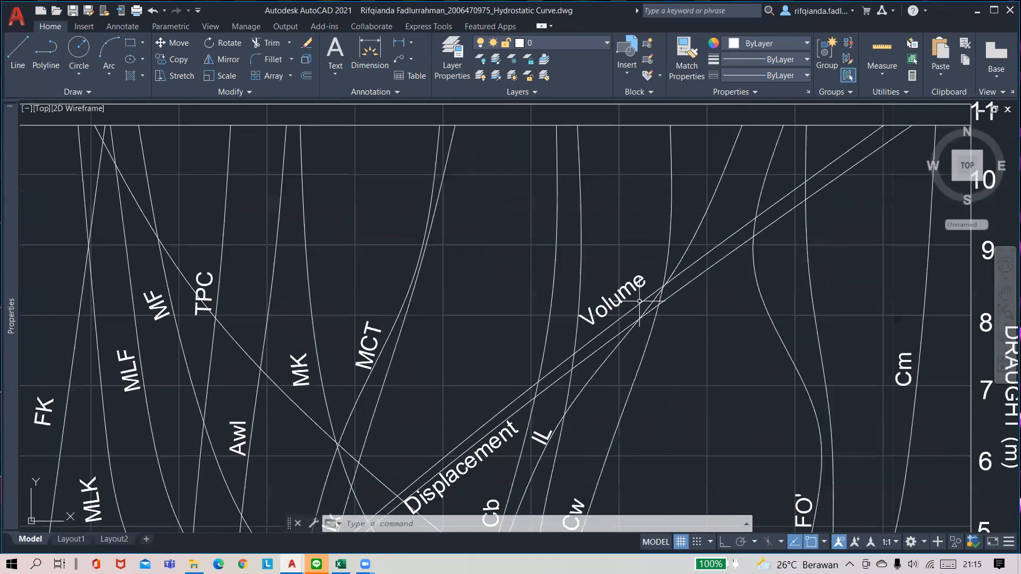
pyautogui.click(521, 406)
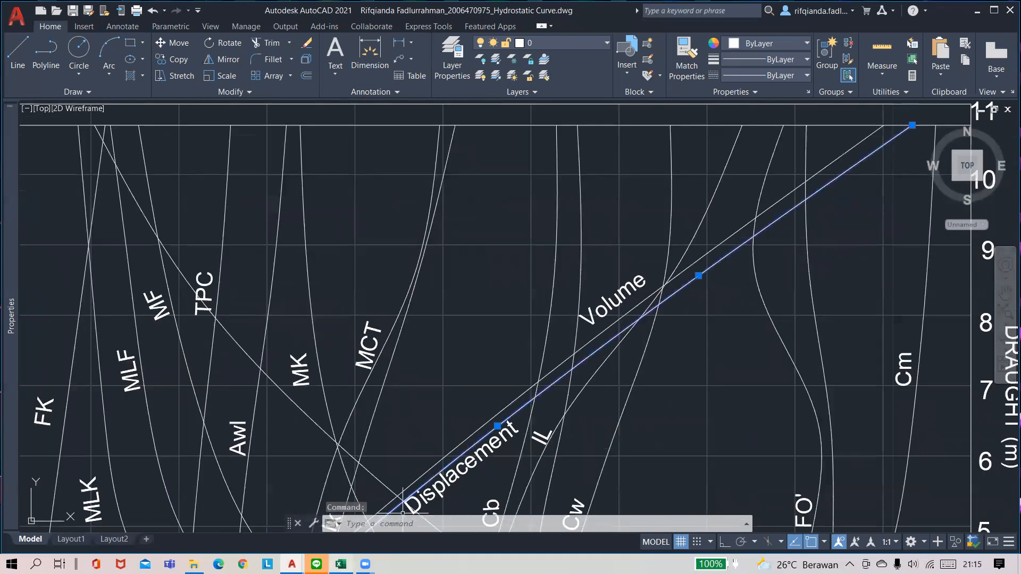
# - Switch to the Excel workbook, examine the Skala and Denominator tables on the Hydrostatic sheet, and return to the AutoCAD drawing
pyautogui.click(340, 564)
pyautogui.moveTo(744, 536); pyautogui.dragTo(673, 536)
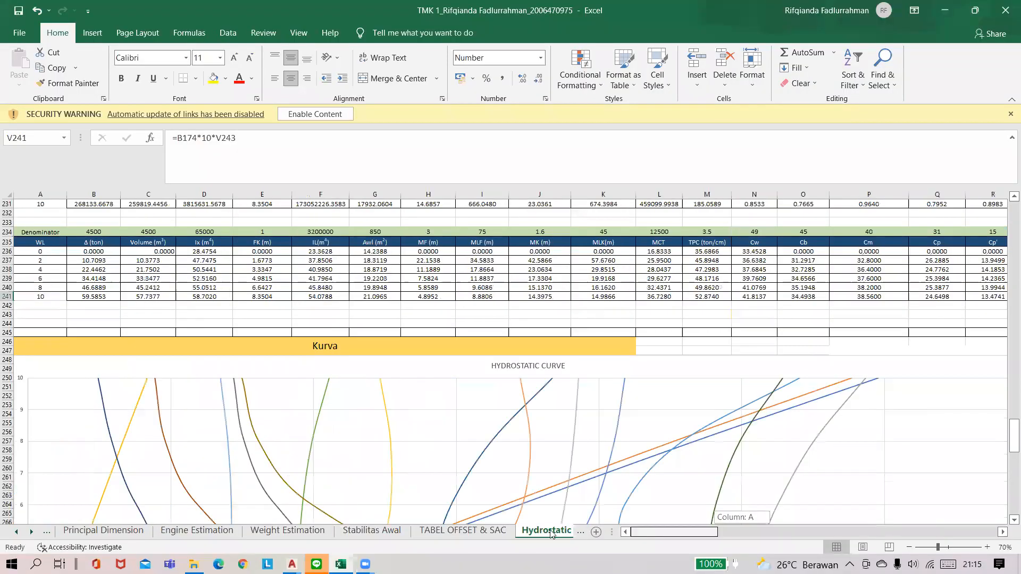
pyautogui.scroll(1, 115, 365)
pyautogui.scroll(3, 108, 287)
pyautogui.click(108, 288)
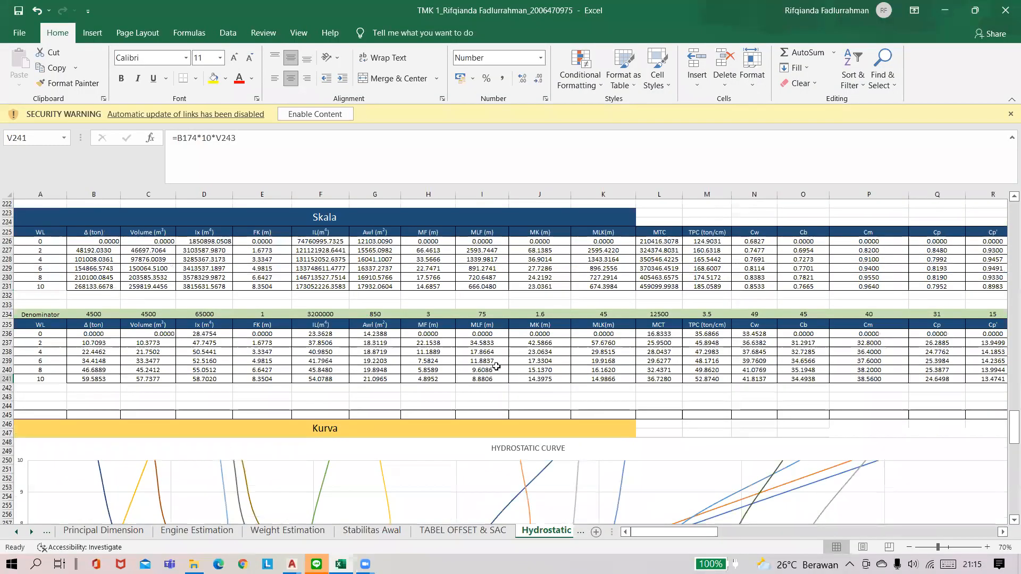
pyautogui.click(945, 11)
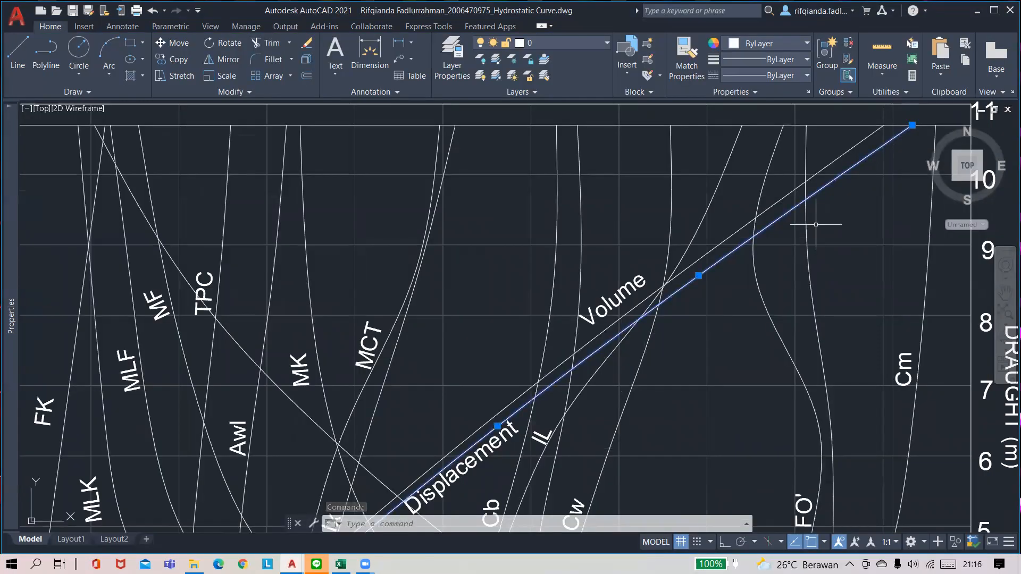
# - Deselect the Displacement curve and review the finished sheet's chart, FO and FO' scale, legend and tables
pyautogui.press('Escape')
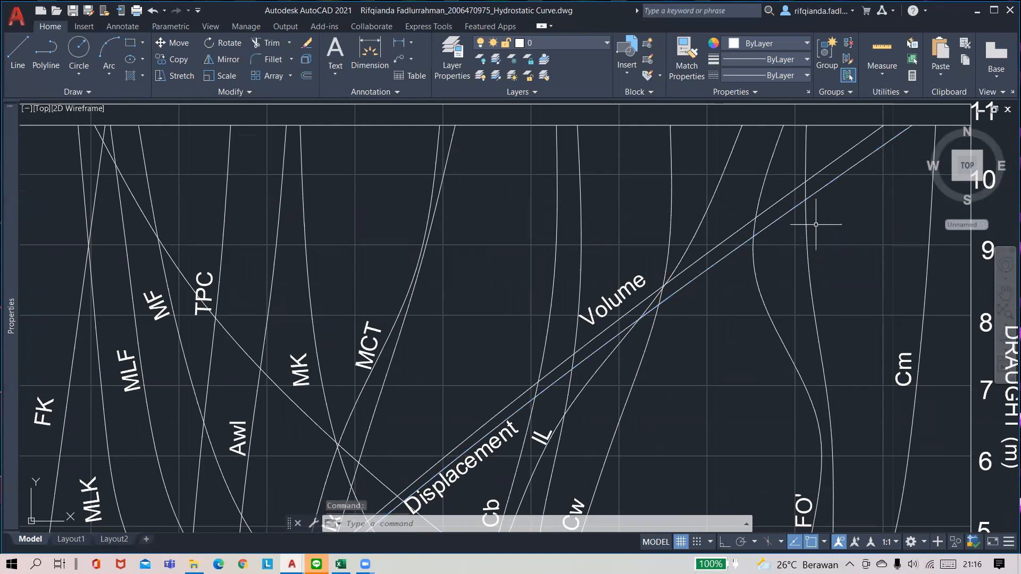
pyautogui.press('Escape')
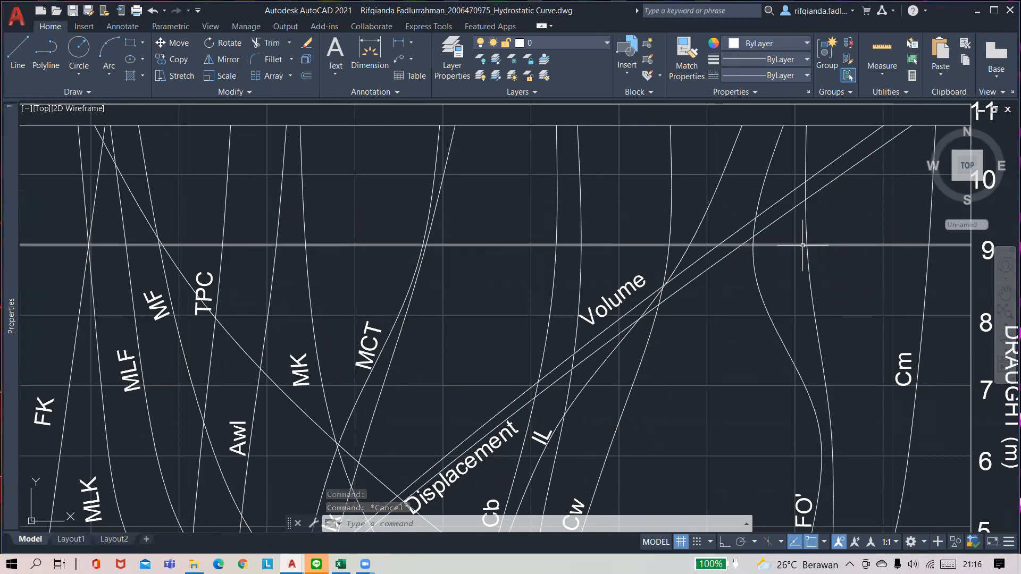
pyautogui.scroll(-4, 804, 242)
pyautogui.moveTo(696, 229); pyautogui.dragTo(580, 178, button='middle')
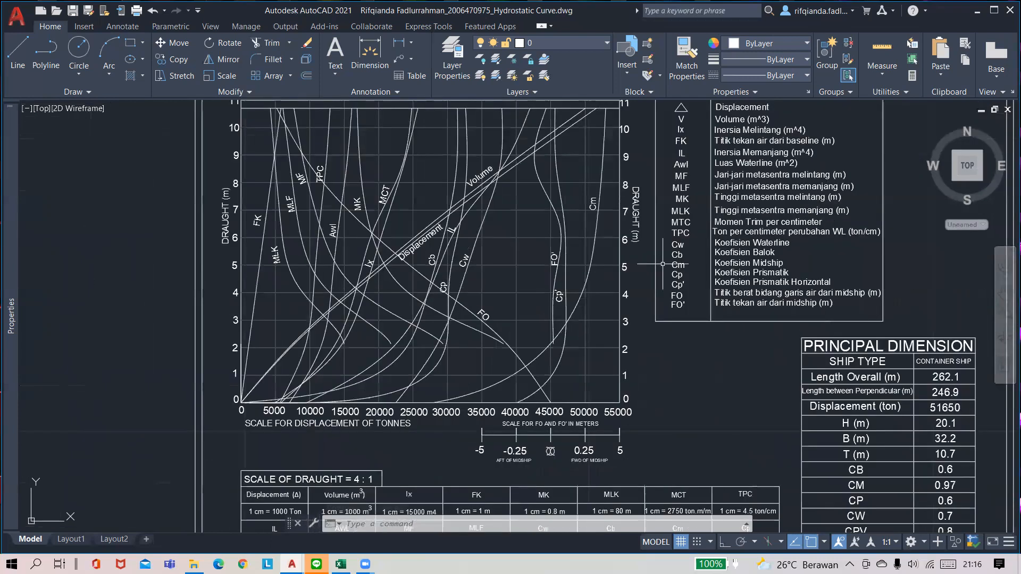
pyautogui.moveTo(611, 291); pyautogui.dragTo(608, 324, button='middle')
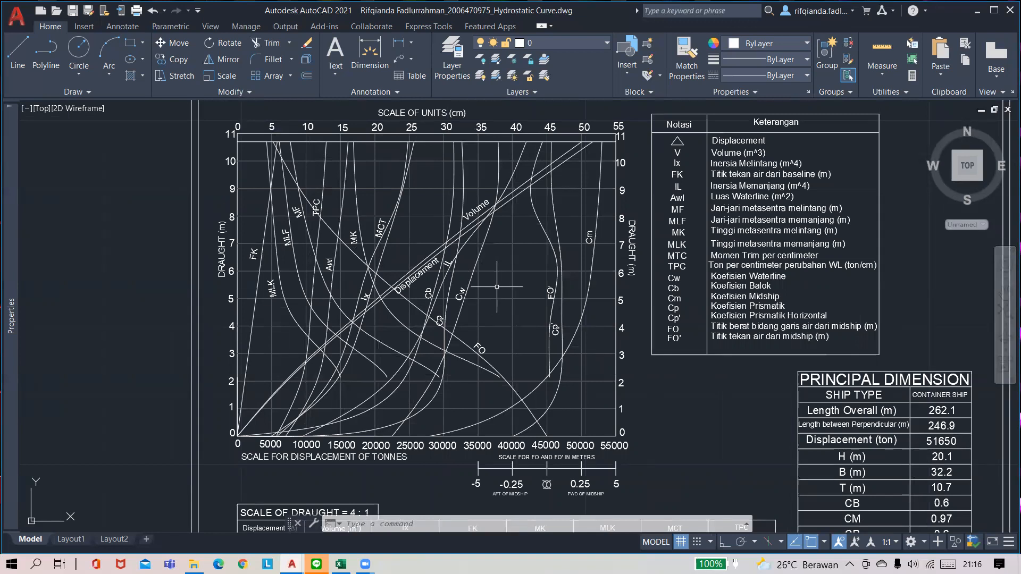
pyautogui.scroll(2, 652, 435)
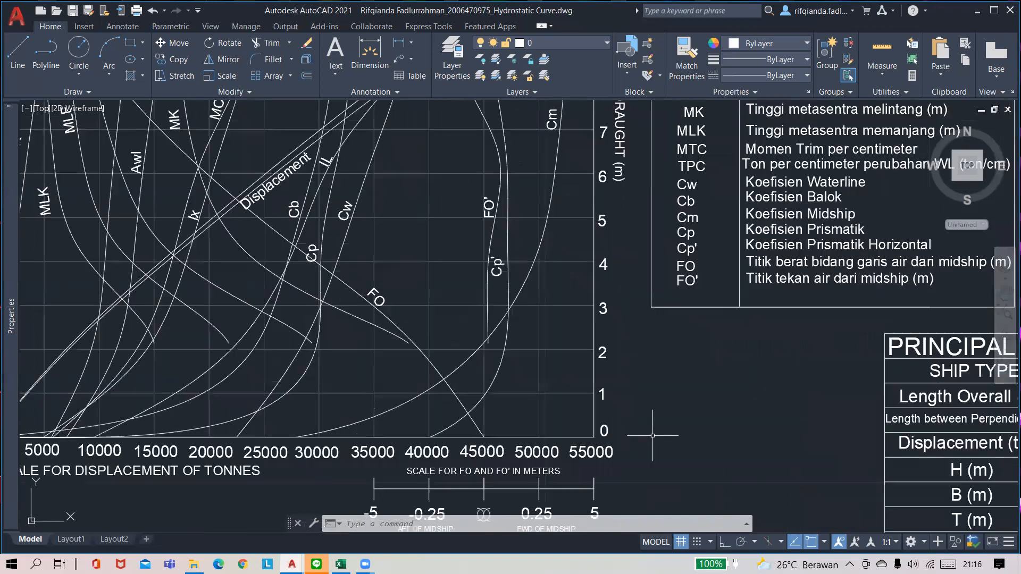
pyautogui.scroll(-4, 598, 384)
pyautogui.moveTo(599, 385); pyautogui.dragTo(555, 329, button='middle')
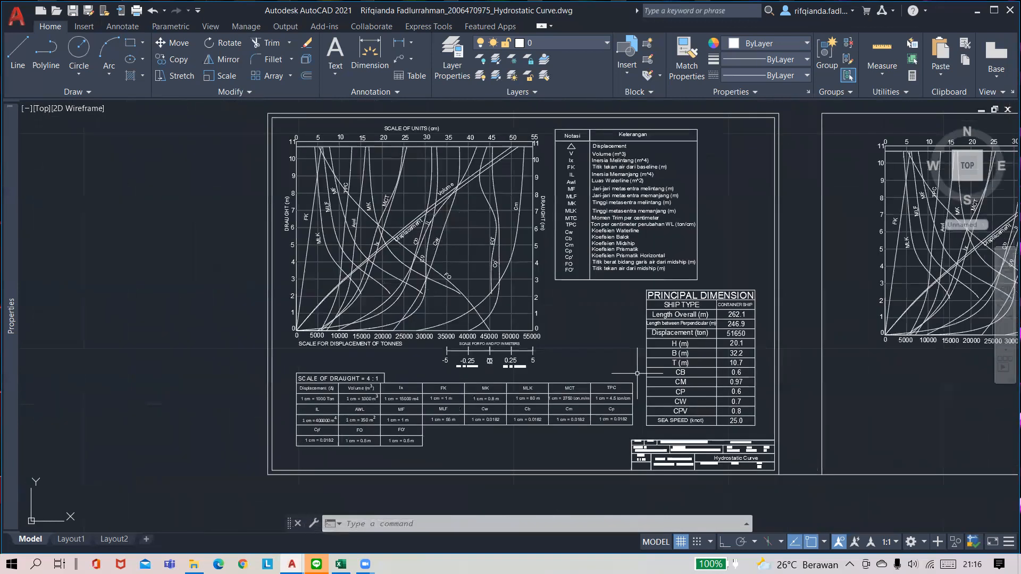